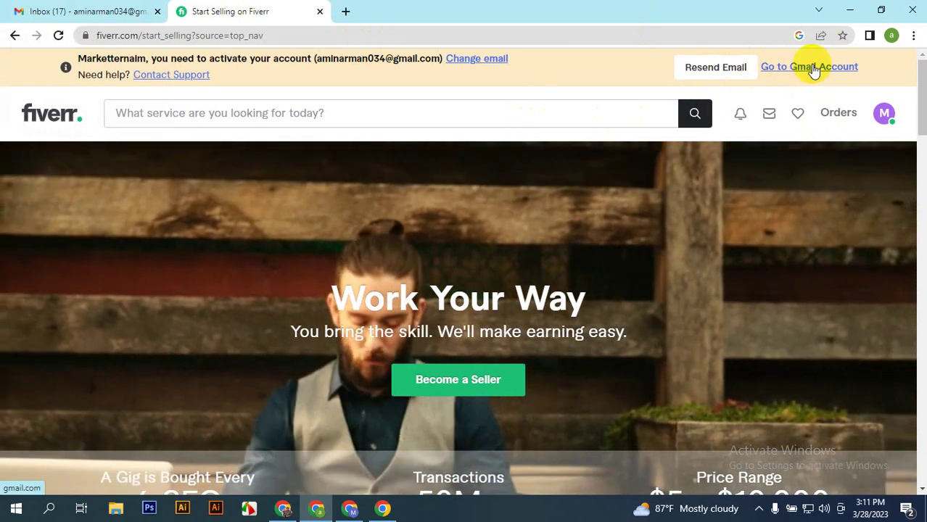
Open the 'Fiverr: Activate Your New Account' email in Gmail and follow its Activate Your Account link.
click(810, 66)
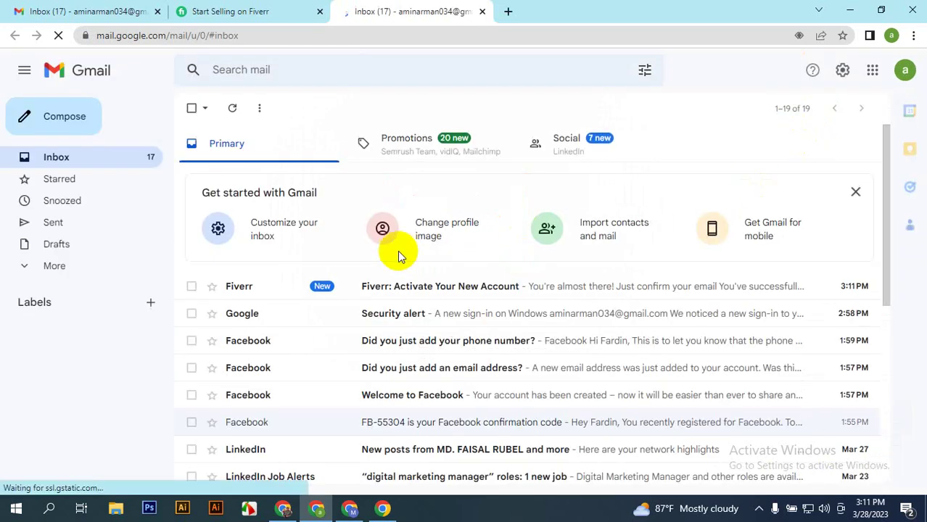
click(409, 283)
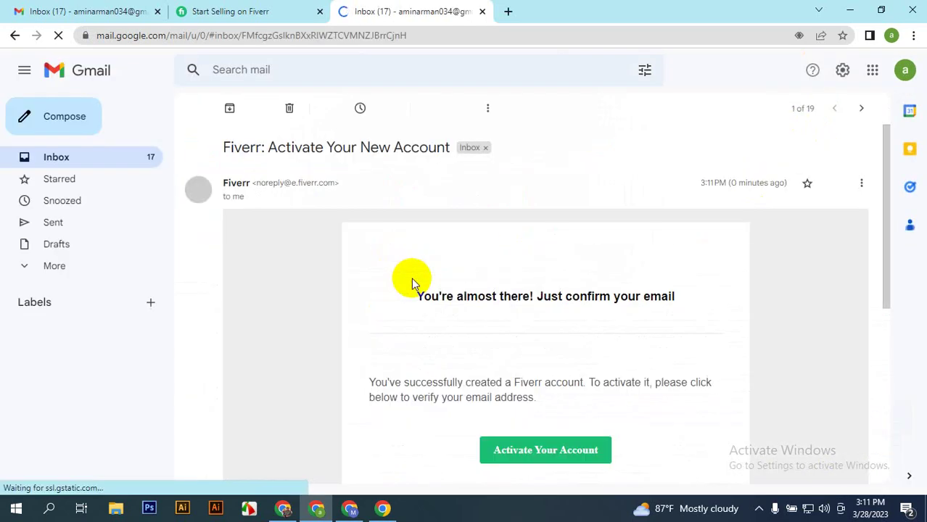
scroll(407, 279, down, 2)
scroll(406, 279, down, 1)
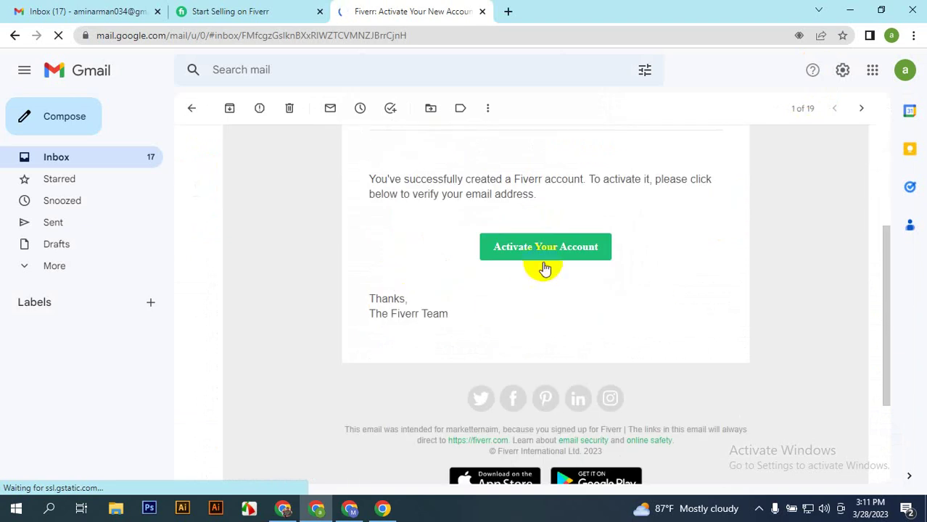
click(528, 244)
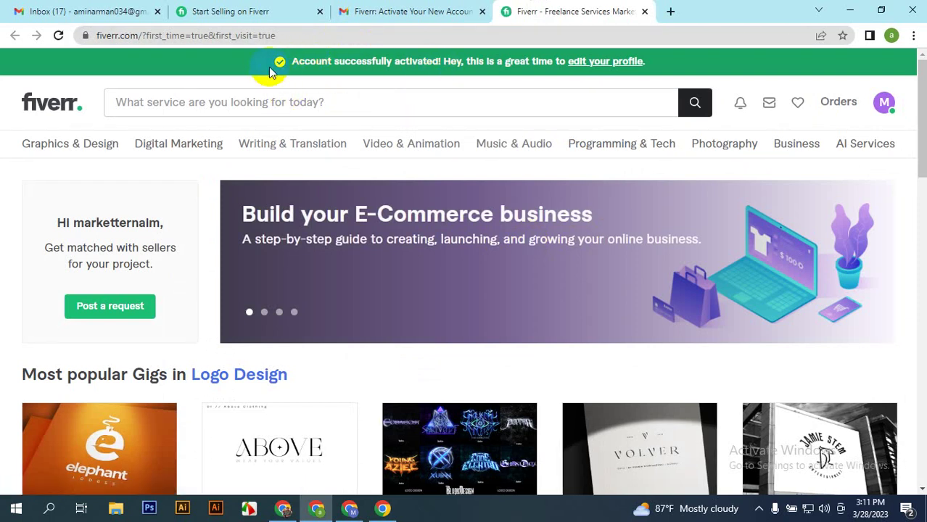
Close the buying-services popup and go to the profile page from the avatar menu.
drag(289, 62, 671, 58)
click(670, 56)
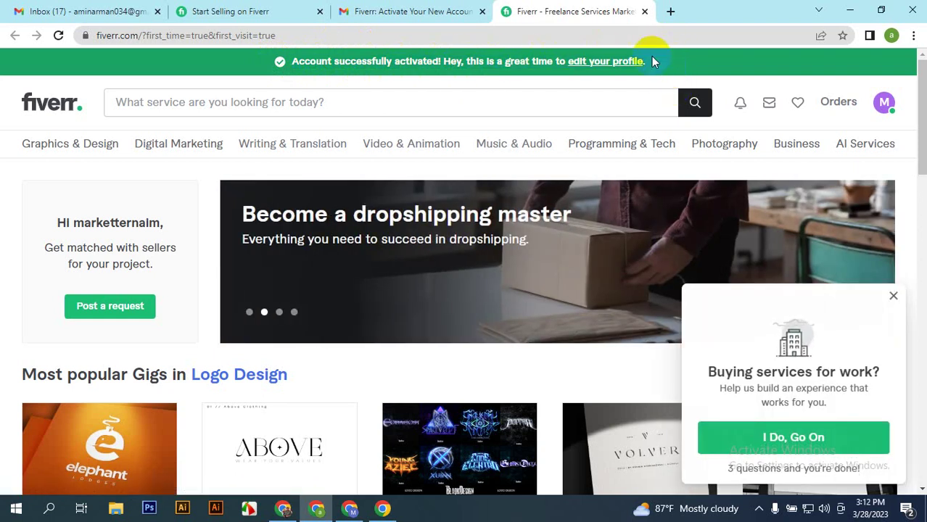
click(893, 297)
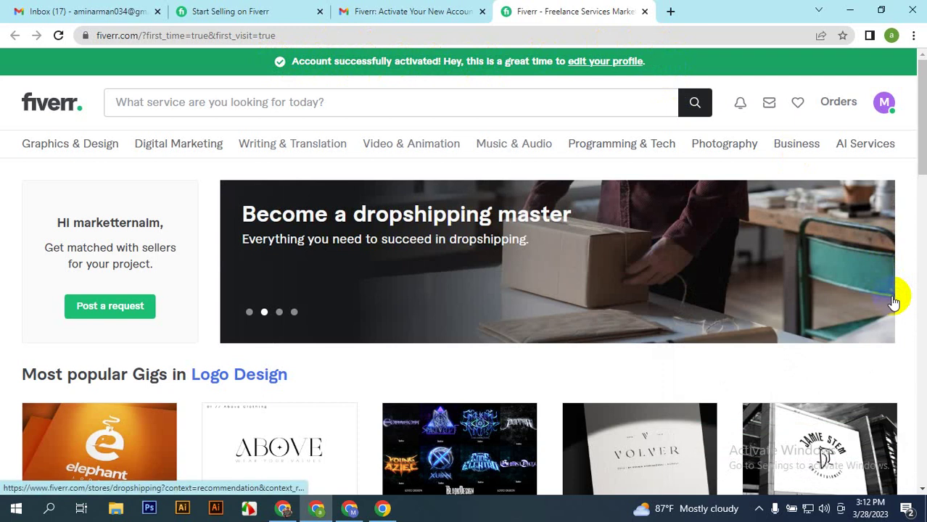
click(884, 104)
click(824, 141)
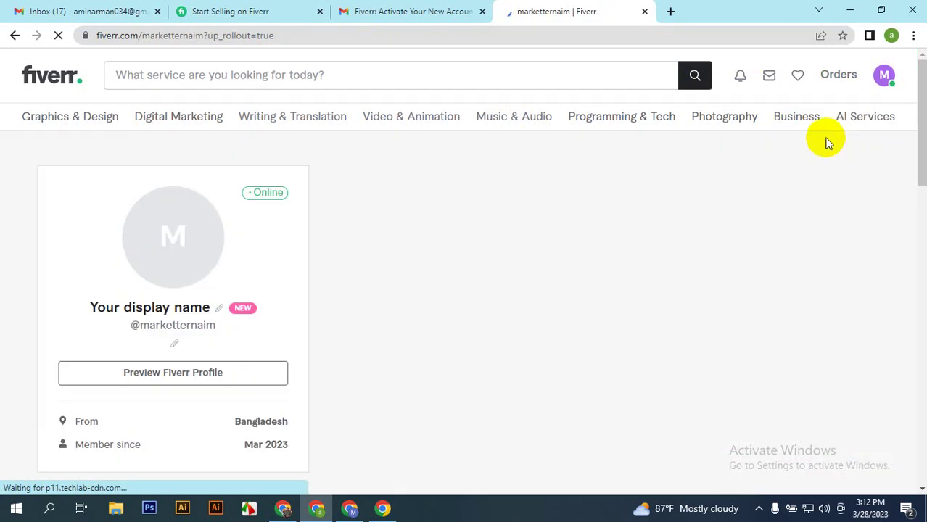
Dismiss the introduce-yourself tip and start editing 'Your display name'.
scroll(284, 311, down, 10)
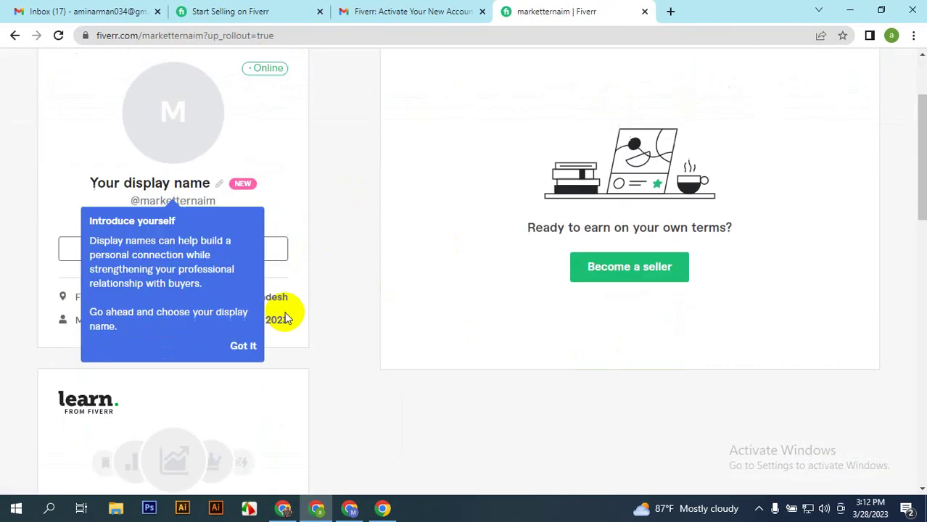
scroll(246, 319, down, 9)
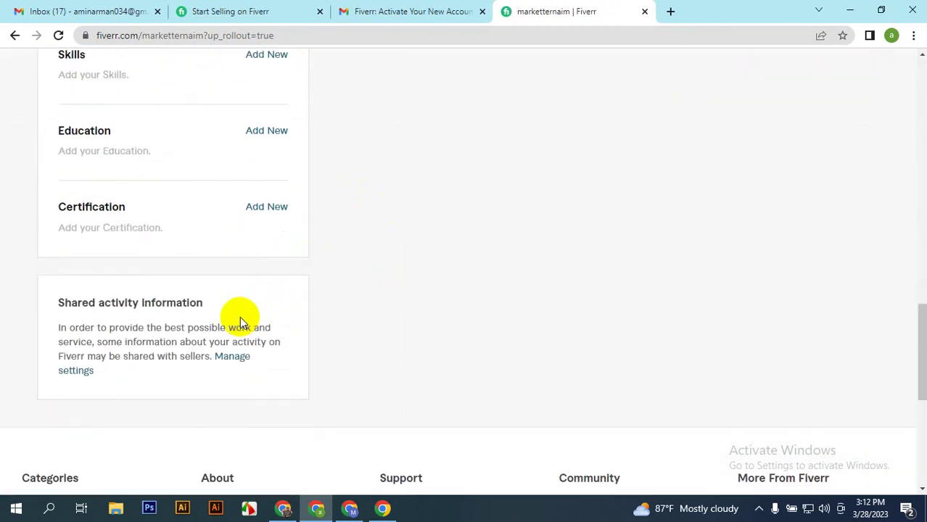
scroll(238, 317, up, 19)
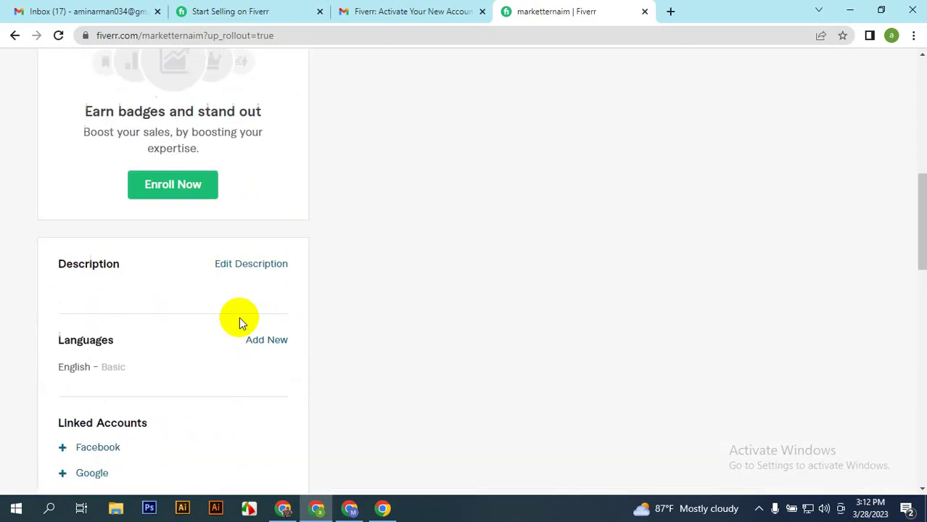
click(243, 470)
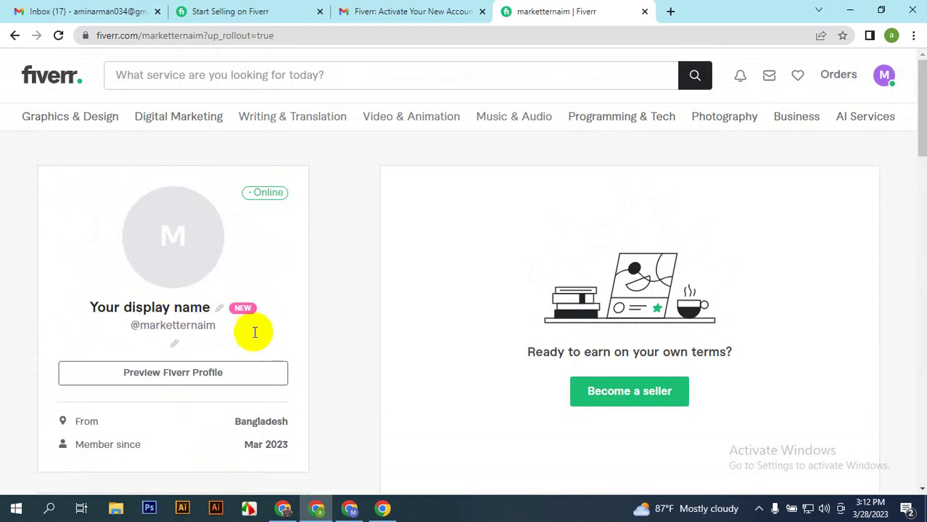
click(218, 308)
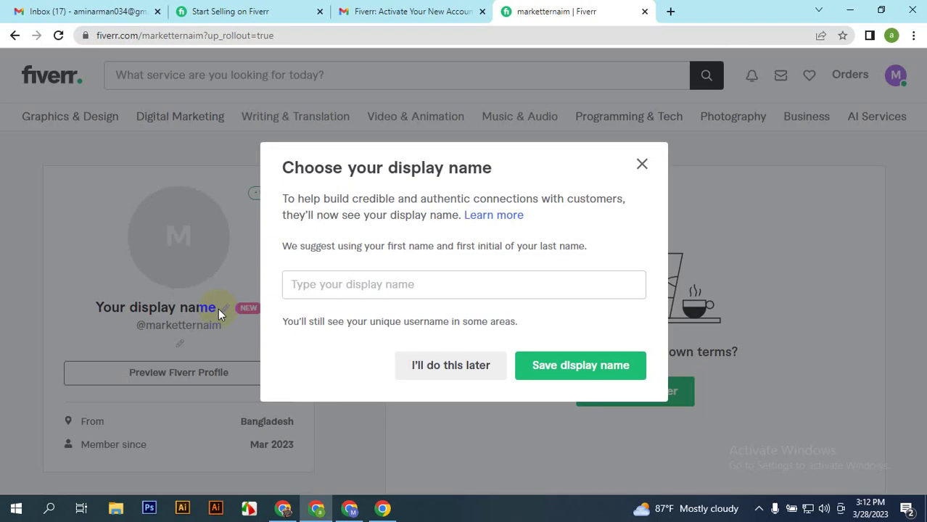
Enter the seller's full name as the display name and save it.
click(338, 282)
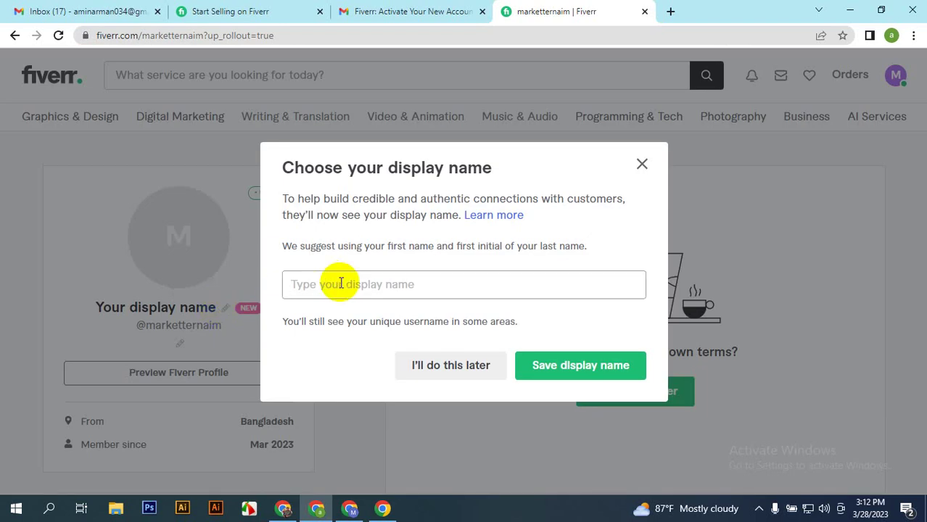
click(331, 513)
click(324, 515)
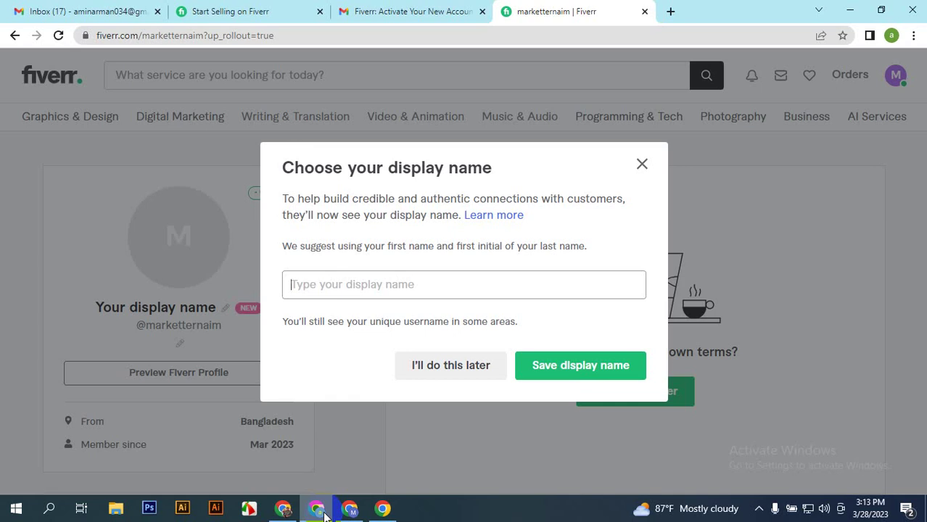
text(sa)
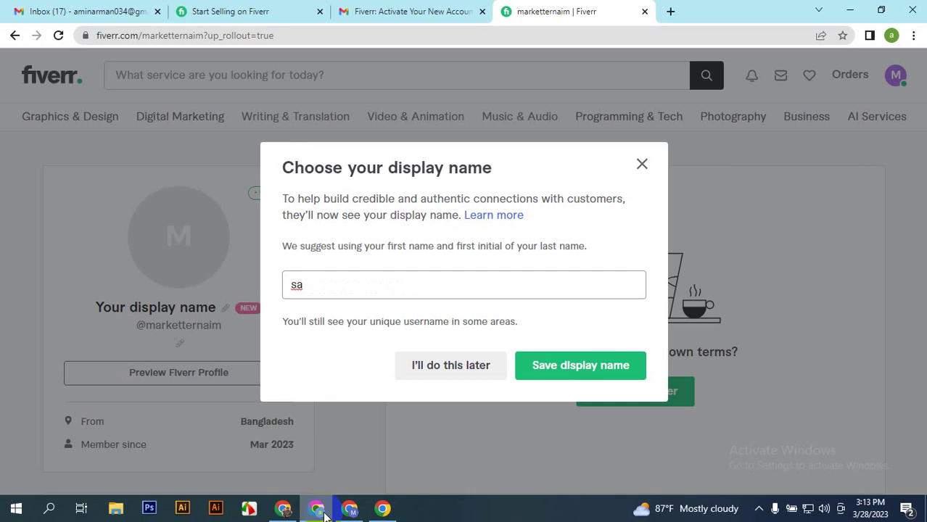
key(BackSpace)
key(BackSpace)
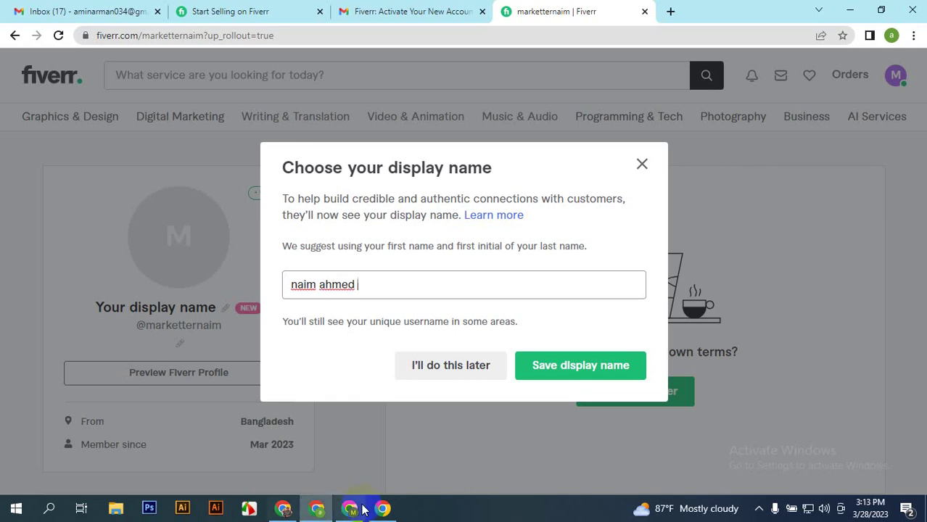
click(591, 367)
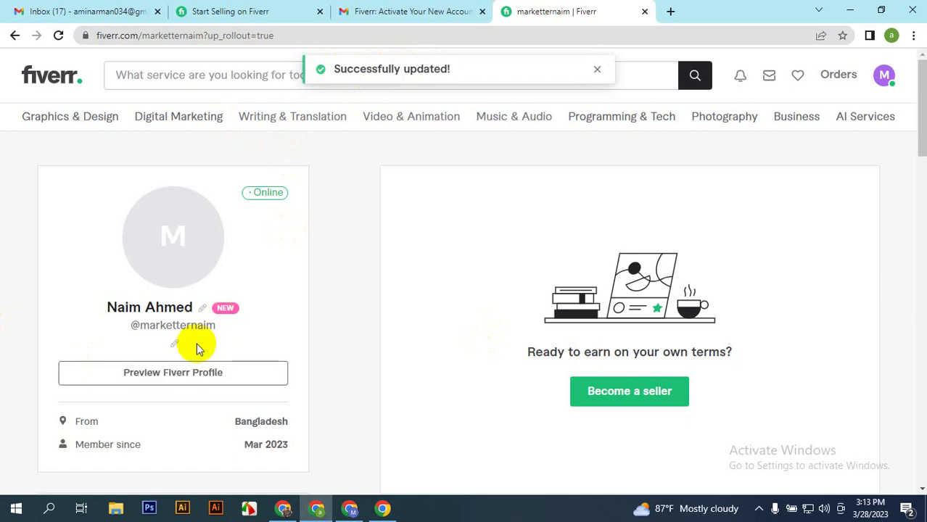
scroll(195, 355, down, 1)
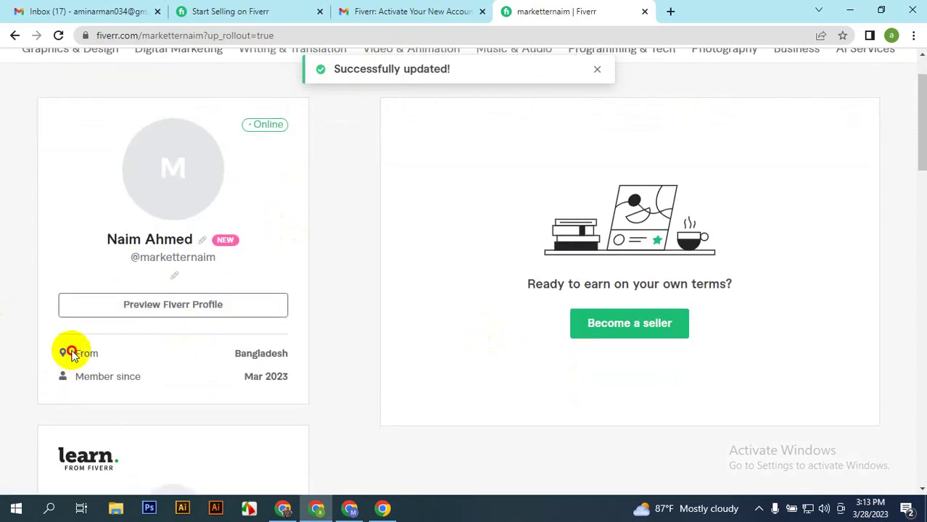
drag(70, 352, 280, 369)
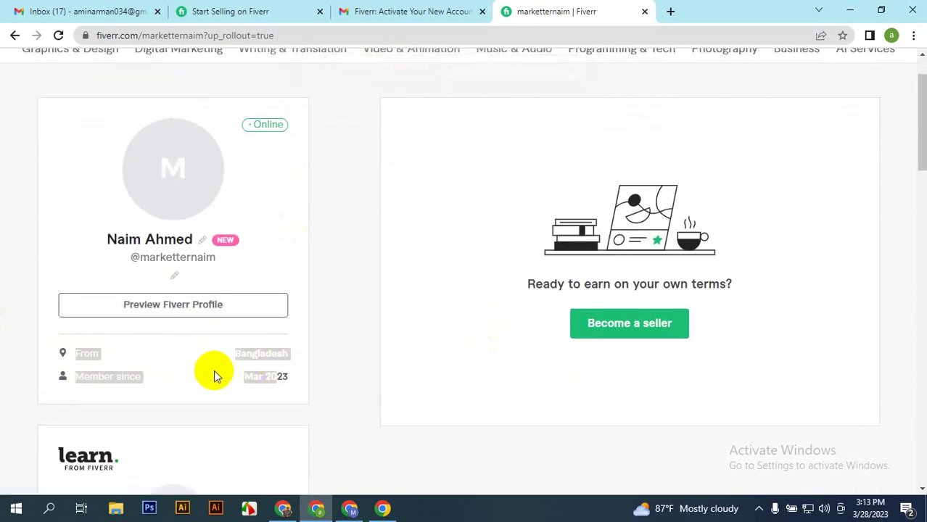
click(288, 375)
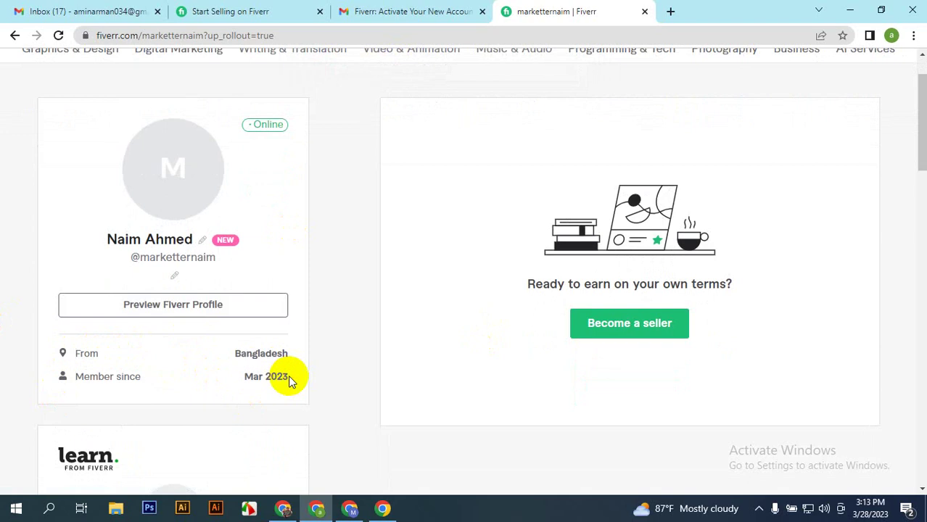
scroll(167, 361, up, 2)
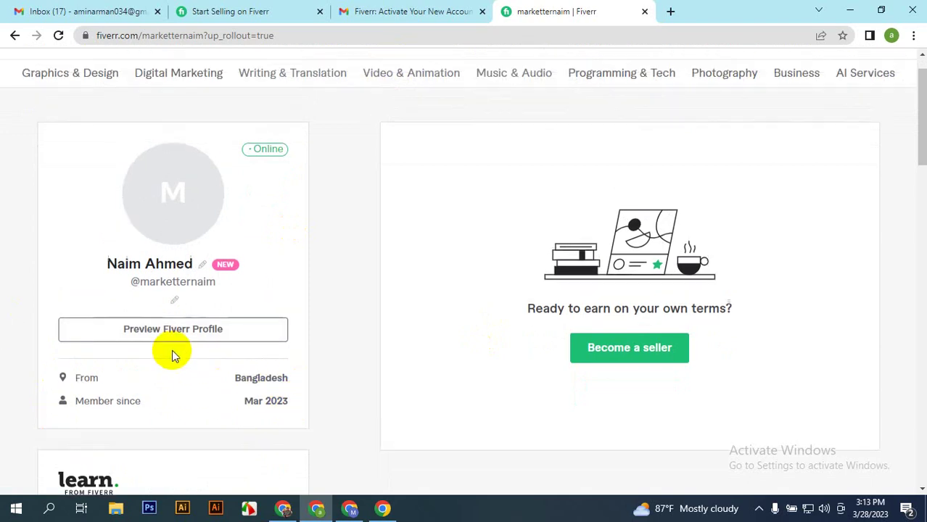
click(237, 201)
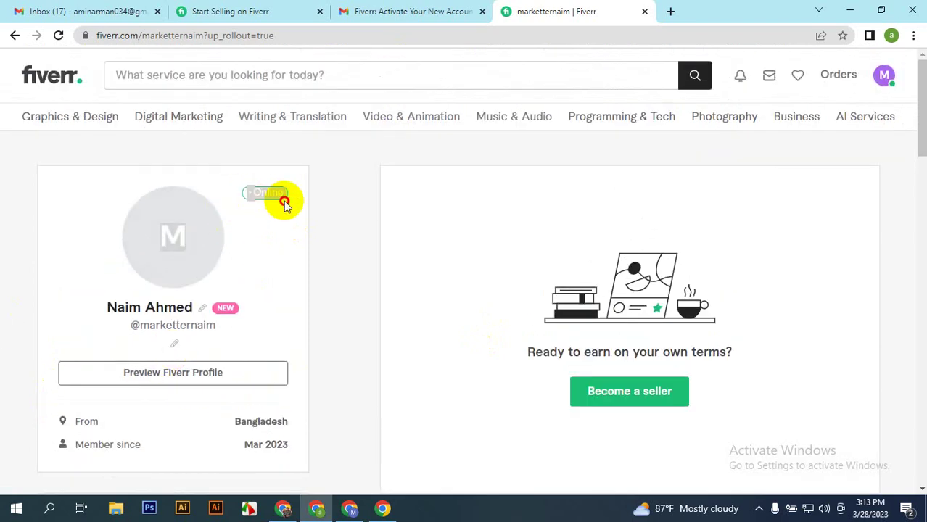
click(162, 257)
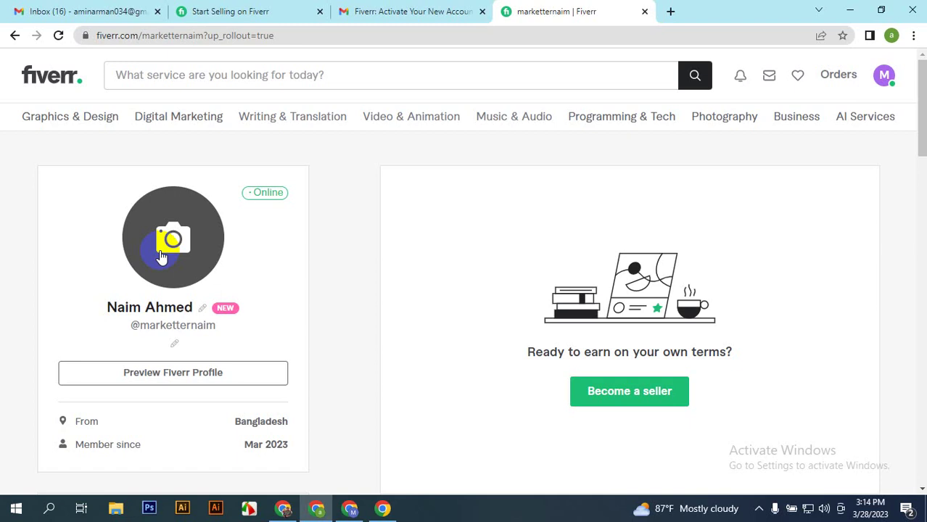
Search Google for 'fiverr profile demo' in a new tab.
click(670, 11)
click(442, 35)
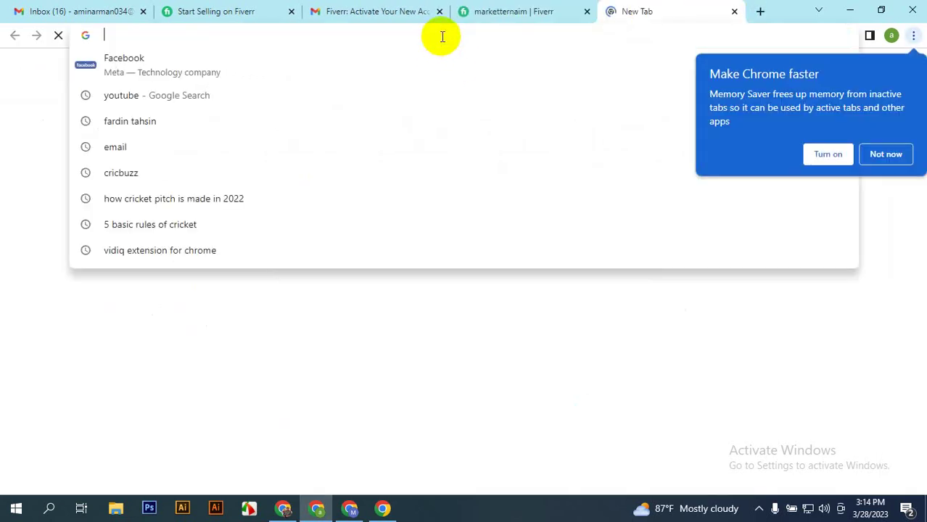
text(fiverr)
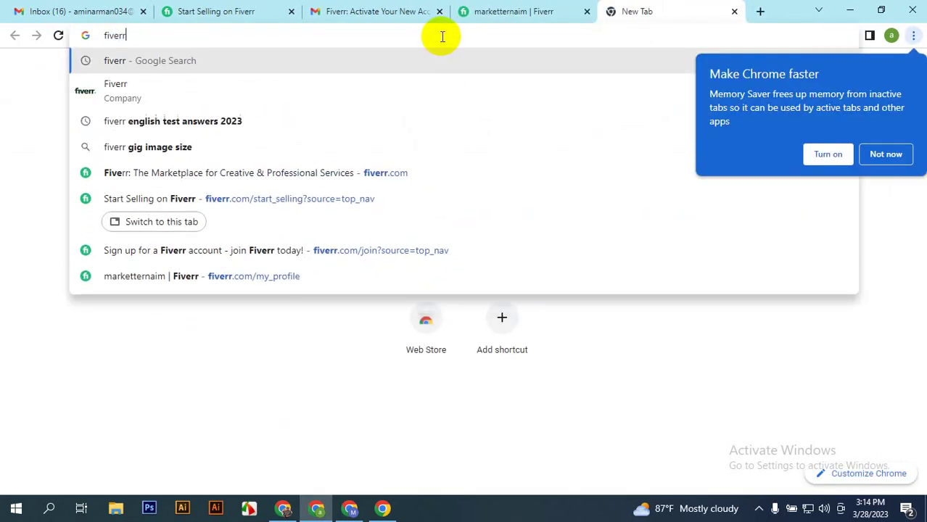
text( profile)
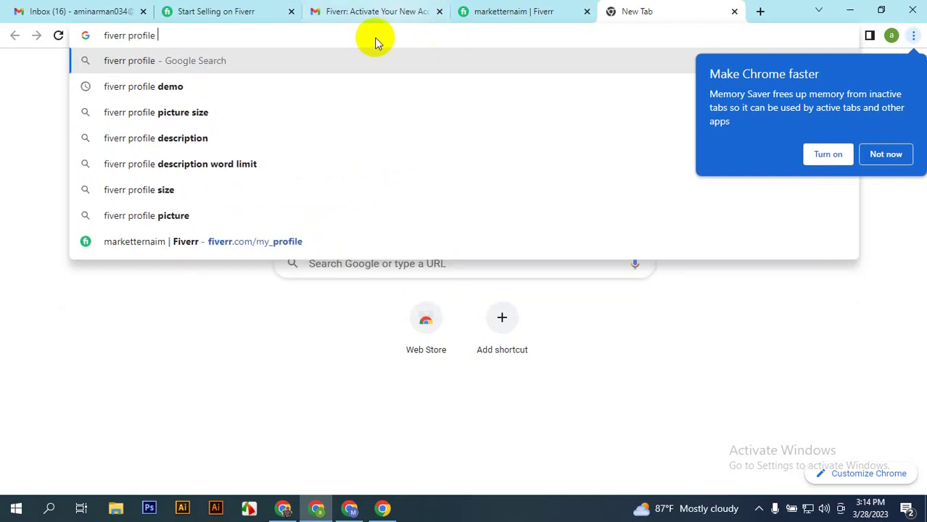
click(311, 86)
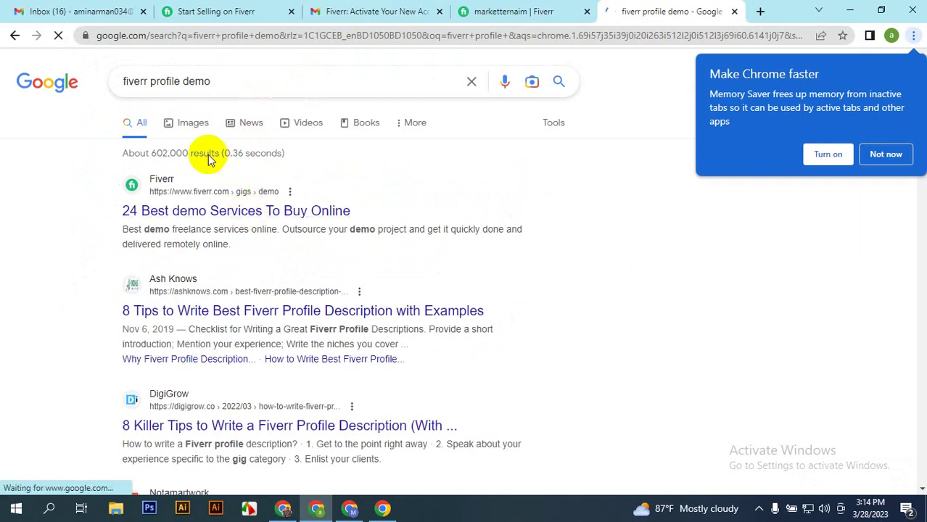
Browse the image results, then open the '24 Best demo Services To Buy Online' Fiverr result.
click(190, 121)
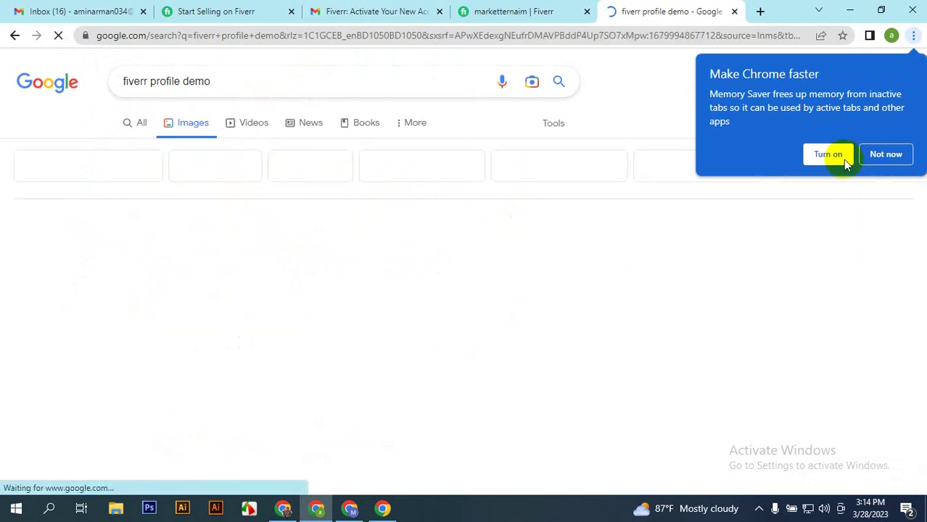
scroll(225, 234, down, 20)
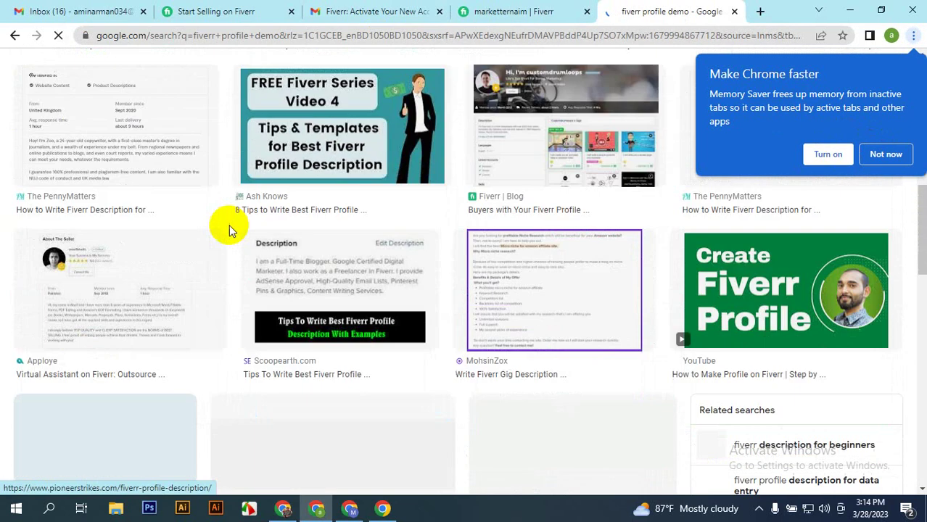
scroll(262, 243, up, 20)
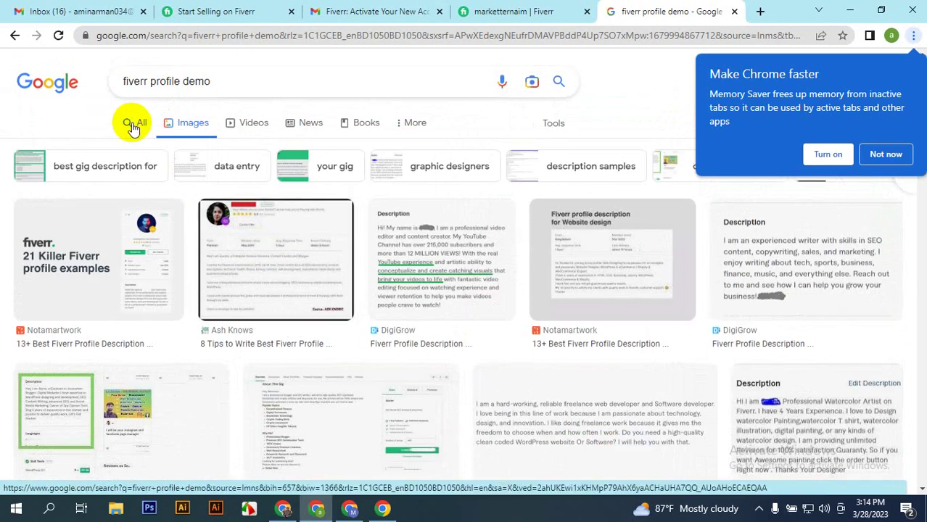
click(135, 121)
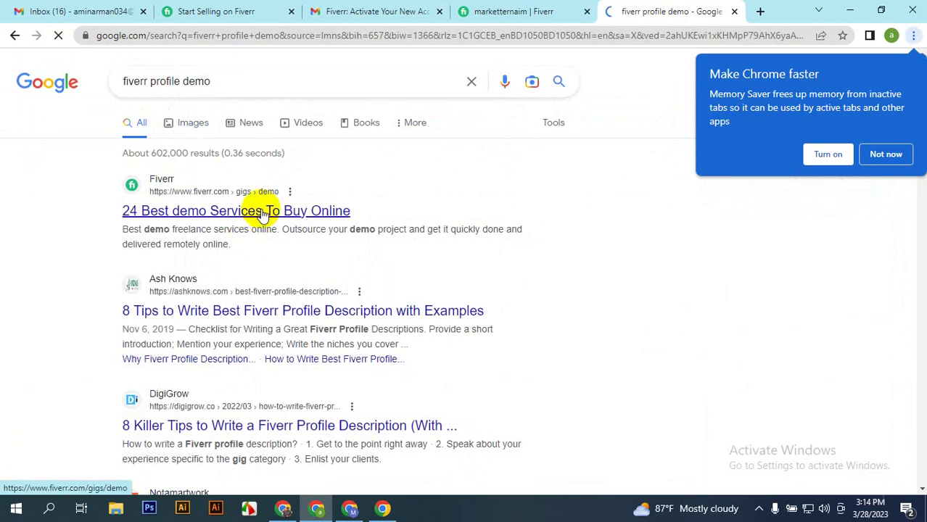
click(262, 211)
Browse the demo services results and open the top-rated unboxing demo video gig.
scroll(392, 273, down, 7)
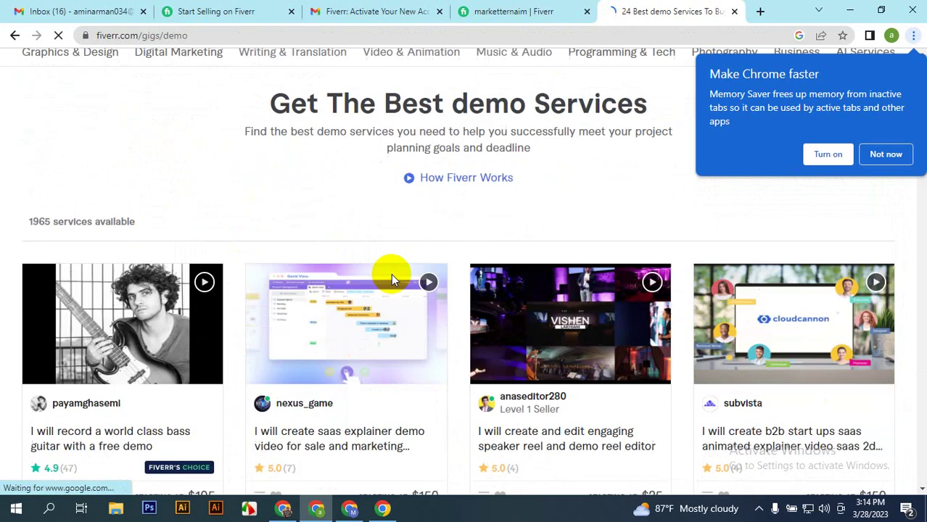
scroll(395, 272, down, 6)
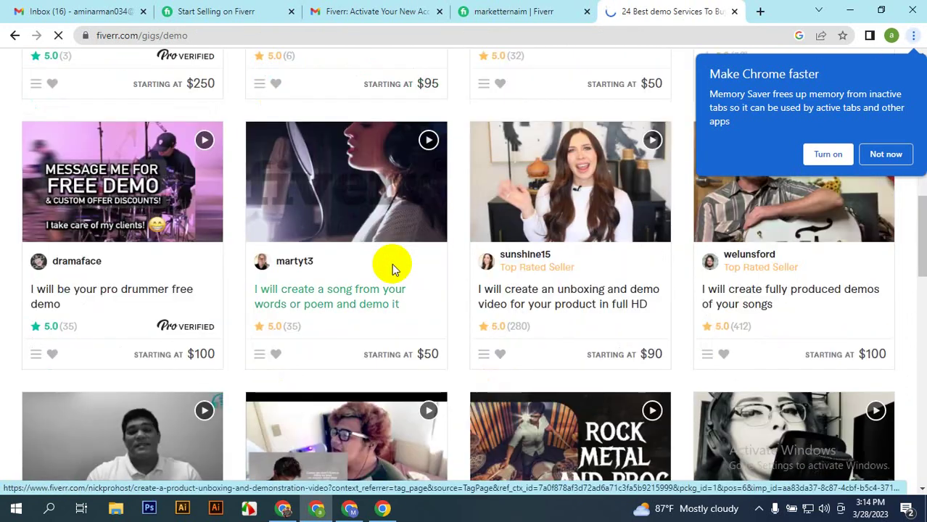
scroll(312, 305, down, 10)
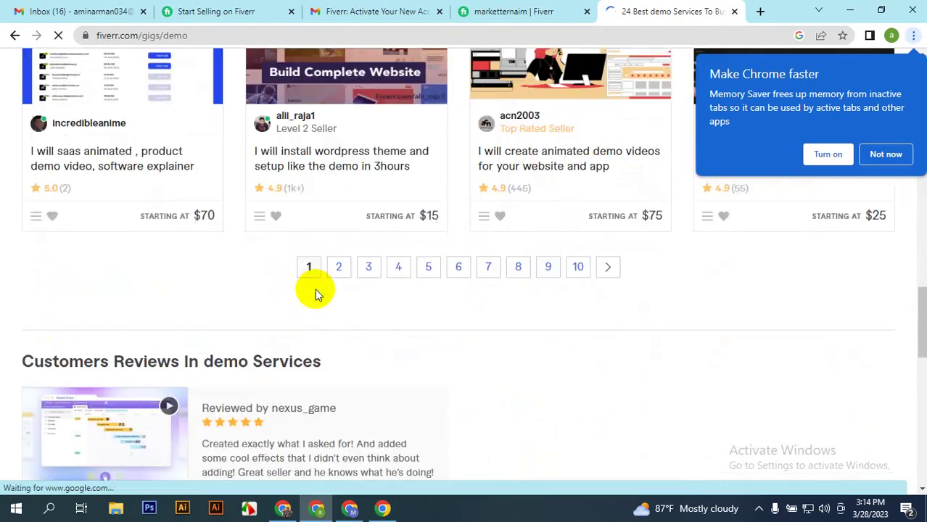
scroll(341, 246, up, 13)
scroll(316, 288, up, 10)
scroll(311, 364, down, 8)
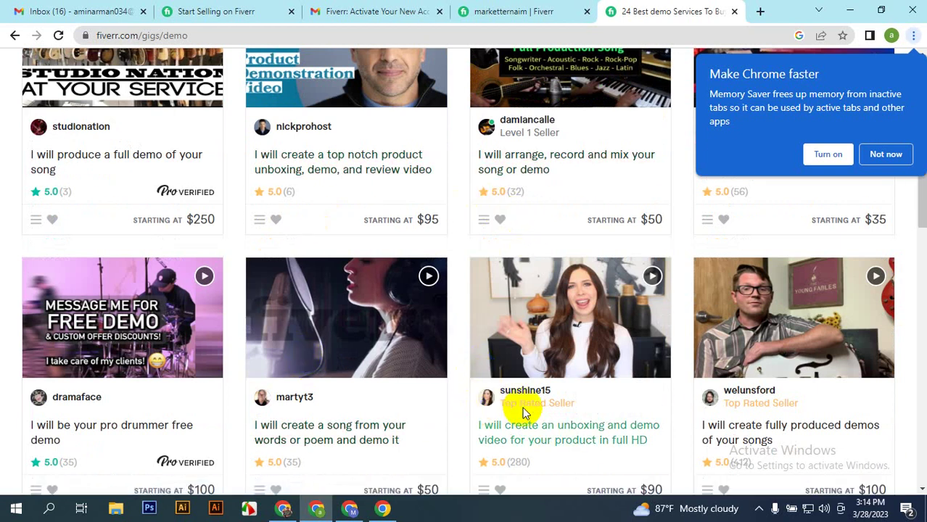
click(549, 429)
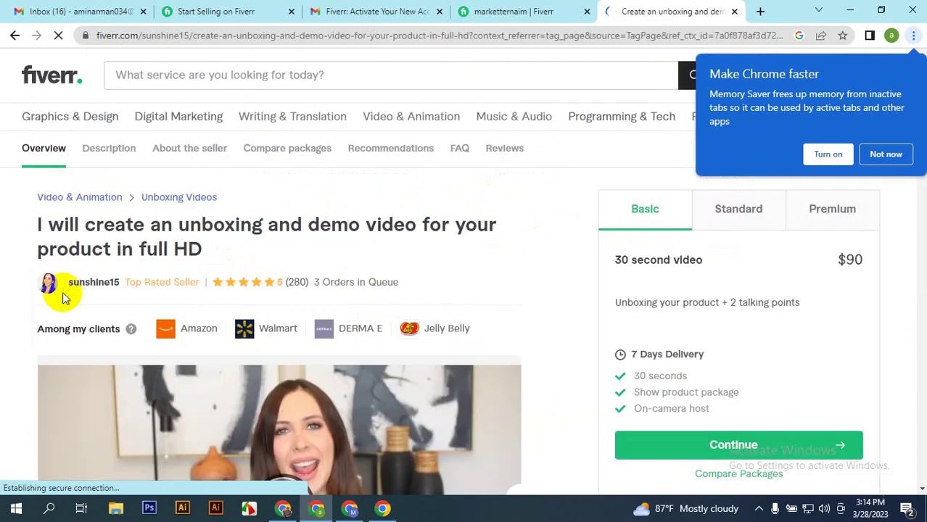
Review the About The Seller details, then close the gig tab.
click(93, 285)
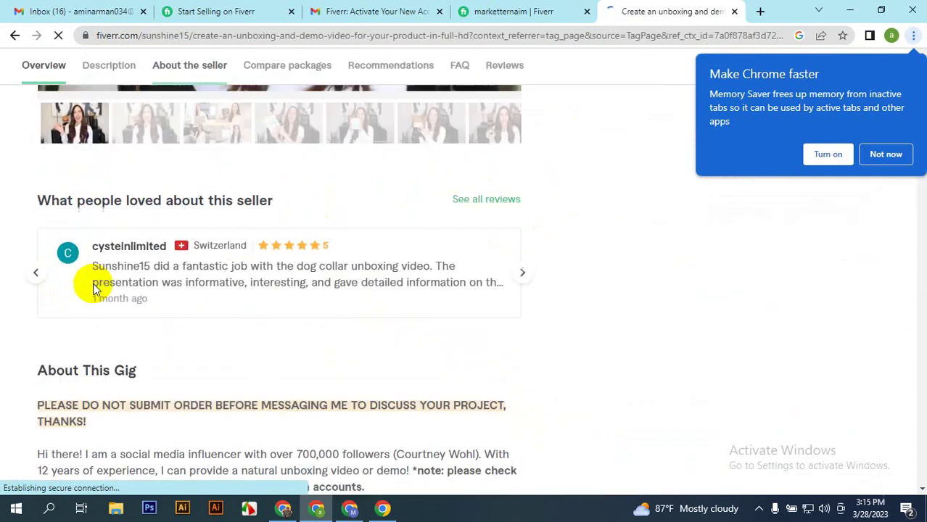
scroll(75, 294, up, 3)
scroll(75, 293, down, 3)
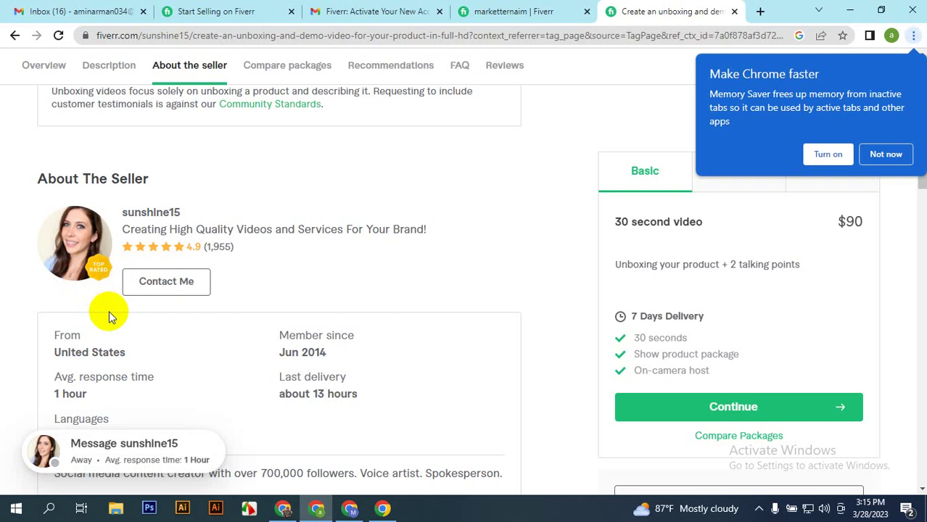
click(735, 11)
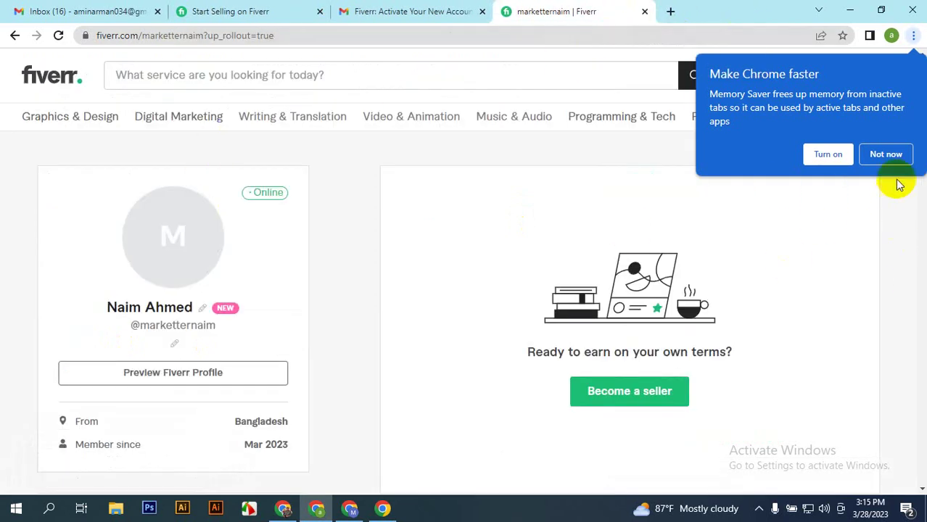
Dismiss the Make Chrome faster prompt, then scroll the profile down to the Learn from Fiverr card.
click(893, 157)
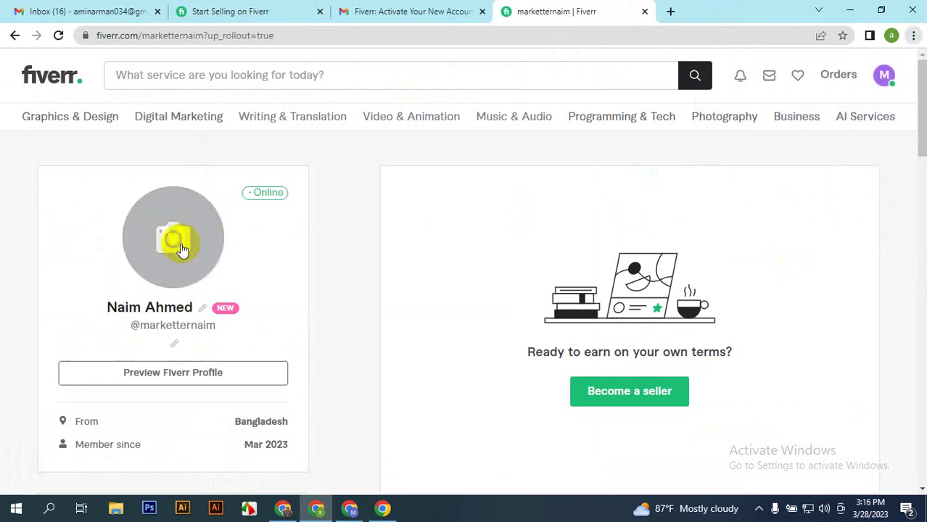
click(197, 273)
scroll(182, 282, down, 5)
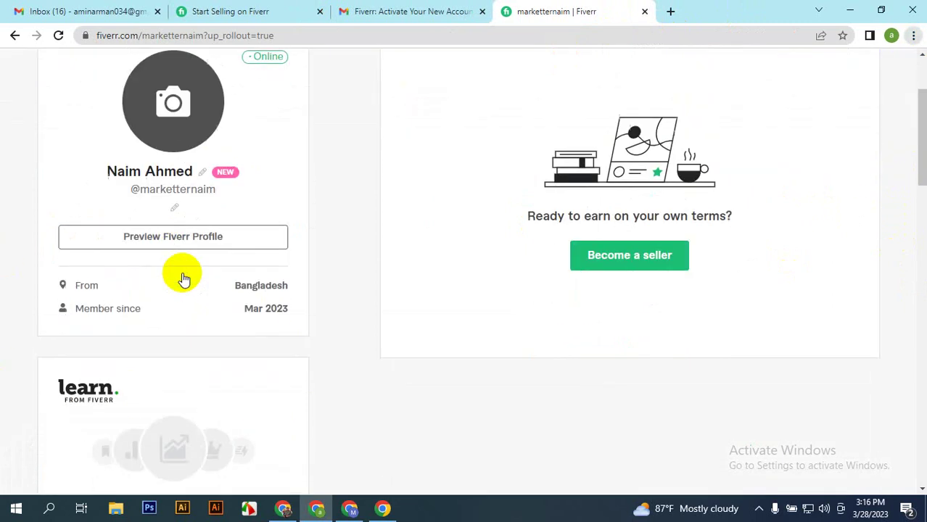
scroll(182, 282, down, 1)
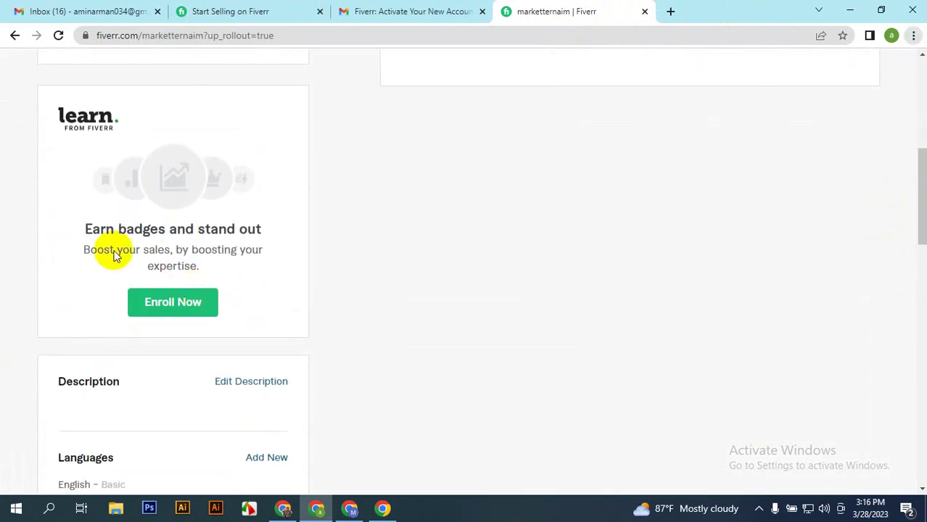
Enroll via Learn from Fiverr to open the courses home page, then return to the profile.
mouse_move(60, 118)
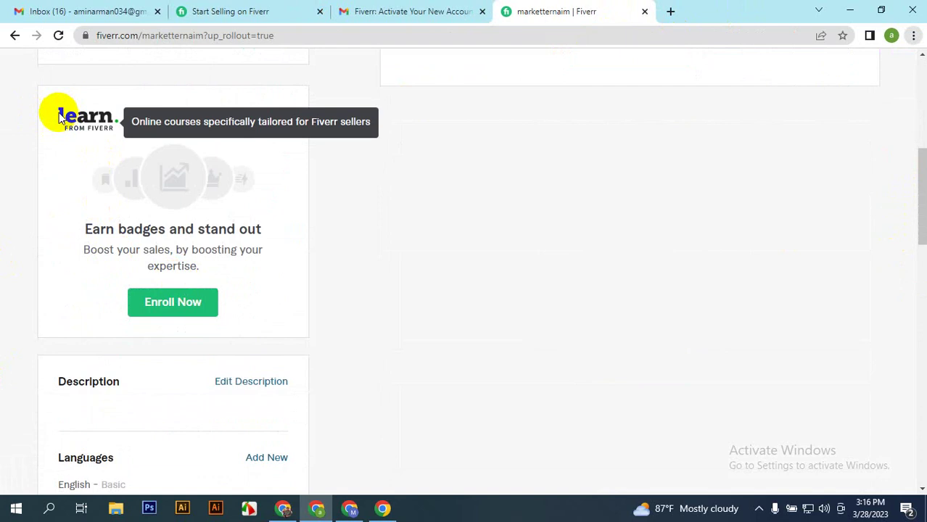
click(163, 309)
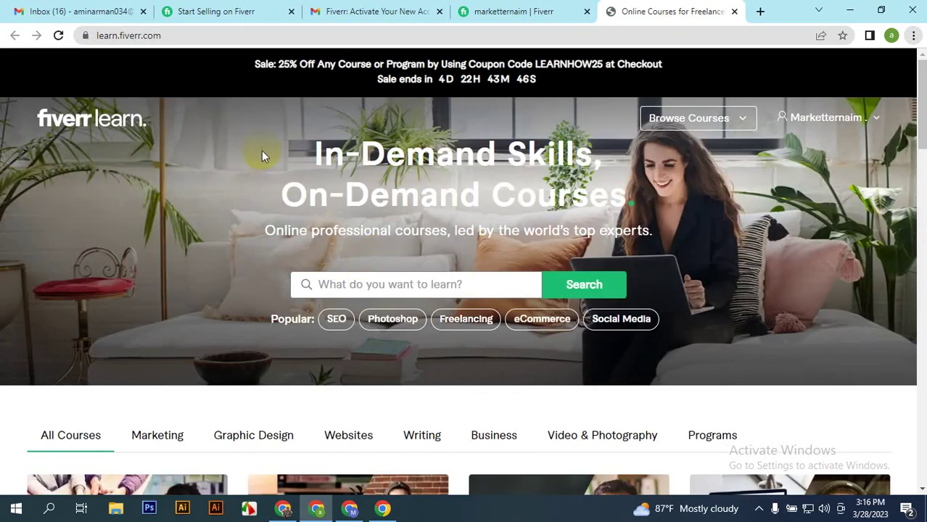
drag(261, 150, 671, 247)
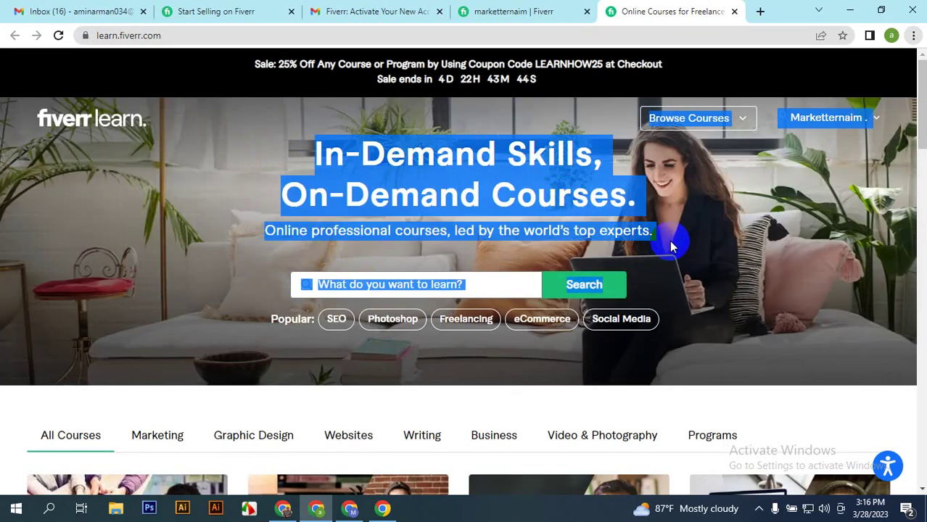
click(671, 246)
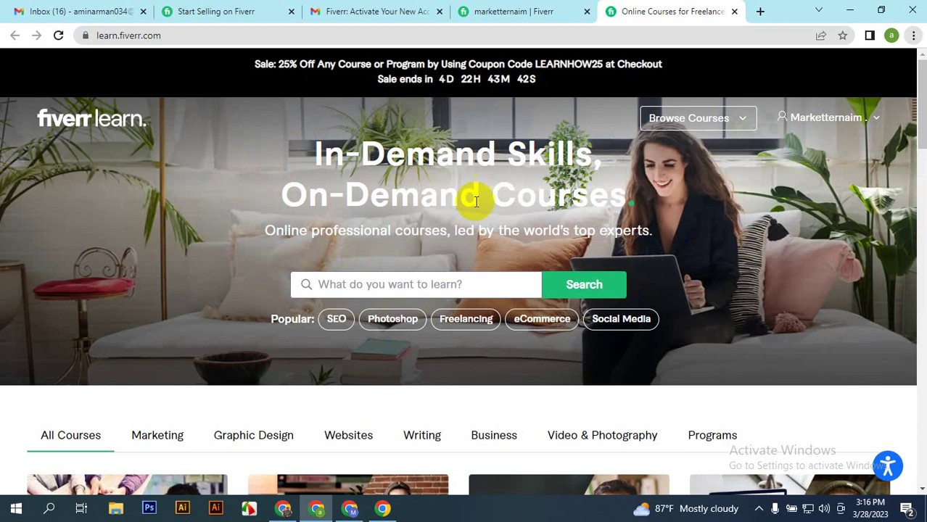
click(438, 289)
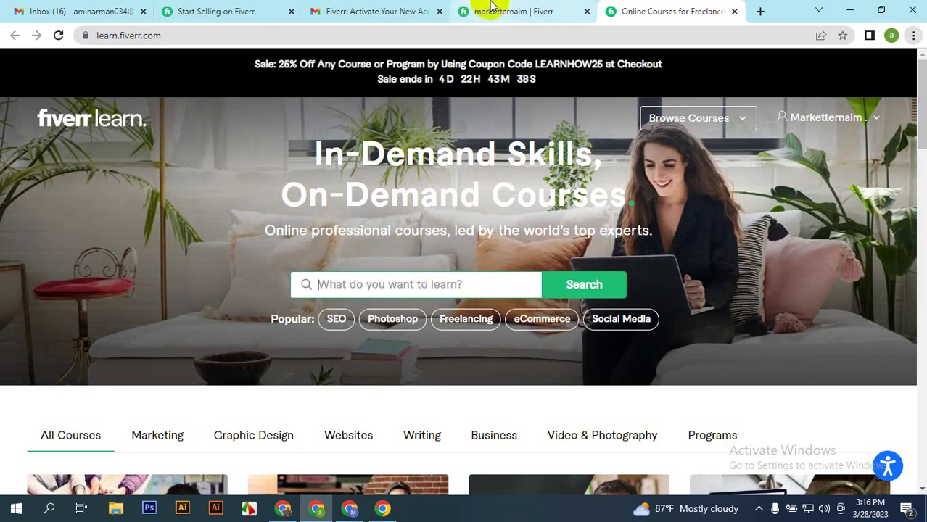
click(490, 11)
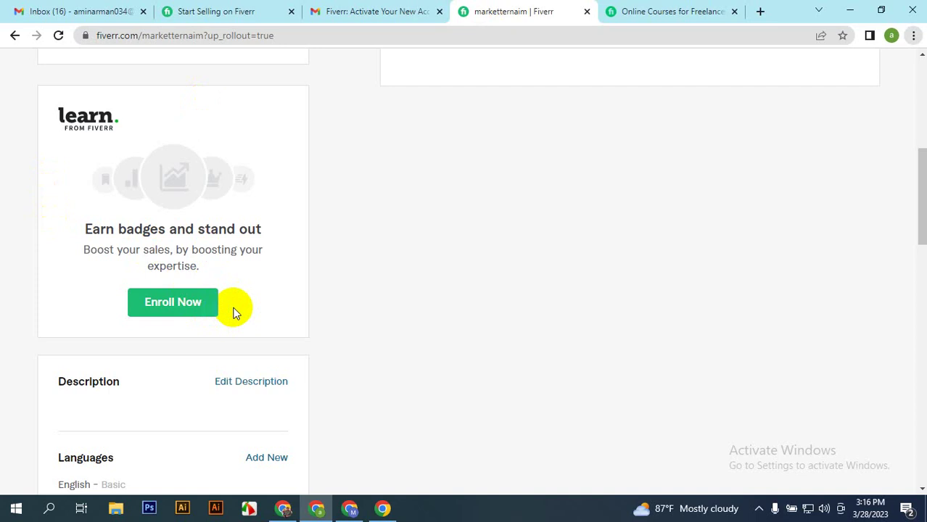
scroll(254, 283, down, 2)
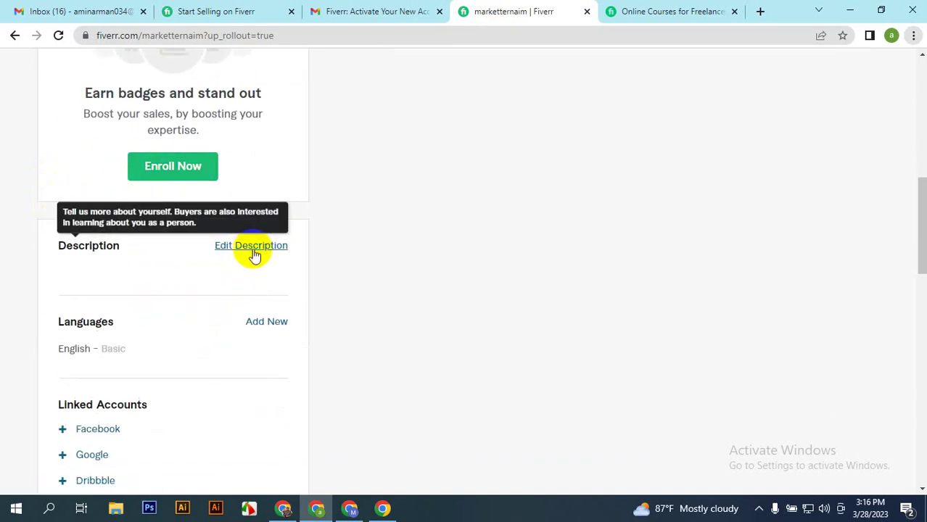
click(254, 247)
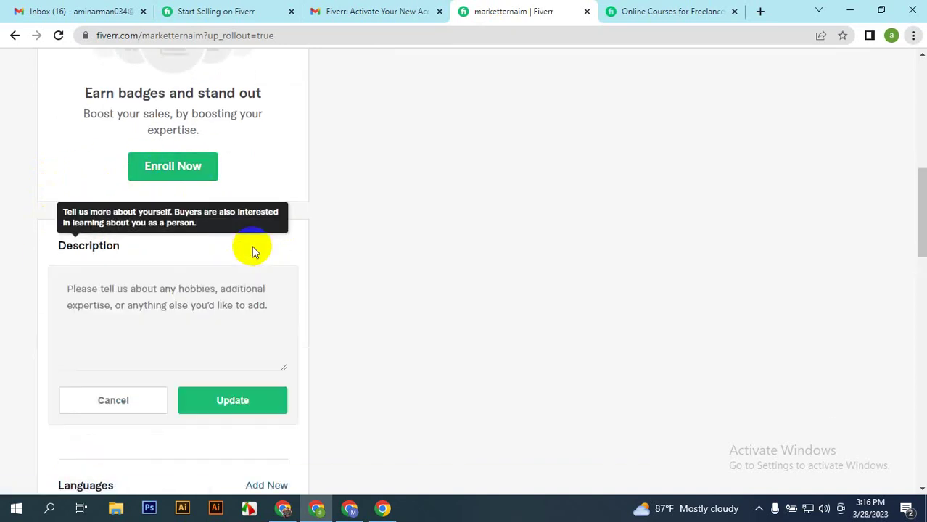
click(272, 305)
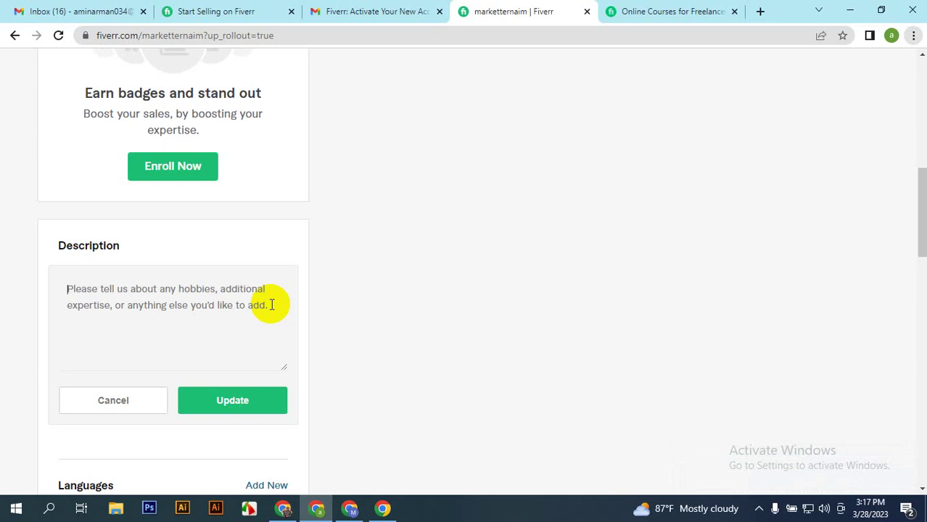
scroll(307, 289, down, 2)
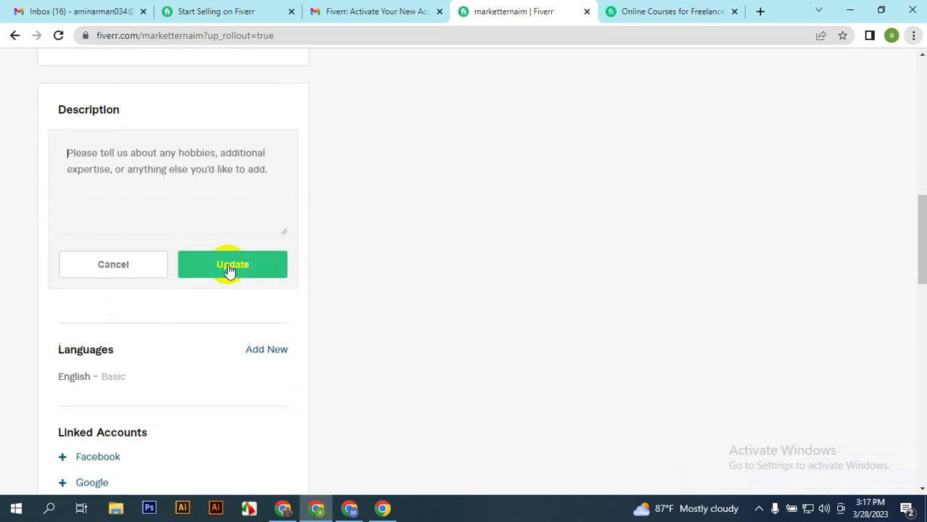
click(229, 270)
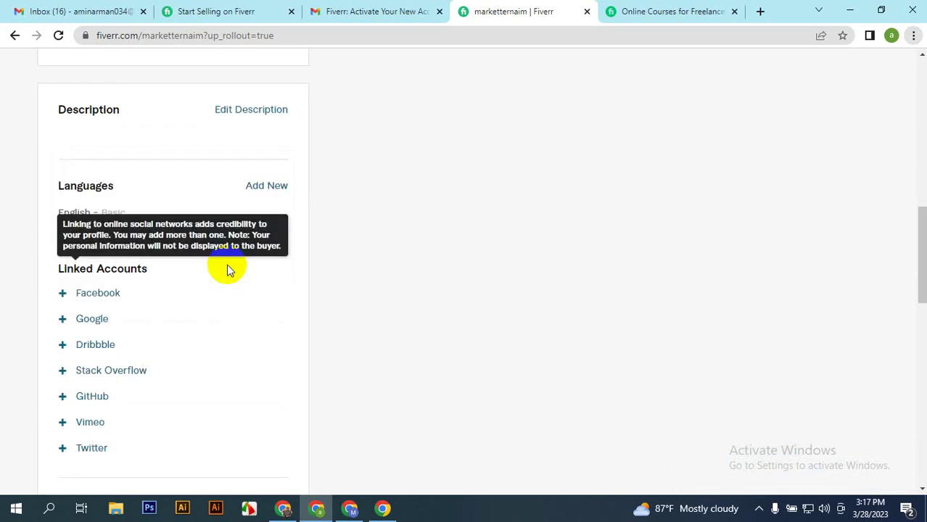
Add English with language level Fluent to the profile's Languages.
scroll(197, 259, up, 1)
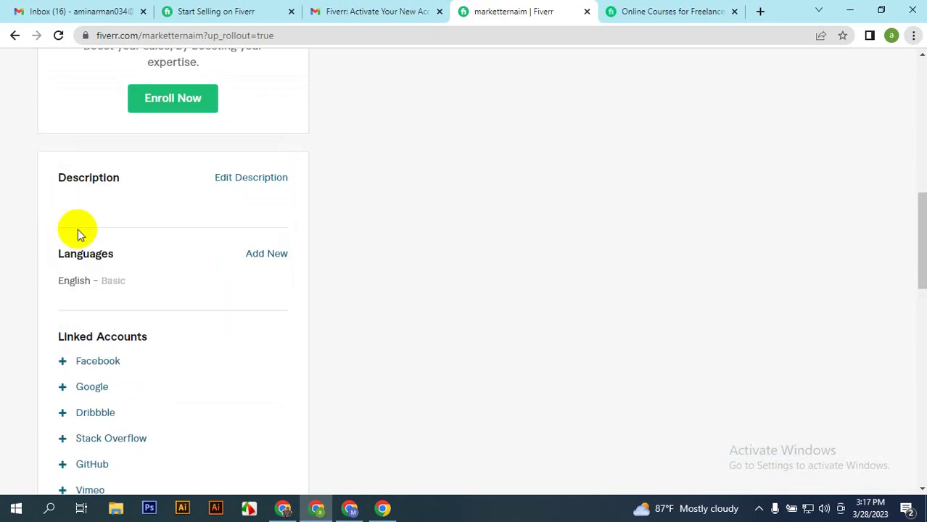
click(277, 255)
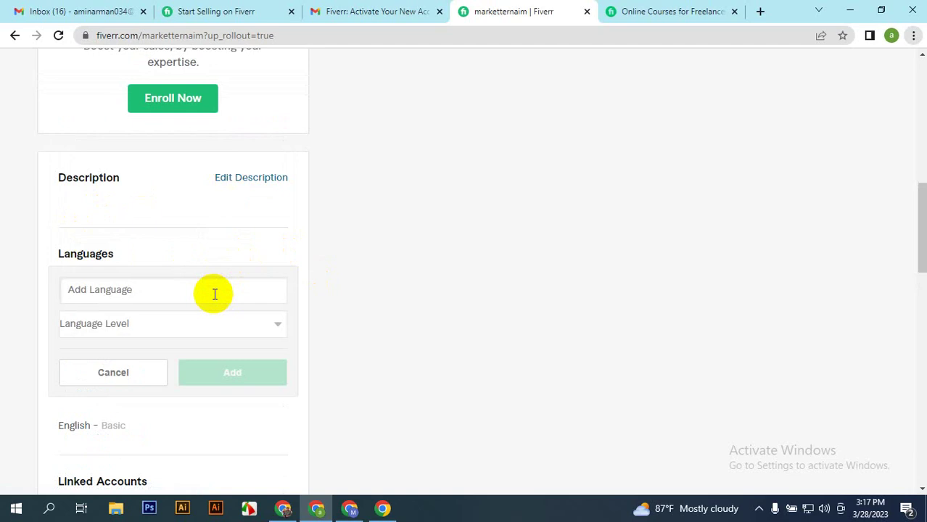
text(Eng)
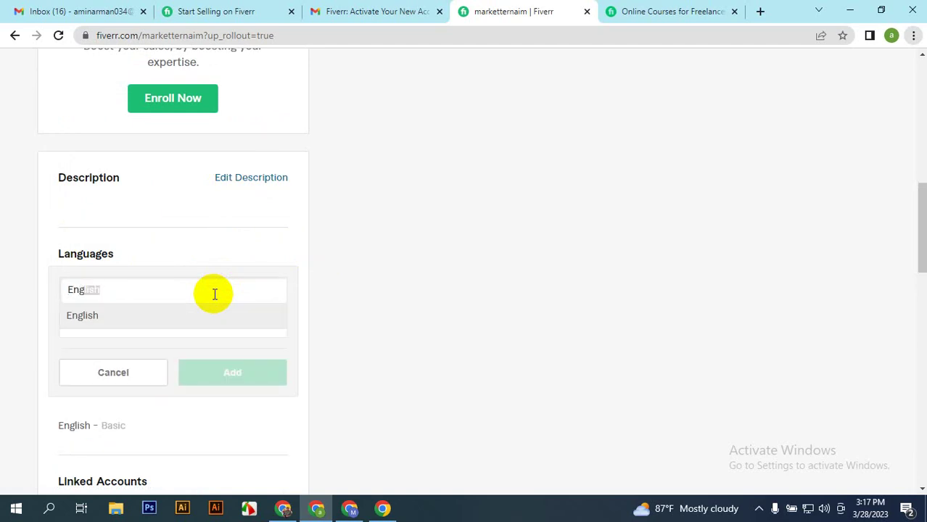
click(198, 312)
click(120, 323)
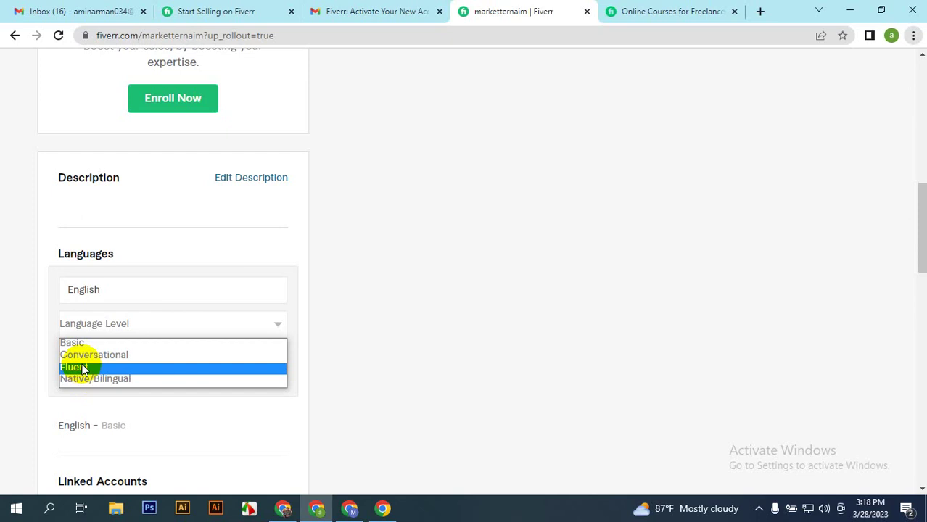
click(83, 368)
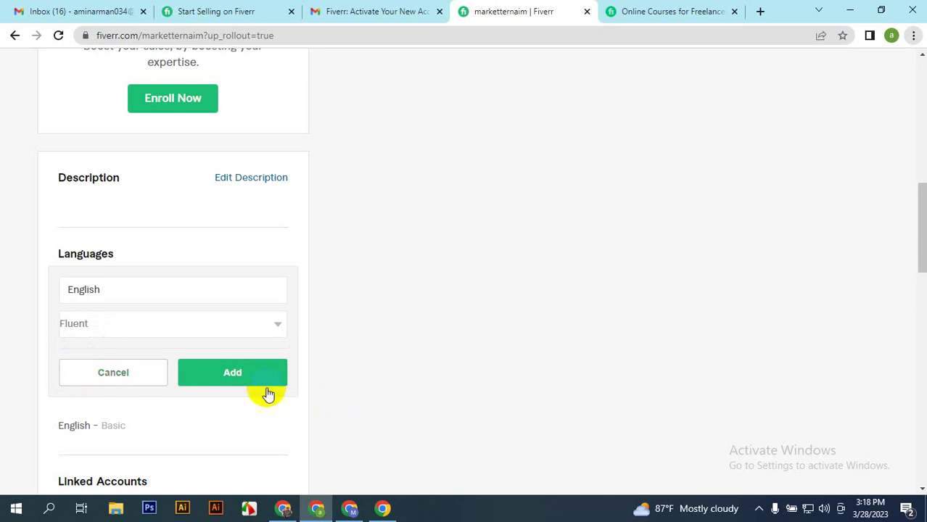
click(245, 377)
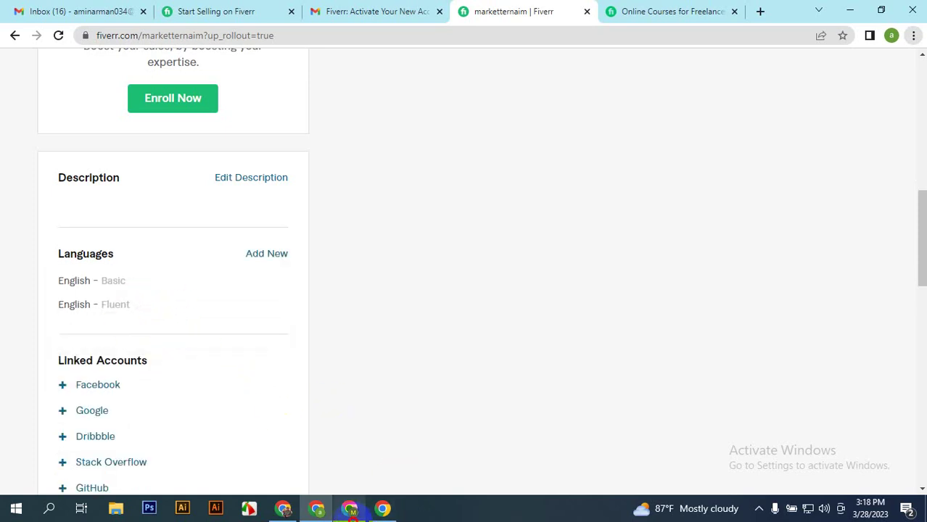
click(350, 509)
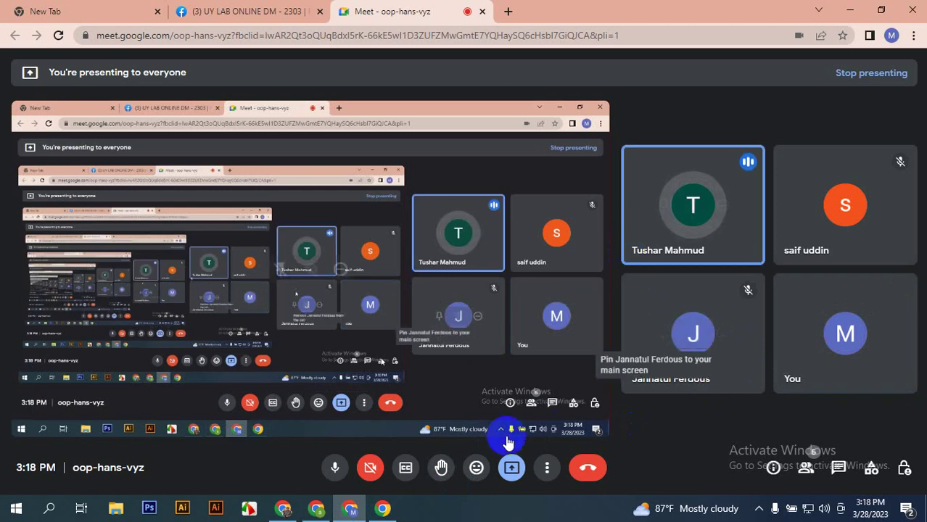
click(325, 513)
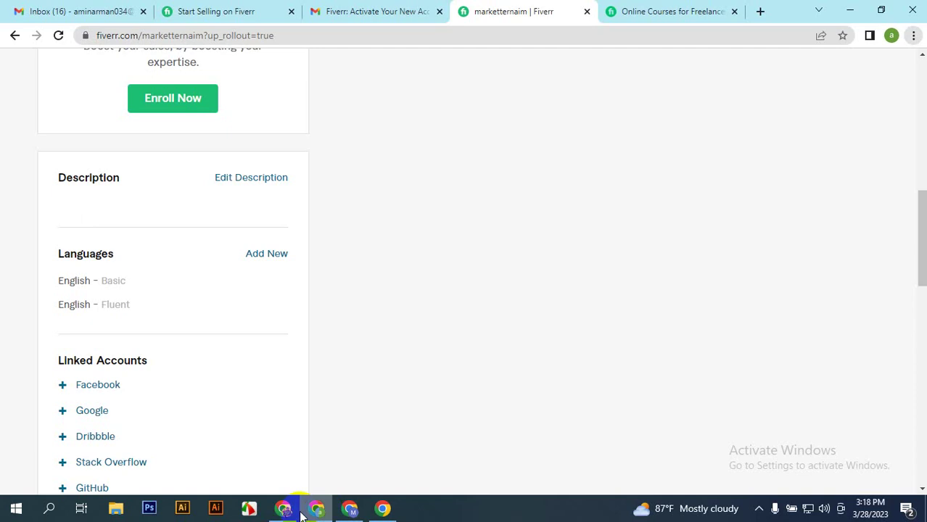
scroll(203, 306, down, 1)
mouse_move(203, 301)
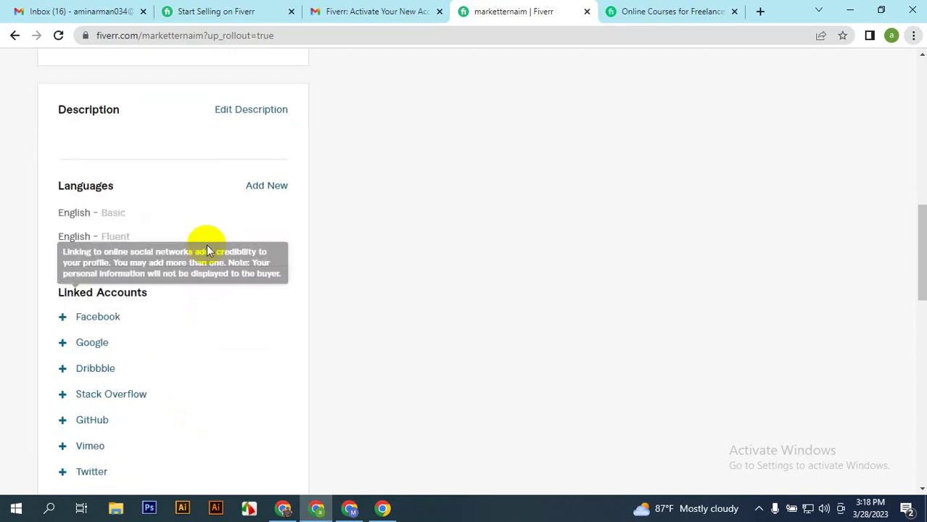
Open the Facebook linking popup, close it unlinked, and scroll to Linked Accounts.
scroll(179, 232, down, 1)
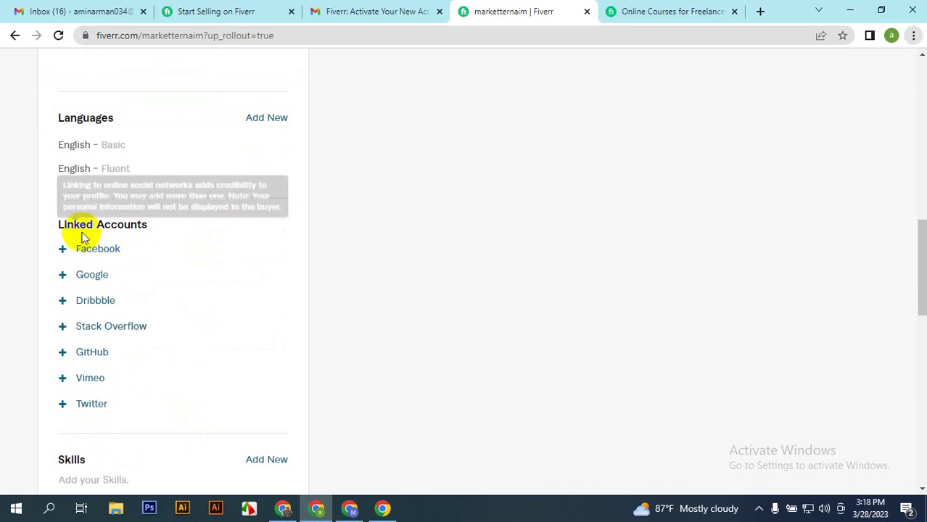
click(52, 223)
drag(52, 224, 198, 238)
click(201, 243)
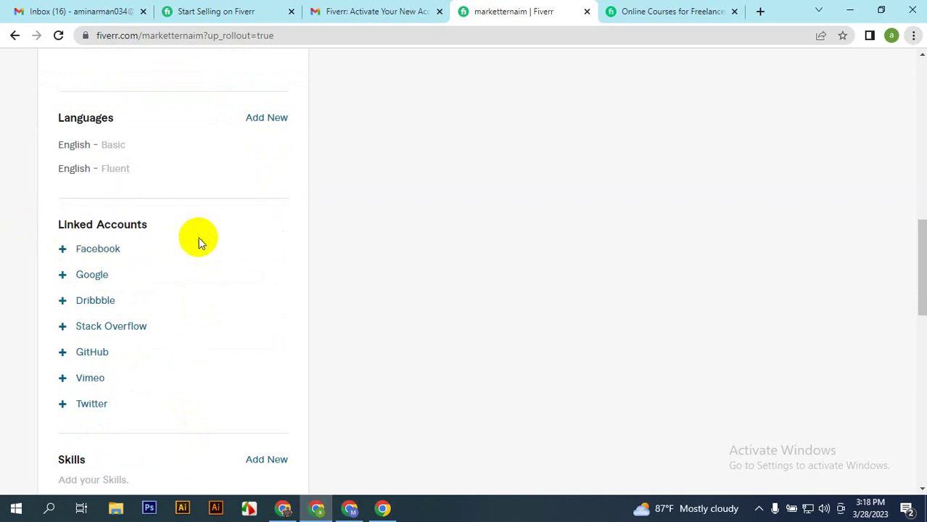
click(112, 248)
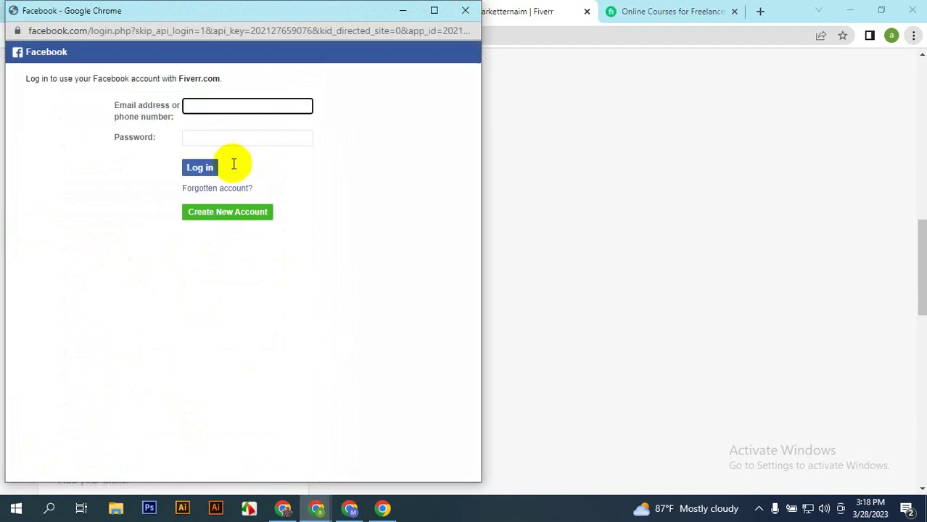
click(461, 10)
scroll(141, 308, down, 2)
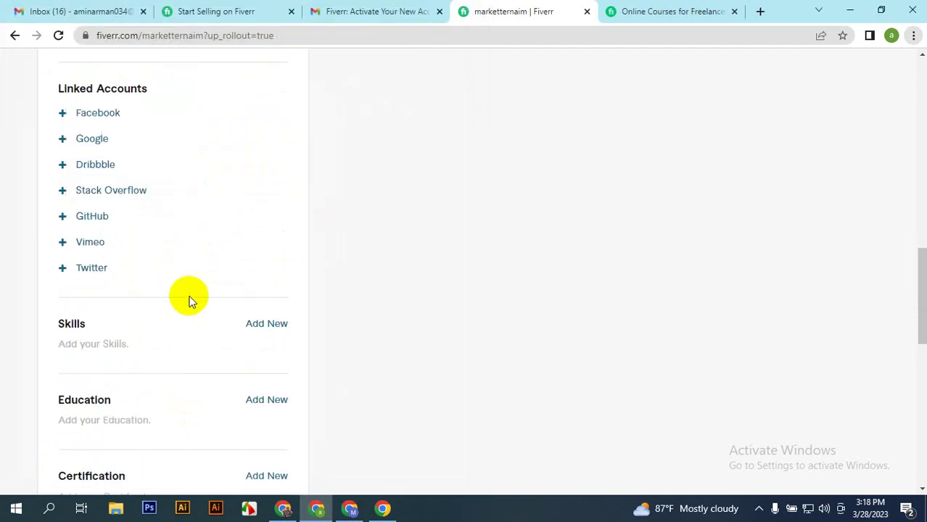
Add the skill Facebook ads at Expert experience level.
click(256, 324)
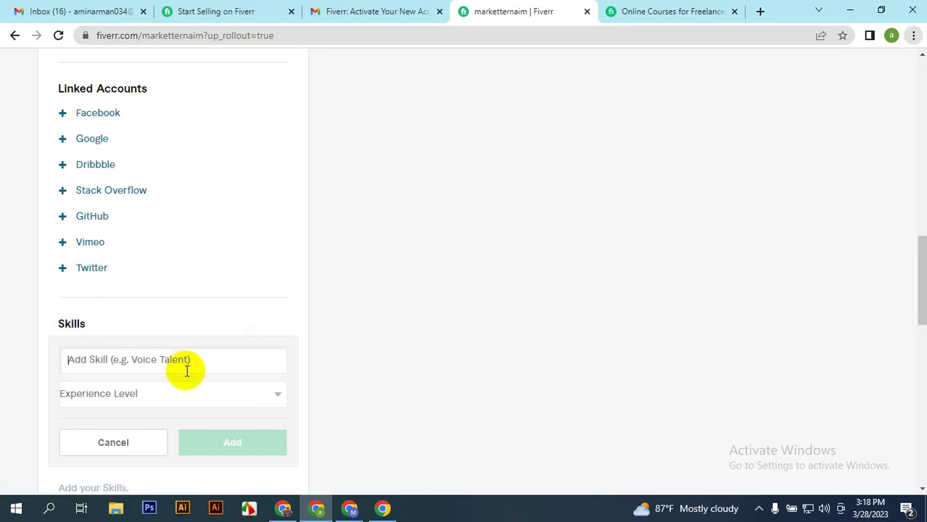
scroll(131, 238, down, 2)
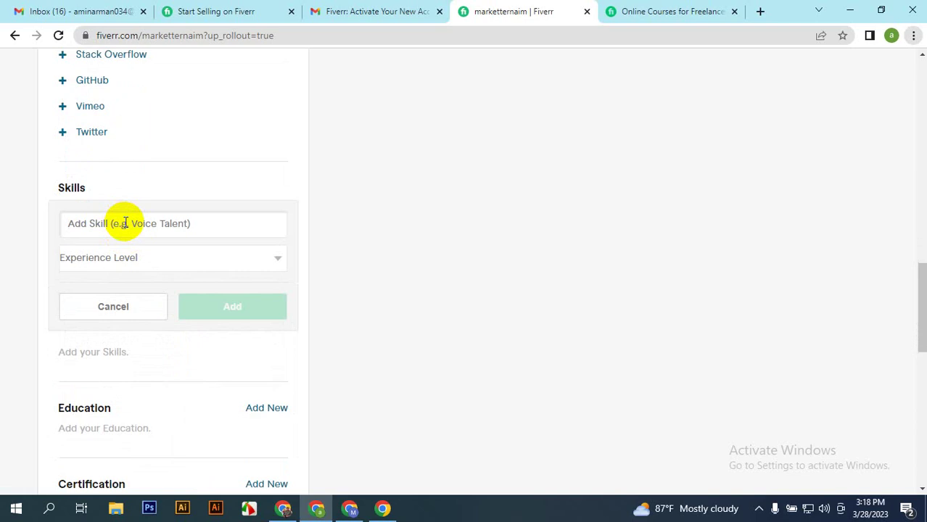
click(126, 222)
text(Fa)
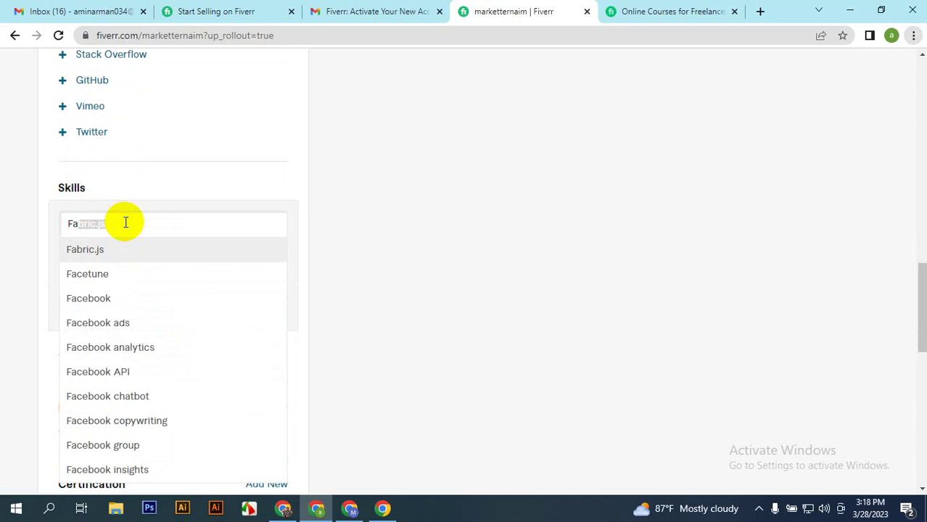
click(155, 325)
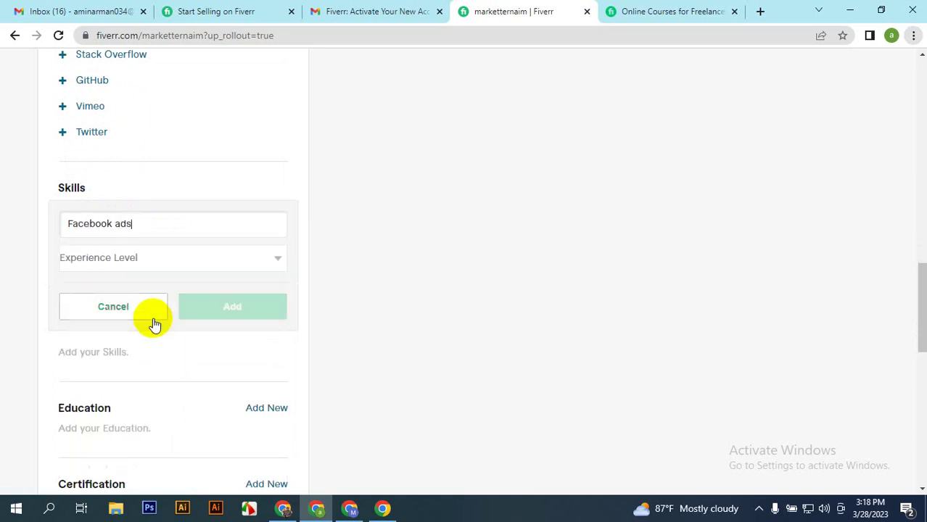
click(133, 257)
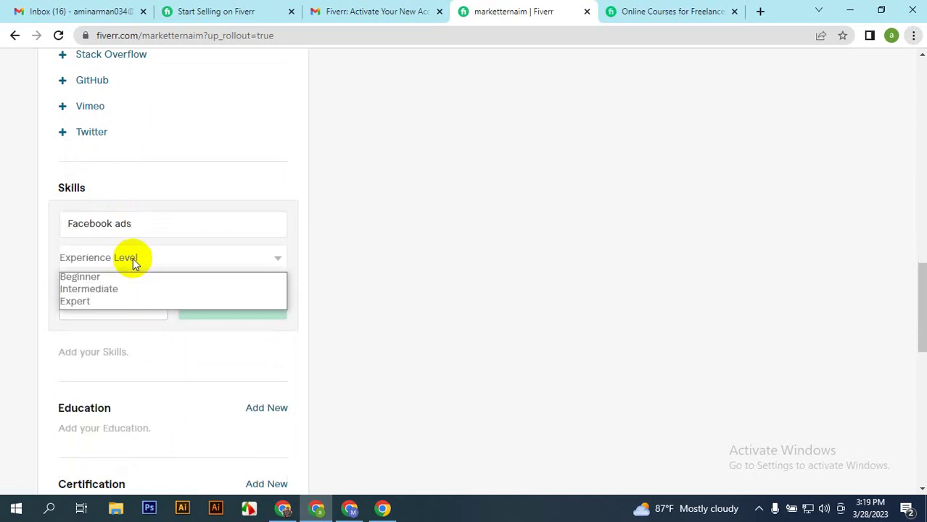
click(117, 305)
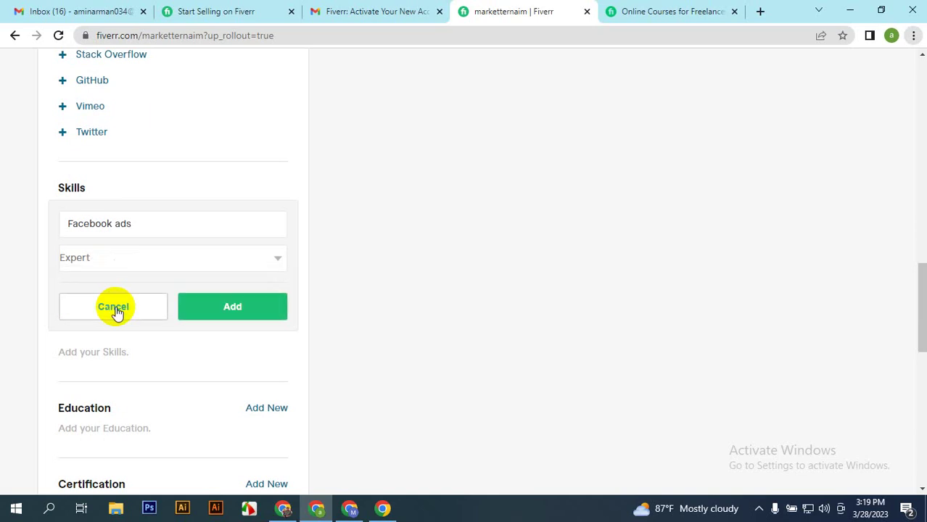
click(219, 311)
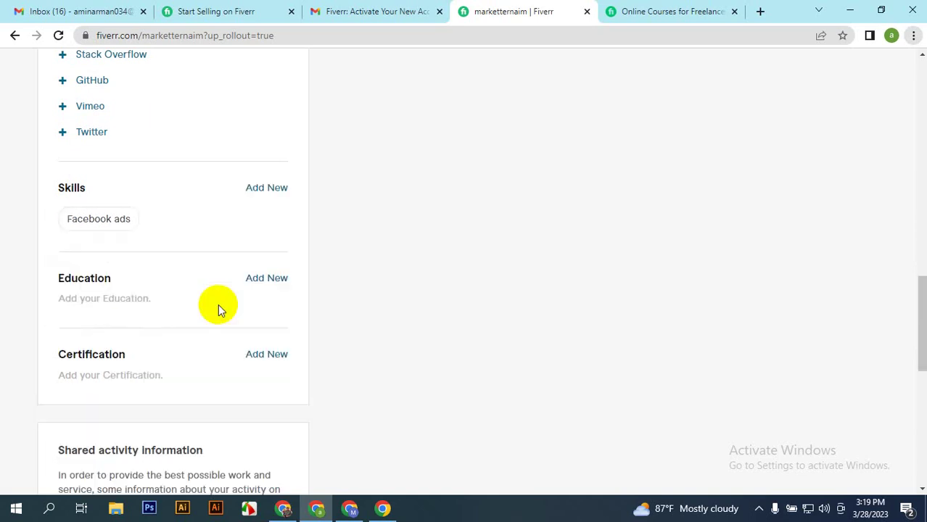
Add the skill Google ads at Expert experience level.
click(266, 189)
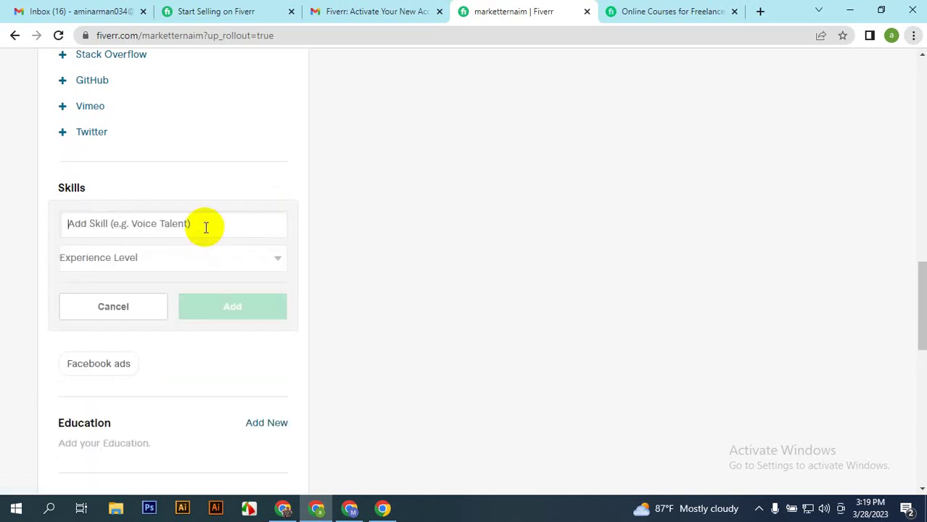
text(Goog)
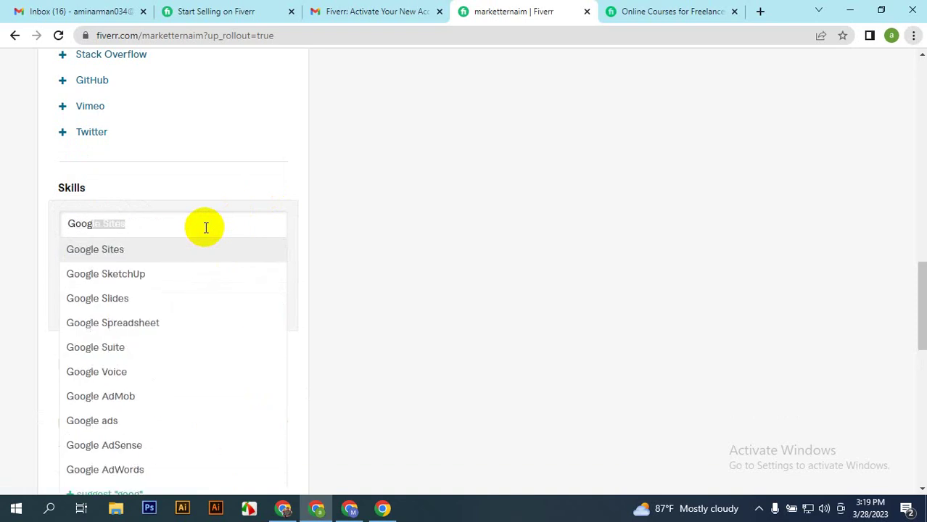
text(le a)
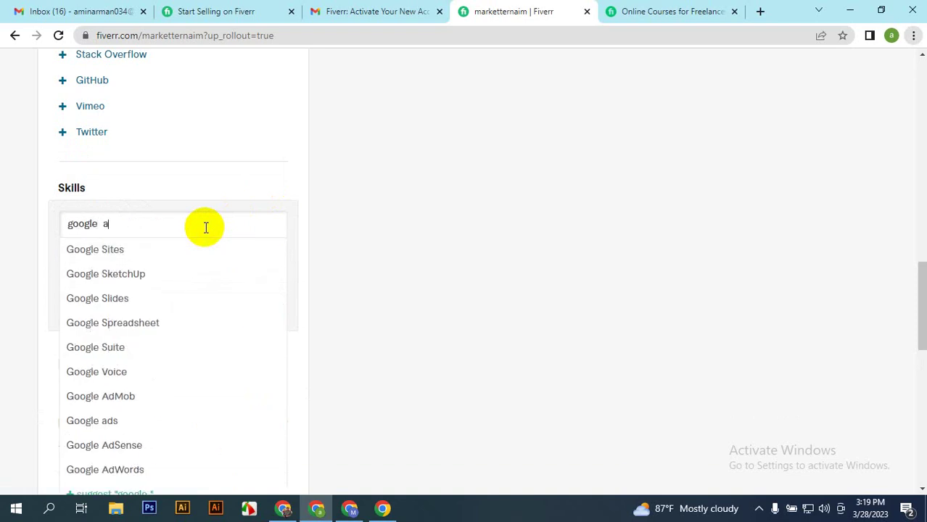
text(d)
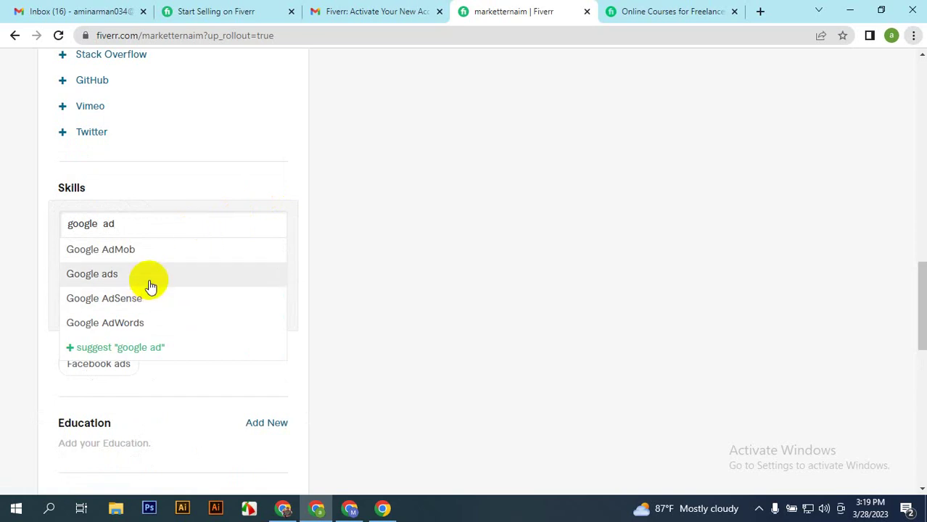
click(149, 282)
click(151, 257)
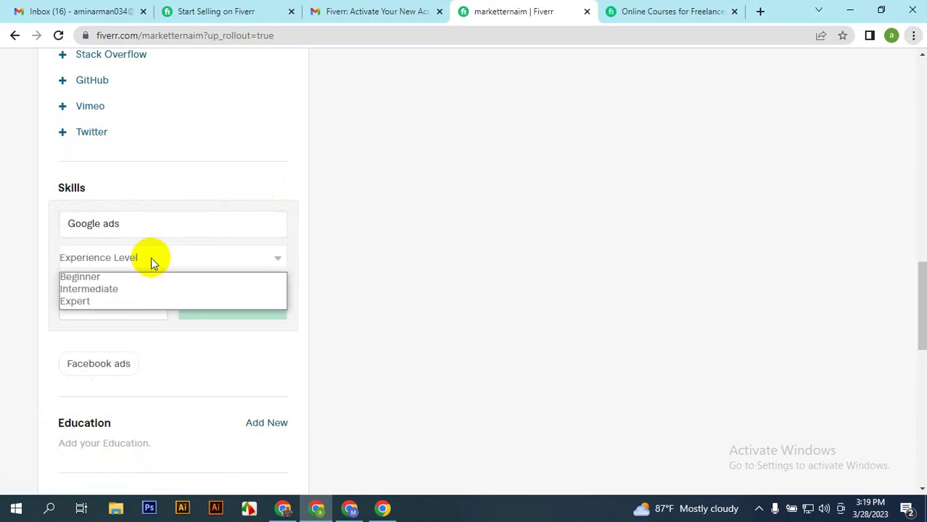
click(115, 290)
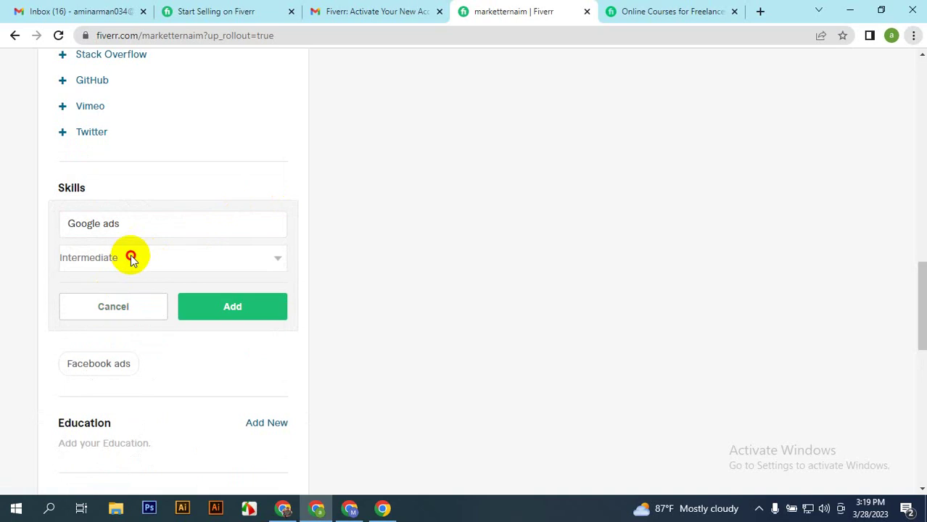
click(132, 260)
click(119, 300)
click(203, 313)
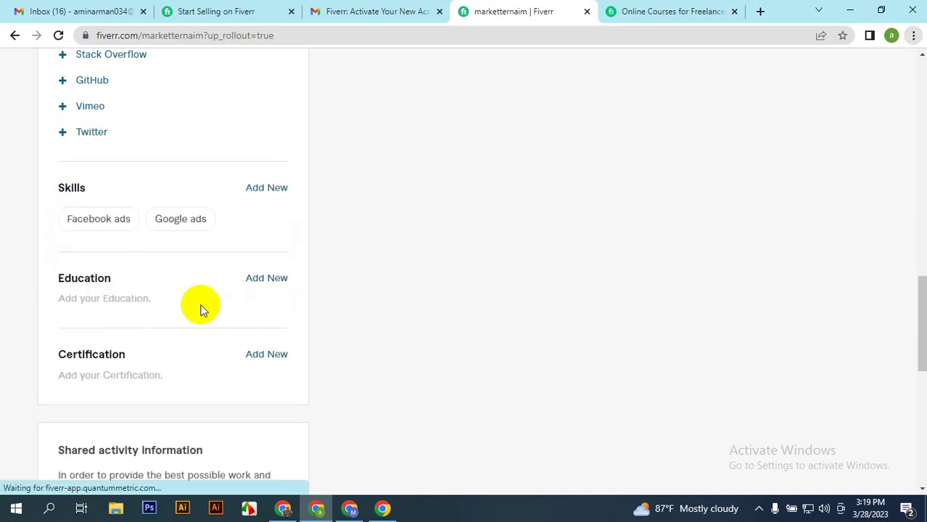
Add the skill Email marketing at Expert experience level.
click(265, 189)
click(186, 227)
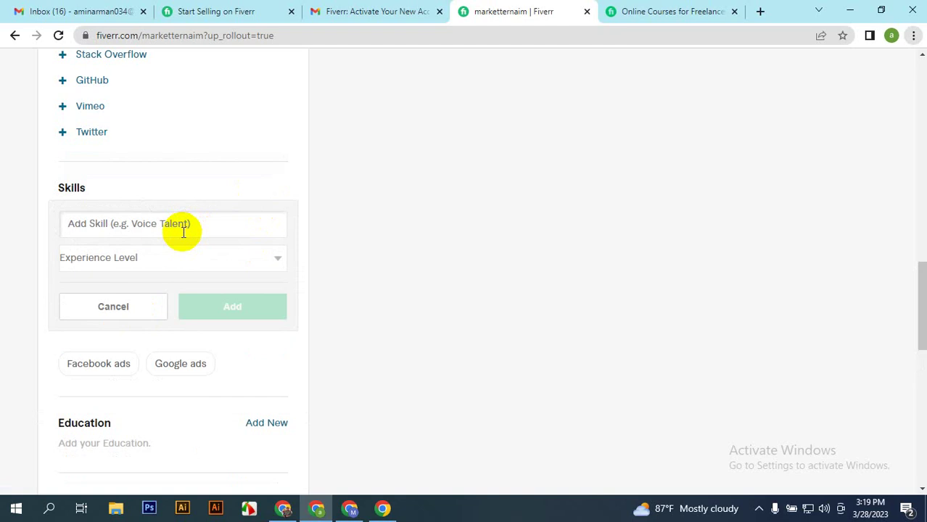
text(email)
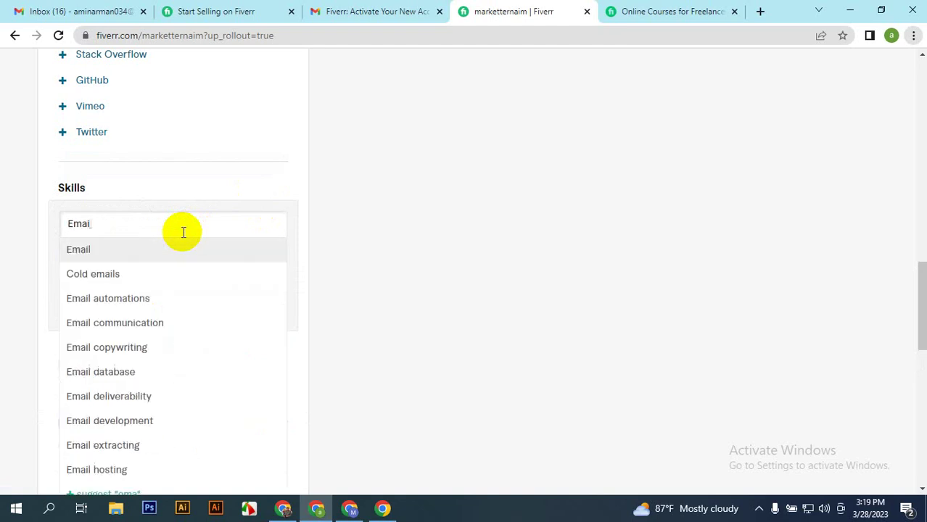
text( marke)
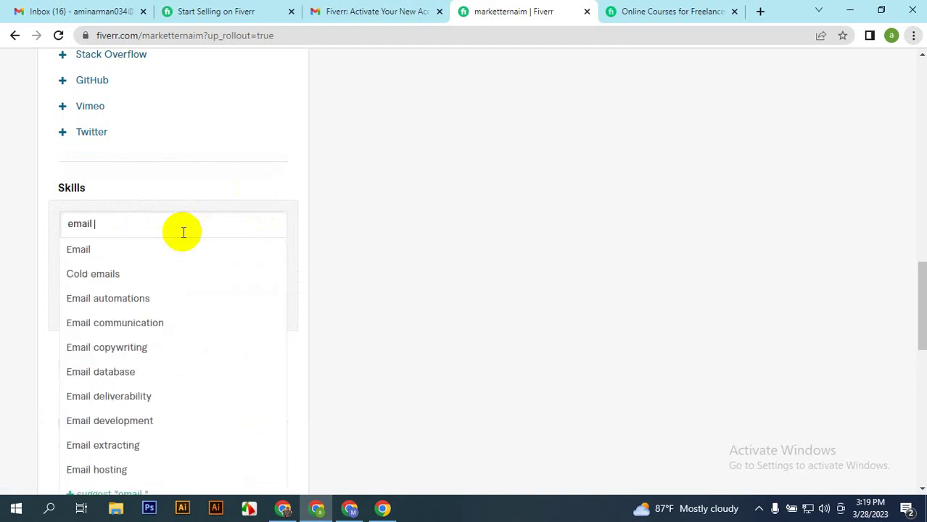
key(Down)
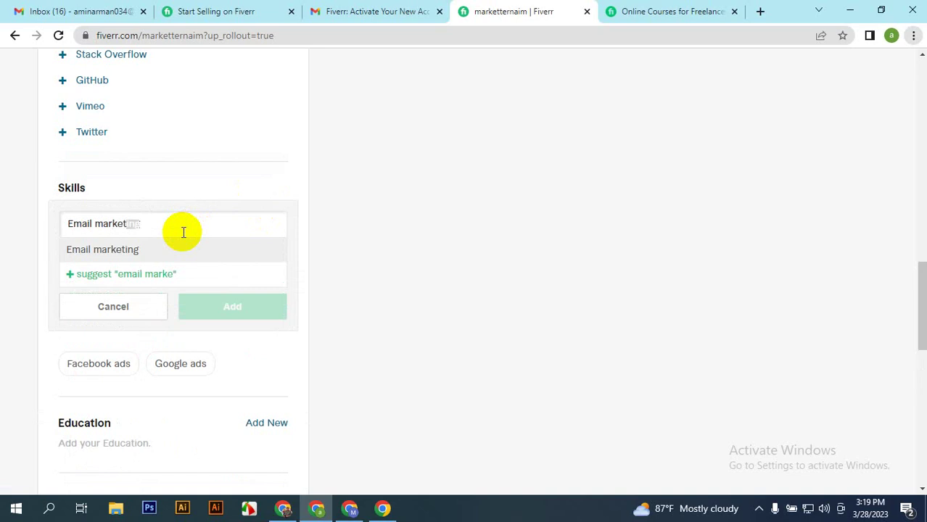
text(i)
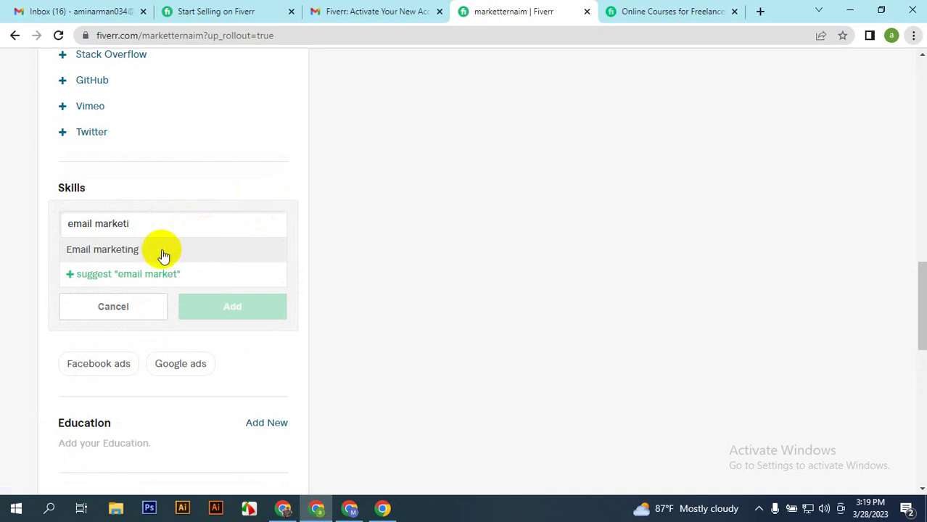
key(BackSpace)
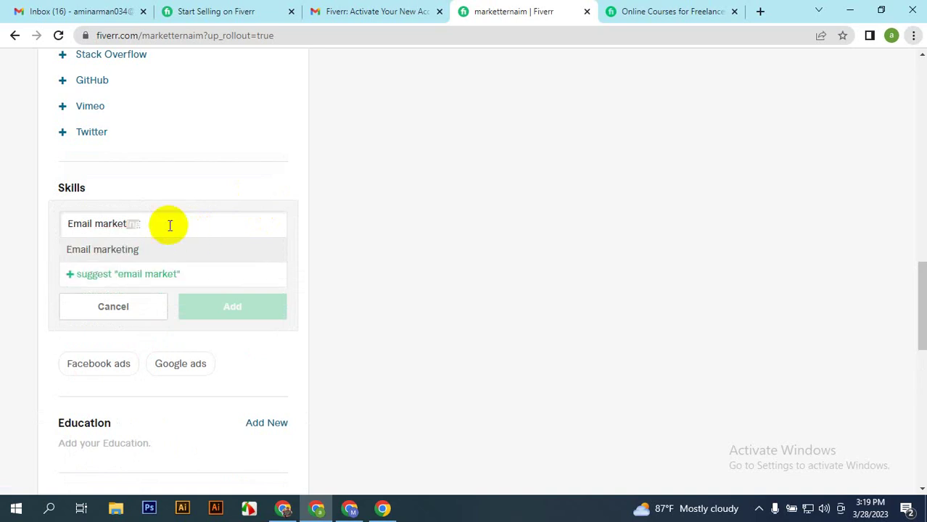
click(157, 250)
click(147, 262)
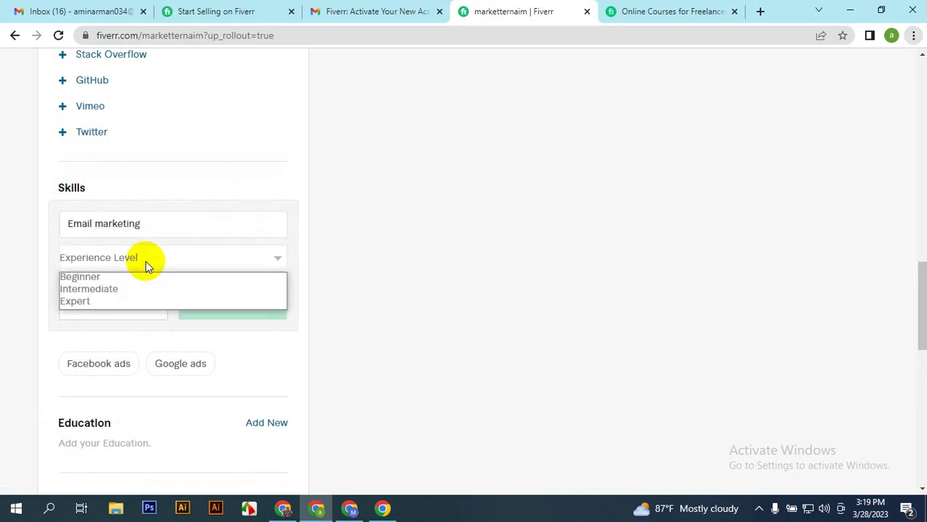
click(89, 301)
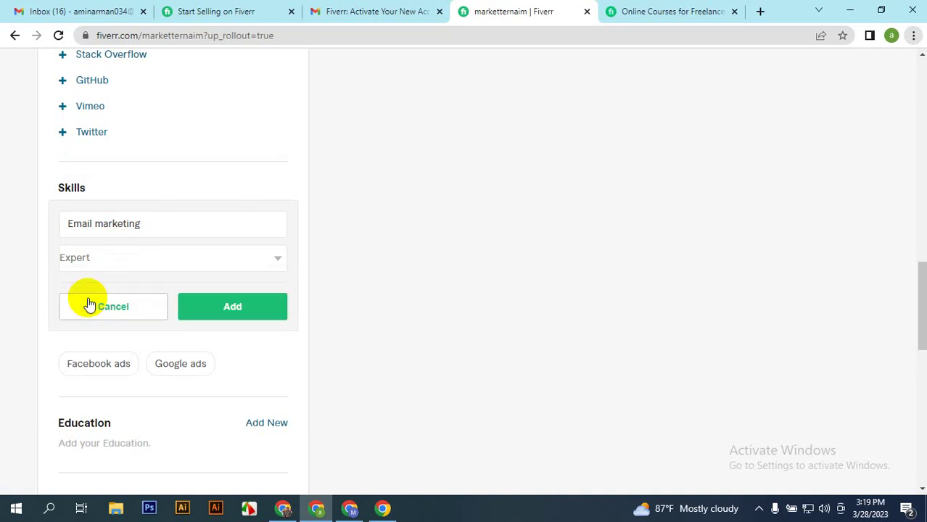
click(231, 306)
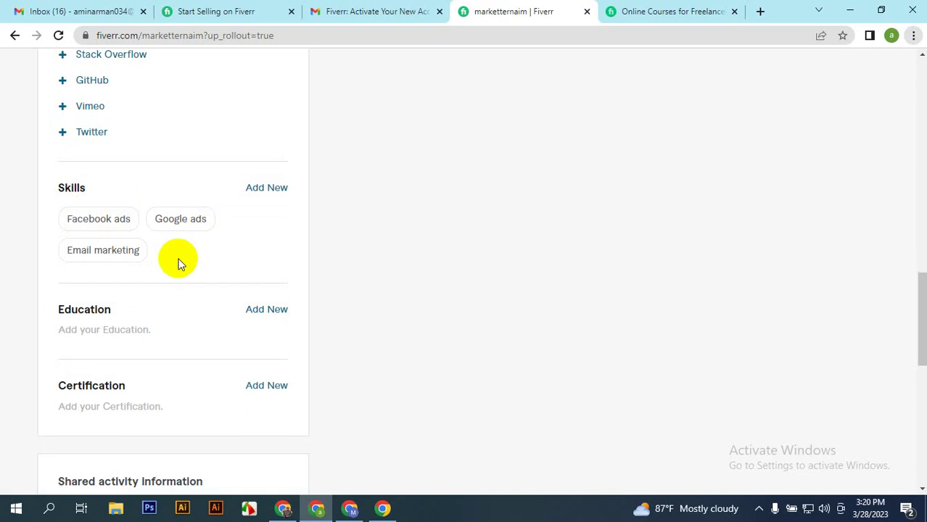
scroll(181, 264, down, 2)
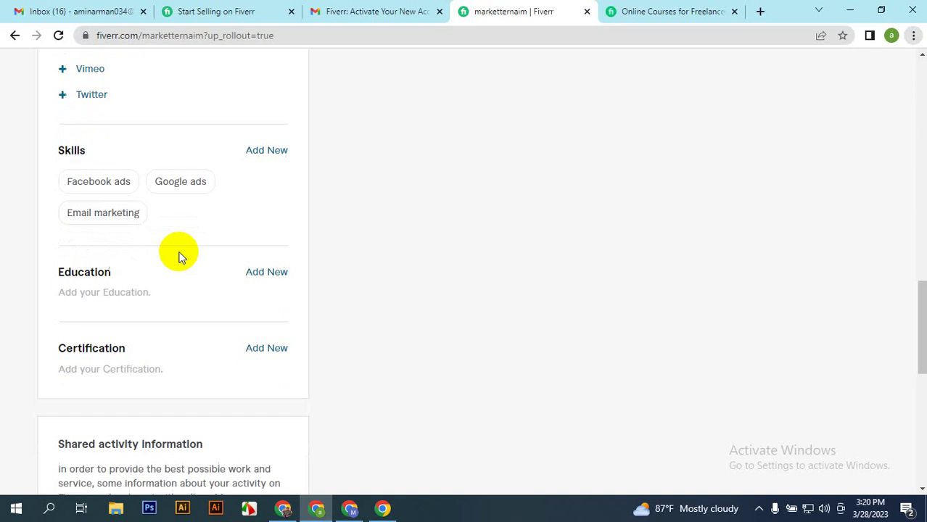
click(351, 508)
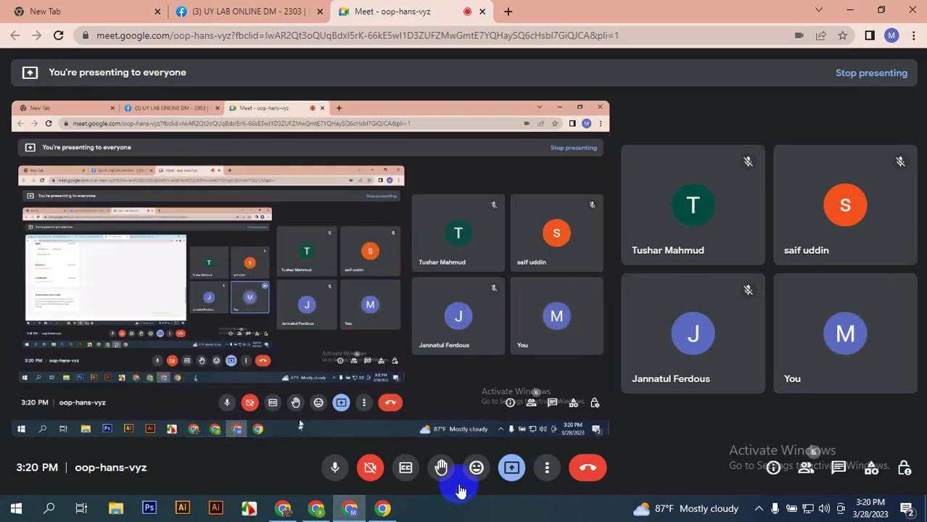
click(316, 508)
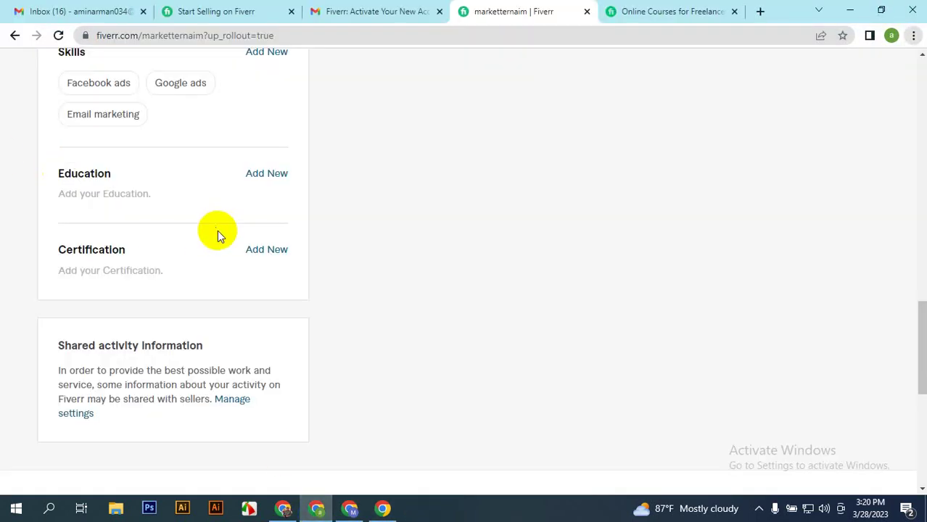
Add a new education entry and choose Bangladesh as the college's country.
click(269, 176)
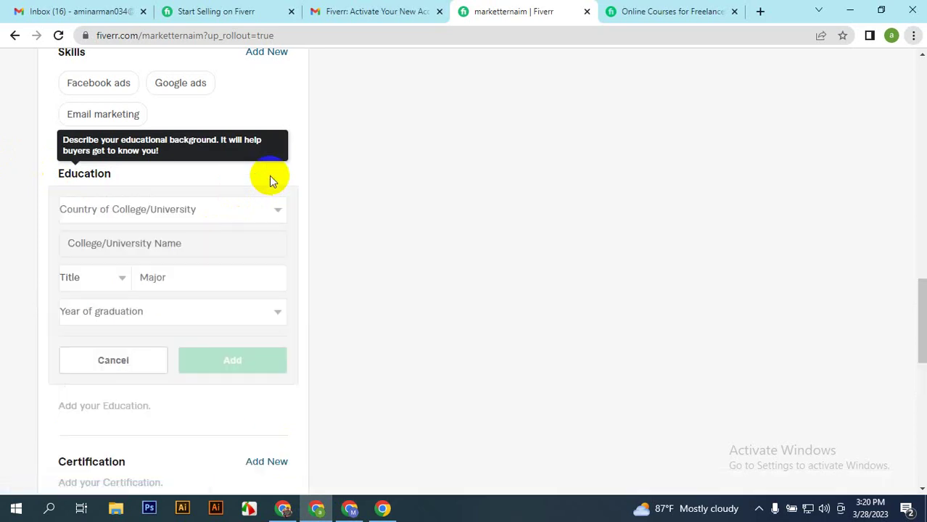
click(200, 211)
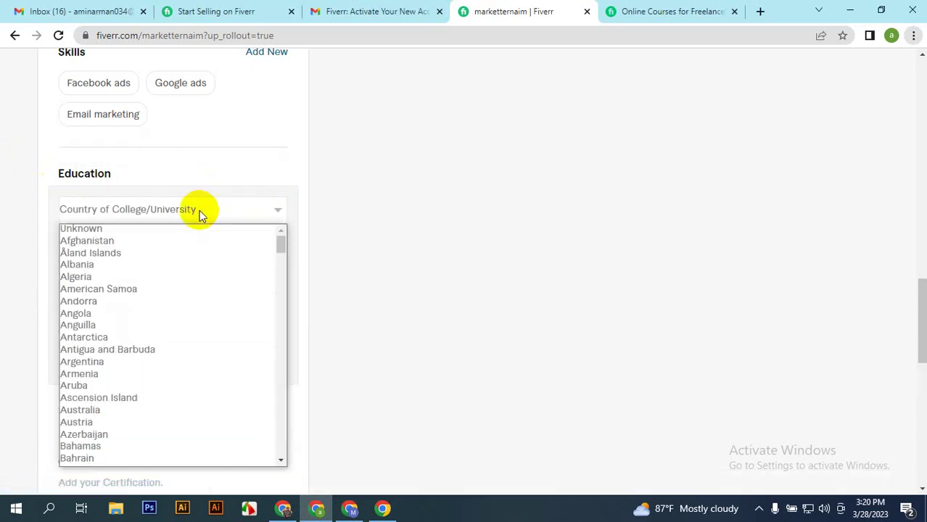
scroll(188, 297, down, 7)
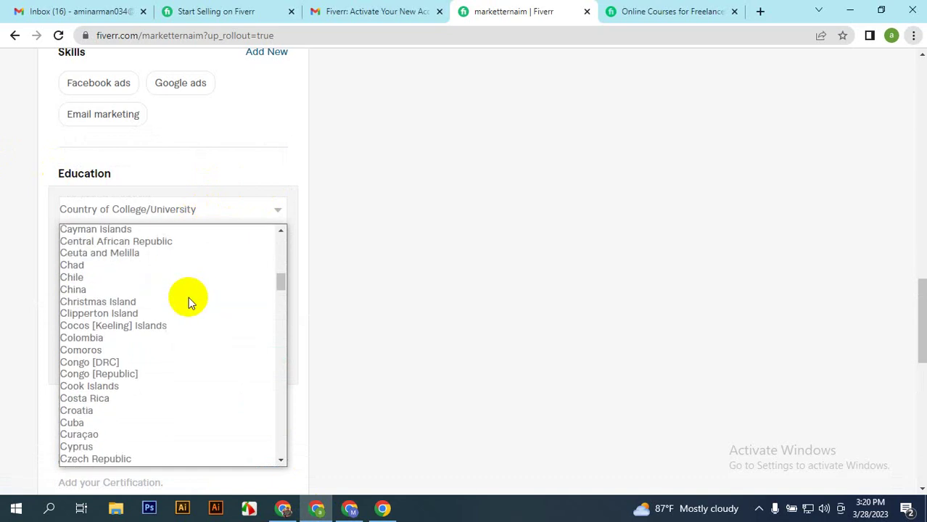
scroll(188, 296, up, 2)
scroll(189, 303, up, 5)
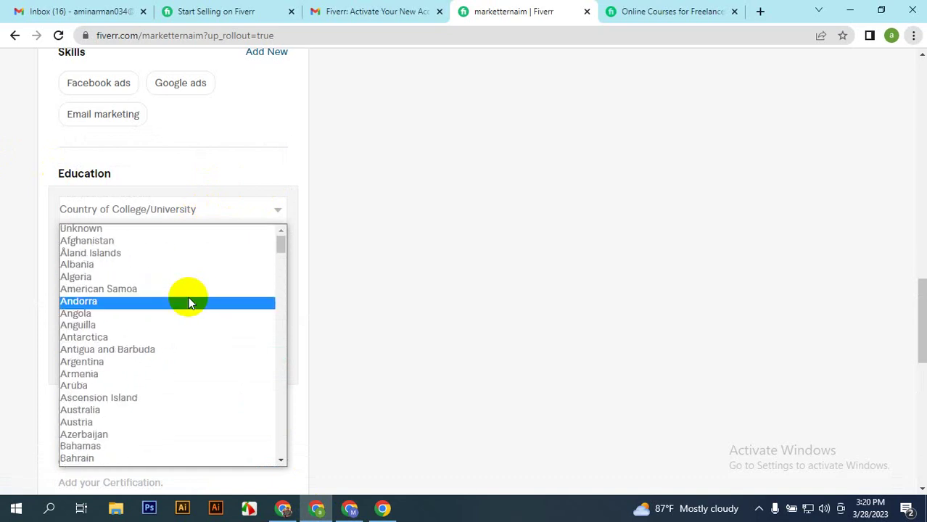
scroll(188, 302, down, 8)
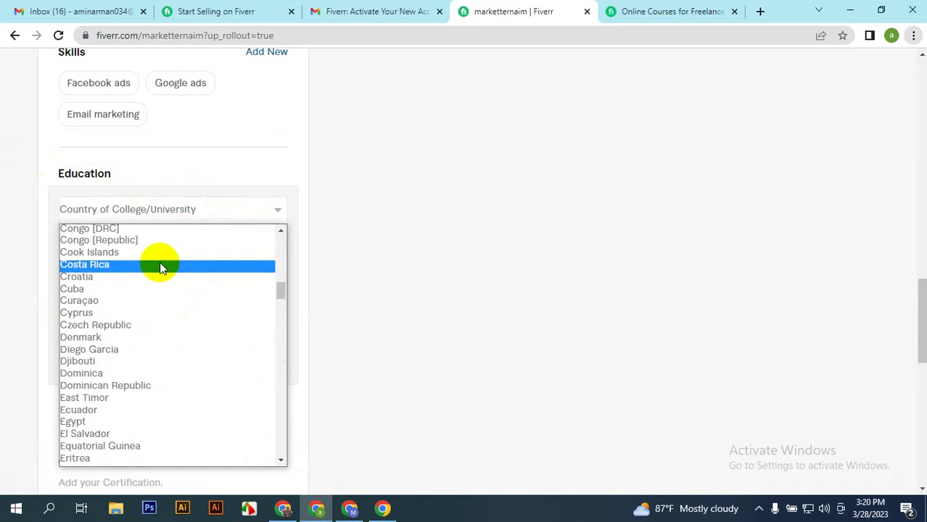
scroll(143, 300, up, 8)
scroll(142, 300, down, 10)
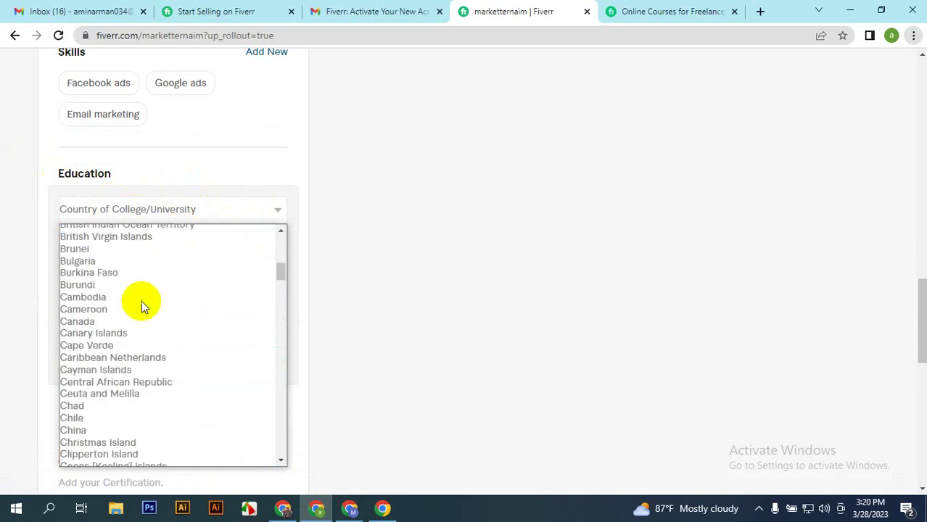
scroll(142, 300, down, 10)
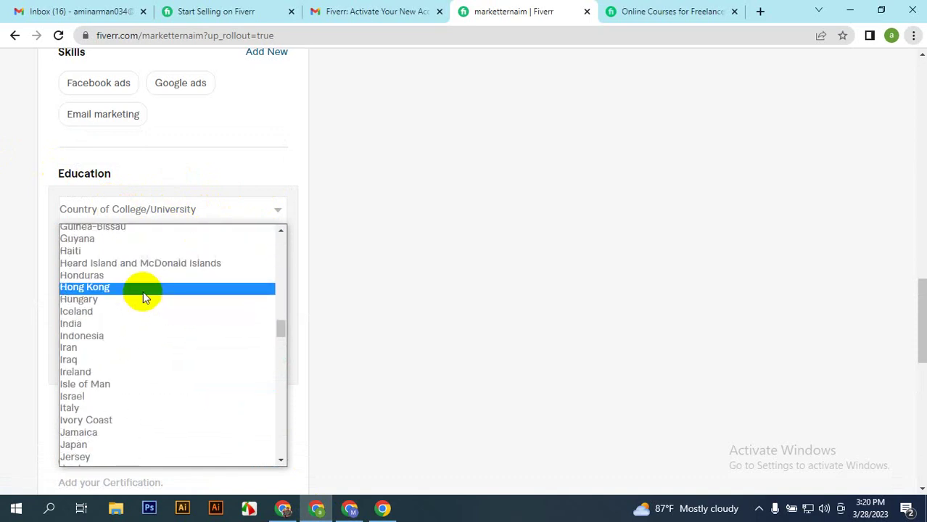
scroll(142, 285, down, 12)
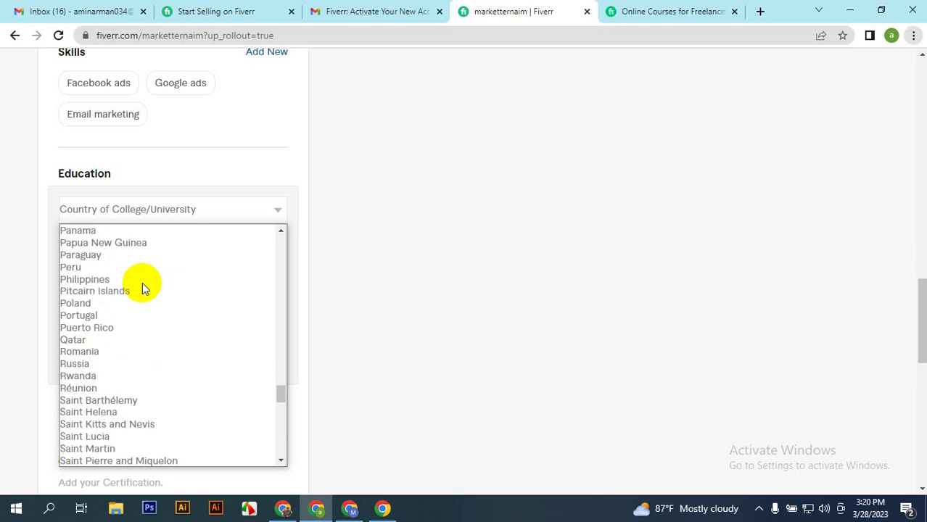
scroll(141, 284, down, 8)
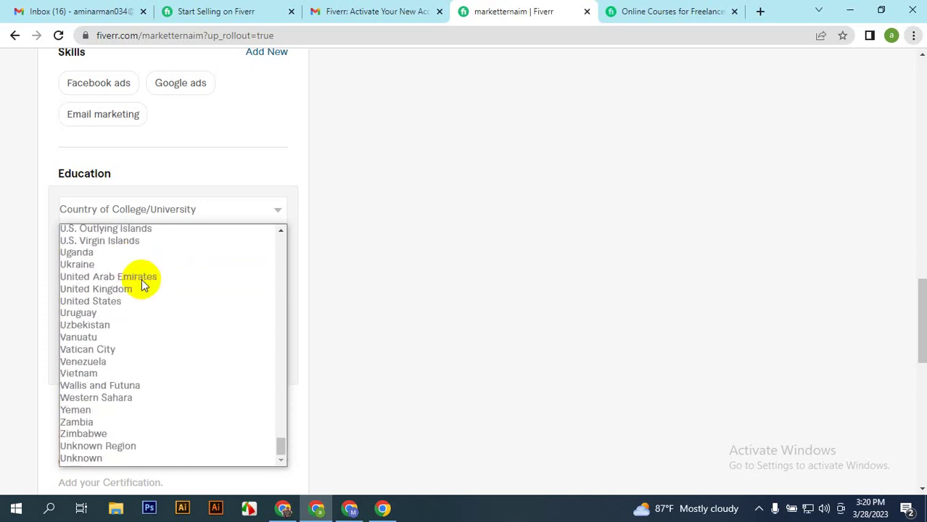
scroll(132, 450, up, 5)
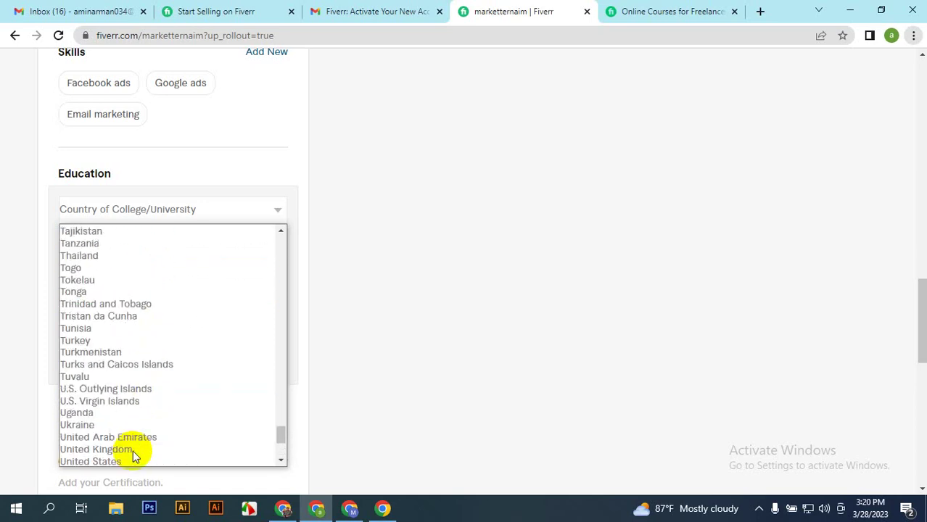
scroll(133, 450, up, 20)
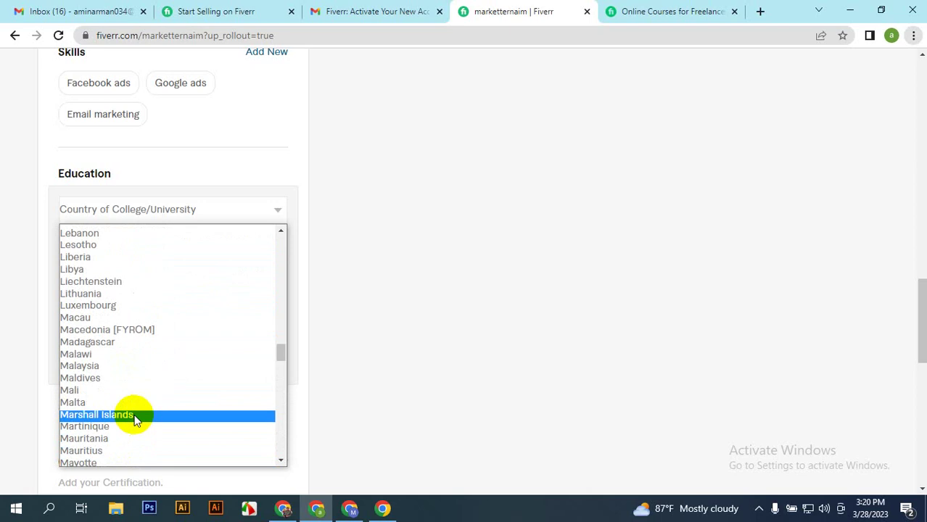
scroll(133, 395, up, 15)
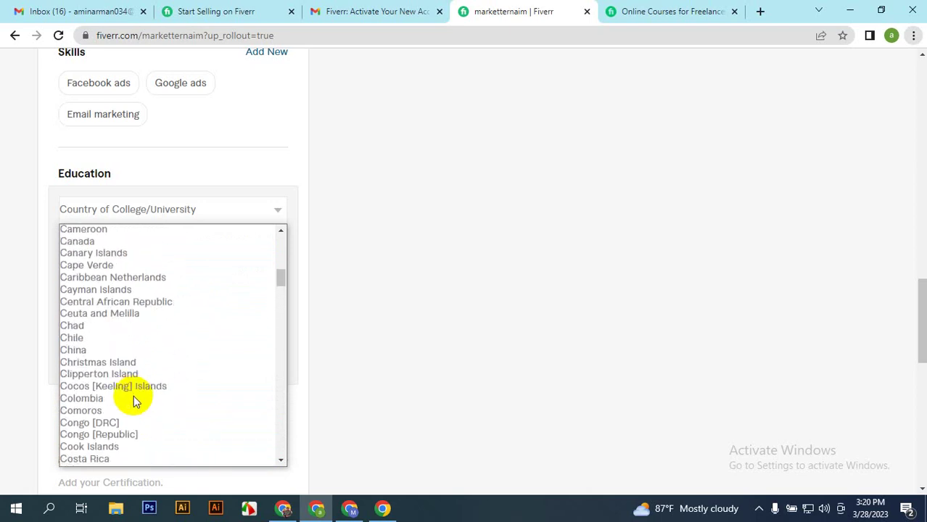
scroll(133, 395, up, 2)
scroll(133, 398, down, 4)
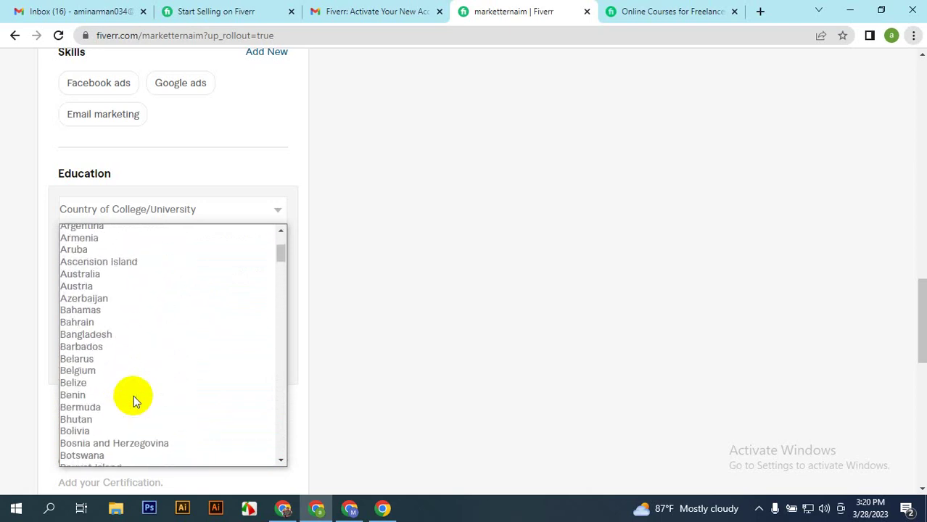
scroll(117, 414, down, 1)
scroll(117, 414, down, 3)
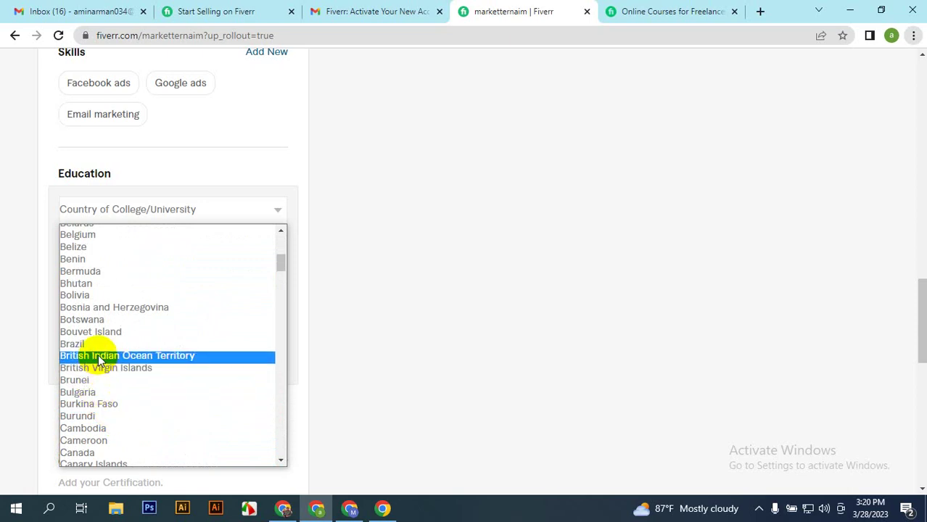
scroll(86, 330, up, 4)
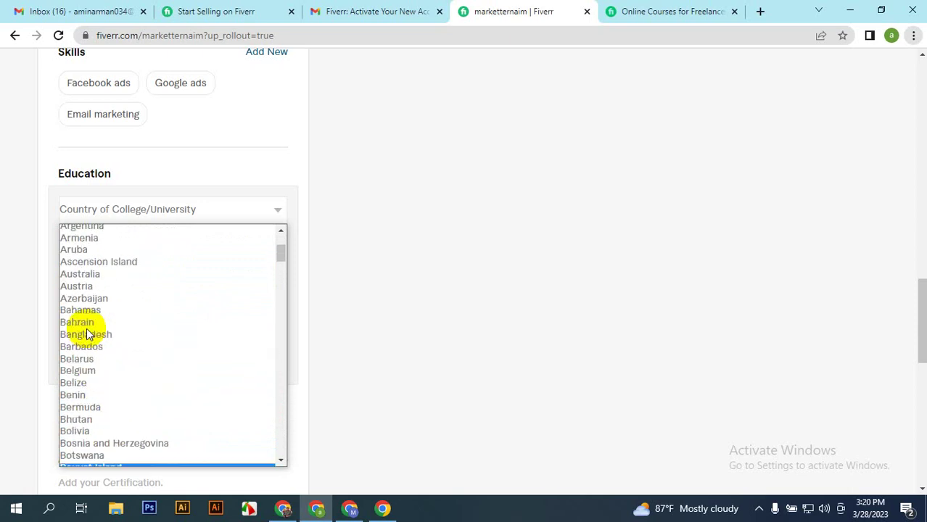
click(99, 335)
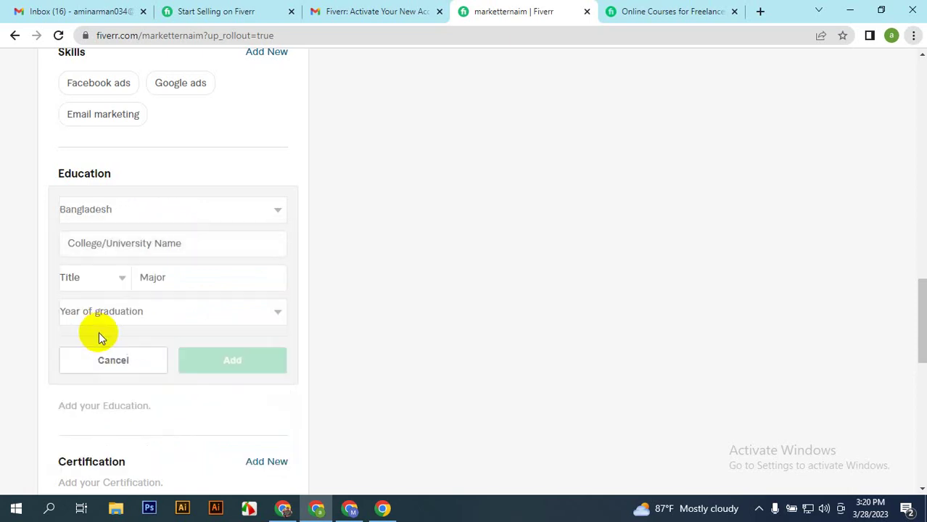
Set the degree title to Ph.D and the major to Managemen.
click(143, 243)
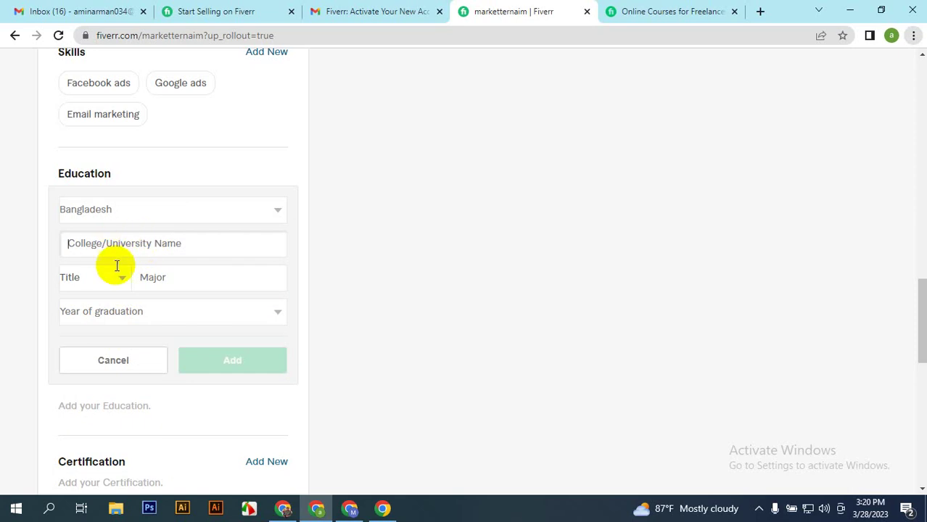
click(83, 275)
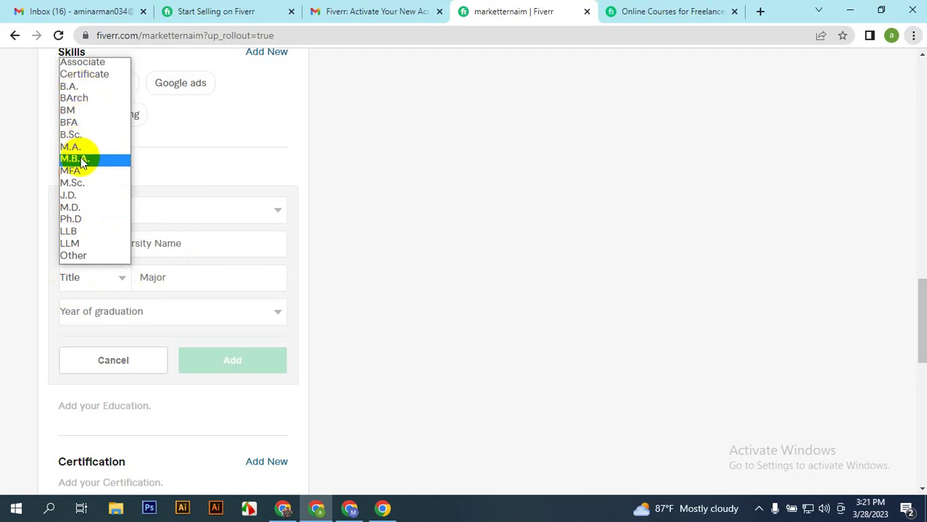
click(81, 224)
click(154, 279)
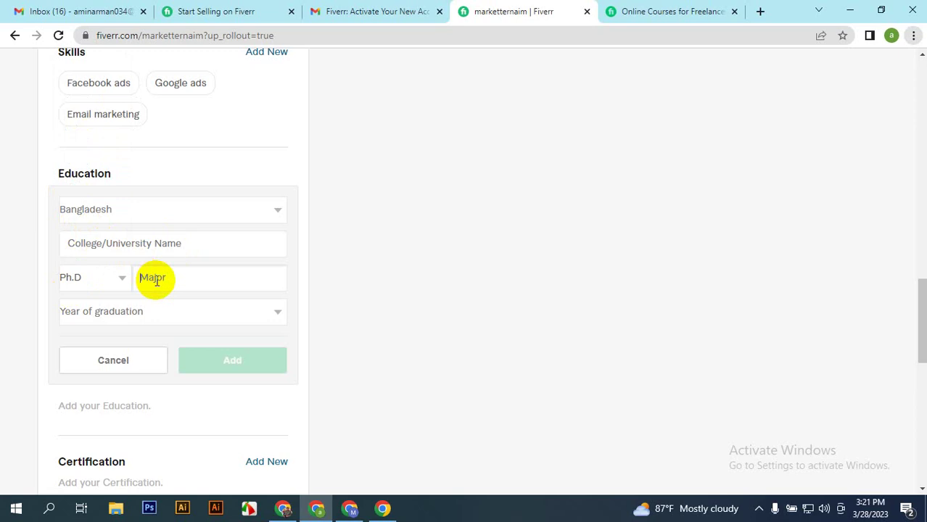
text(Manag)
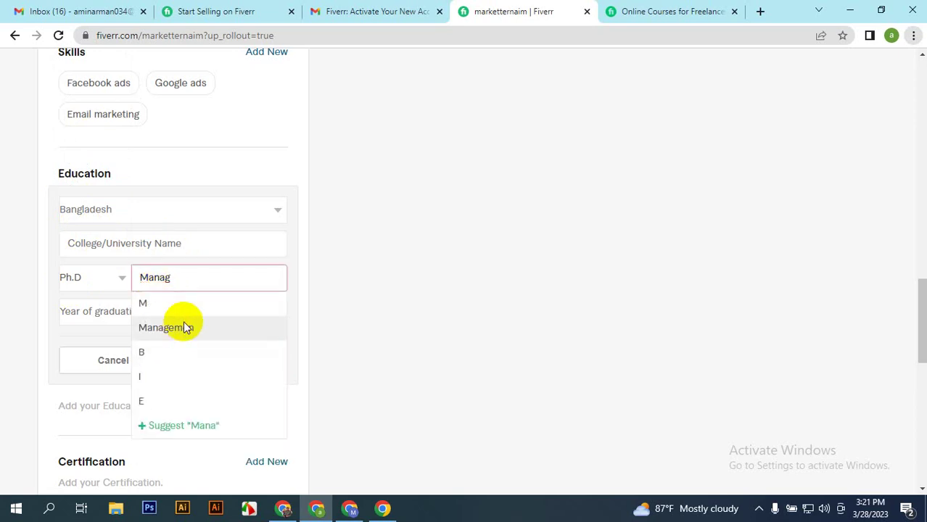
click(184, 326)
Choose Govt.Bangla College as the institution and 2018 as the graduation year.
click(159, 249)
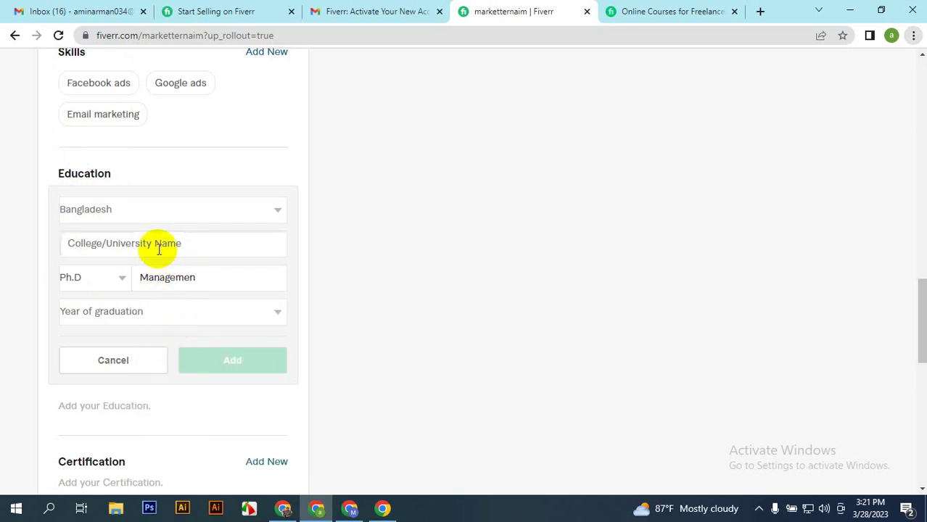
text(Gov)
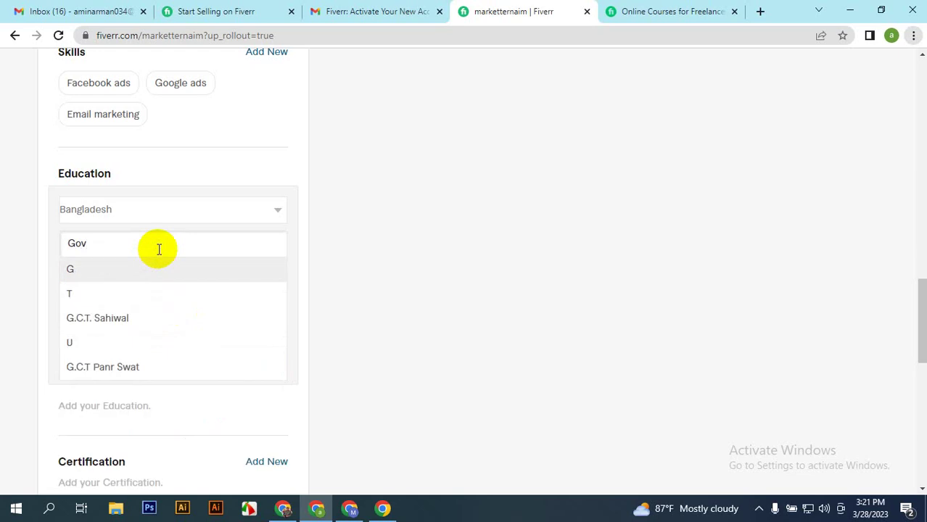
text(t)
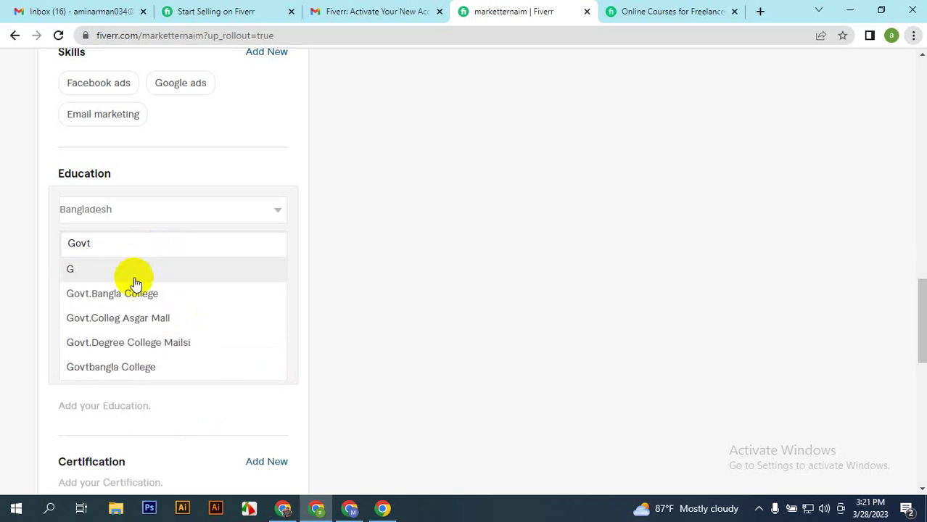
click(143, 293)
click(107, 311)
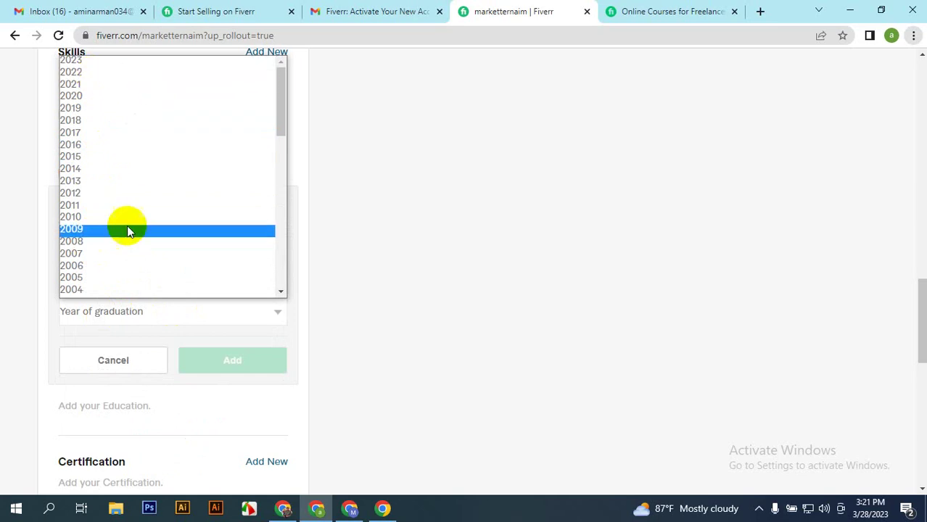
click(90, 120)
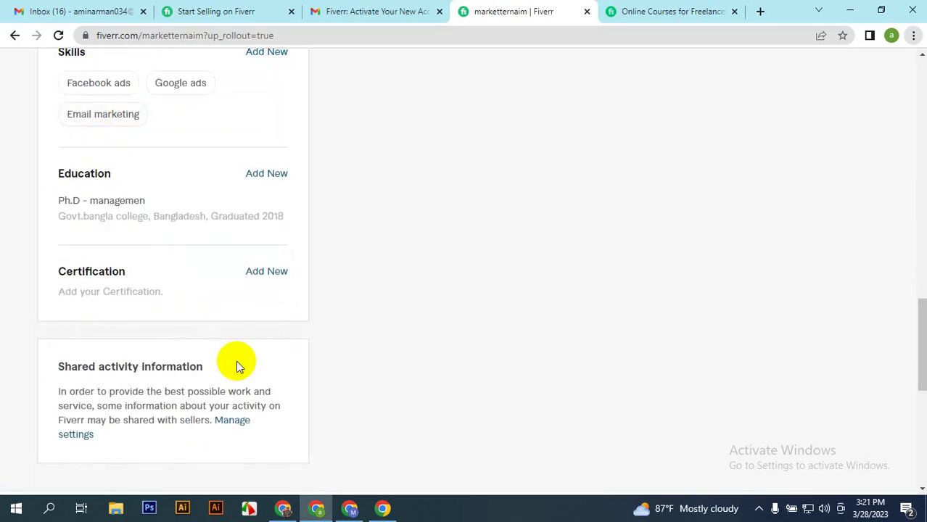
Start a new certification entry, leaving certificate, issuer and year empty.
click(272, 272)
click(216, 307)
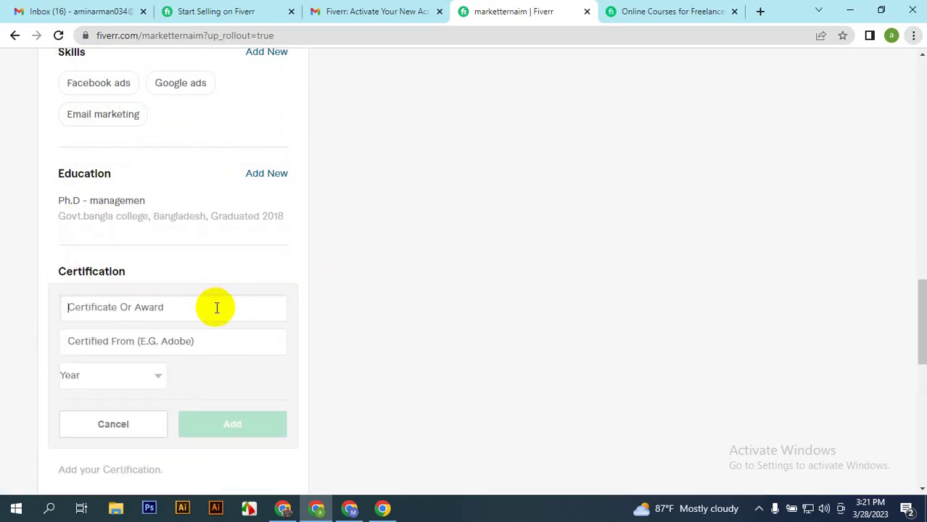
click(165, 336)
click(123, 371)
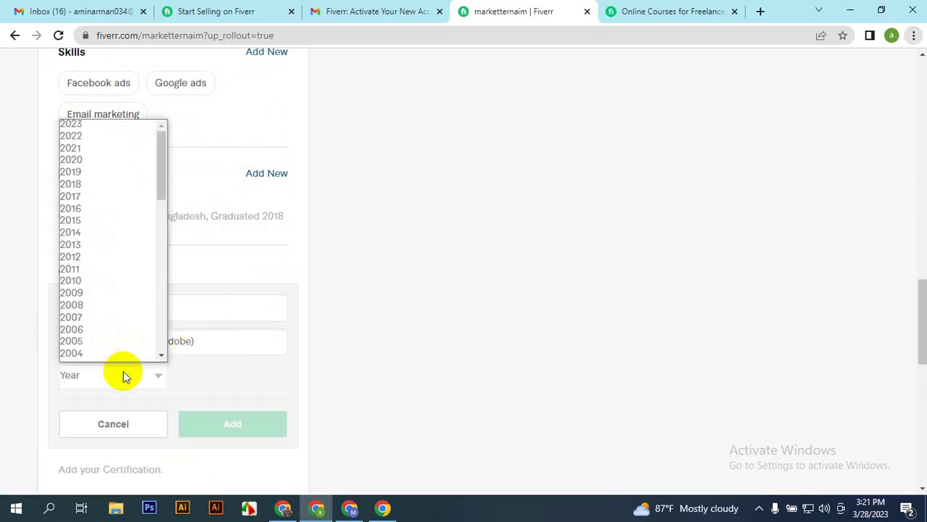
click(122, 372)
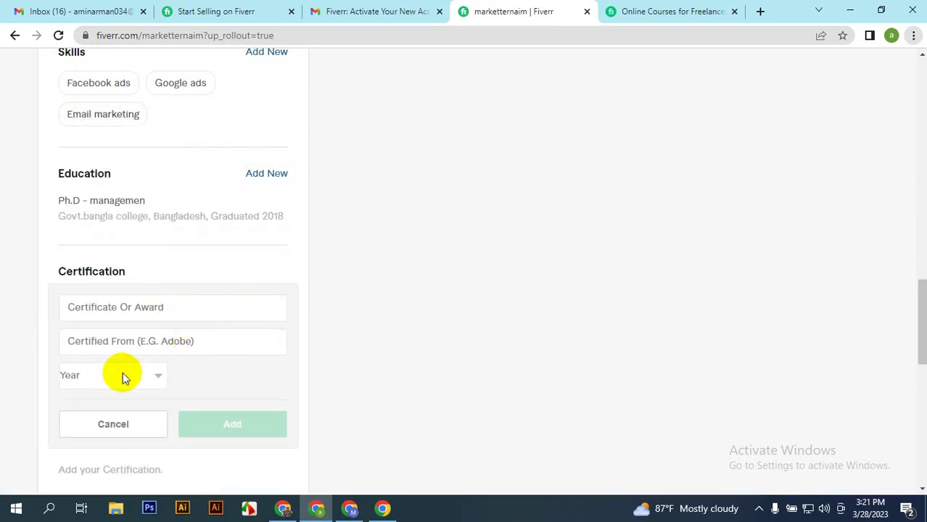
click(85, 336)
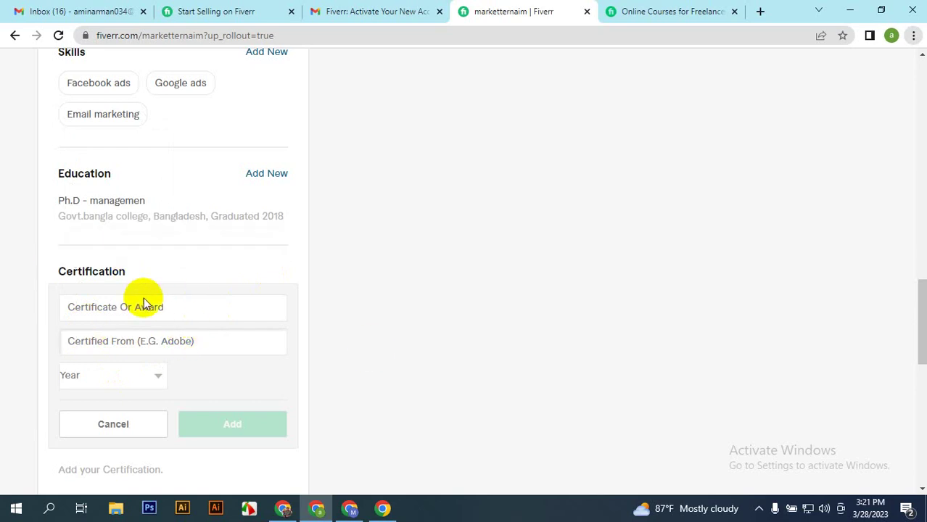
scroll(142, 290, down, 3)
scroll(140, 275, down, 3)
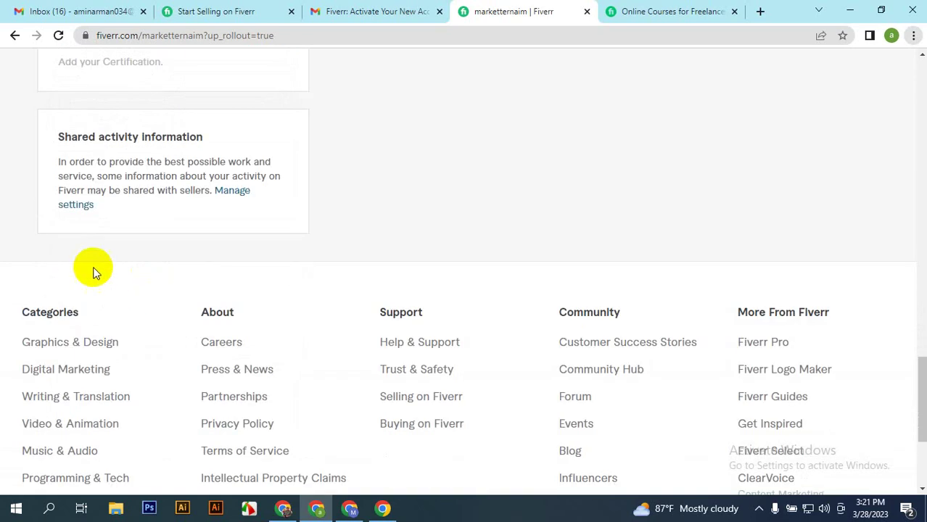
Find the 'Ready to earn on your own terms?' card on the profile and choose Become a seller.
scroll(92, 270, up, 15)
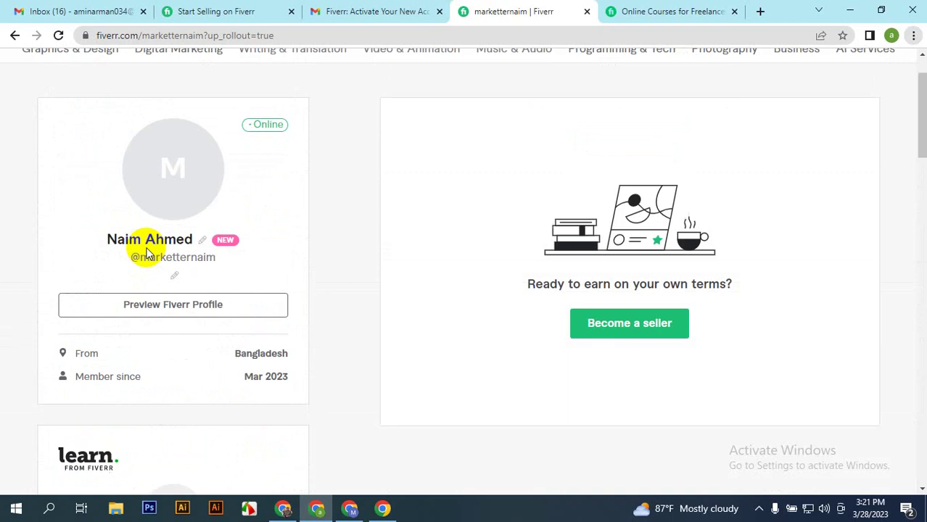
scroll(146, 250, up, 1)
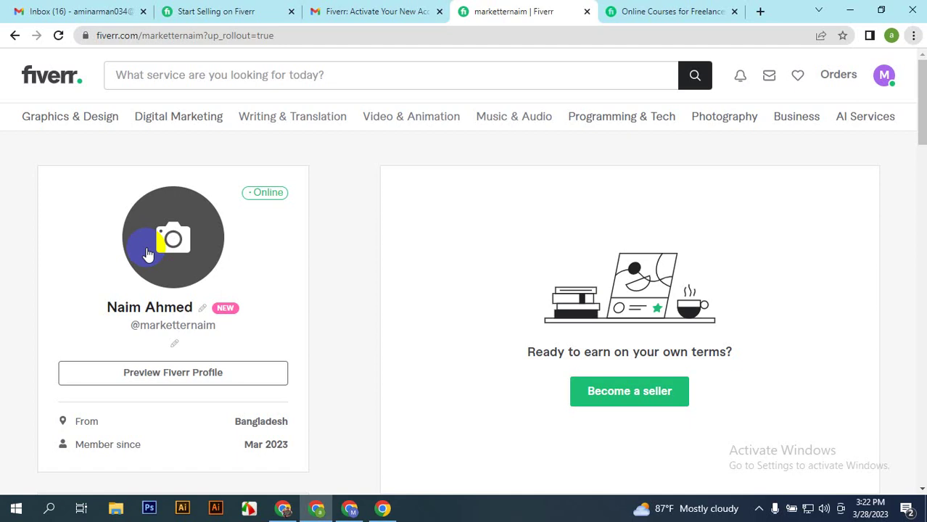
scroll(166, 293, down, 8)
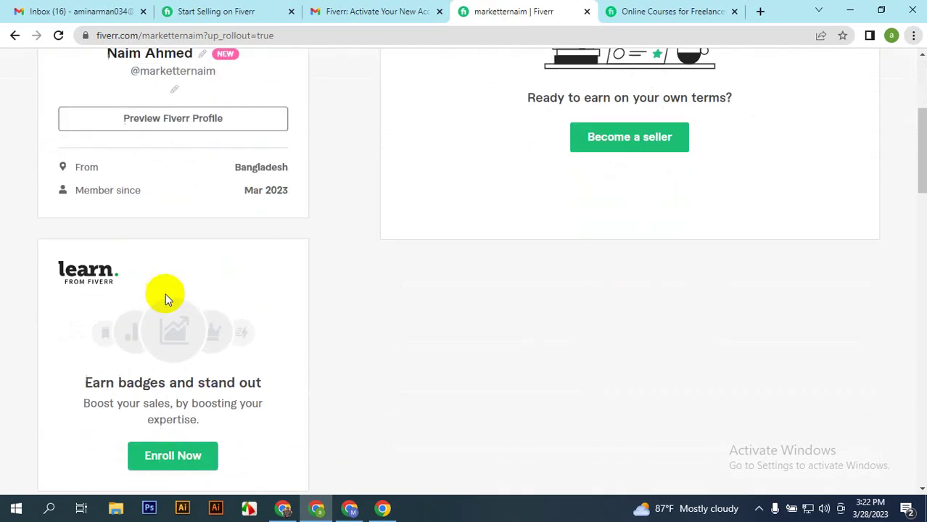
mouse_move(161, 304)
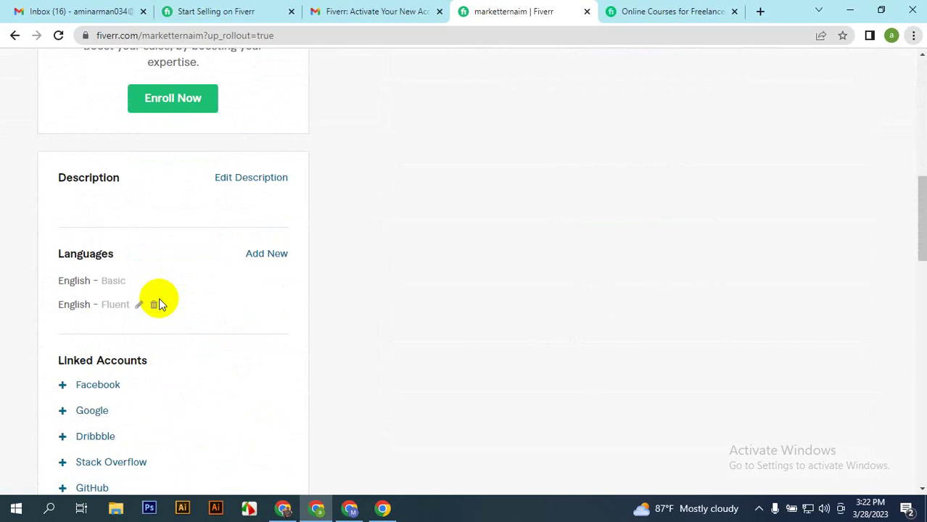
scroll(160, 304, down, 6)
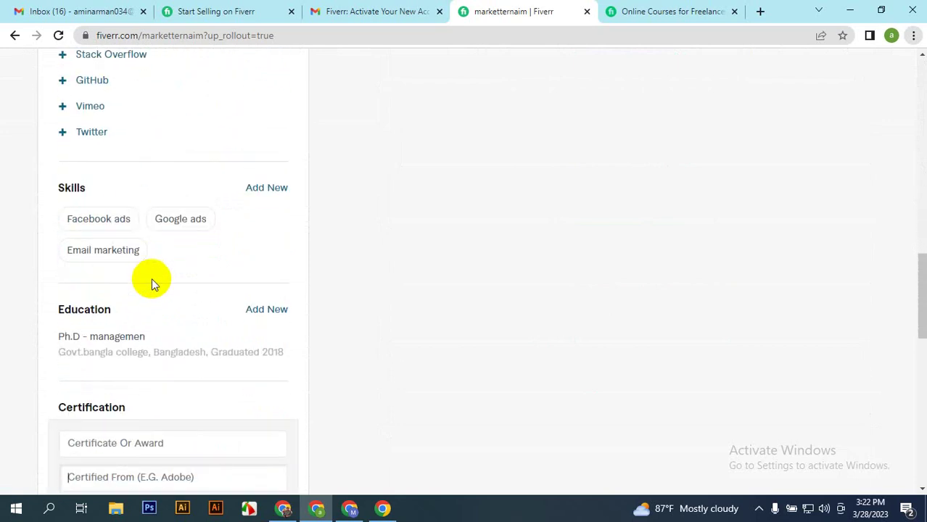
scroll(152, 283, down, 4)
scroll(153, 283, up, 5)
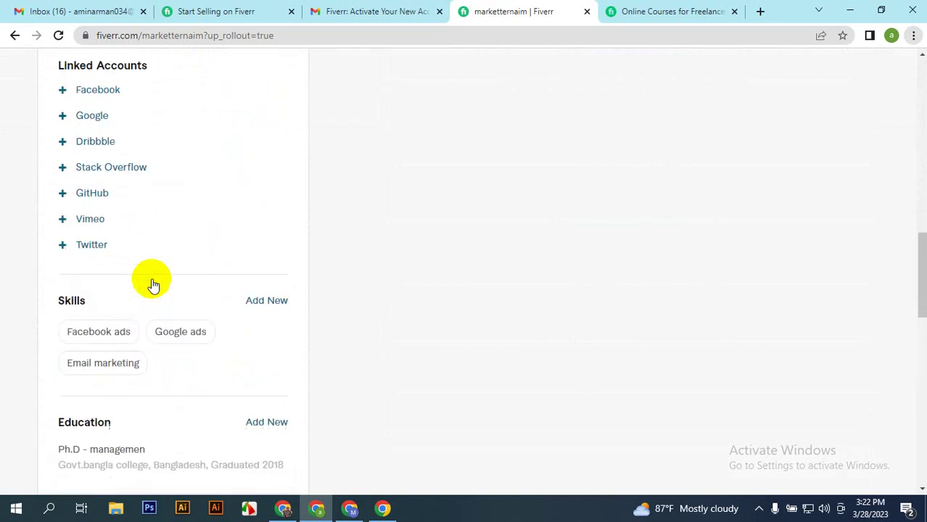
scroll(152, 283, up, 8)
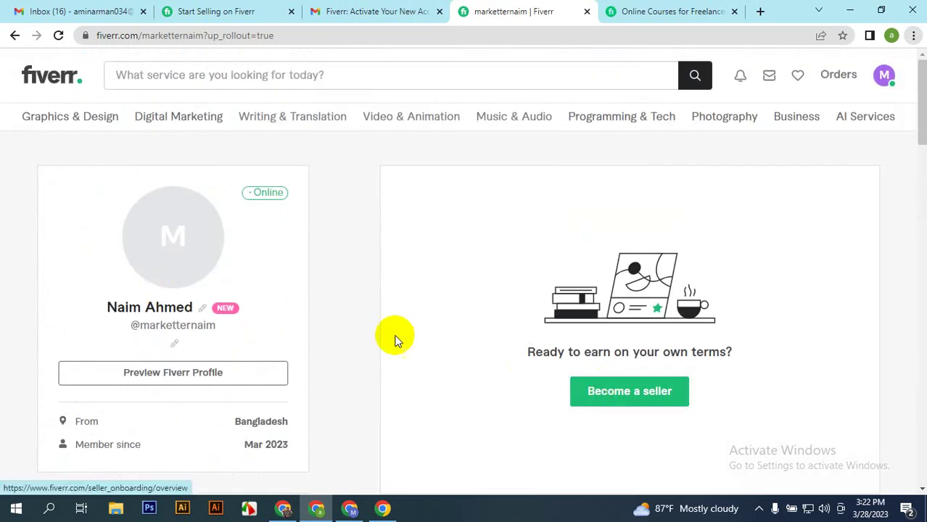
scroll(435, 312, down, 3)
scroll(616, 204, up, 2)
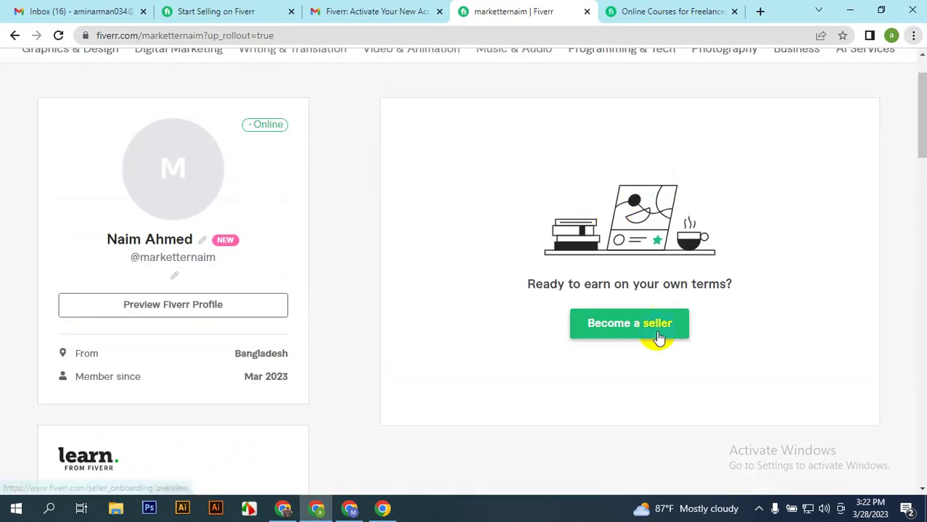
click(657, 326)
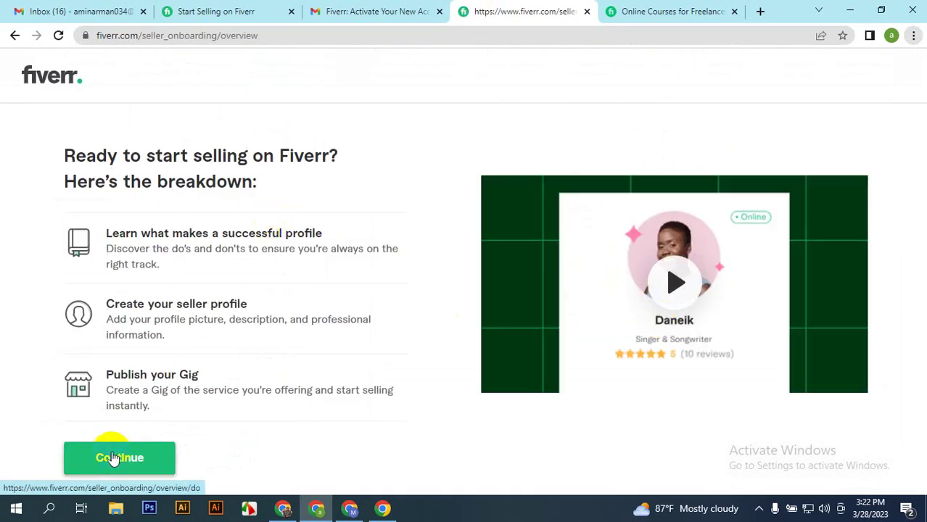
Continue past the selling overview, successful-profile tips and things-to-avoid pages to Personal Info.
click(114, 455)
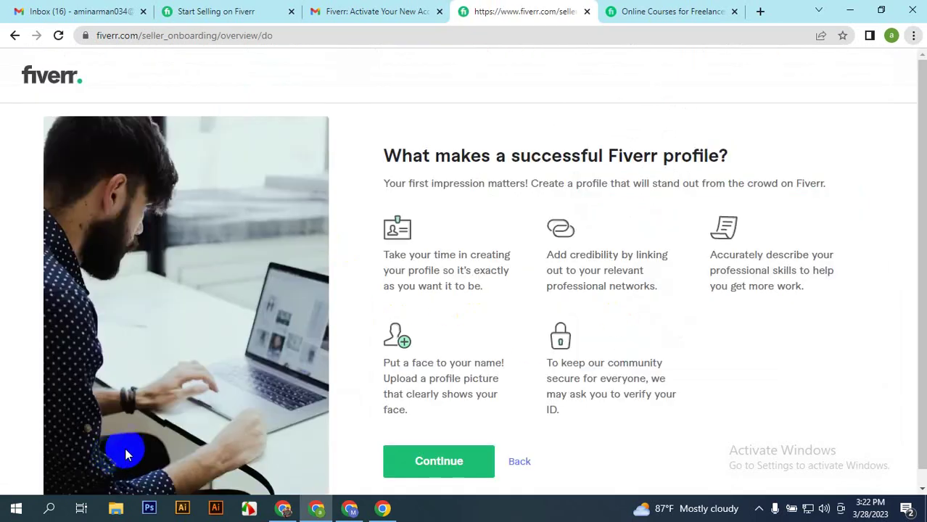
scroll(457, 384, down, 1)
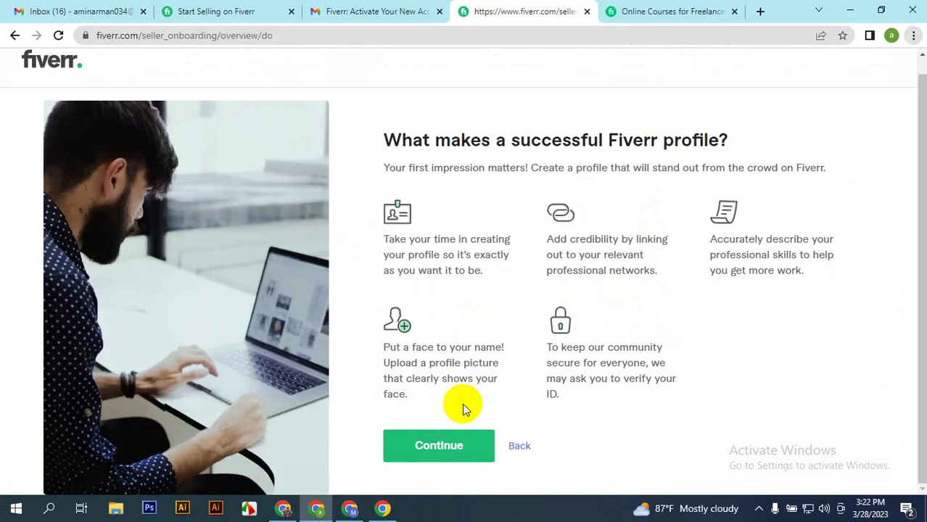
click(436, 448)
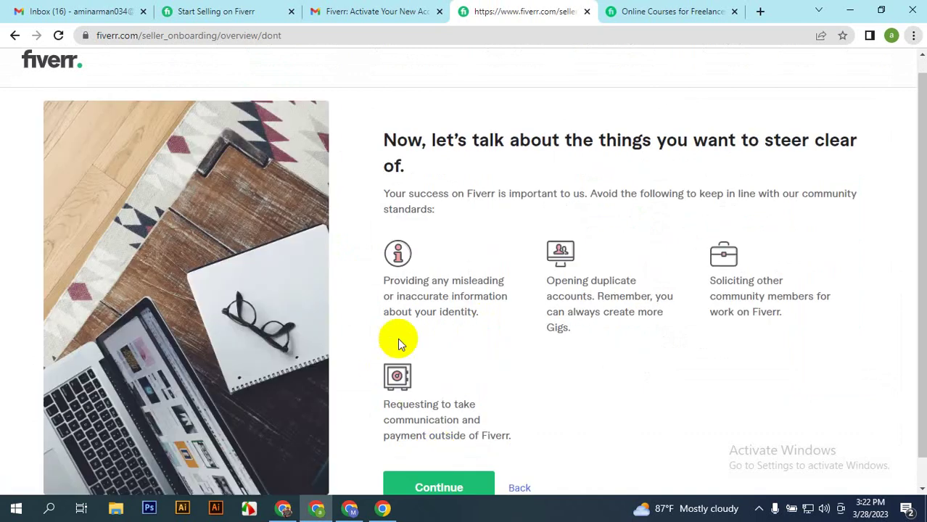
scroll(410, 334, down, 1)
click(455, 464)
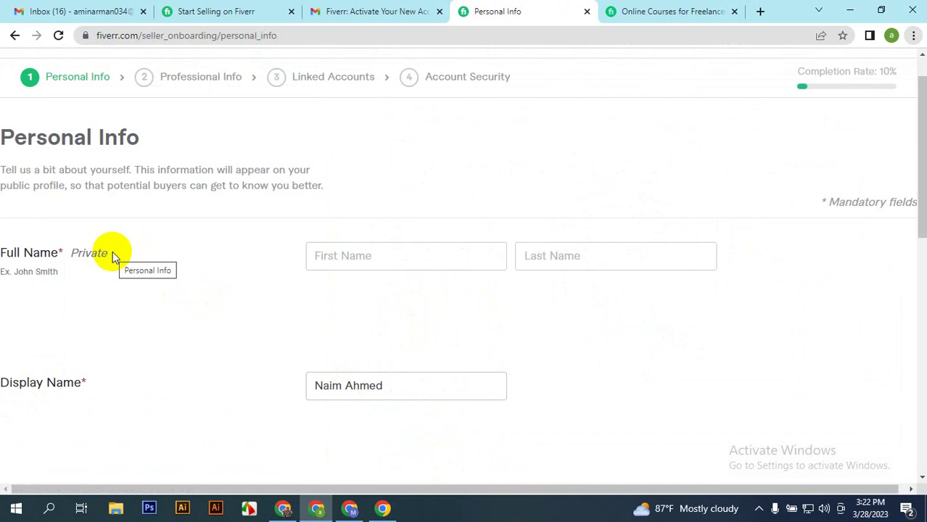
Enter the seller's first name and surname in the Full Name fields.
scroll(118, 252, down, 5)
scroll(377, 313, down, 4)
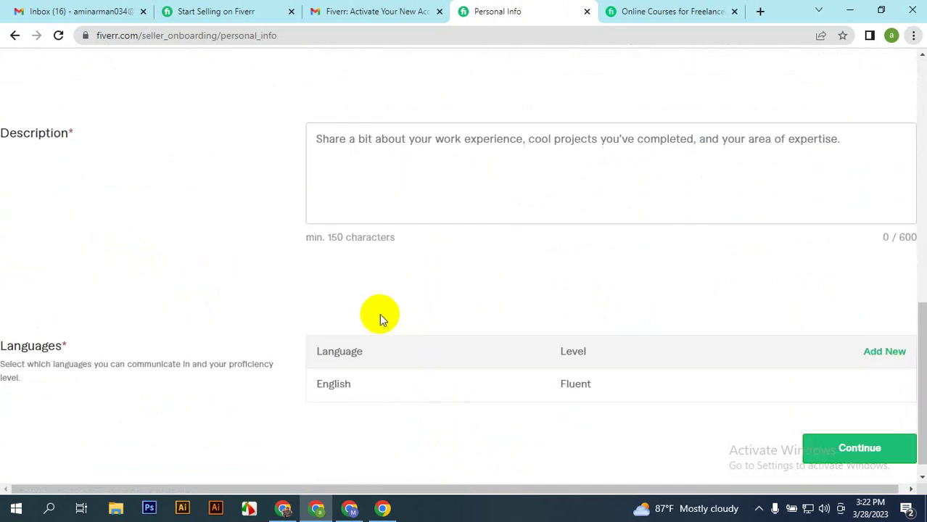
scroll(379, 314, up, 9)
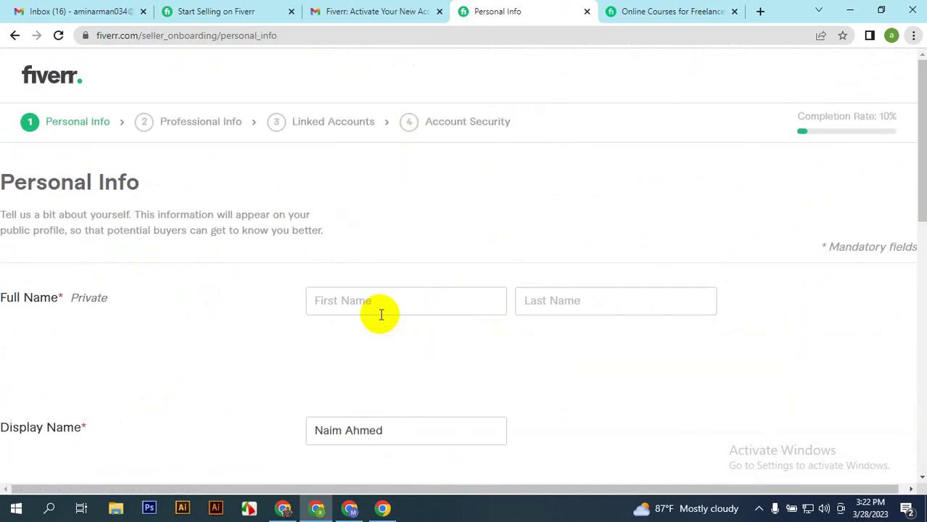
drag(2, 304, 128, 305)
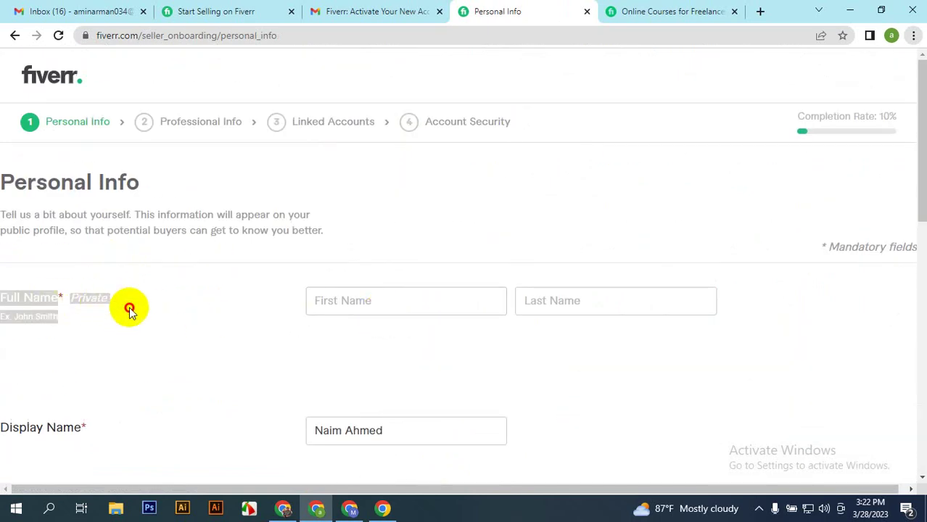
click(462, 296)
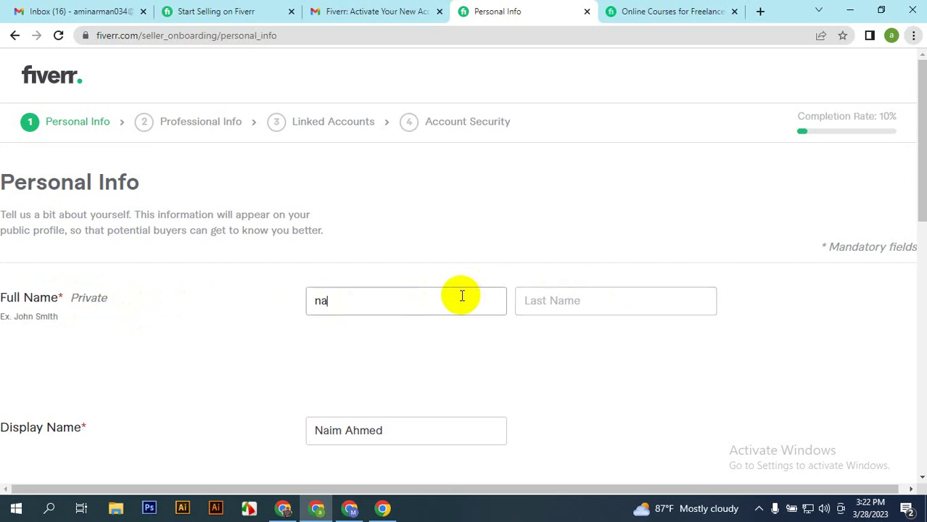
click(531, 301)
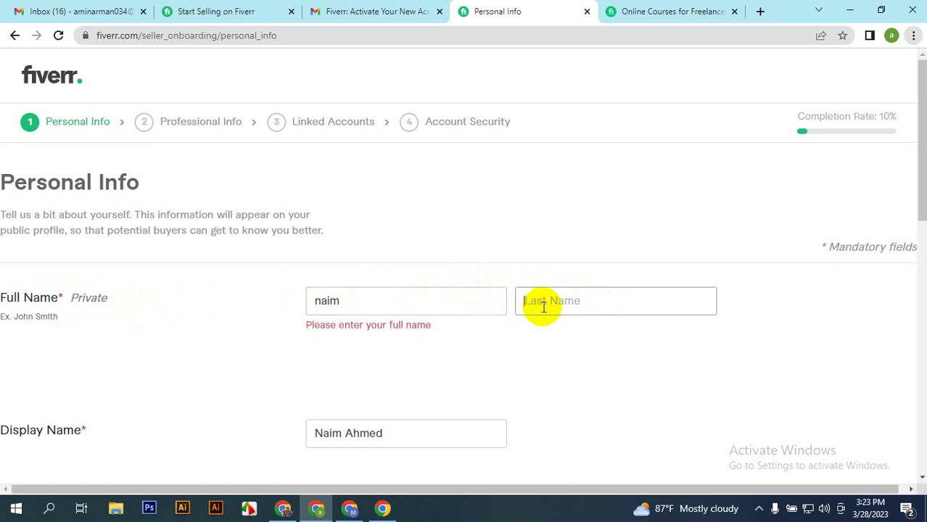
text(ha)
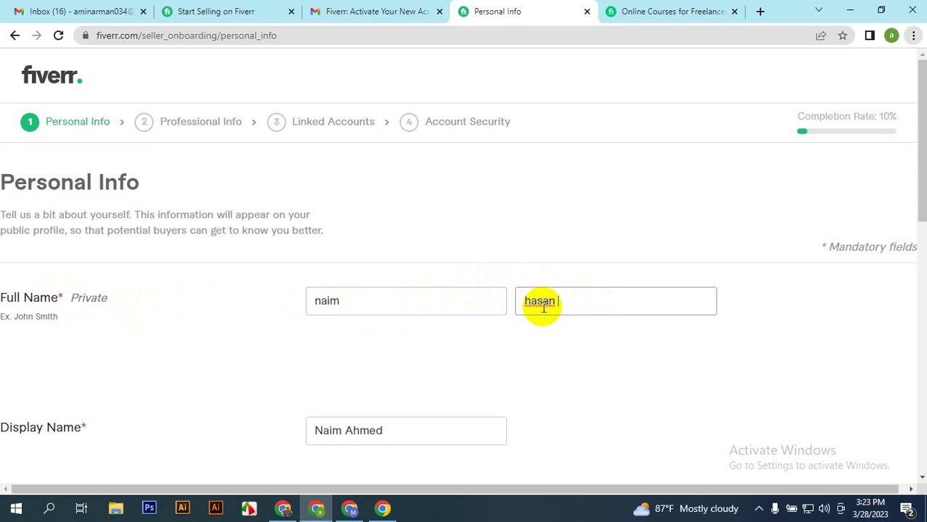
text(san)
scroll(544, 307, down, 8)
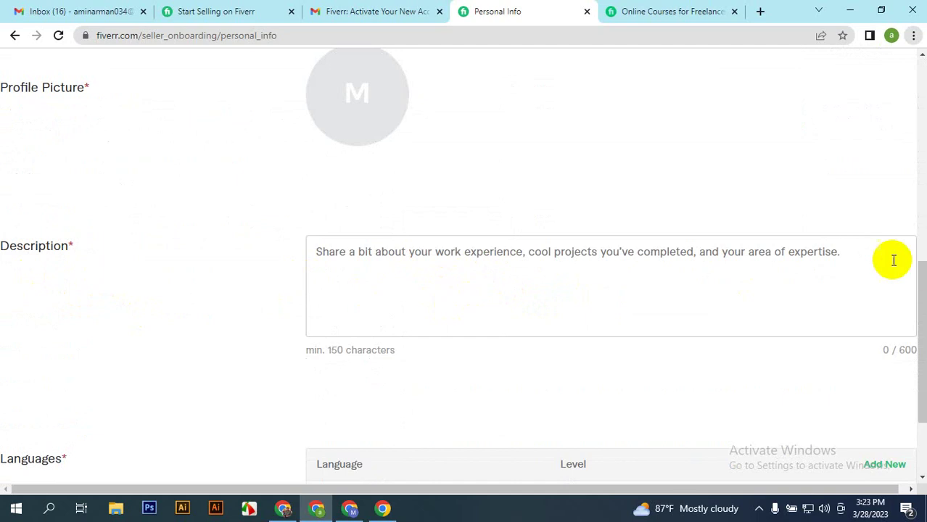
Write a short self-introduction as a digital marketer in the Description box.
click(861, 246)
click(852, 254)
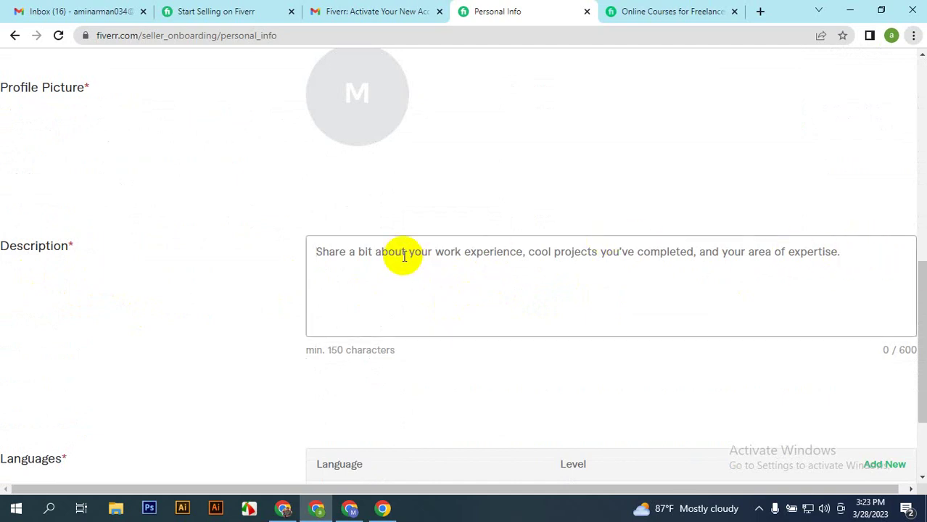
text(i )
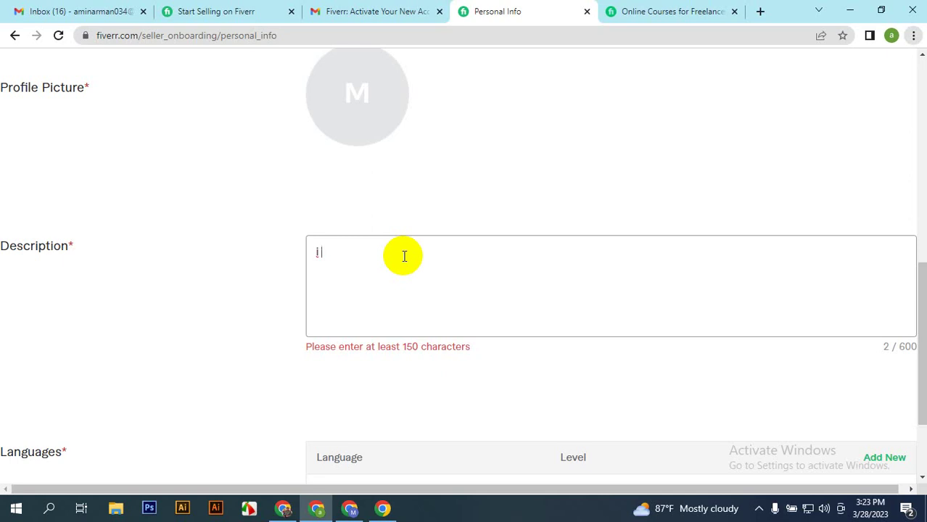
text(am tahsi)
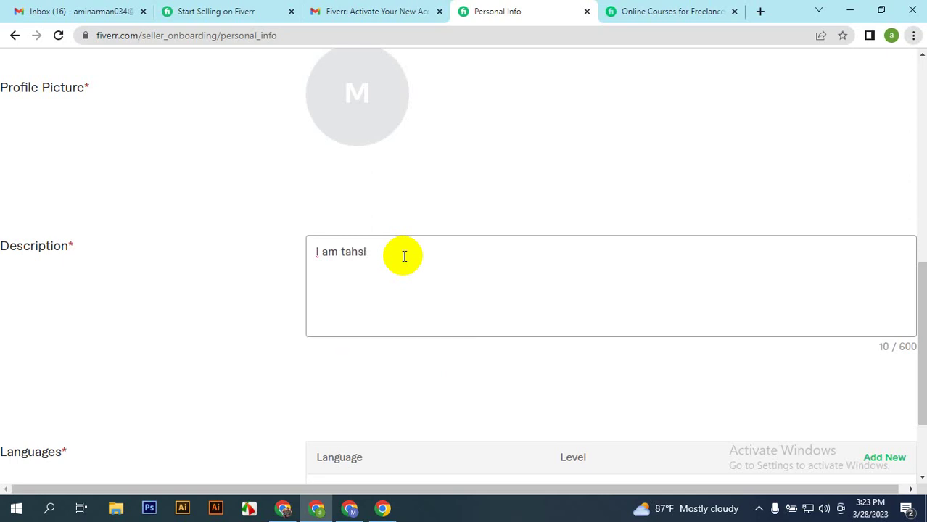
text(n and i am a digi)
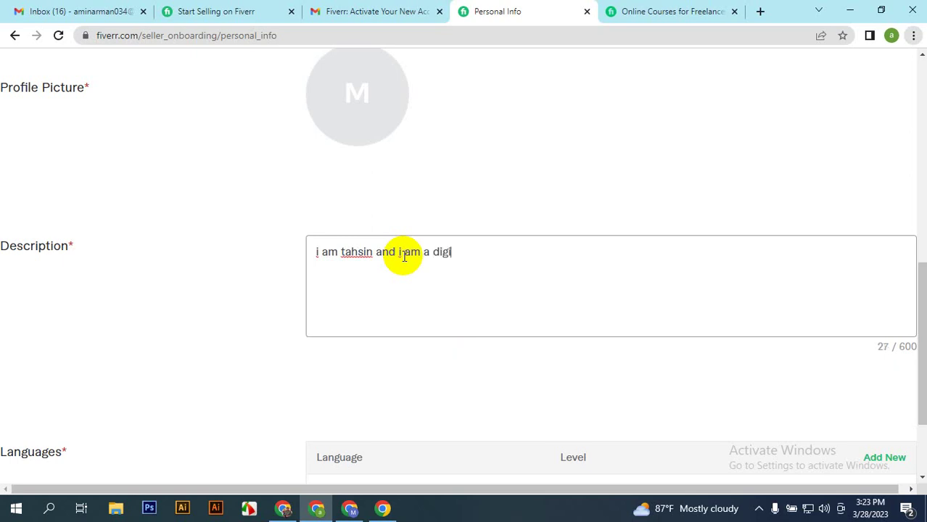
text(tal marketer)
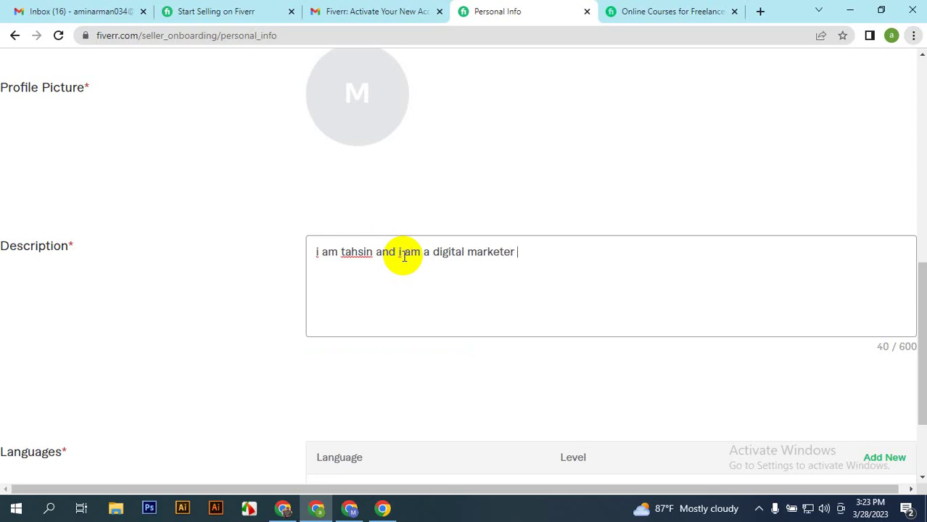
Try to continue, get the under-150-character warning, then open a new browser tab.
scroll(404, 254, down, 2)
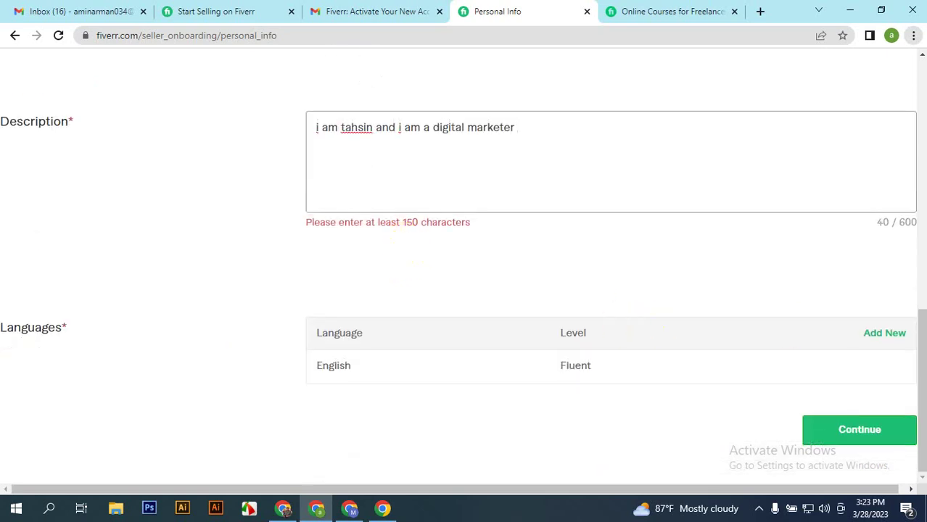
click(849, 440)
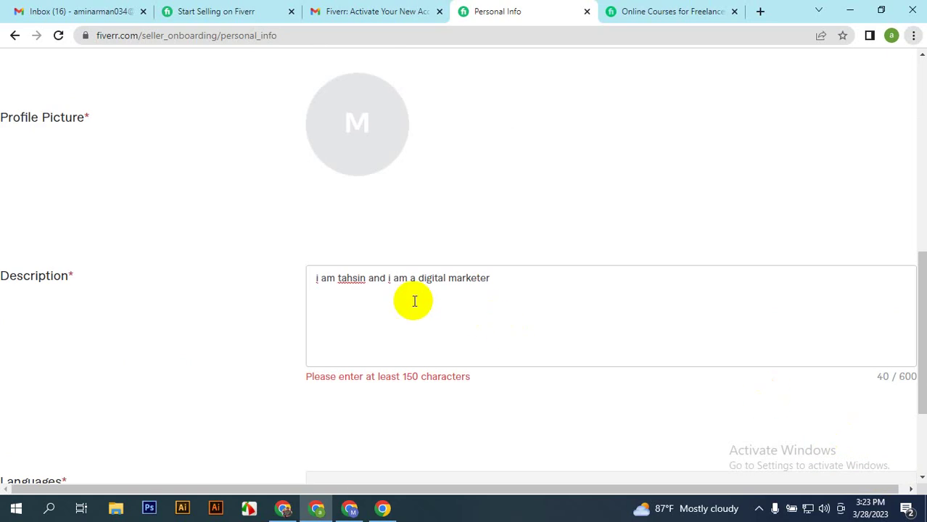
click(520, 283)
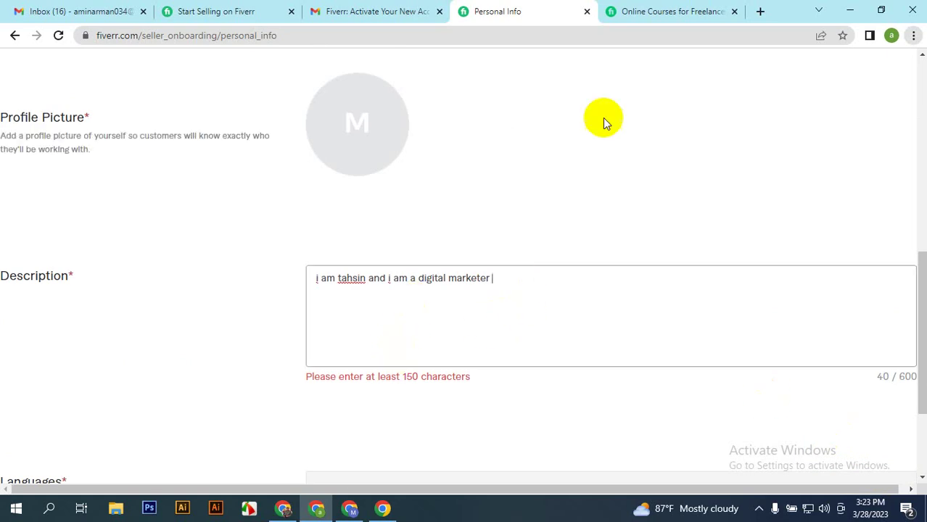
click(761, 11)
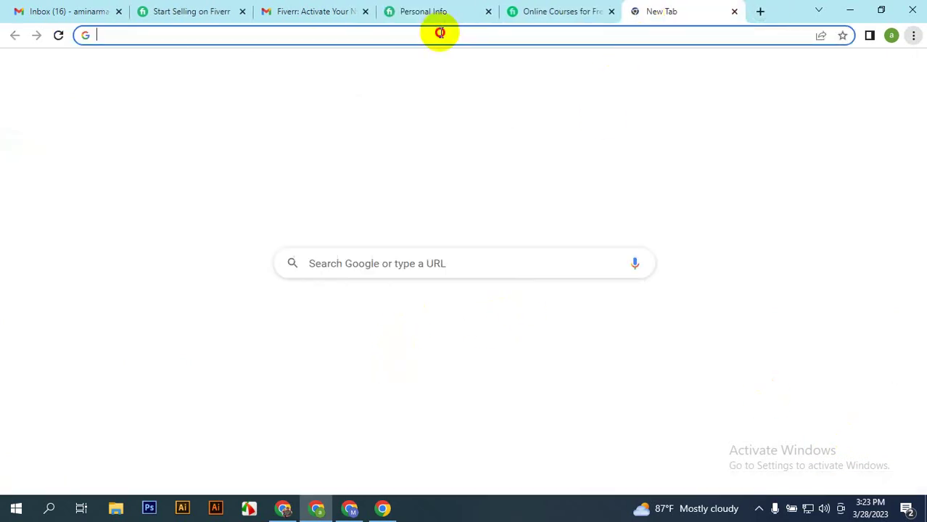
Search for 'lara imps' and open the lipsum.com Lorem Ipsum site.
click(441, 32)
text(lar)
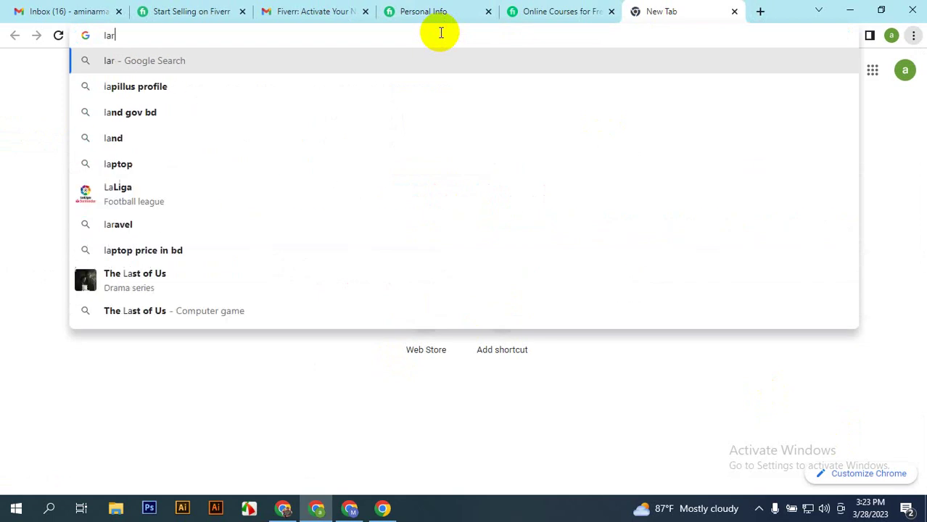
text(a)
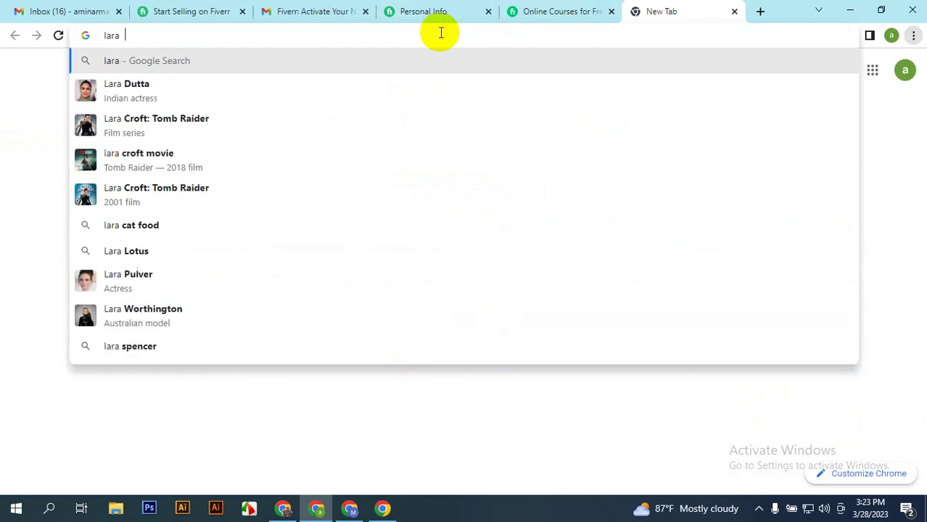
text(  im)
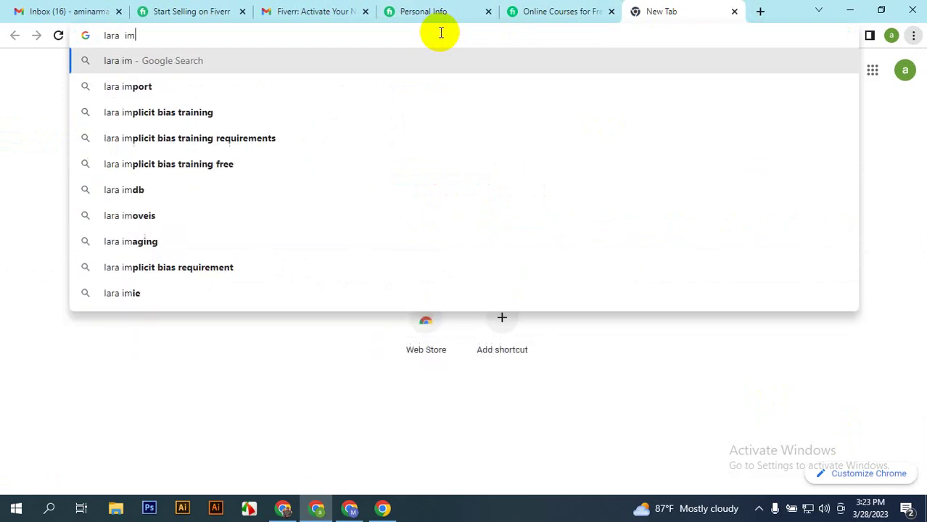
text(ps)
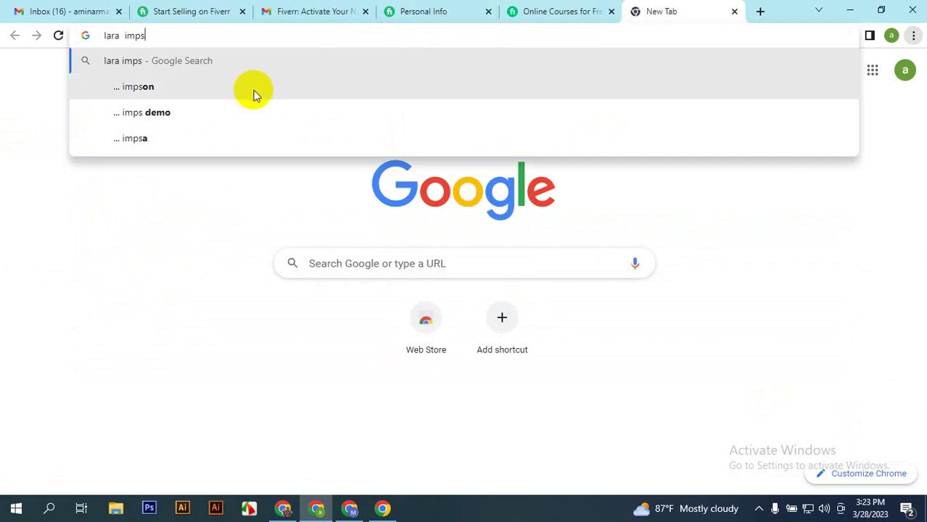
click(248, 111)
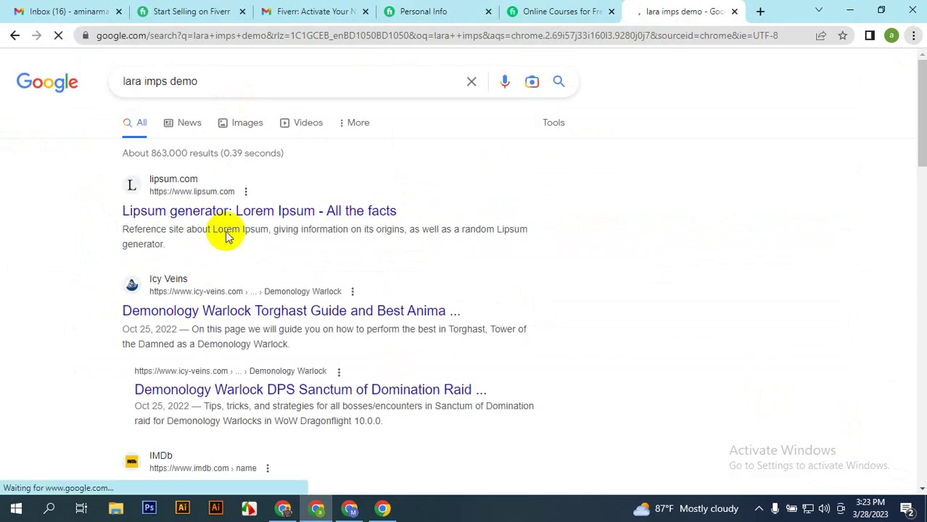
click(232, 210)
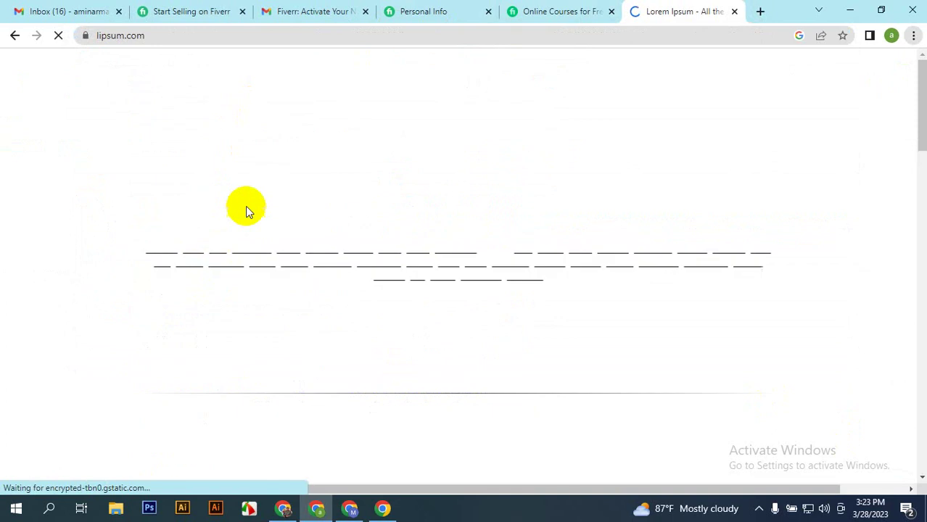
Copy the first Lorem Ipsum paragraph and return to the Fiverr Learn tab.
scroll(250, 186, down, 2)
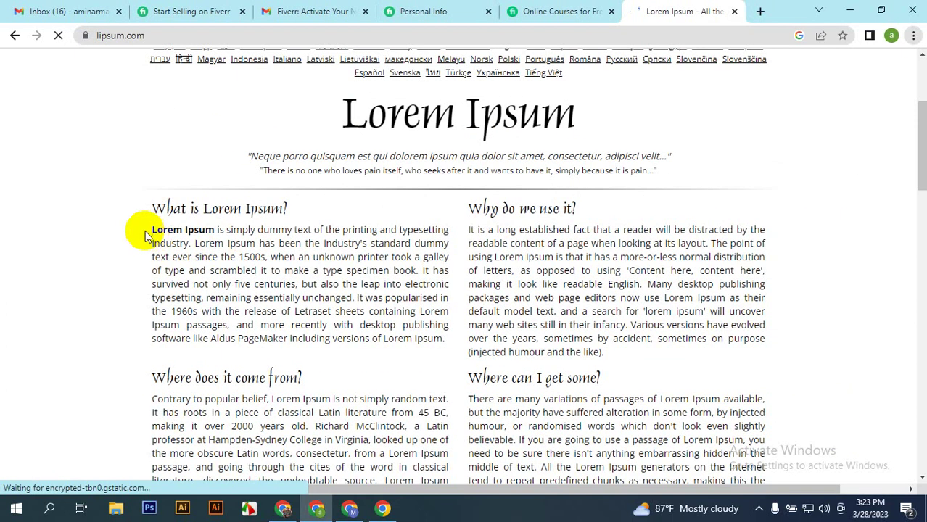
mouse_move(145, 237)
mouse_down()
mouse_move(232, 269)
mouse_move(352, 272)
mouse_move(149, 252)
mouse_up()
click(143, 237)
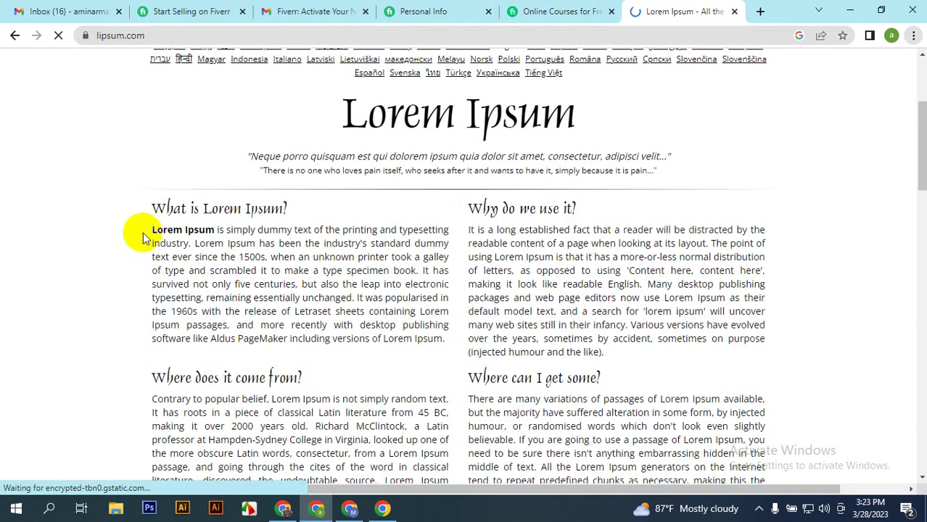
drag(232, 230, 435, 341)
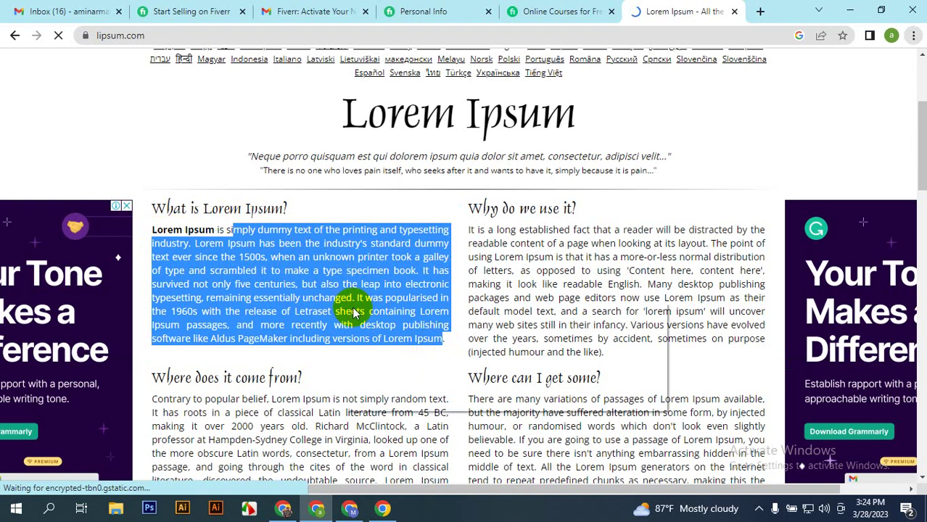
right_click(412, 301)
right_click(292, 270)
click(317, 284)
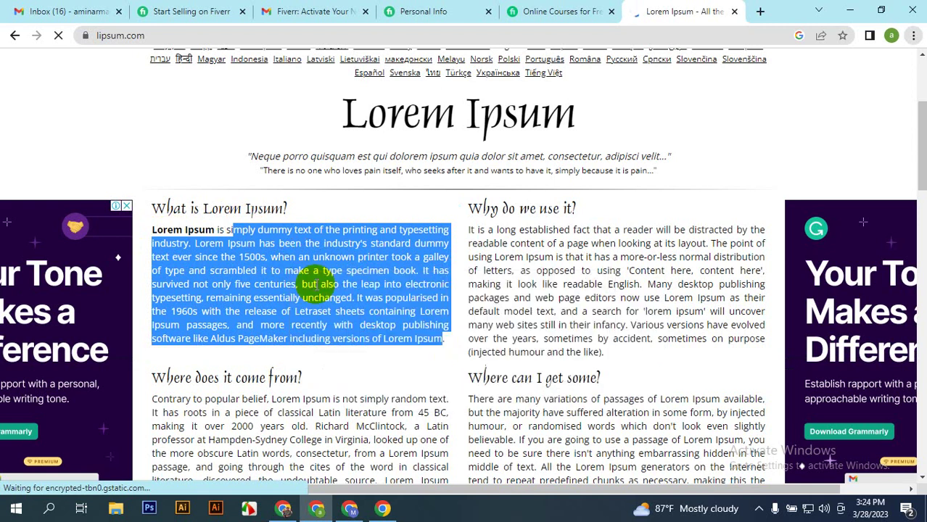
click(560, 12)
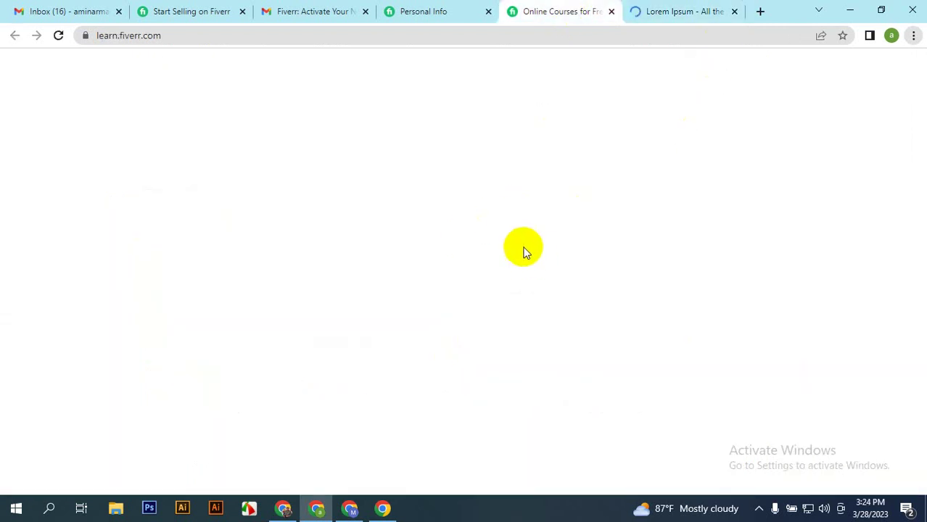
Paste the Lorem Ipsum over the Description, trim it to 299 characters, and try continuing.
click(435, 10)
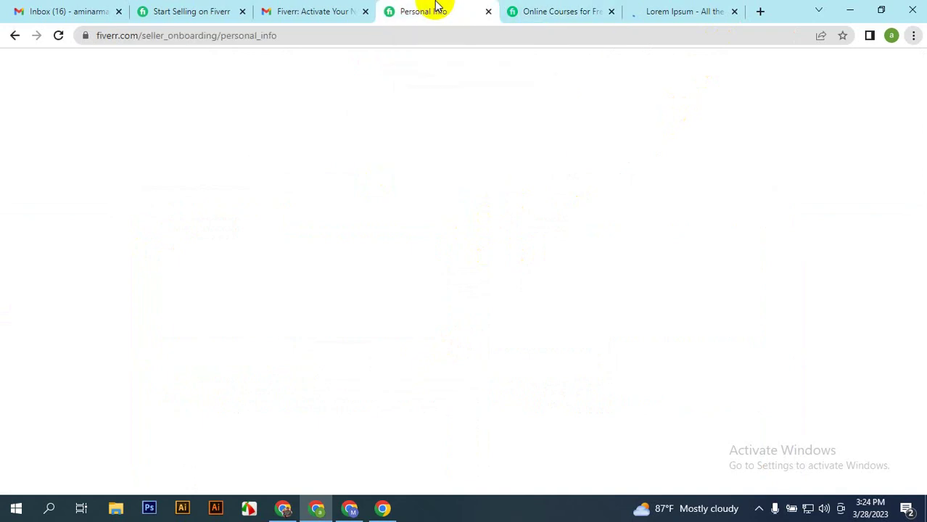
click(490, 282)
drag(490, 282, 269, 286)
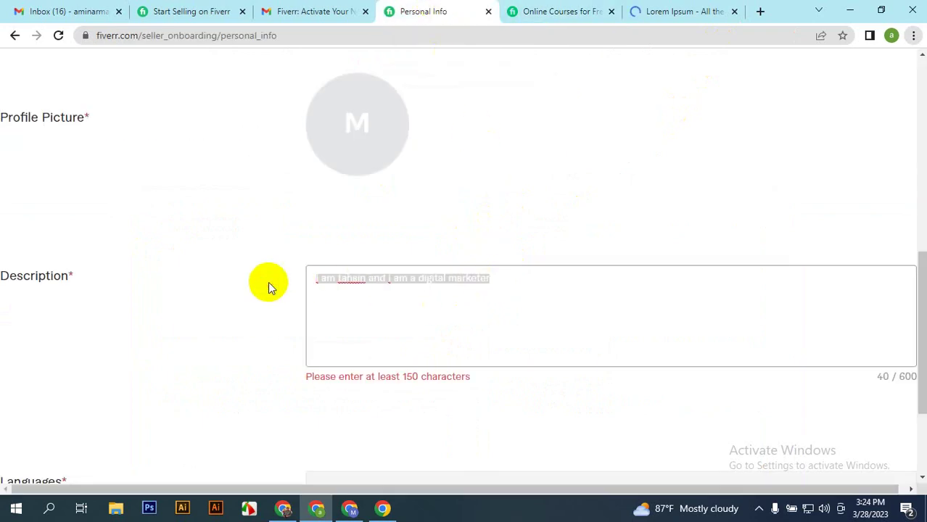
right_click(351, 283)
click(418, 116)
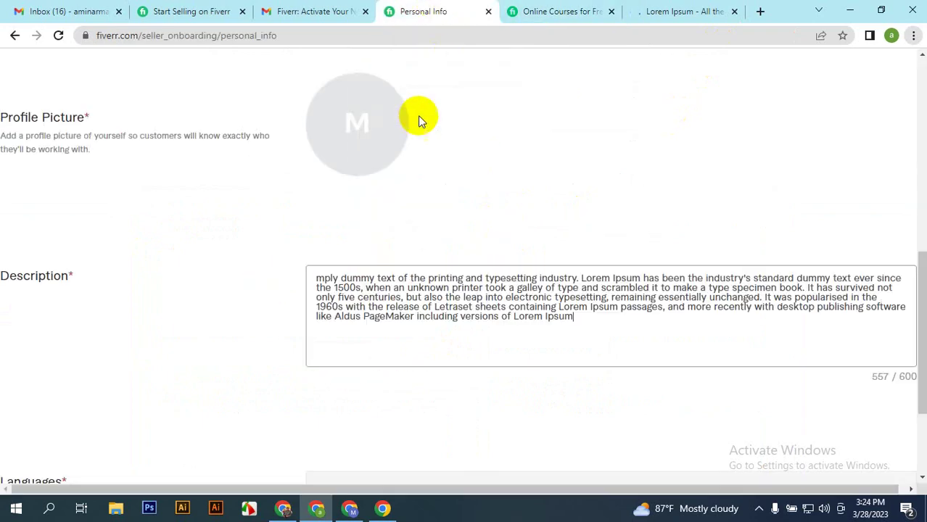
scroll(582, 306, down, 2)
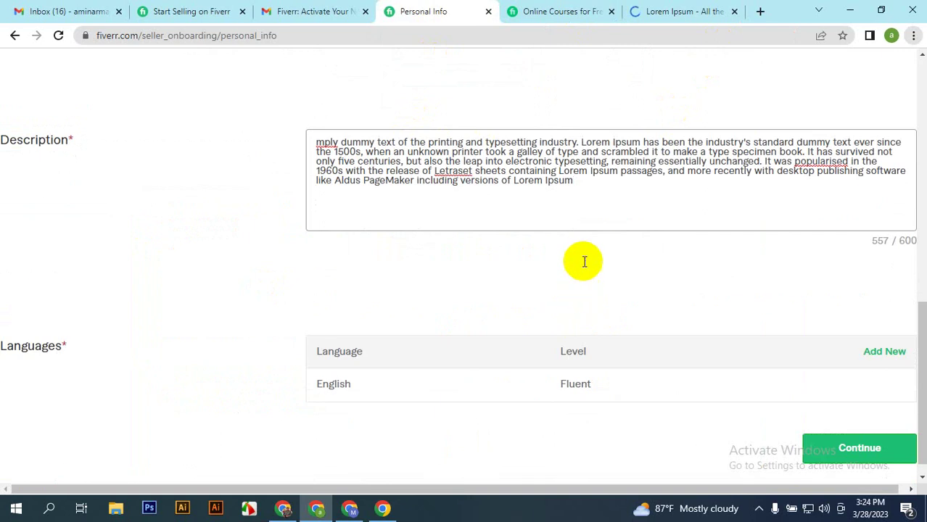
scroll(586, 239, down, 1)
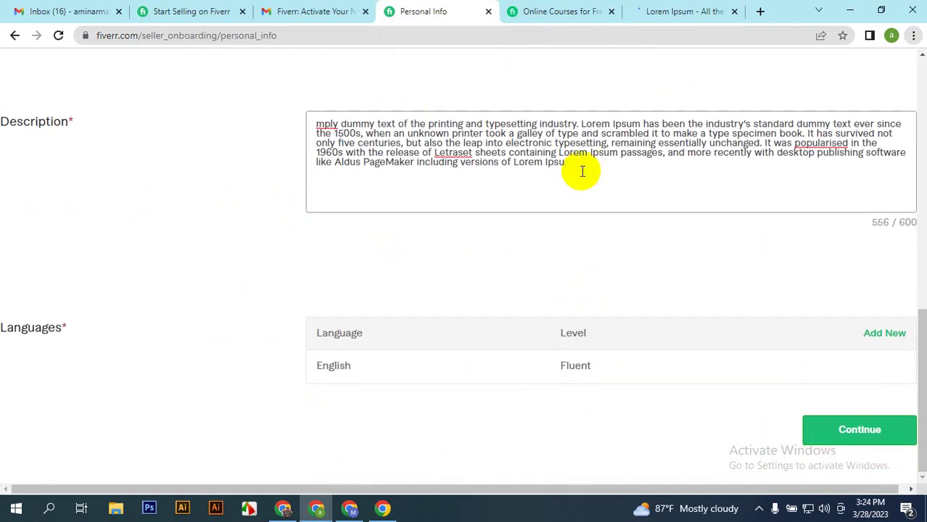
key(BackSpace)
key(BackSpace)
key(BackSpace)
key(BackSpace)
key(BackSpace)
key(BackSpace)
key(BackSpace)
key(BackSpace)
key(BackSpace)
key(BackSpace)
key(BackSpace)
key(BackSpace)
key(BackSpace)
key(BackSpace)
key(BackSpace)
key(BackSpace)
key(BackSpace)
key(BackSpace)
key(BackSpace)
key(BackSpace)
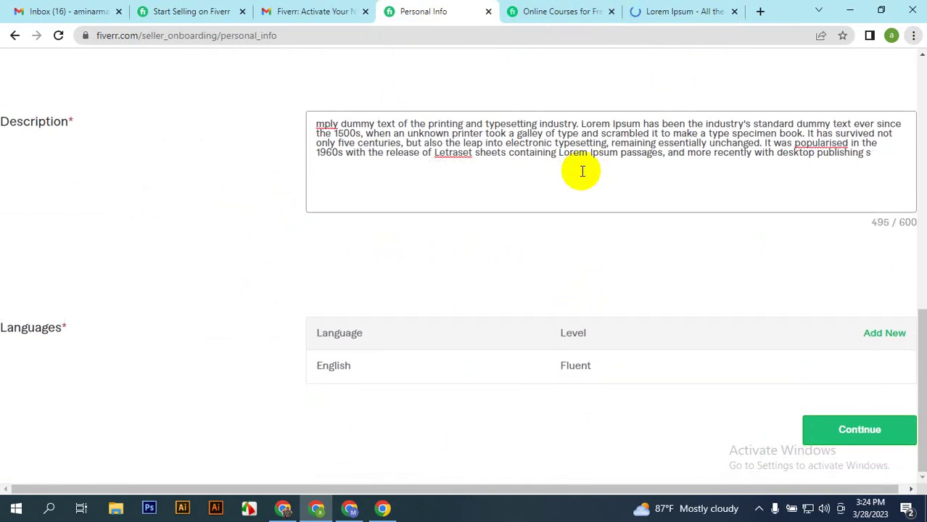
key(BackSpace)
key(BackSpace)
key(BackSpace)
key(BackSpace)
key(BackSpace)
key(BackSpace)
key(BackSpace)
key(BackSpace)
key(BackSpace)
key(BackSpace)
key(BackSpace)
key(BackSpace)
key(BackSpace)
key(BackSpace)
key(BackSpace)
key(BackSpace)
key(BackSpace)
key(BackSpace)
key(BackSpace)
key(BackSpace)
key(BackSpace)
key(BackSpace)
key(BackSpace)
key(BackSpace)
key(BackSpace)
key(BackSpace)
key(BackSpace)
key(BackSpace)
key(BackSpace)
key(BackSpace)
key(BackSpace)
key(BackSpace)
key(BackSpace)
key(BackSpace)
key(BackSpace)
key(BackSpace)
key(BackSpace)
key(BackSpace)
key(BackSpace)
key(BackSpace)
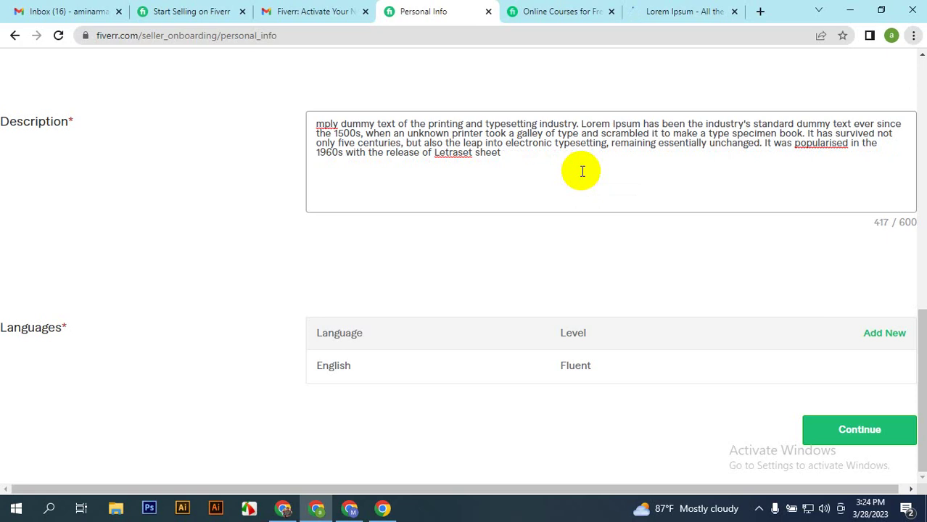
key(BackSpace)
key(BackSpace)
key(BackSpace)
key(BackSpace)
key(BackSpace)
key(BackSpace)
key(BackSpace)
key(BackSpace)
key(BackSpace)
key(BackSpace)
key(BackSpace)
key(BackSpace)
key(BackSpace)
key(BackSpace)
key(BackSpace)
key(BackSpace)
key(BackSpace)
key(BackSpace)
key(BackSpace)
key(BackSpace)
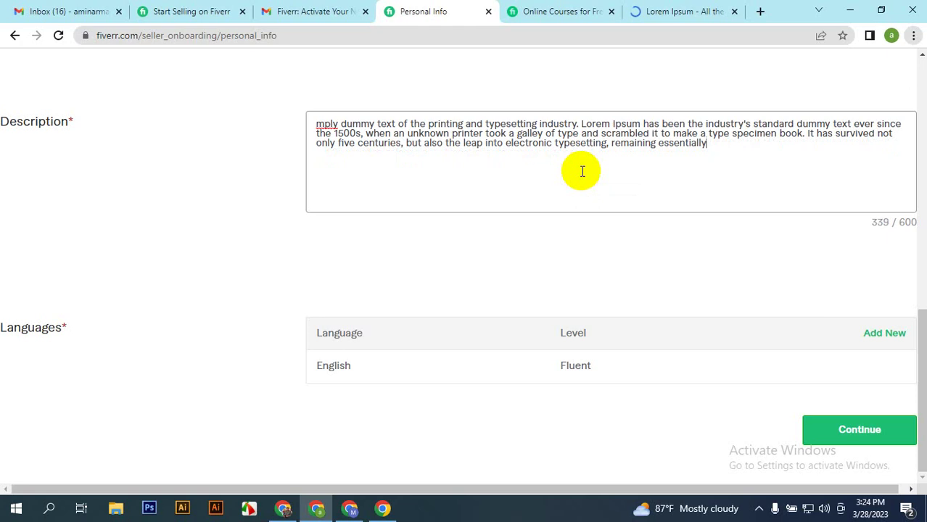
click(813, 421)
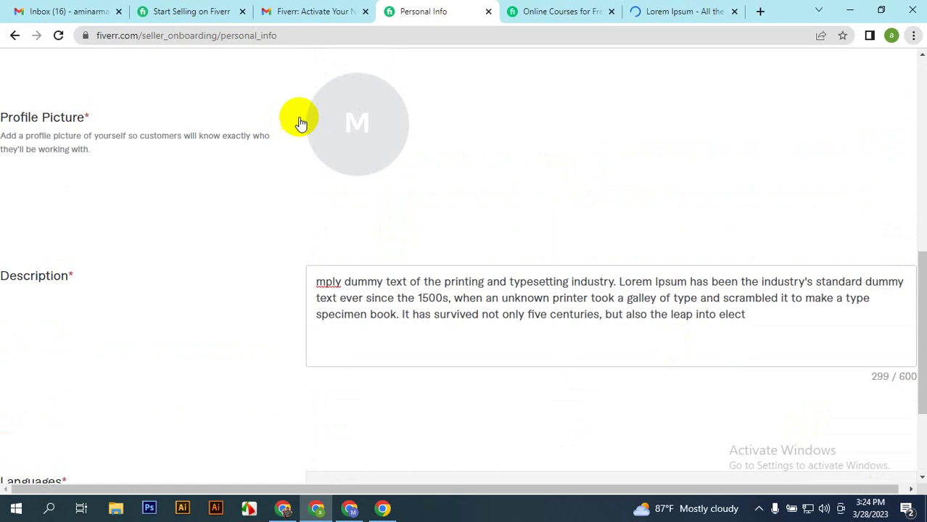
Begin a profile picture upload from Pictures, then cancel the file picker.
click(354, 120)
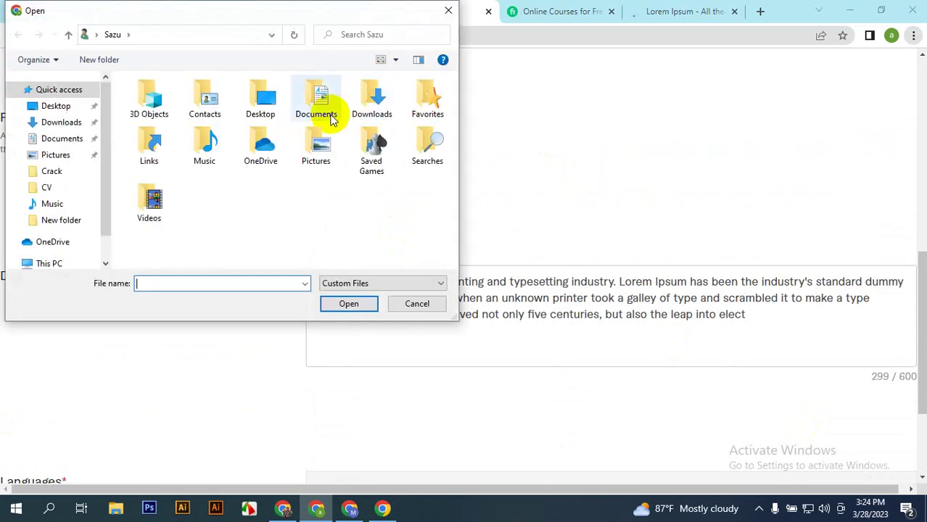
click(58, 154)
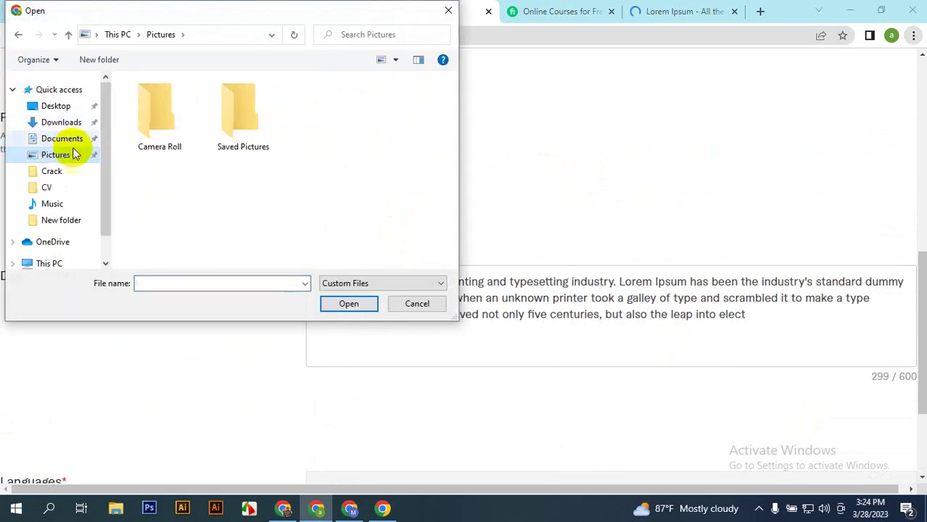
click(448, 10)
Search Google for 'demo picture' and save the DEMO image to Downloads as download.jpg.
click(760, 11)
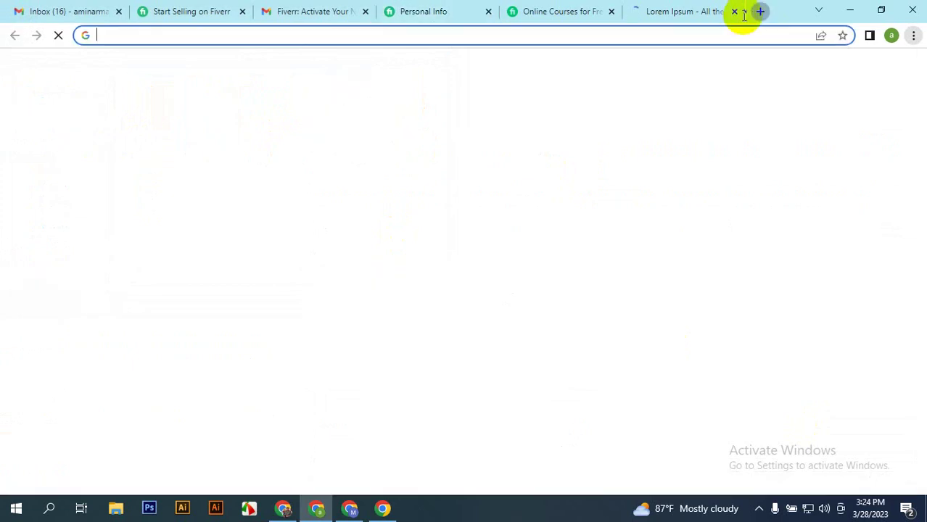
click(411, 34)
text(demo)
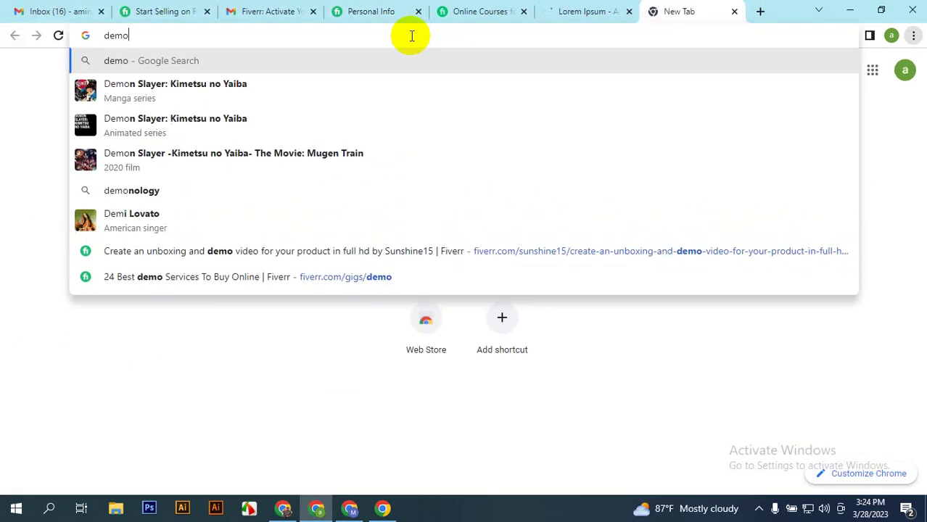
text( picture)
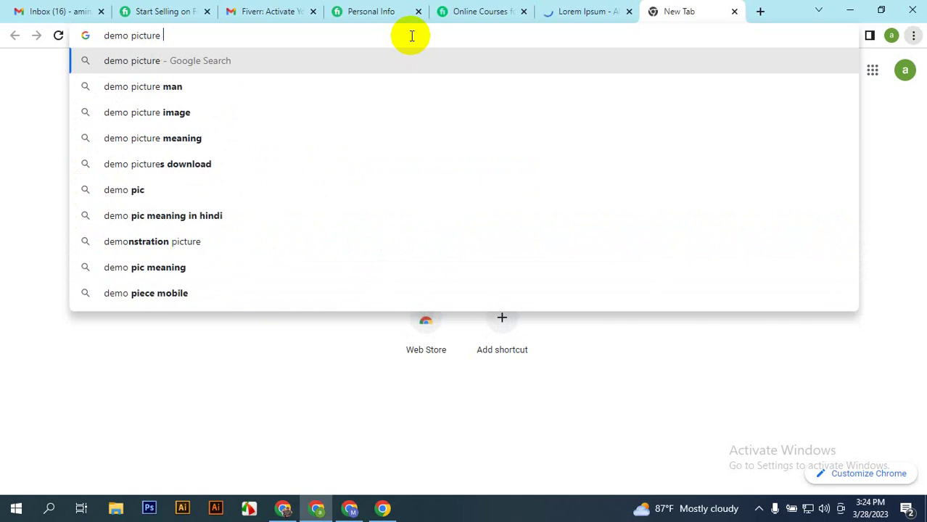
key(Return)
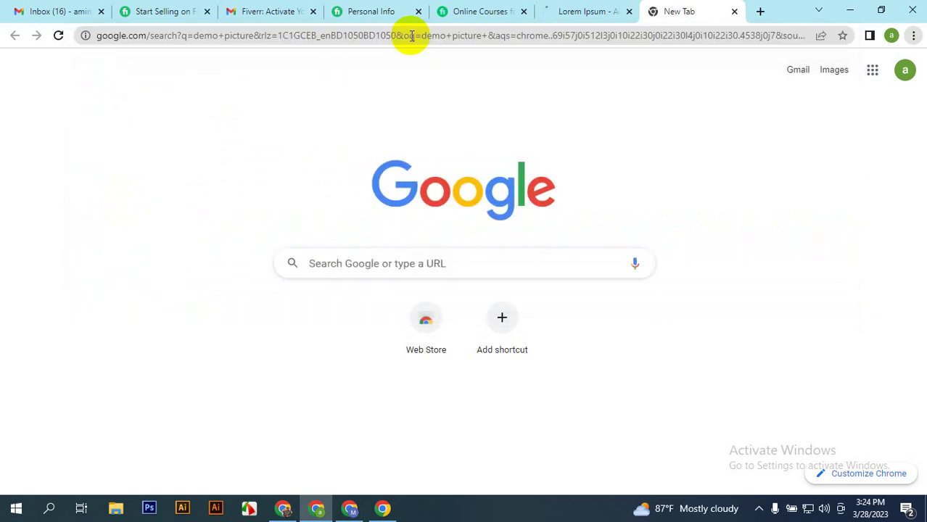
right_click(286, 282)
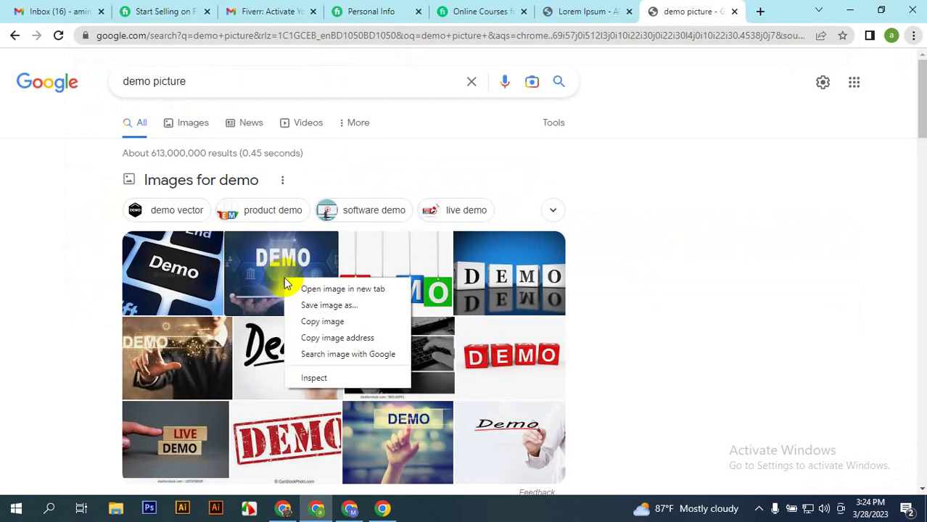
click(330, 305)
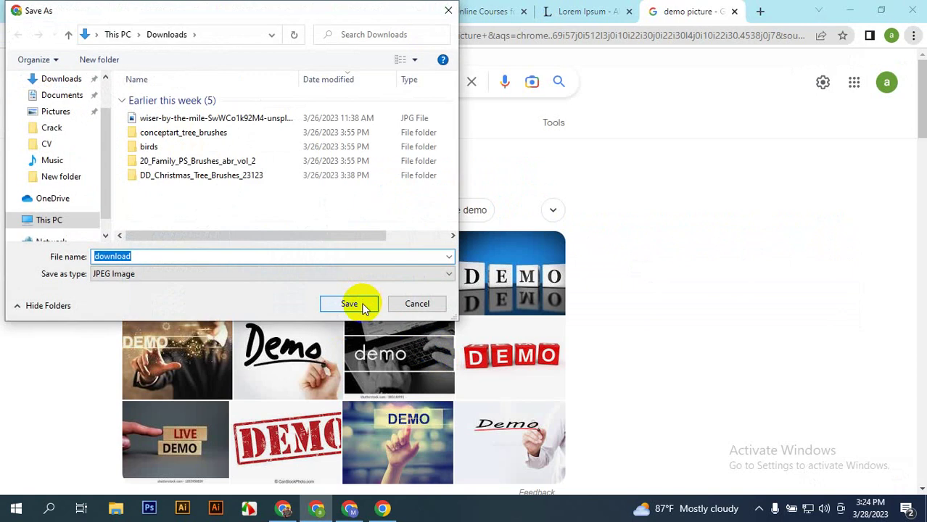
click(359, 304)
Upload the 'download' image from Downloads as the profile picture and continue to Professional Info.
click(477, 10)
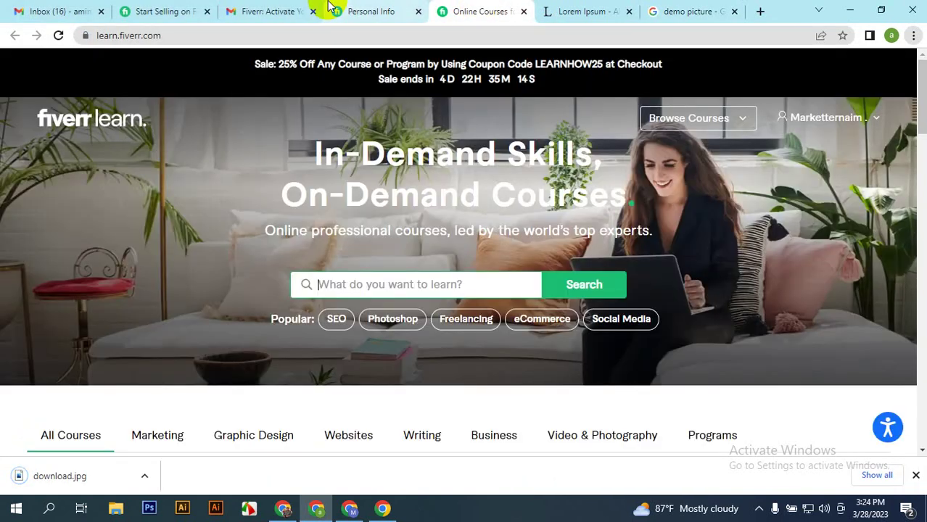
click(355, 11)
click(375, 168)
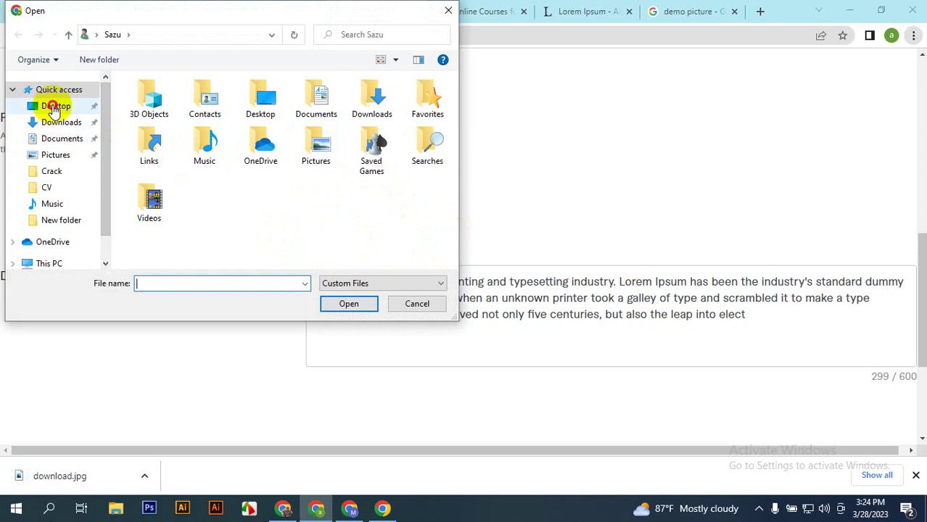
click(58, 106)
click(63, 123)
click(181, 117)
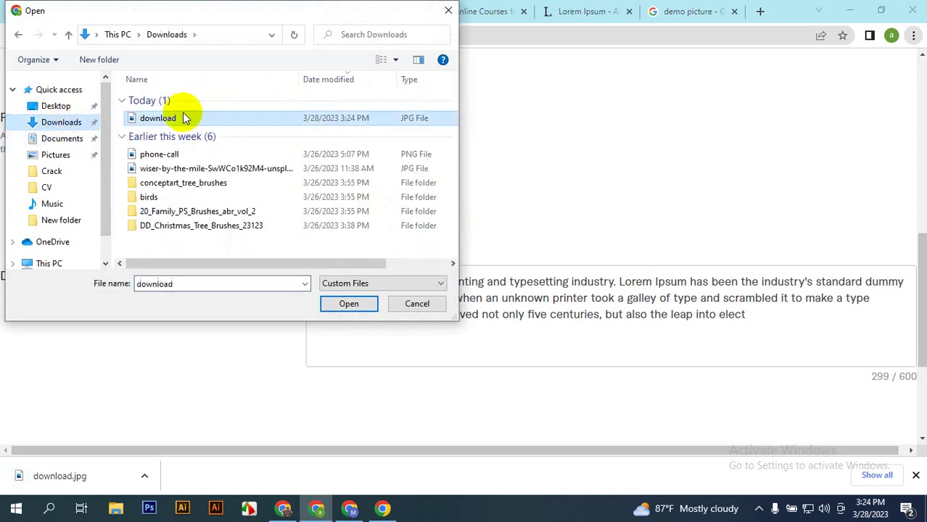
click(181, 118)
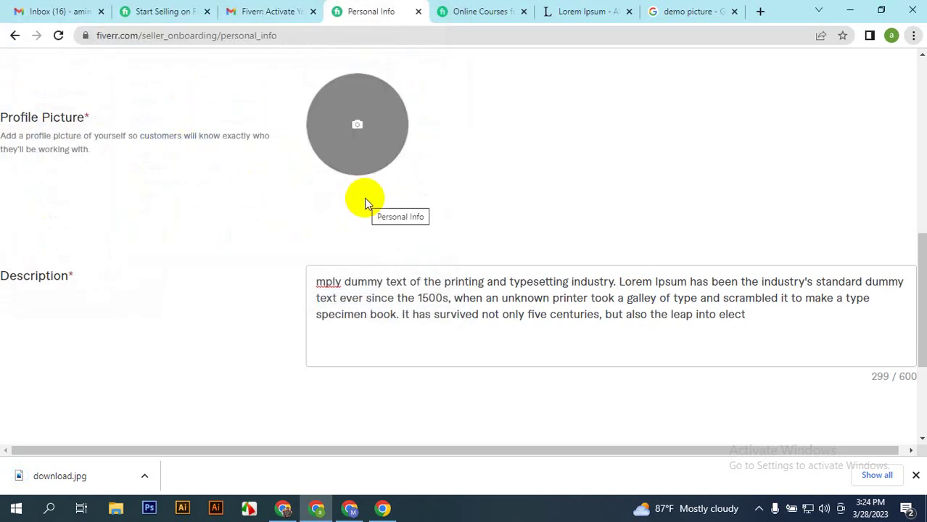
scroll(370, 199, down, 3)
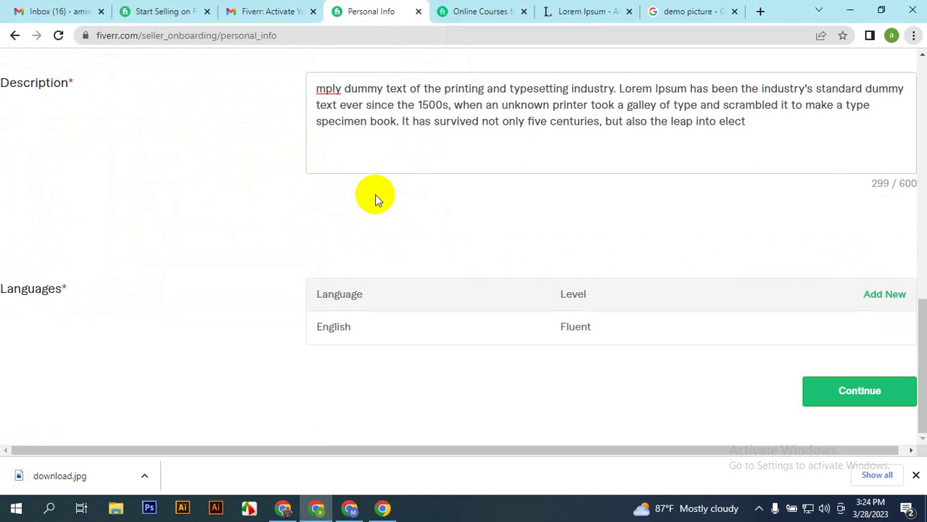
click(847, 400)
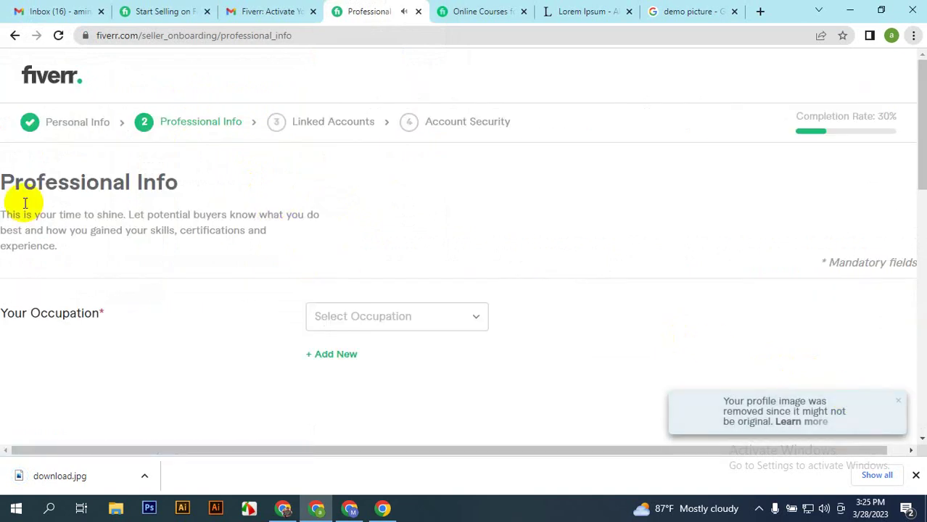
Choose Digital Marketing as the occupation.
drag(3, 182, 227, 186)
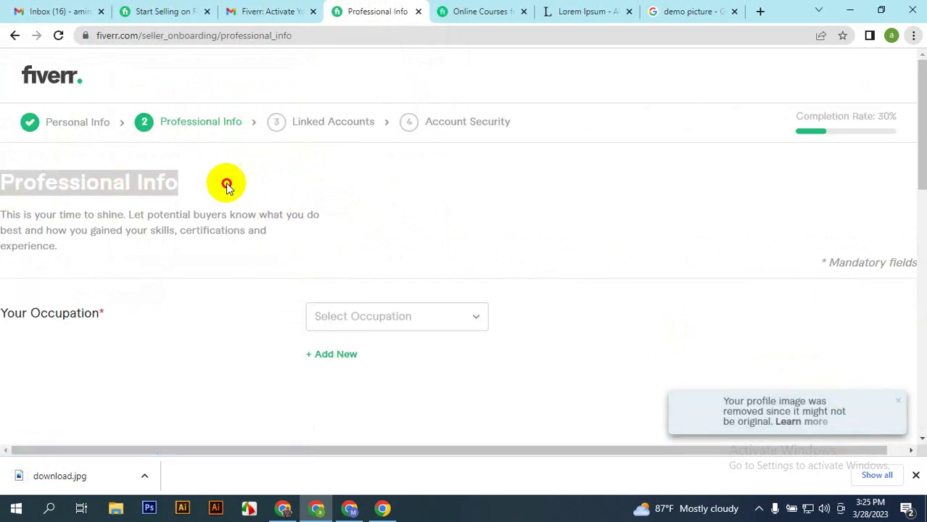
click(375, 317)
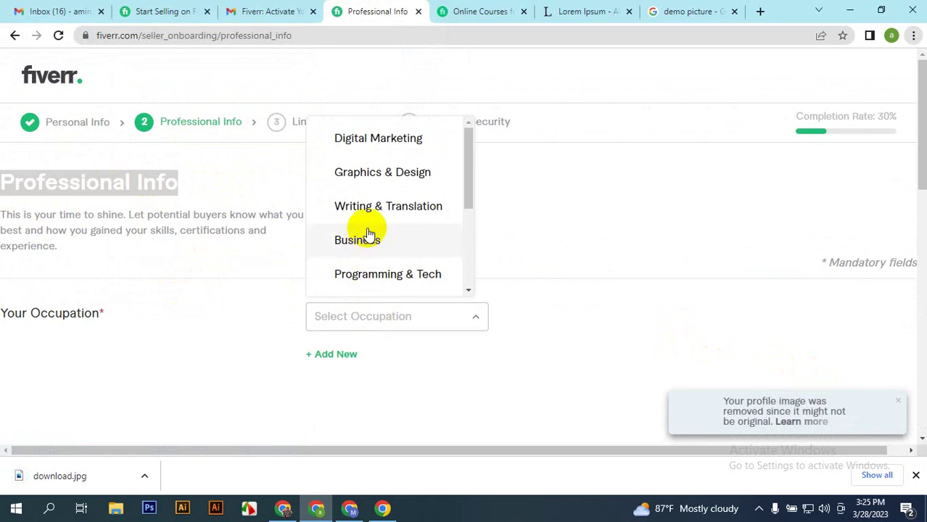
click(365, 137)
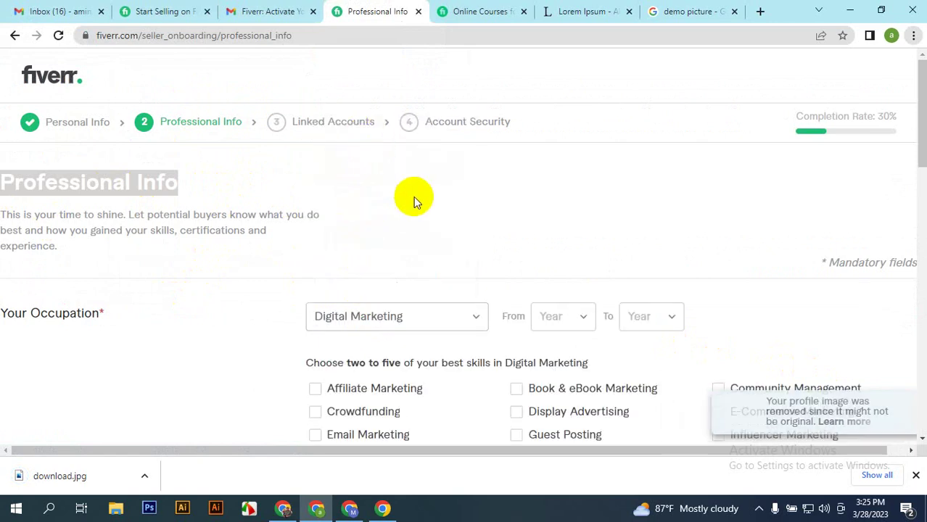
scroll(413, 197, down, 2)
scroll(295, 189, up, 2)
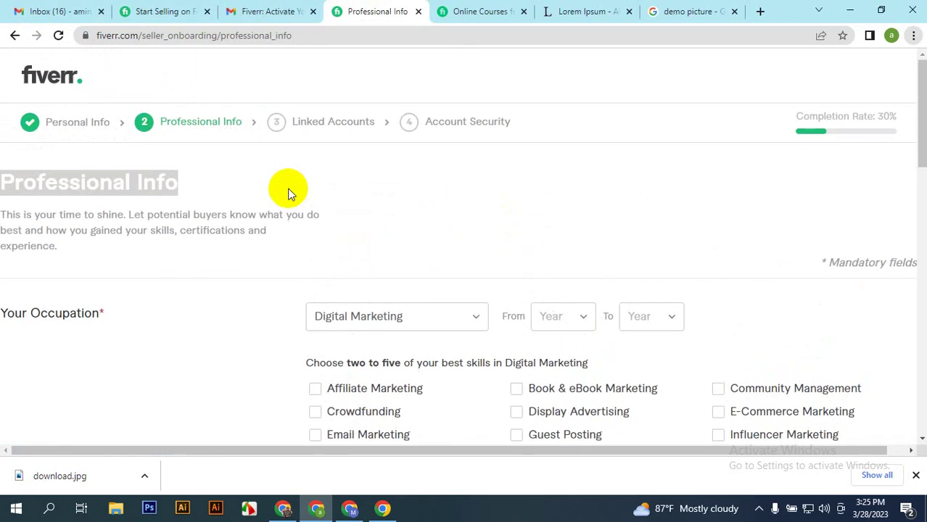
click(256, 181)
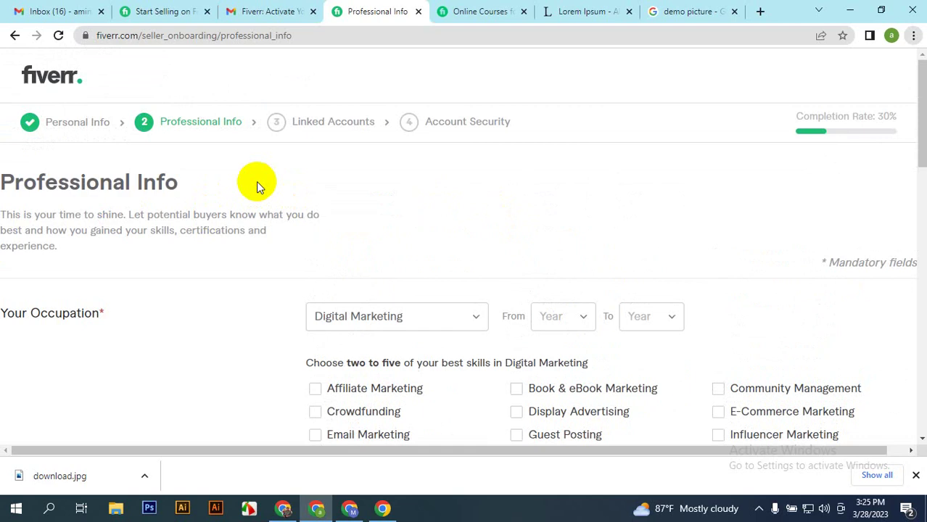
Date the Digital Marketing occupation from 2022 to 2023.
scroll(256, 182, down, 2)
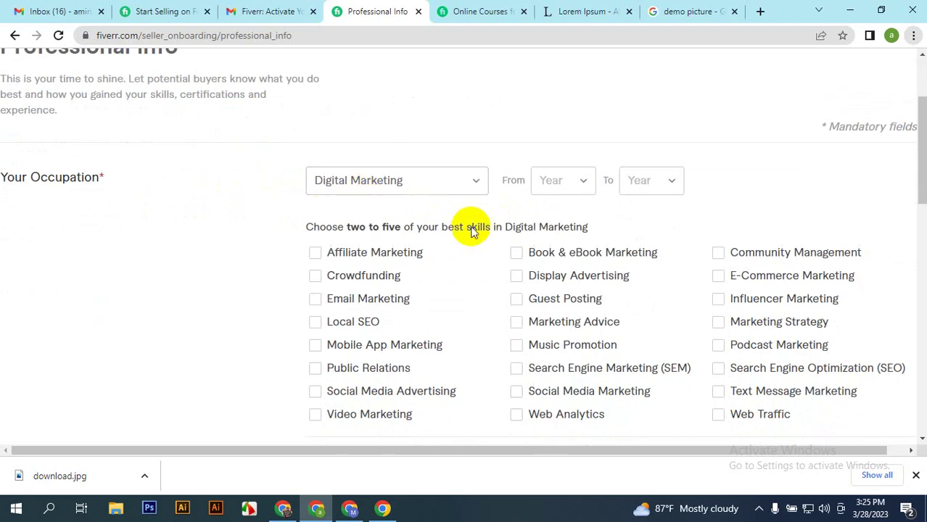
click(573, 182)
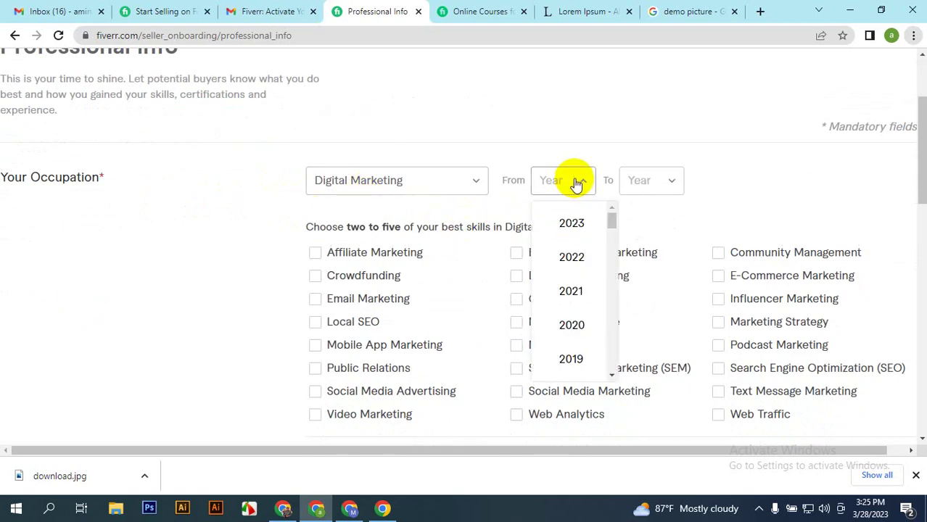
click(580, 259)
click(630, 186)
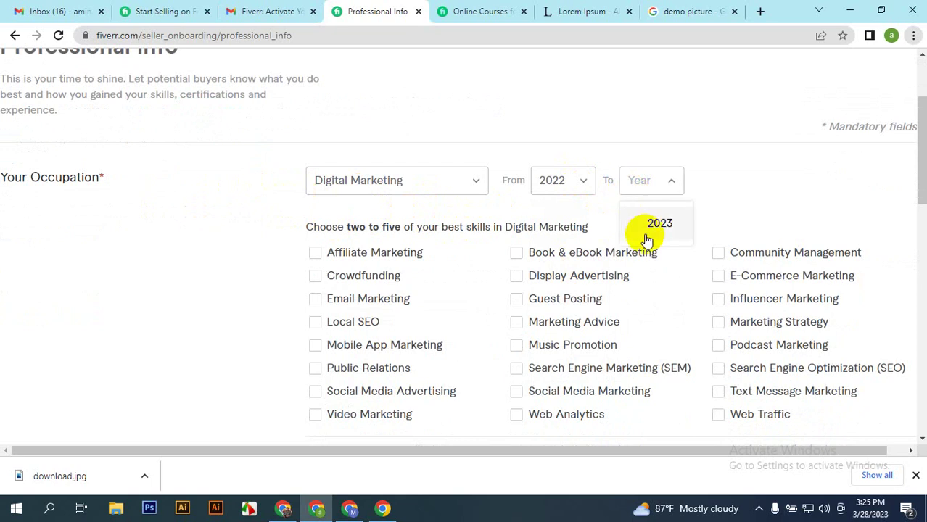
click(650, 226)
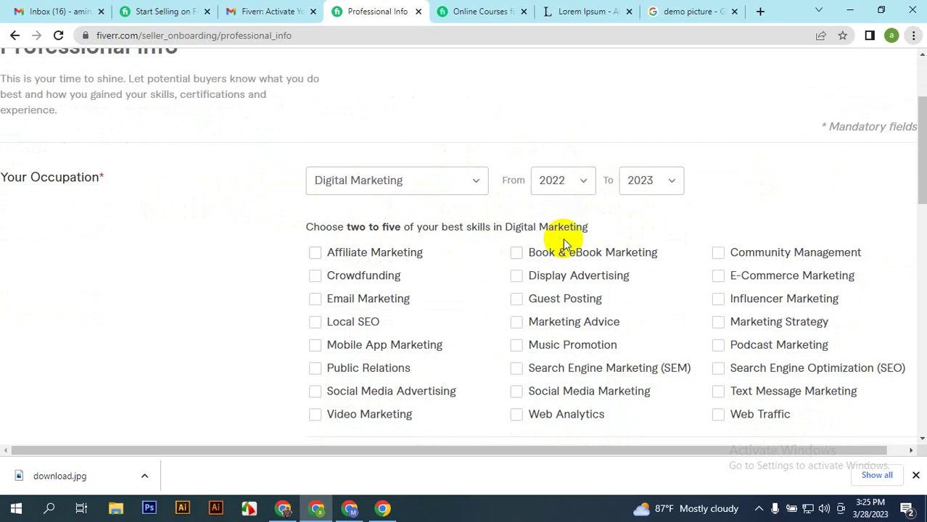
Tick Display Advertising as a Digital Marketing skill, toggling Video Marketing on and back off.
scroll(564, 244, down, 1)
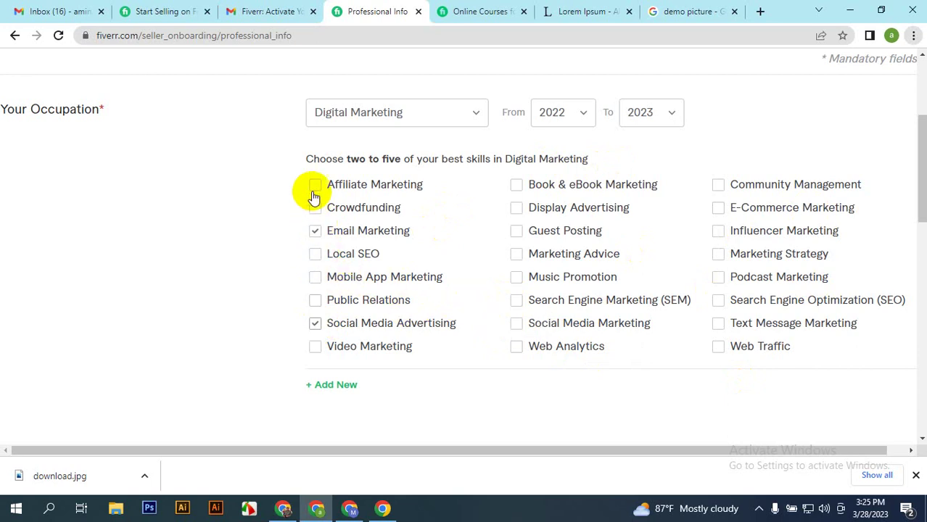
click(517, 210)
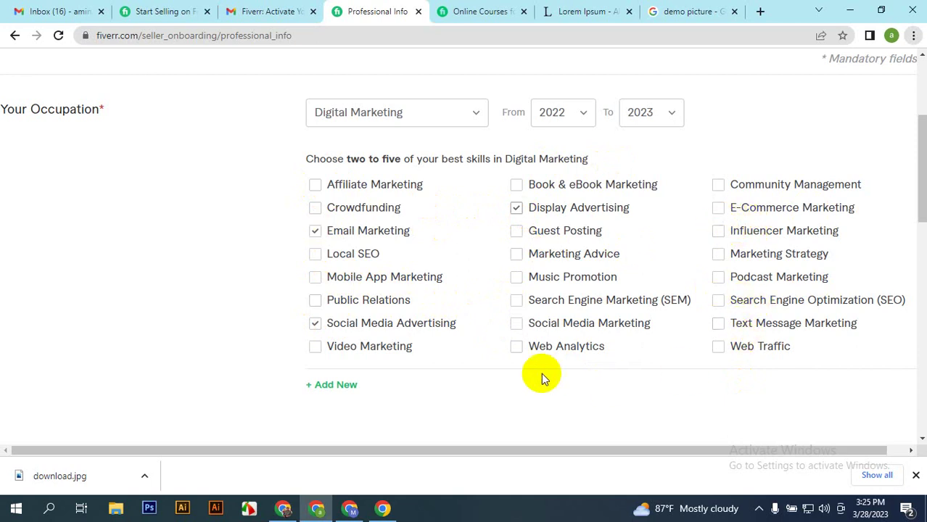
scroll(544, 306, down, 6)
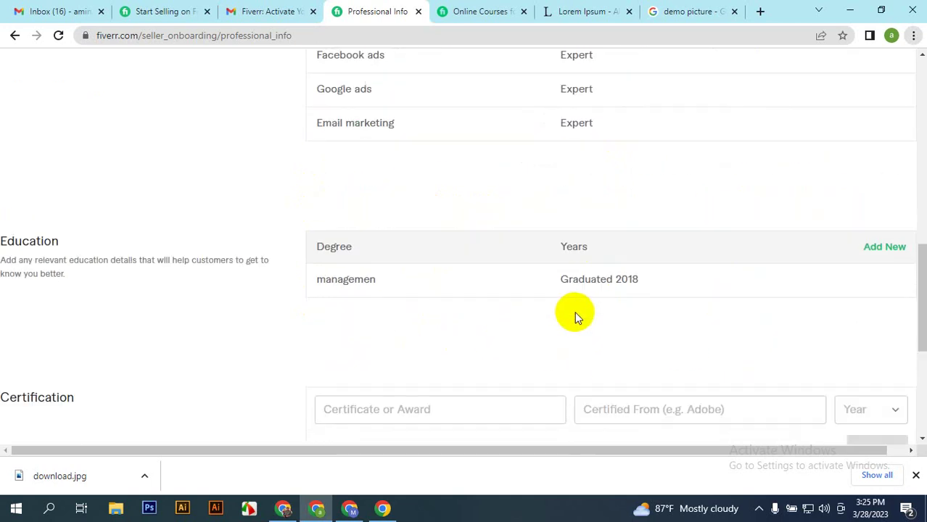
scroll(575, 315, up, 8)
scroll(577, 317, up, 1)
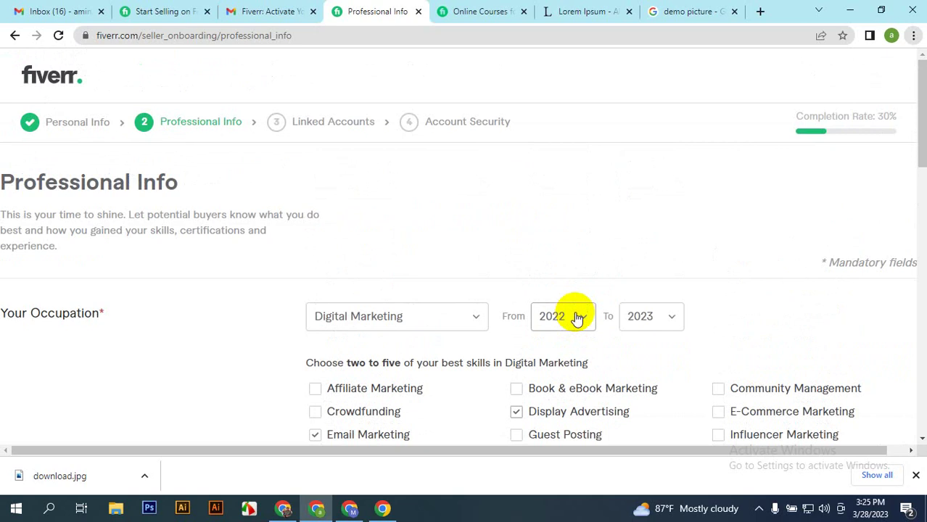
scroll(752, 233, down, 4)
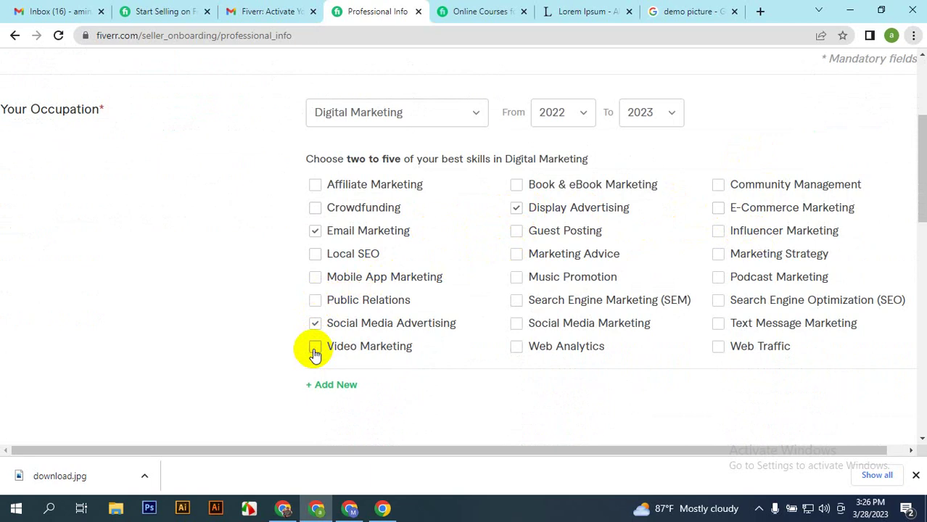
click(314, 351)
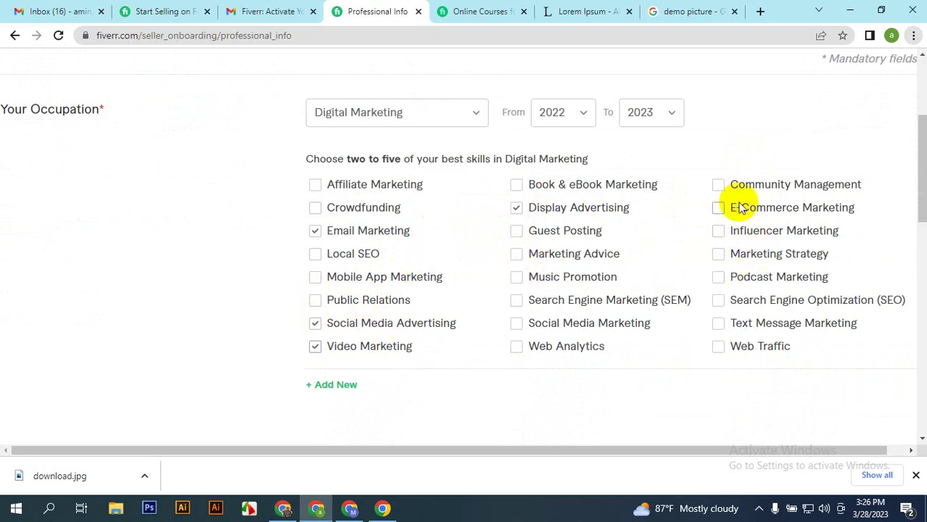
click(315, 346)
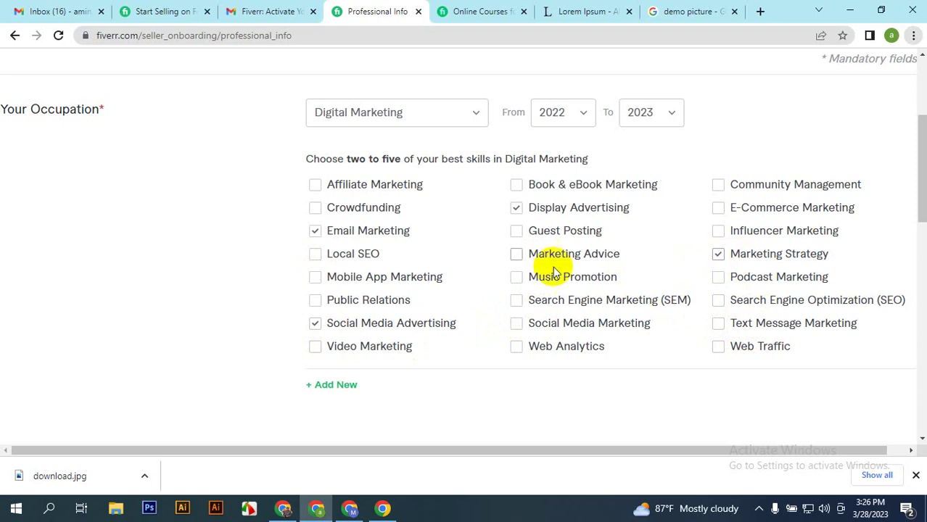
scroll(520, 287, down, 3)
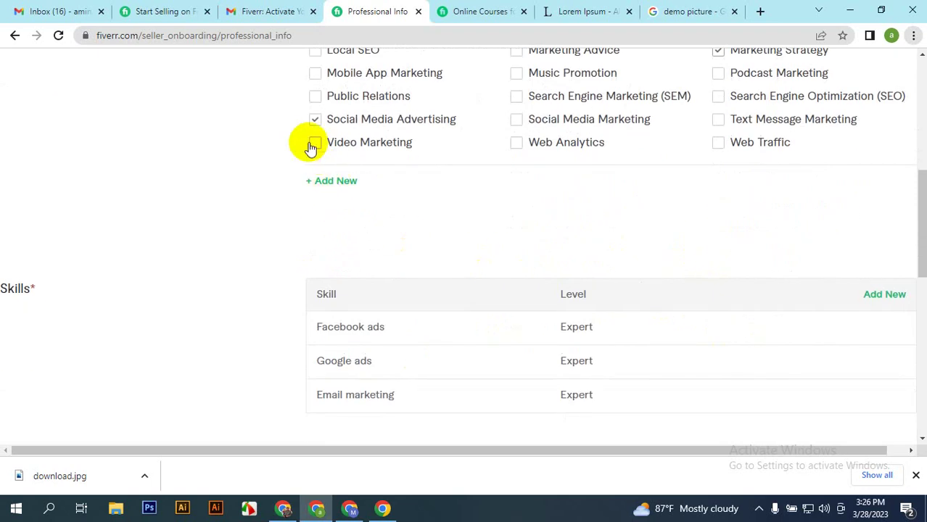
Add a second occupation entry, leave it empty, and delete it with the trash icon.
click(336, 183)
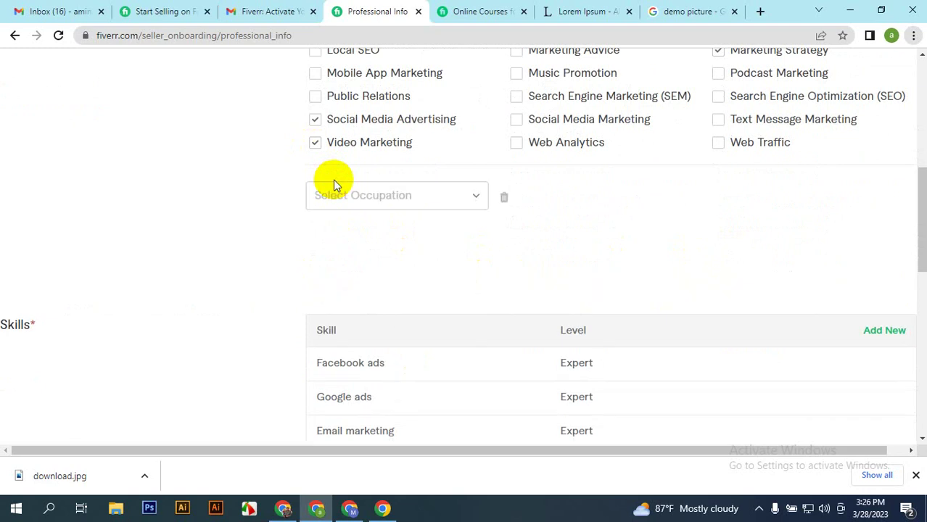
click(406, 197)
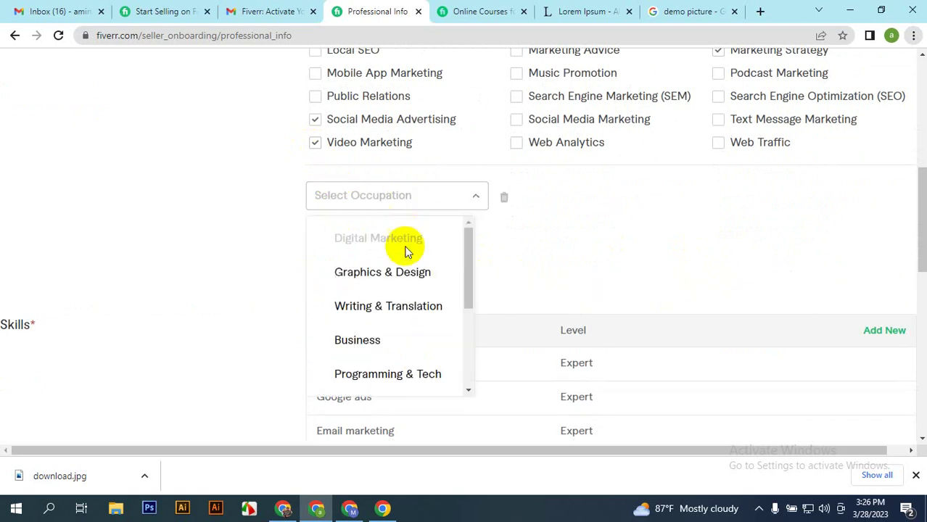
scroll(395, 304, down, 3)
scroll(384, 330, up, 5)
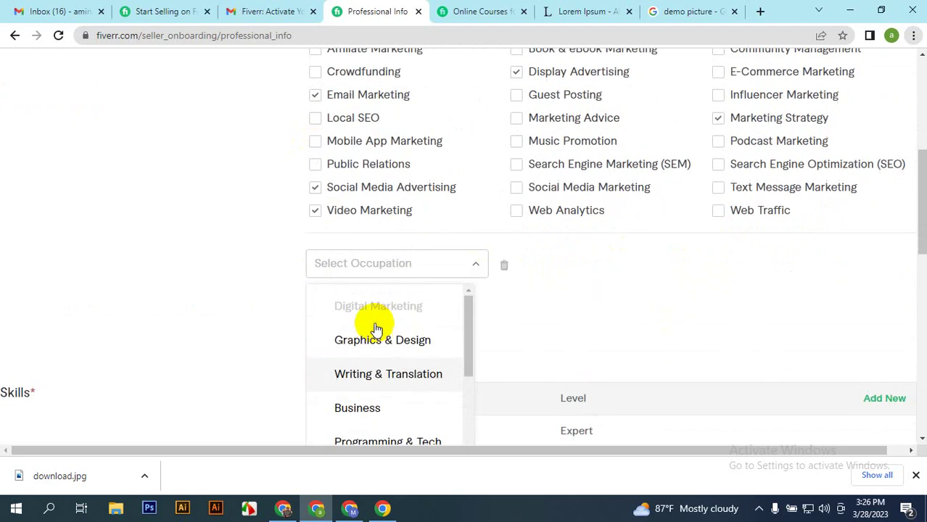
scroll(400, 352, down, 3)
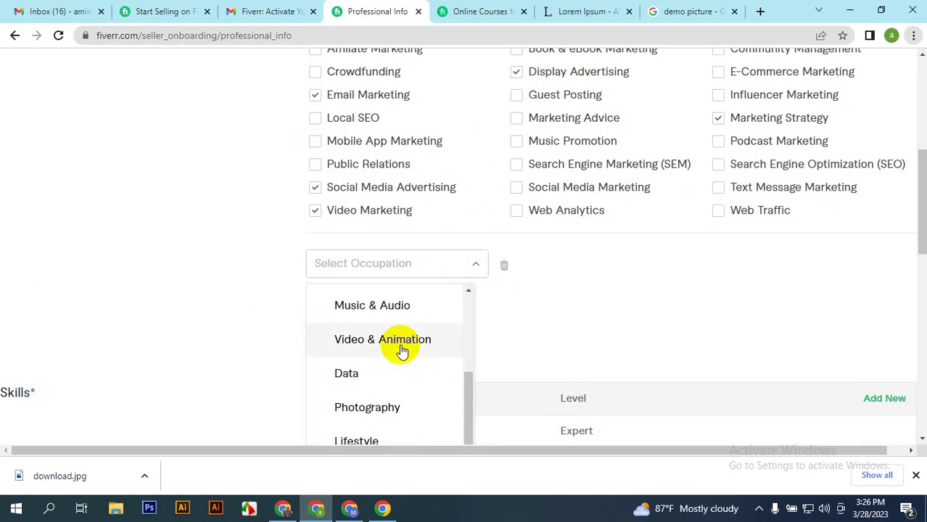
scroll(402, 349, up, 3)
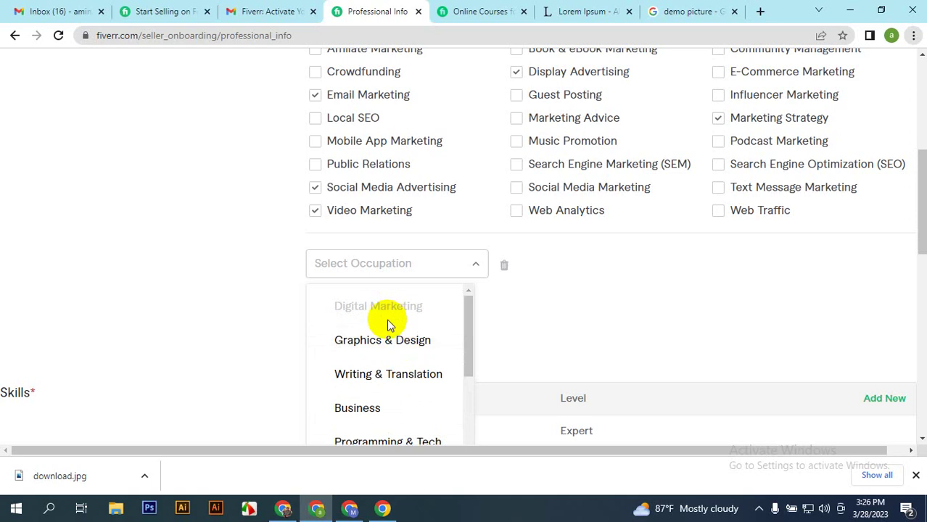
scroll(389, 330, down, 3)
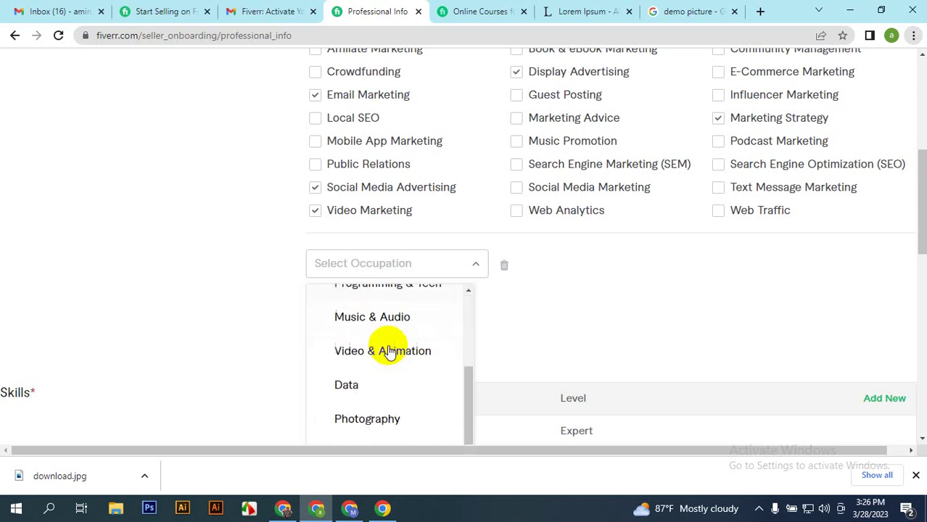
click(533, 348)
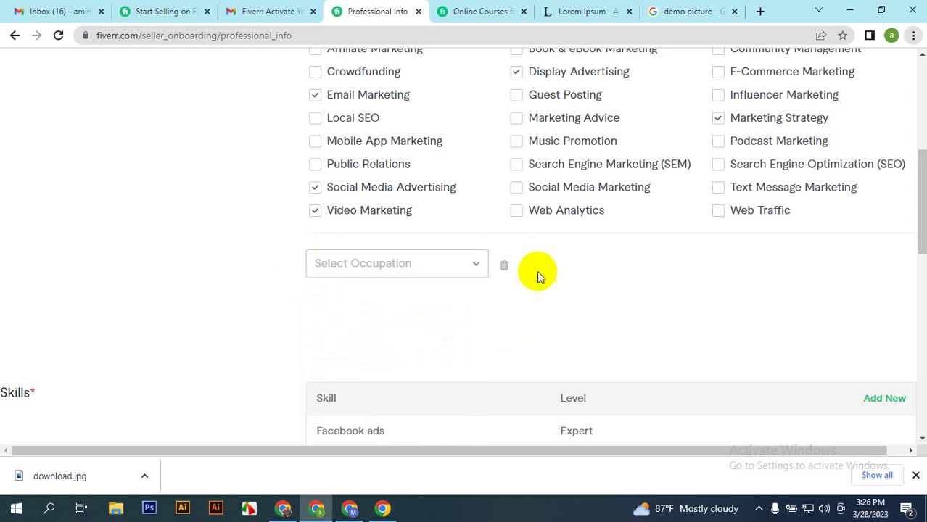
click(506, 267)
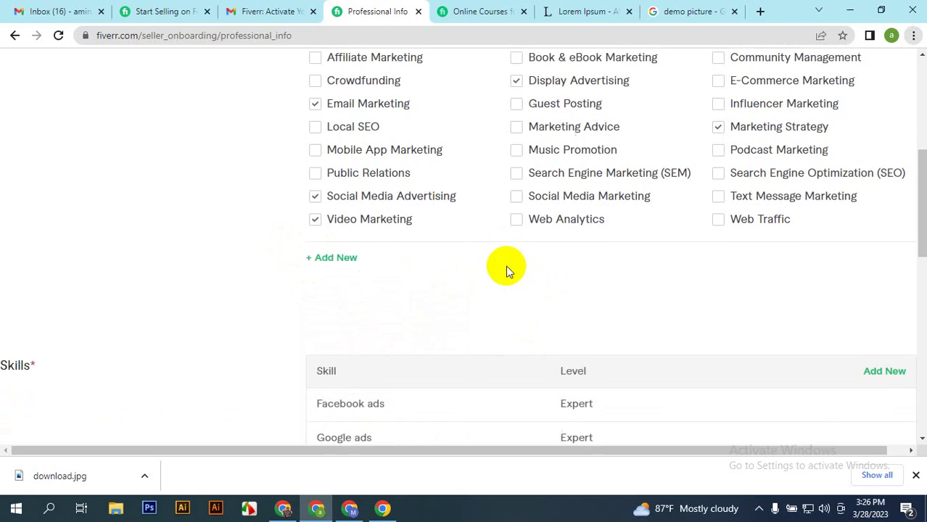
Submit the Professional Info step with only Digital Marketing listed.
scroll(504, 265, up, 3)
scroll(518, 223, down, 2)
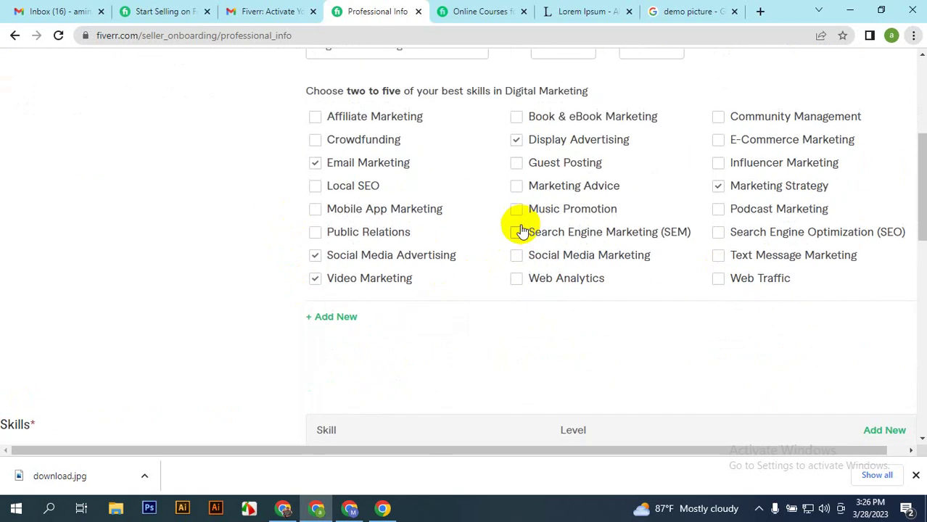
scroll(457, 225, up, 2)
double_click(141, 178)
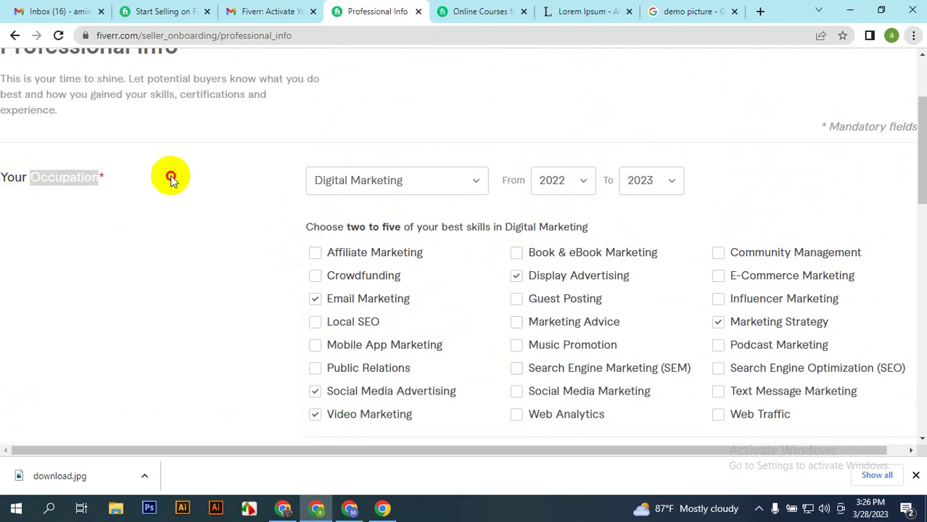
click(232, 188)
scroll(406, 236, down, 4)
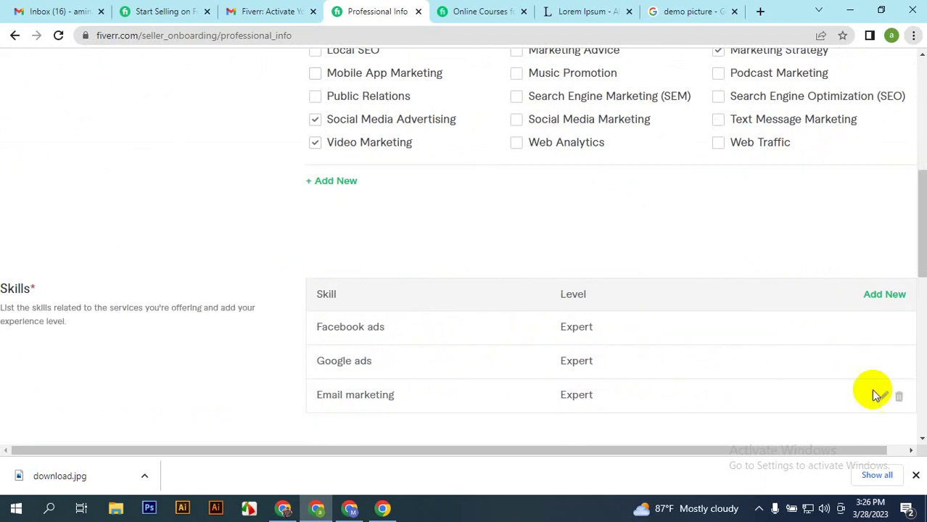
scroll(653, 377, down, 2)
scroll(528, 358, up, 2)
scroll(526, 358, down, 5)
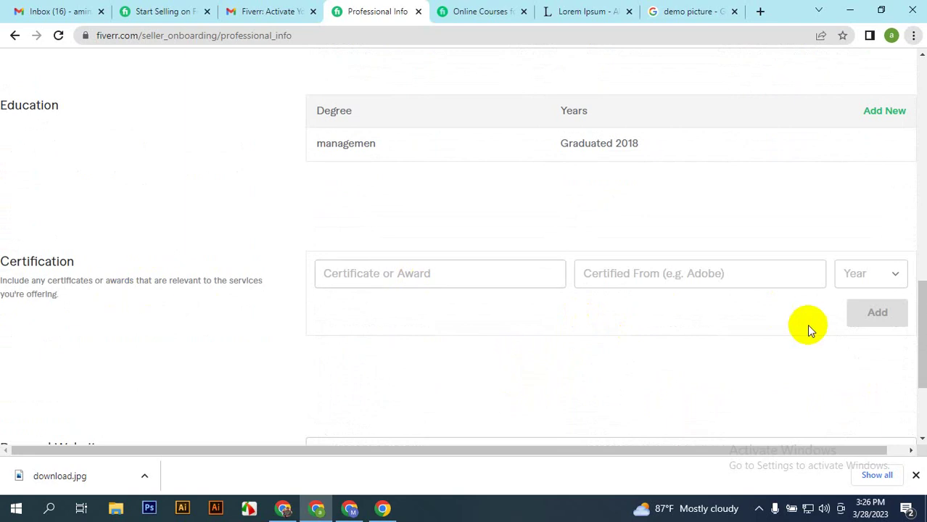
scroll(812, 319, down, 2)
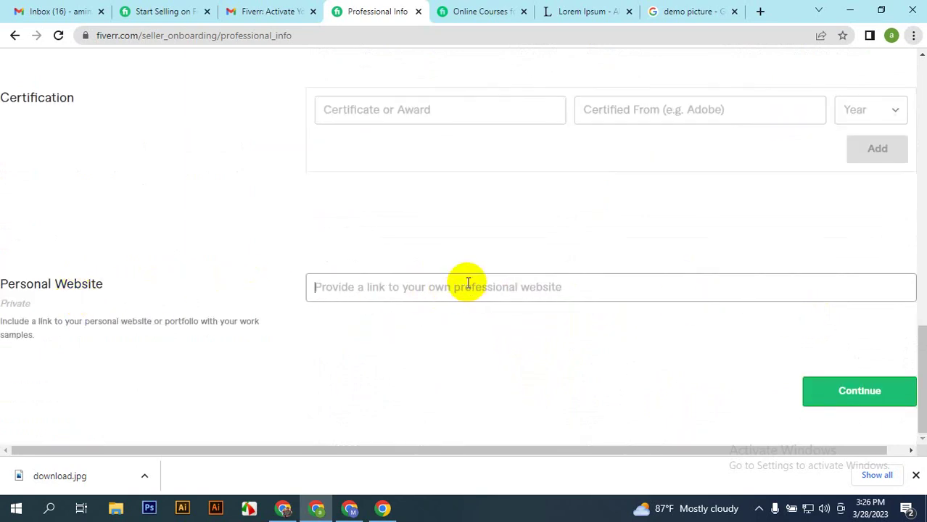
click(890, 402)
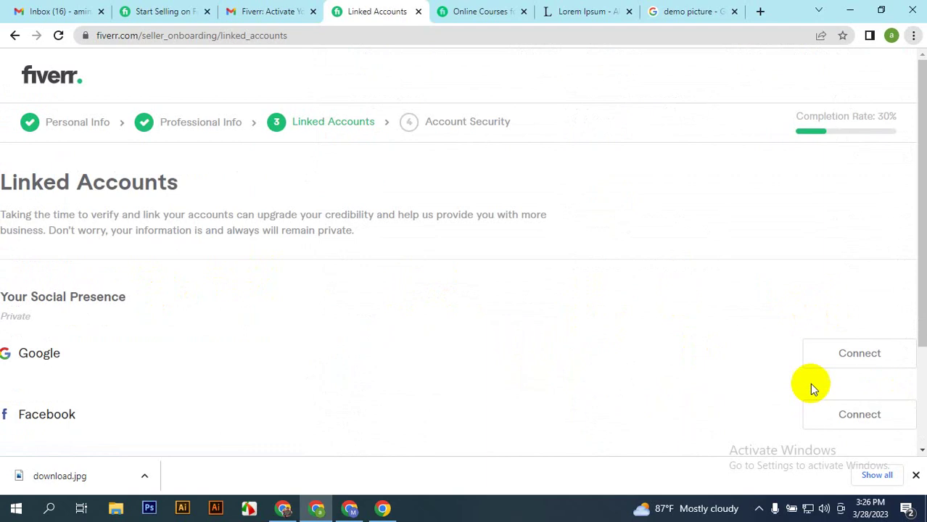
Connect the Google account under Linked Accounts and continue to Account Security.
scroll(546, 203, down, 2)
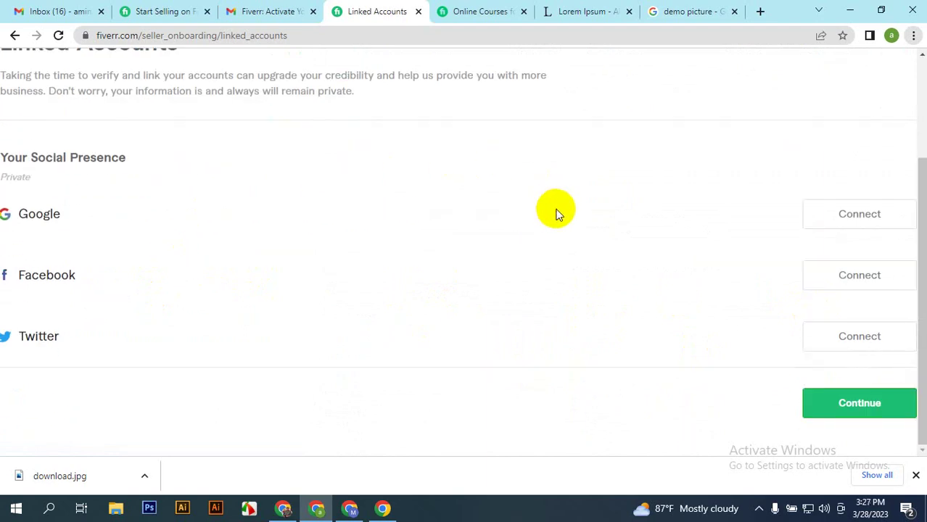
click(859, 214)
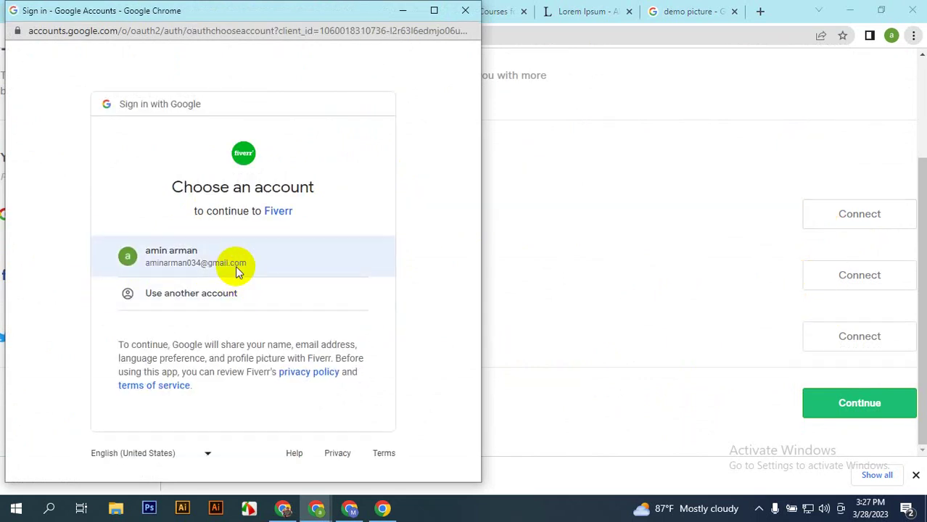
click(235, 265)
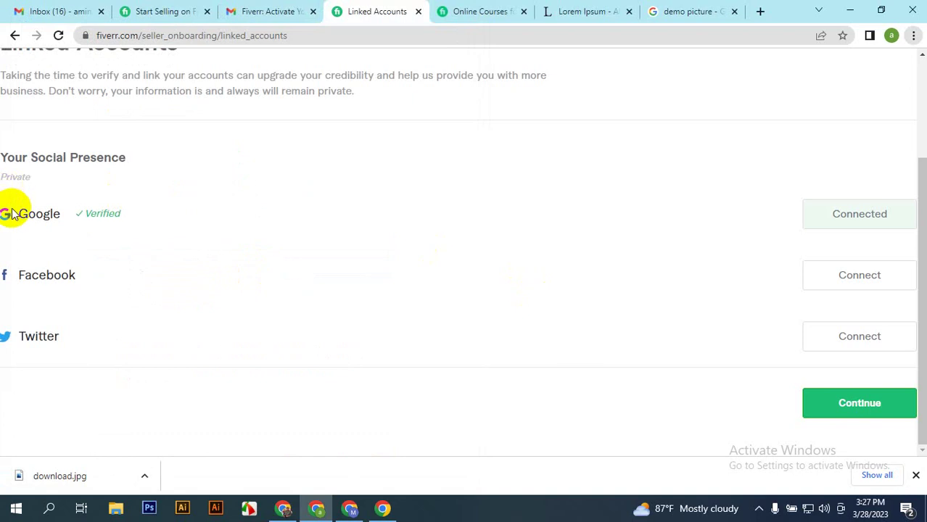
drag(11, 214, 99, 217)
click(148, 216)
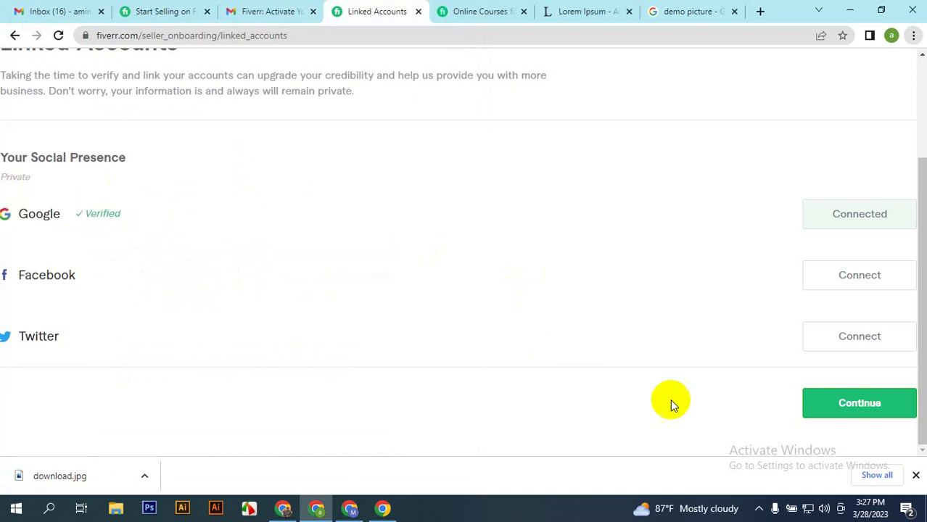
click(834, 411)
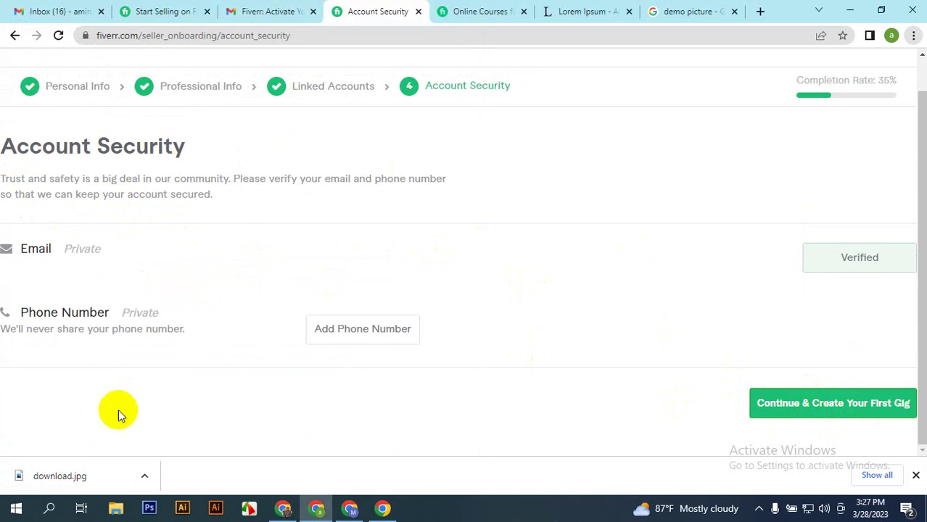
Try creating the first gig, then close the 65%-required 'You're almost done!' notice via Edit Profile.
click(799, 410)
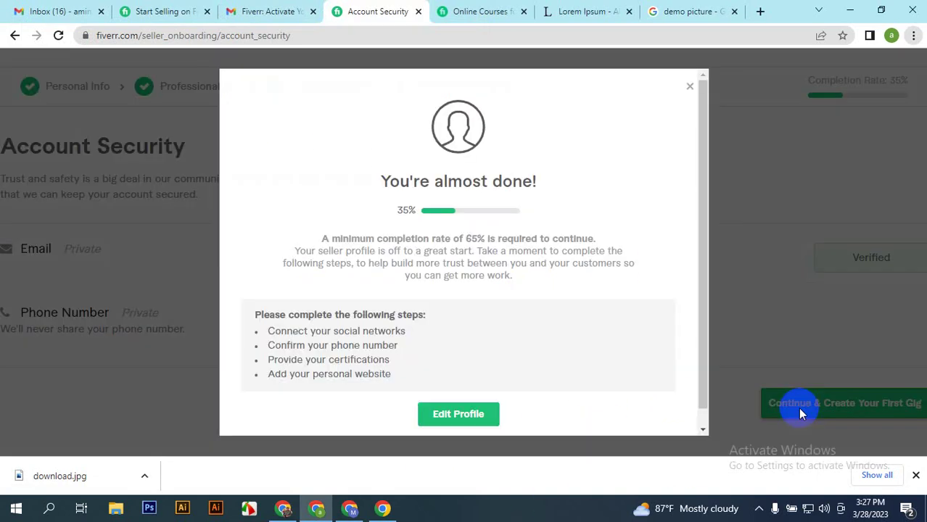
click(482, 419)
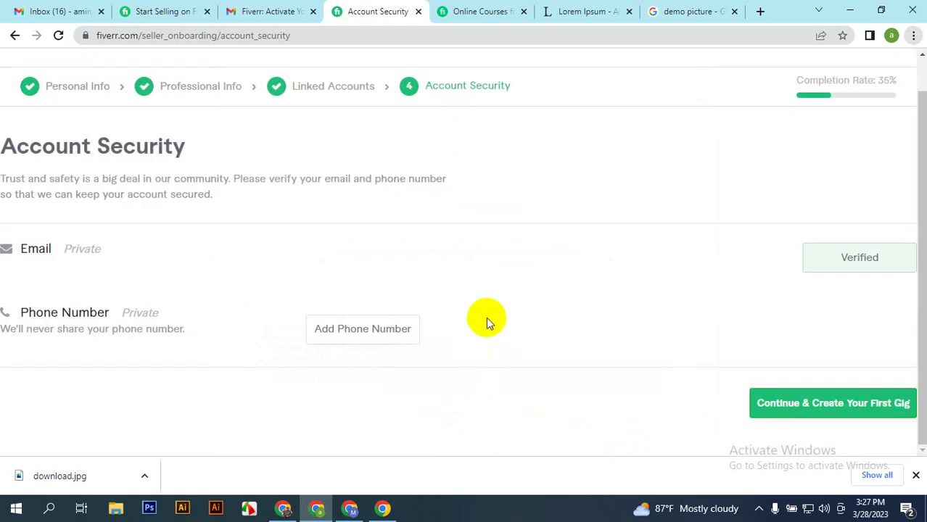
click(842, 412)
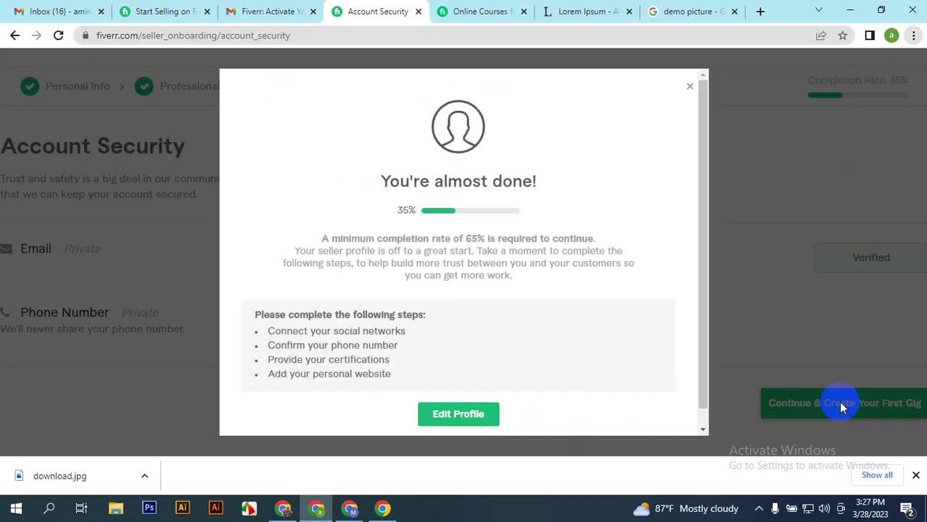
scroll(446, 288, down, 1)
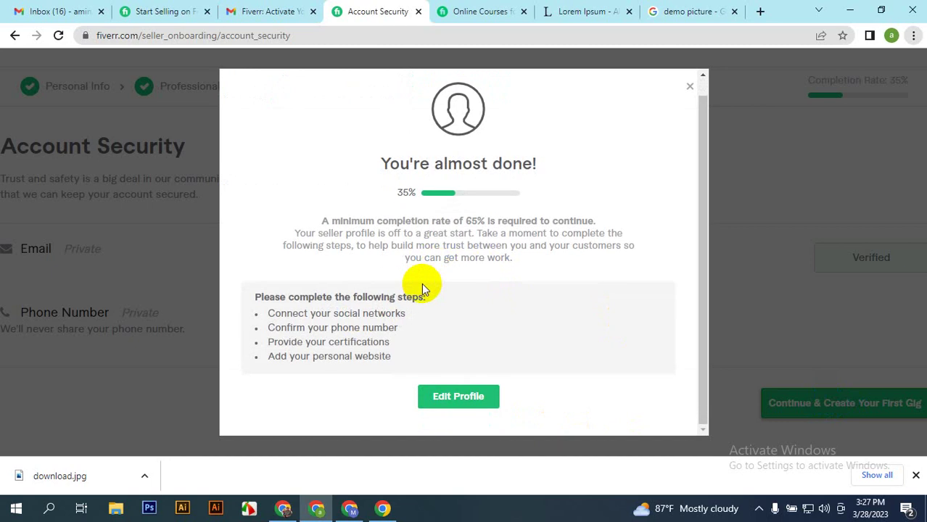
drag(309, 225, 571, 245)
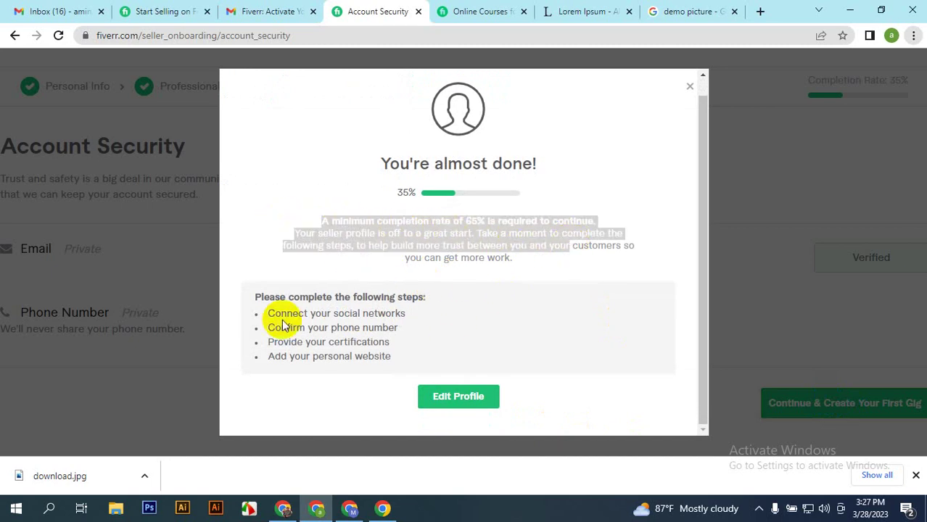
drag(266, 316, 401, 352)
click(466, 396)
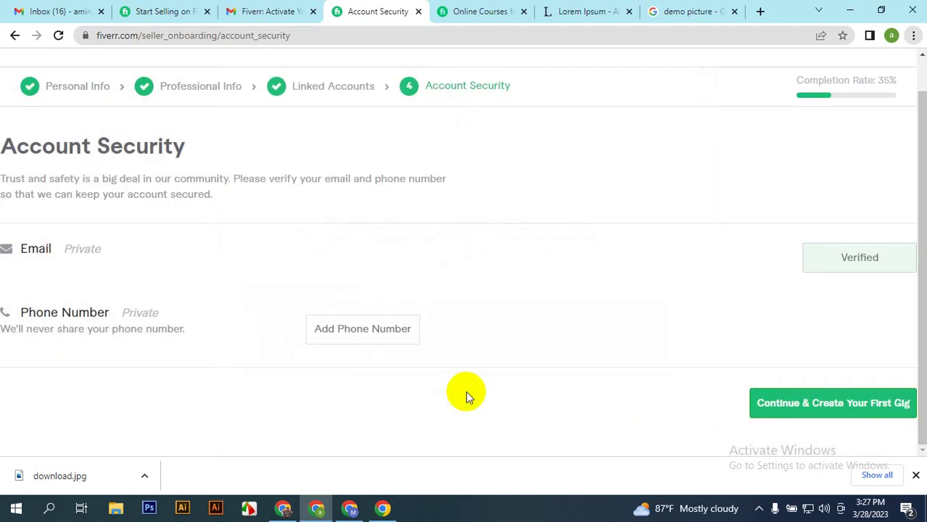
scroll(466, 396, up, 1)
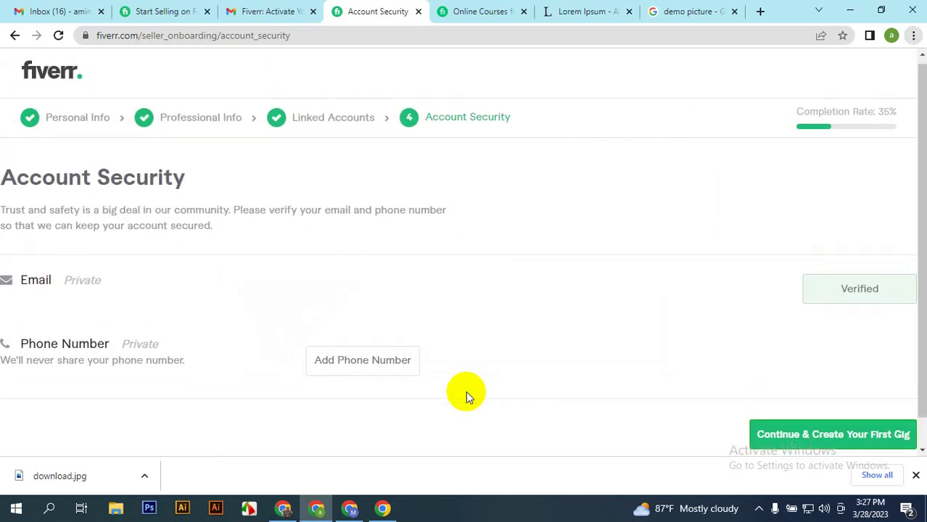
scroll(466, 390, down, 1)
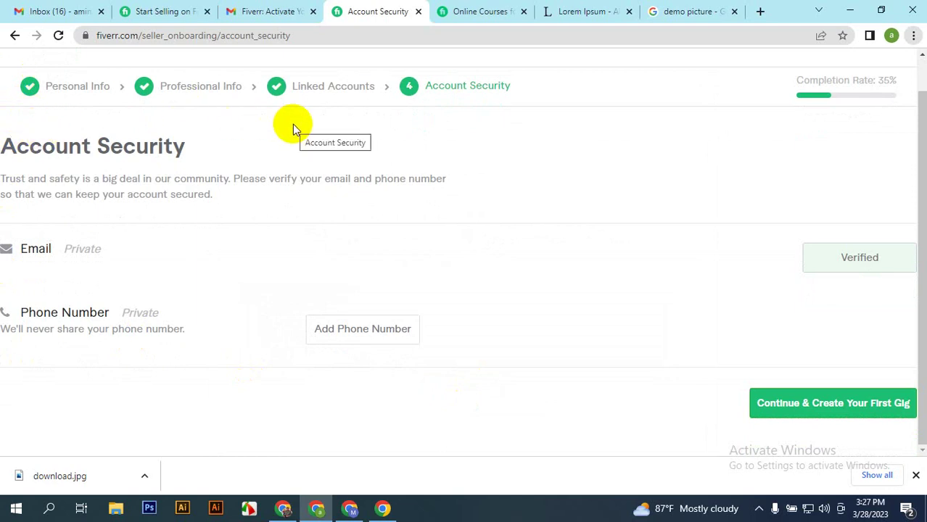
Add the seller's Bangladesh phone number and request an SMS verification code.
click(352, 331)
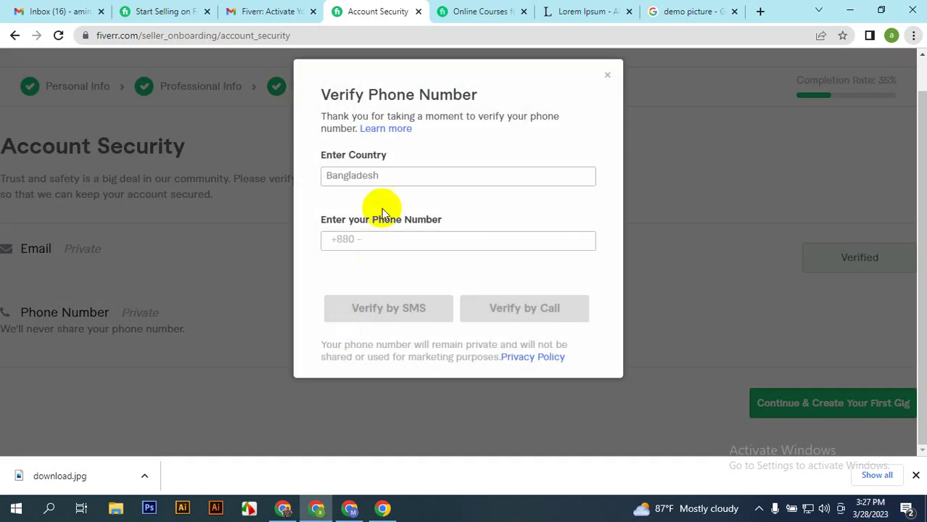
click(385, 176)
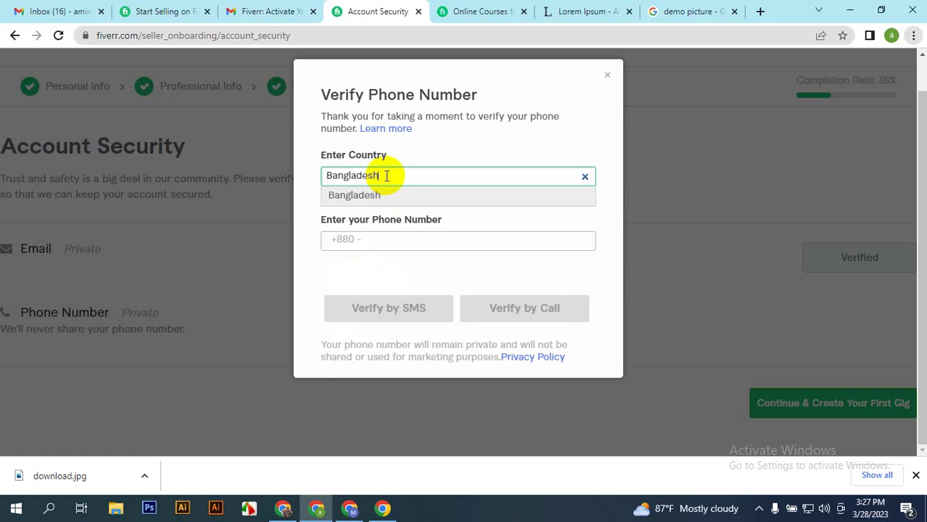
click(390, 240)
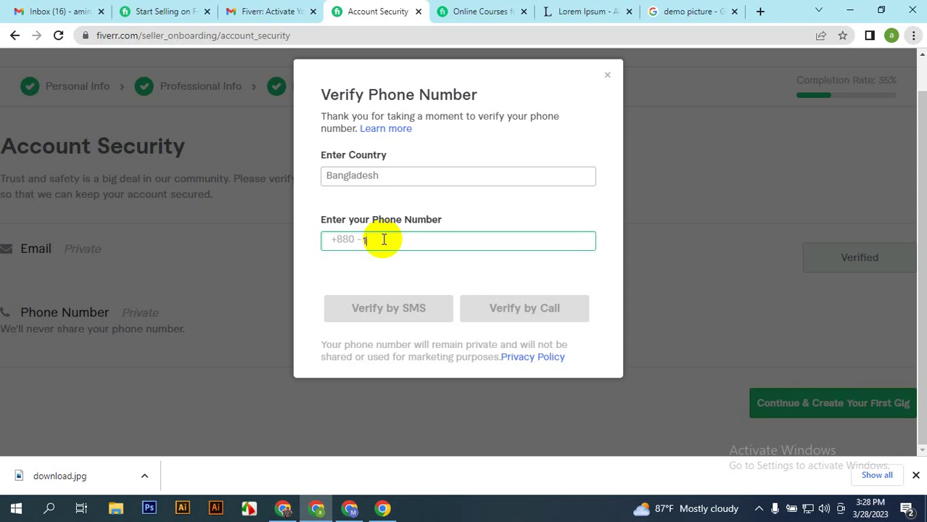
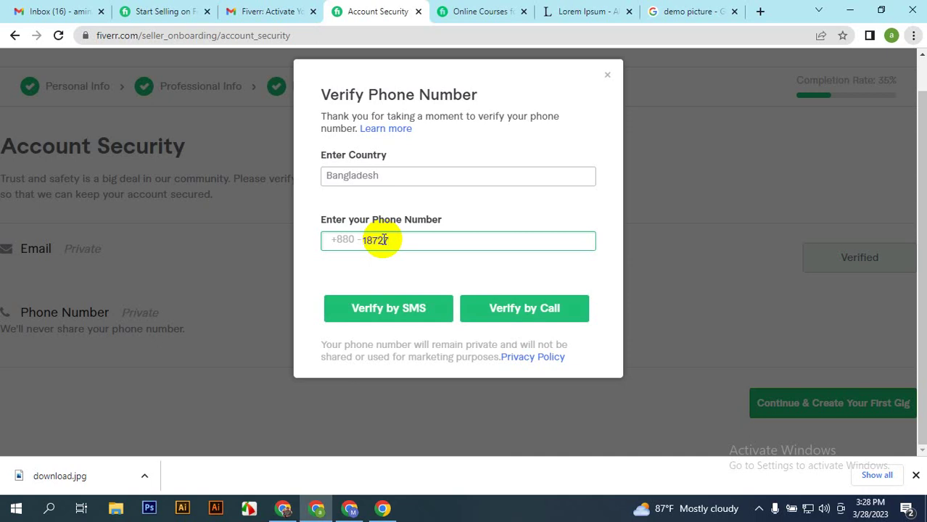
click(408, 308)
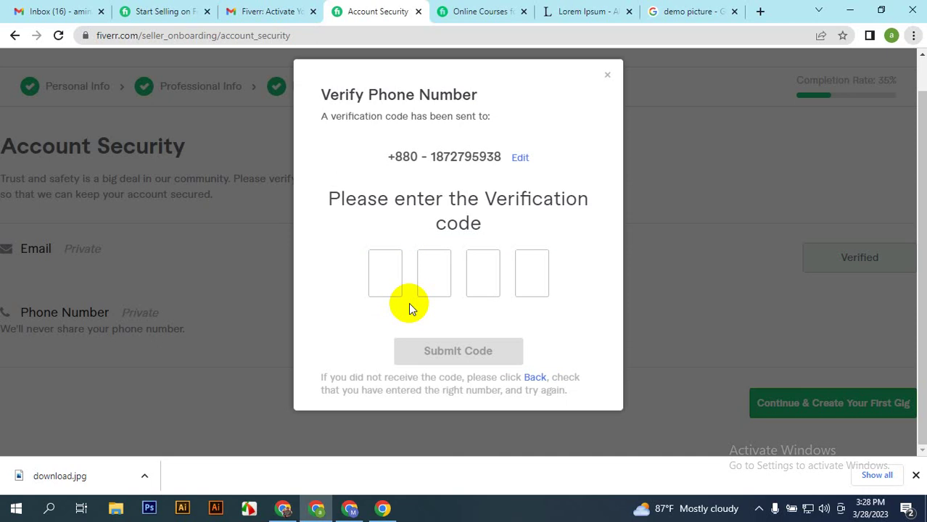
Enter the 4-digit SMS code and submit it.
click(395, 273)
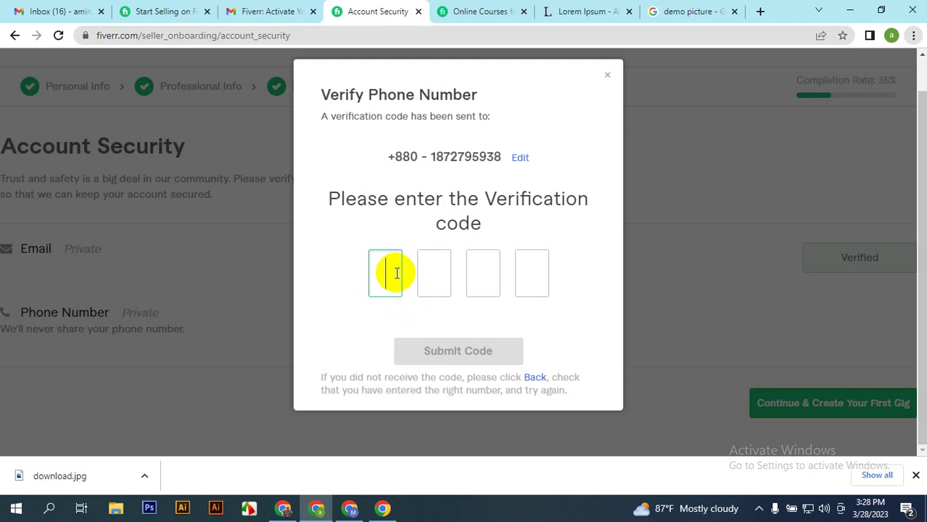
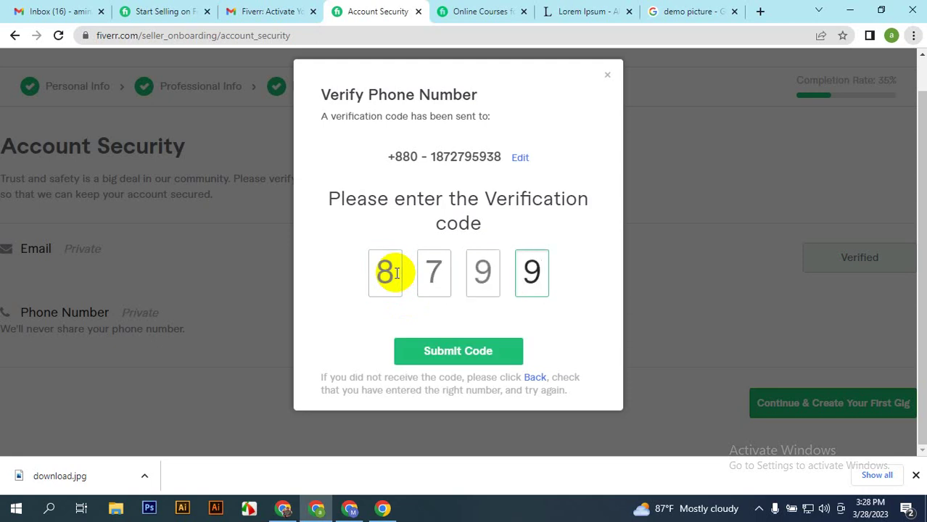
click(463, 350)
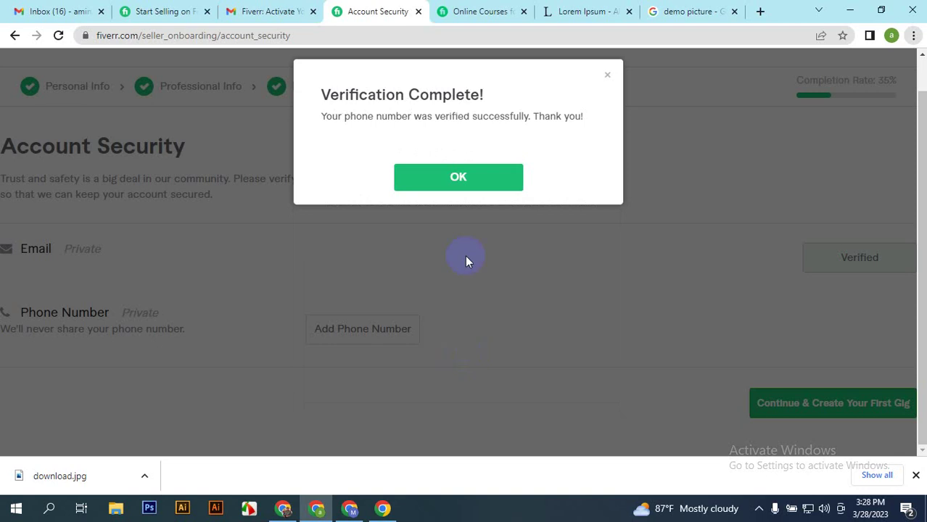
Save 'What was the name of your elementary school?' as the security question with its answer.
click(459, 179)
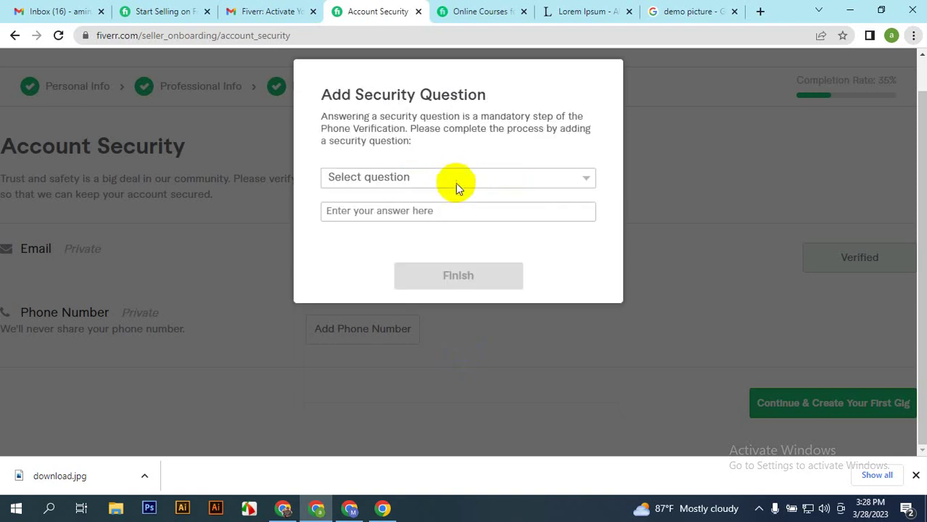
click(443, 178)
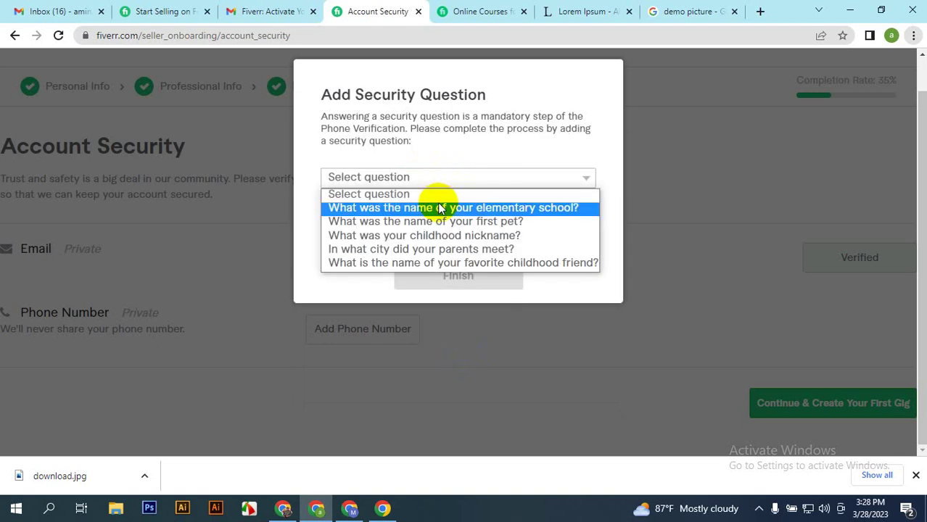
click(440, 208)
click(429, 211)
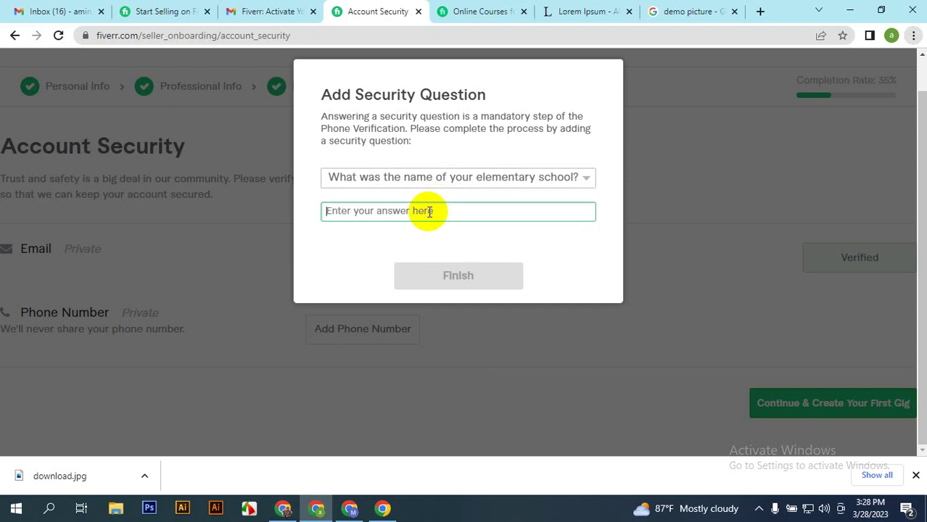
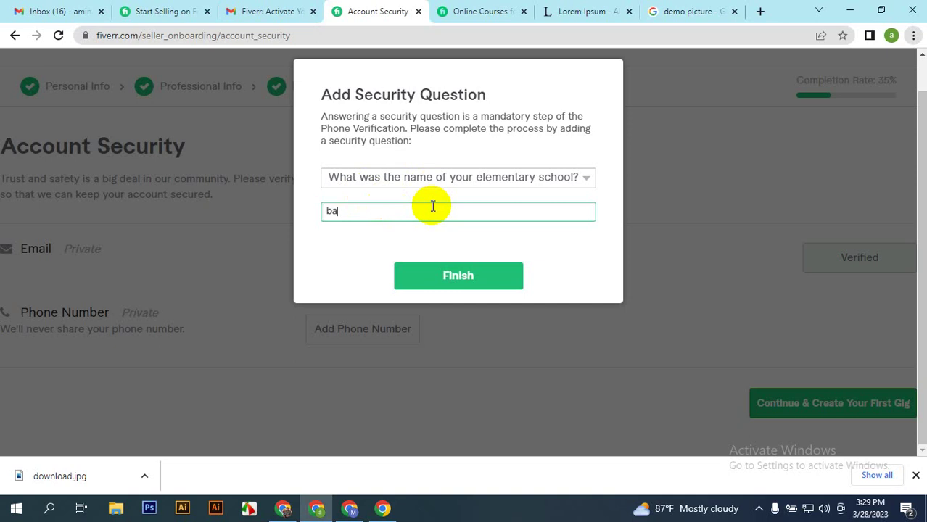
click(450, 268)
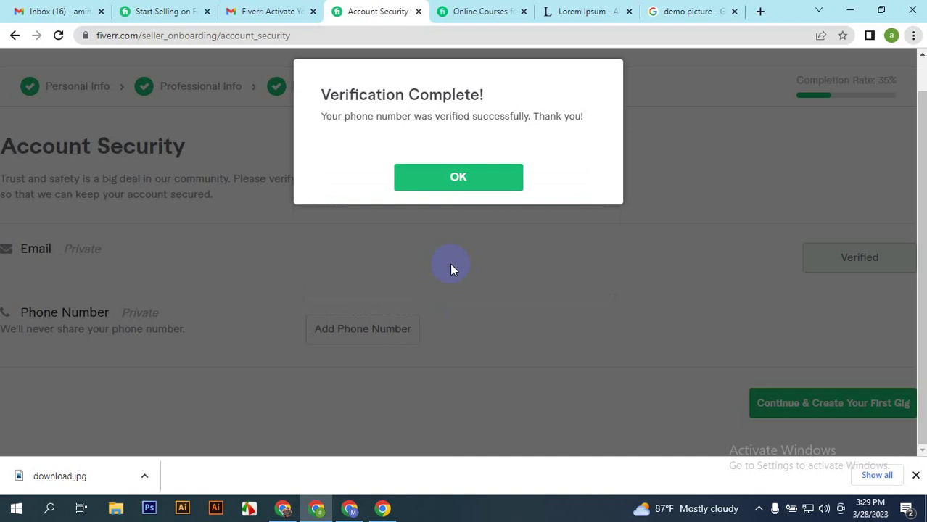
click(462, 174)
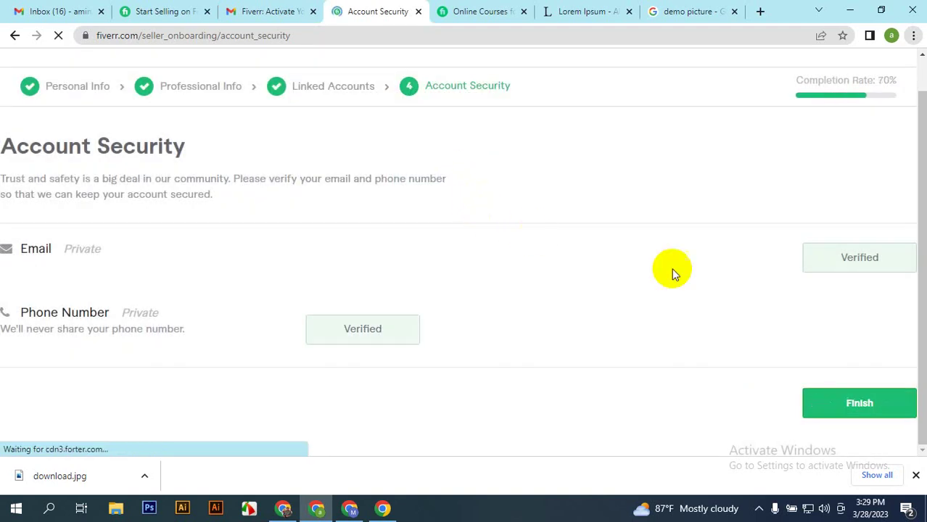
Finish Account Security and confirm the 'Your seller profile is all set!' message with Done.
click(878, 409)
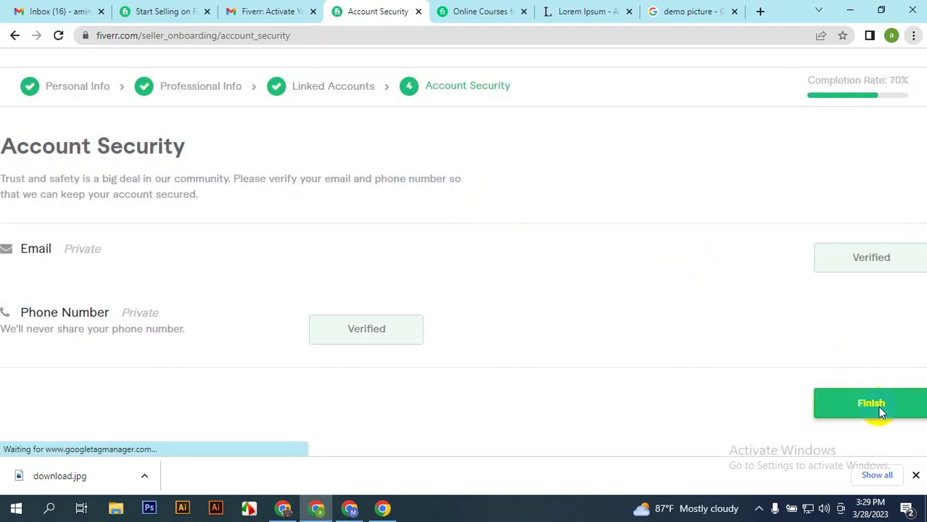
scroll(450, 250, down, 2)
scroll(450, 248, down, 1)
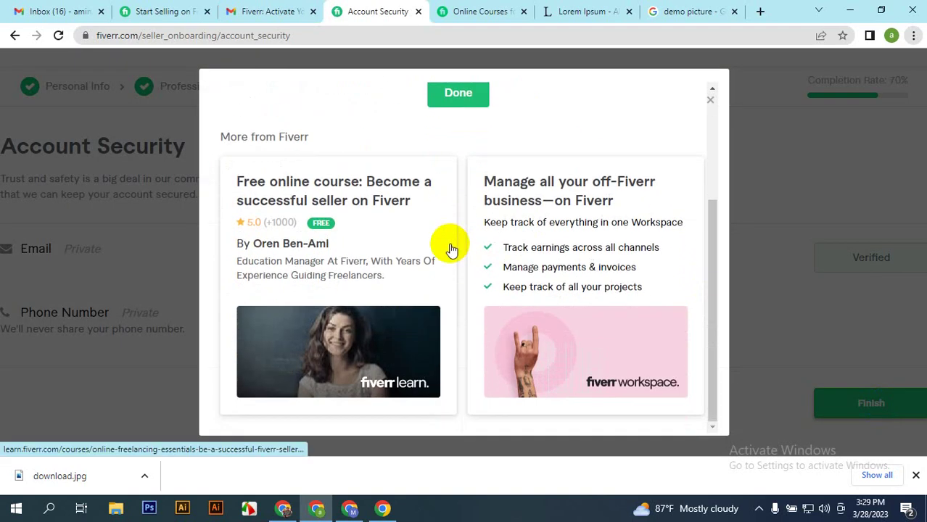
scroll(450, 243, up, 3)
click(453, 251)
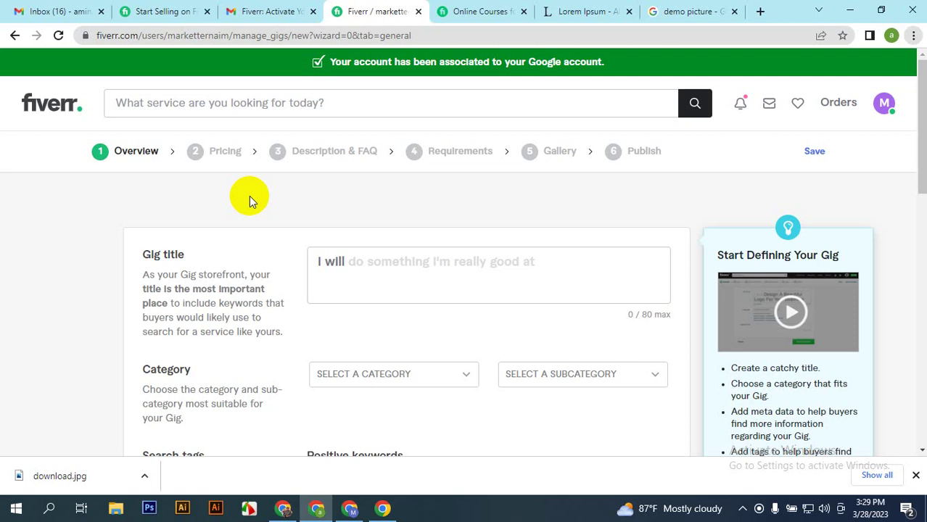
Scroll to the Gig title box and place the cursor after 'I will'.
scroll(358, 232, down, 2)
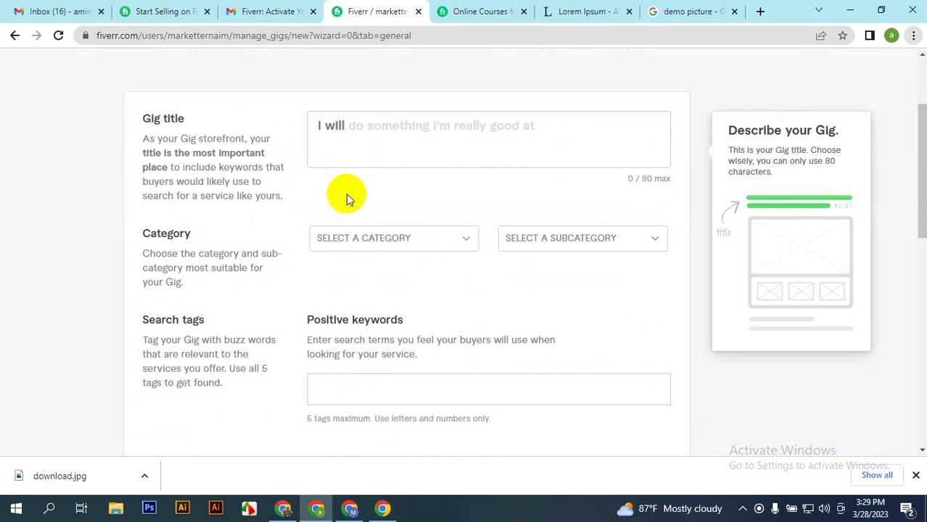
click(375, 131)
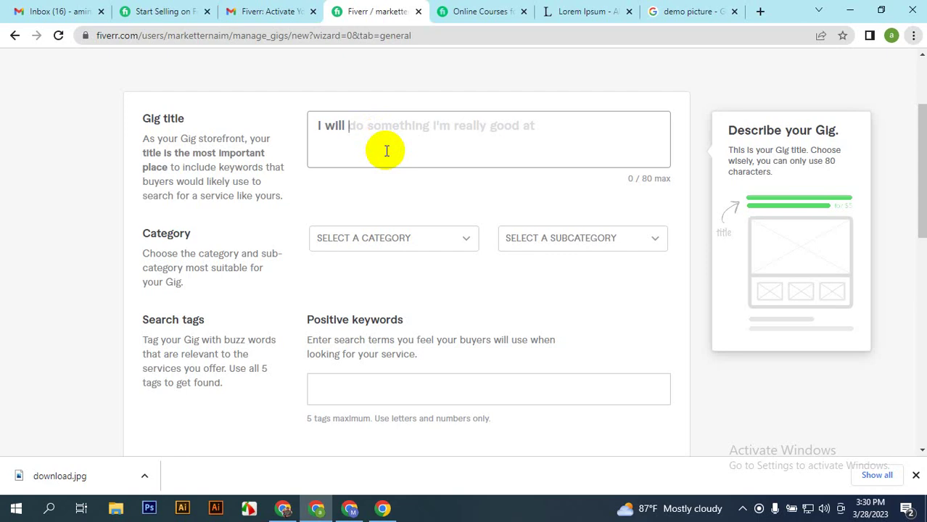
Type 'do digital marketing and social media' after 'I will' in the gig title, fixing a typo.
text(do )
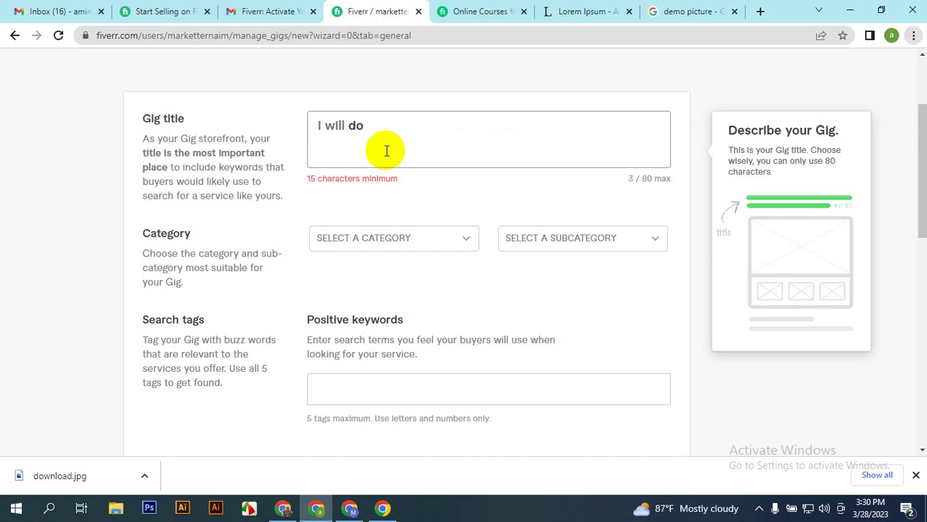
text(digit)
key(BackSpace)
key(BackSpace)
text(ital ma)
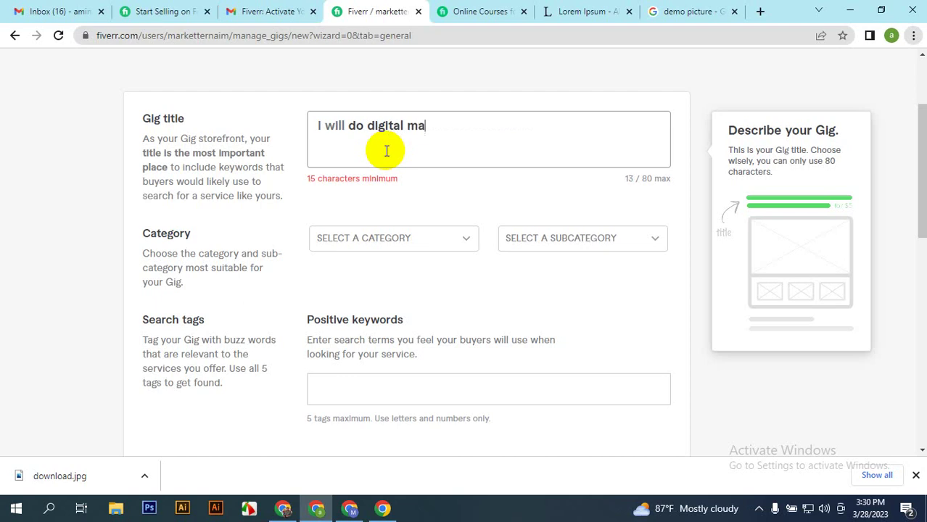
text(rketing)
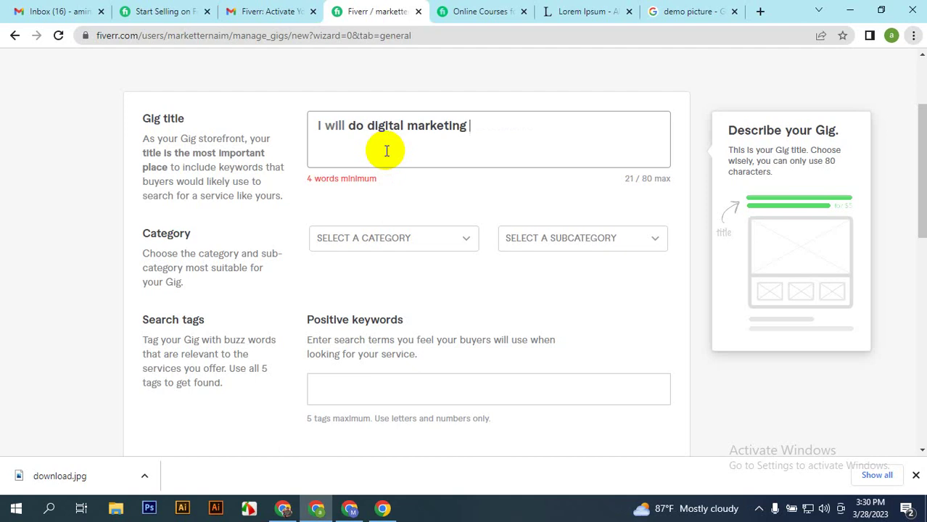
text(and )
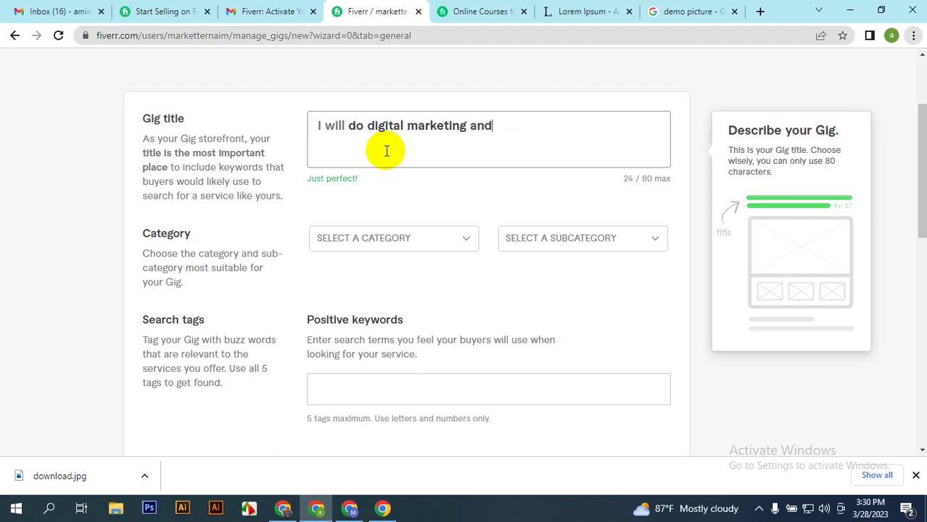
text(so)
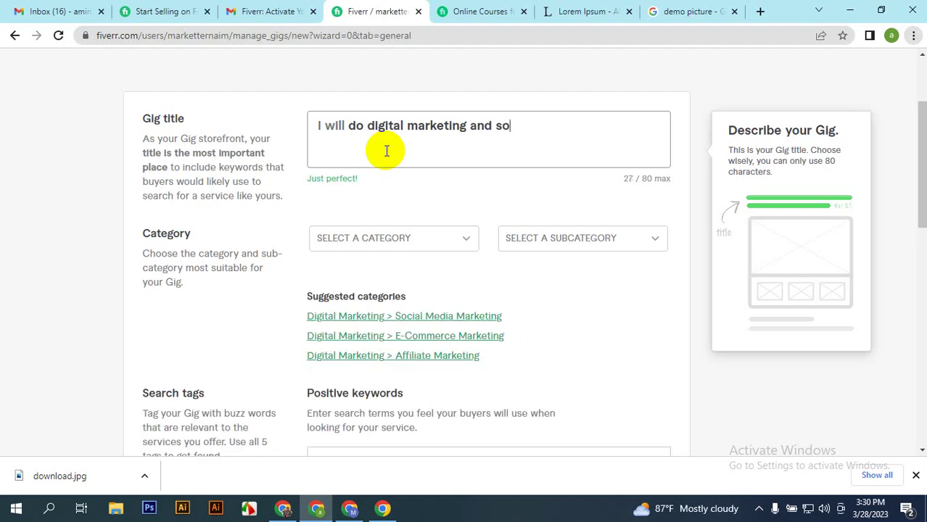
text(cial media)
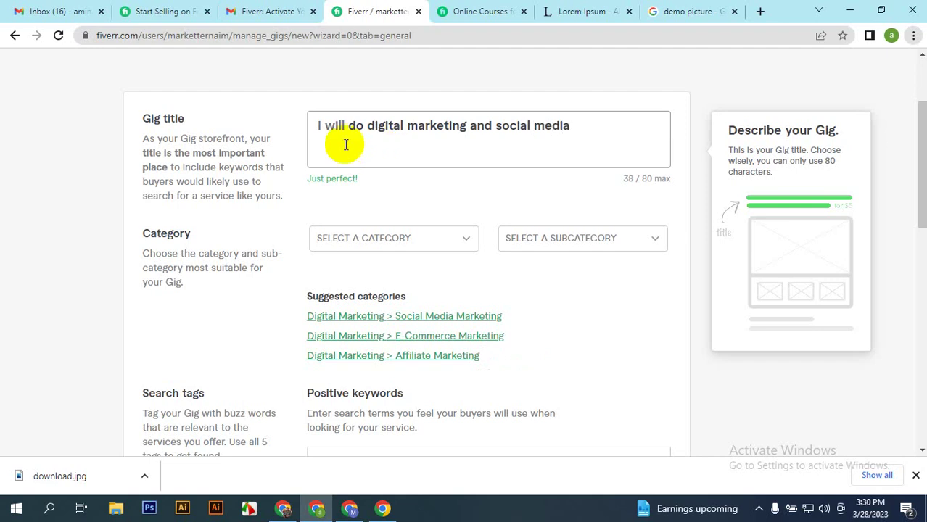
Choose Digital Marketing as the category and Social Media Marketing as the subcategory.
click(382, 237)
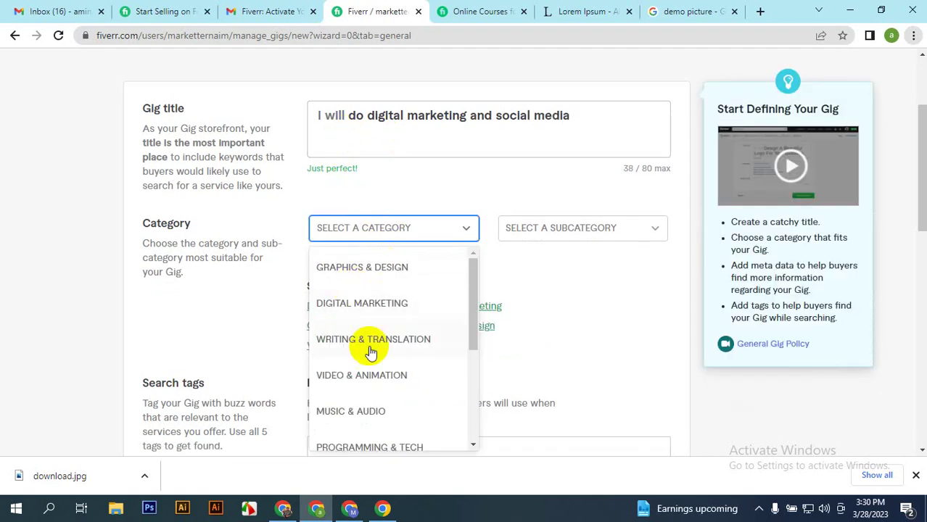
click(362, 303)
click(538, 231)
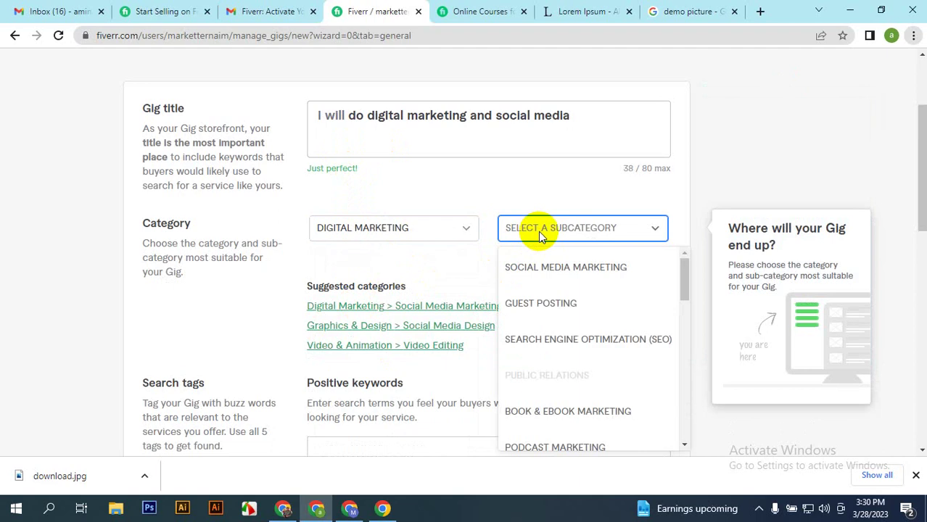
click(562, 268)
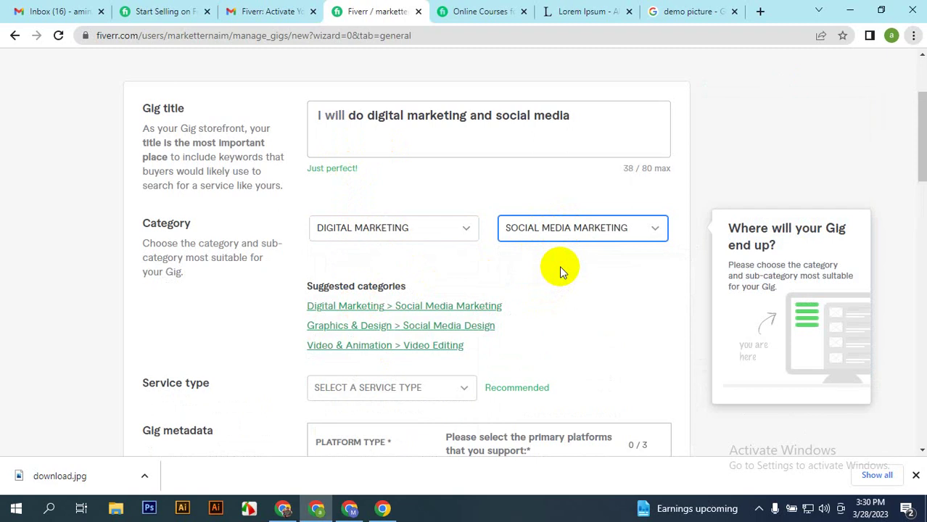
scroll(366, 250, down, 2)
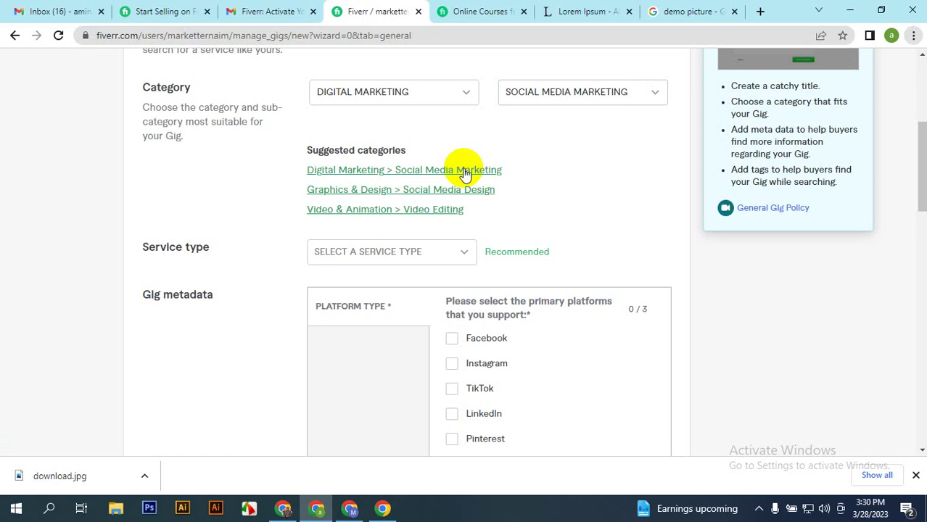
click(426, 172)
Pick Paid Social Media from the service type list.
scroll(427, 172, down, 1)
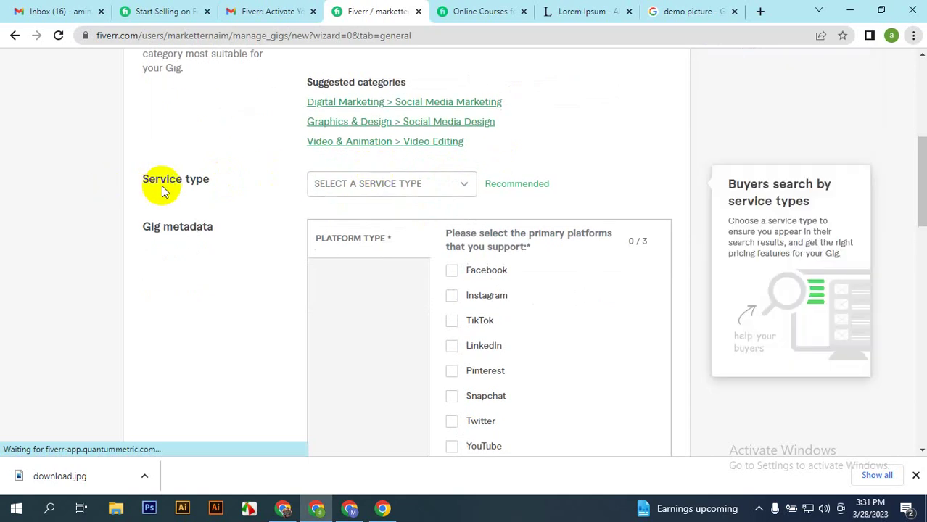
click(365, 191)
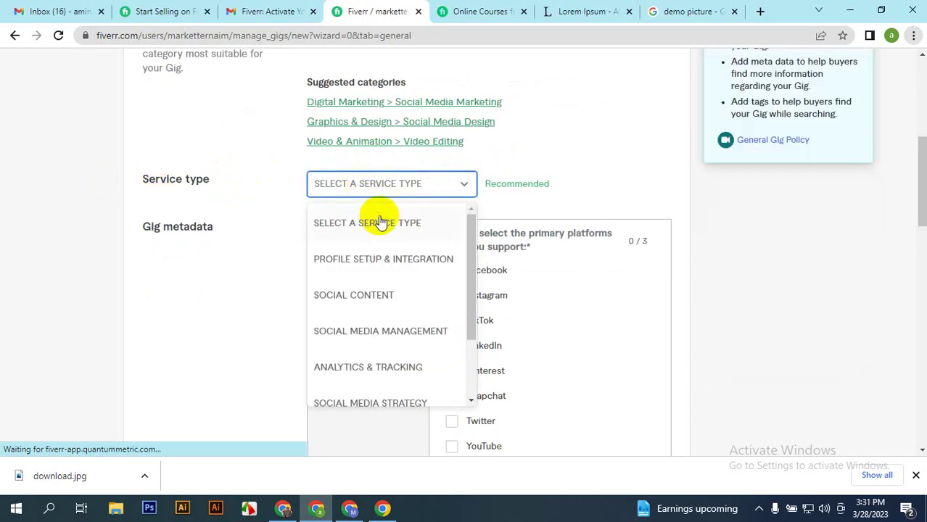
scroll(385, 228, down, 1)
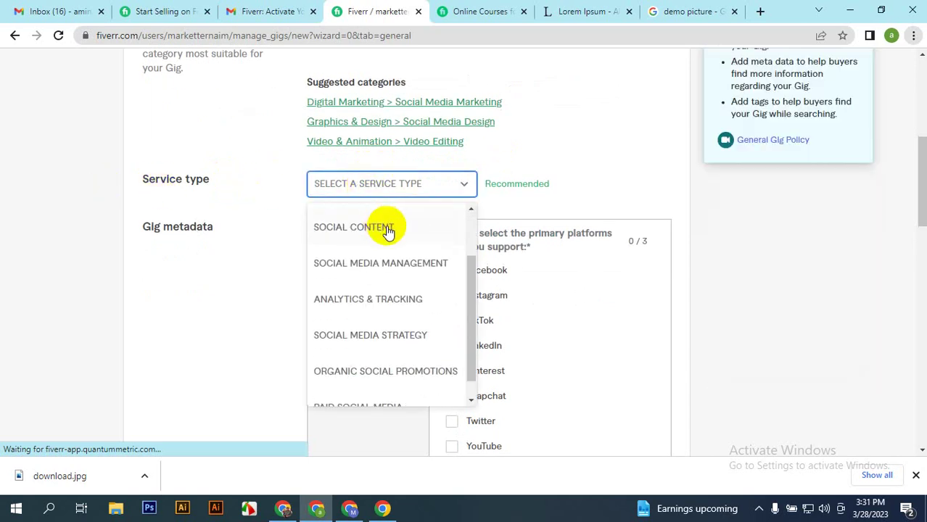
scroll(389, 230, down, 1)
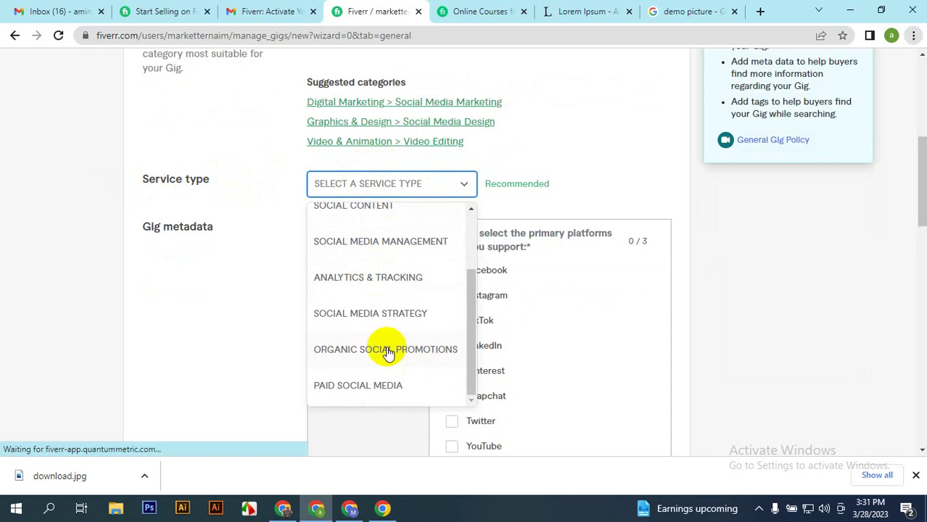
scroll(377, 356, up, 3)
scroll(376, 354, down, 3)
click(383, 389)
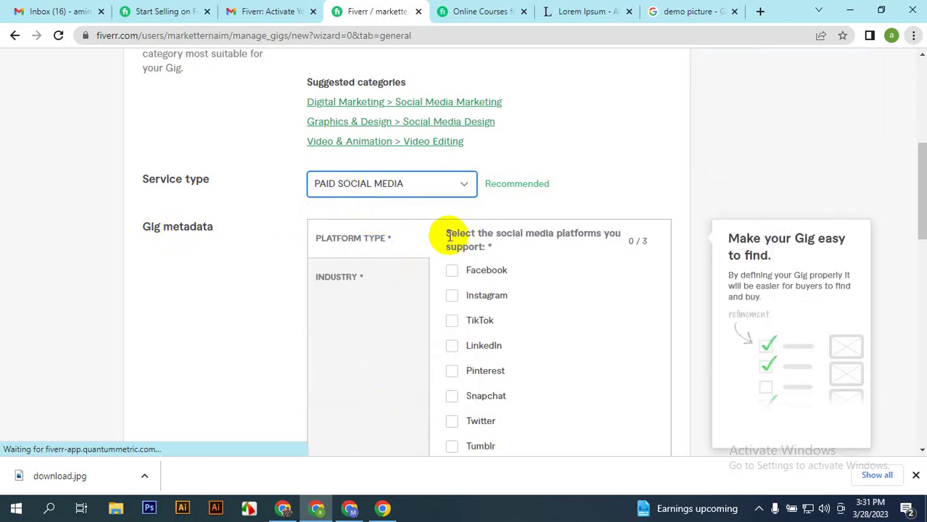
scroll(446, 233, down, 1)
Tick Facebook, Instagram and LinkedIn as the gig's supported platforms.
scroll(384, 195, down, 2)
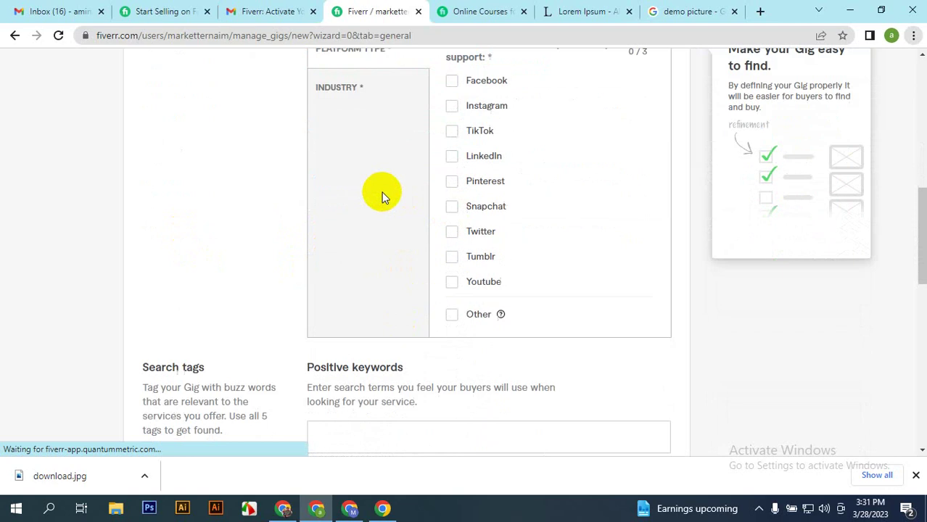
scroll(425, 217, up, 2)
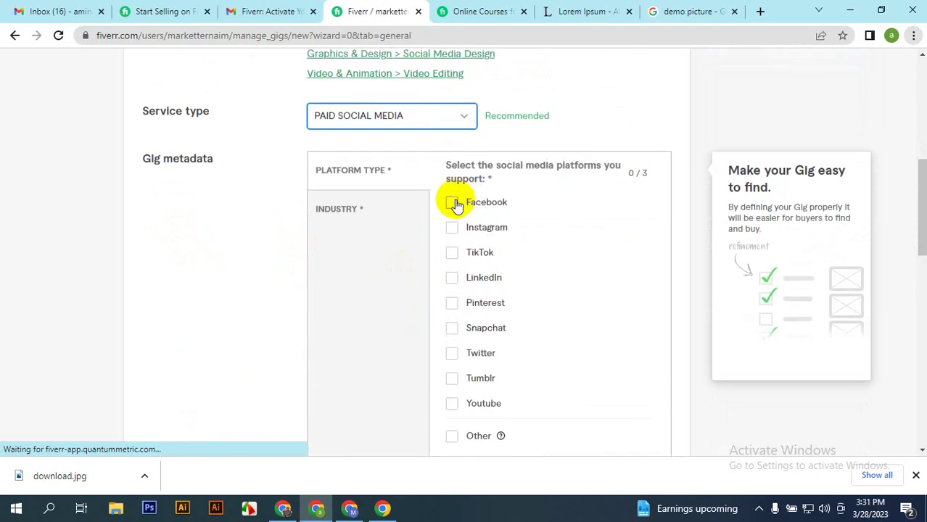
click(452, 204)
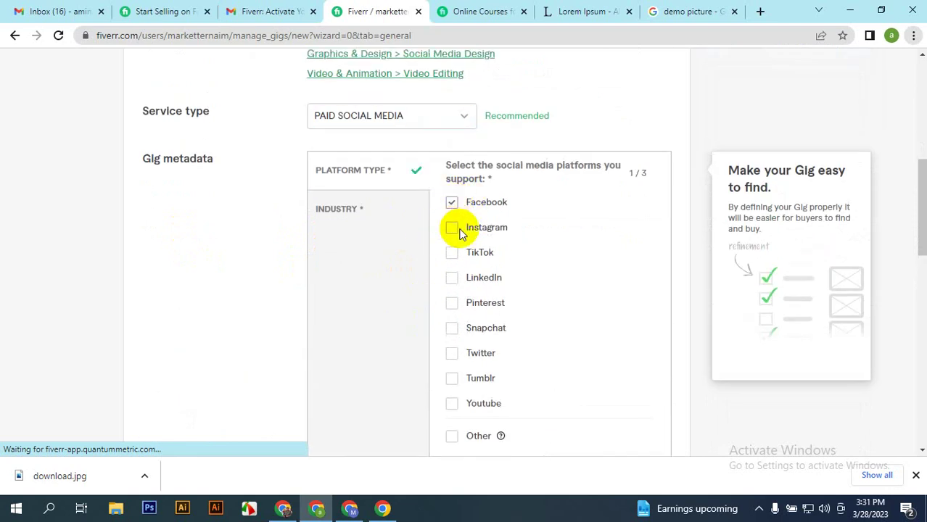
click(450, 230)
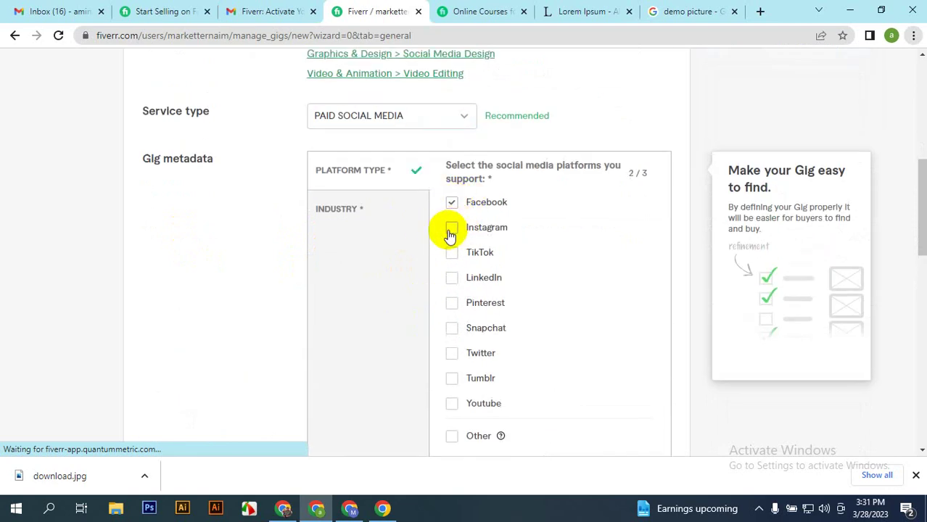
click(451, 278)
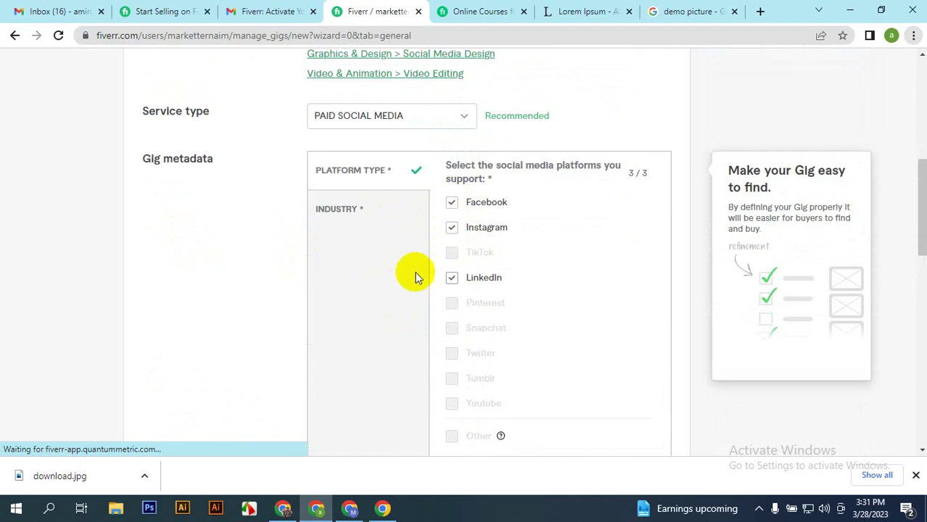
Place the cursor in the Positive keywords field under Search tags.
scroll(415, 276, down, 3)
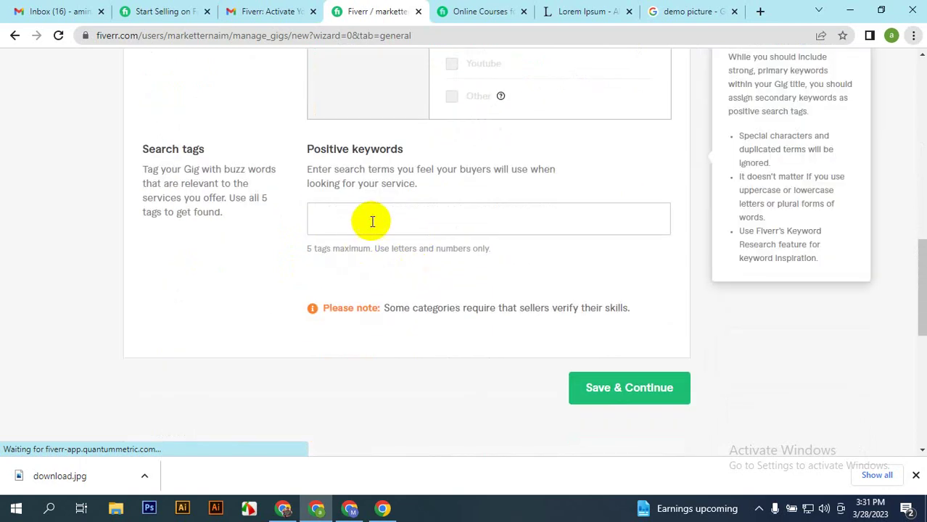
click(372, 219)
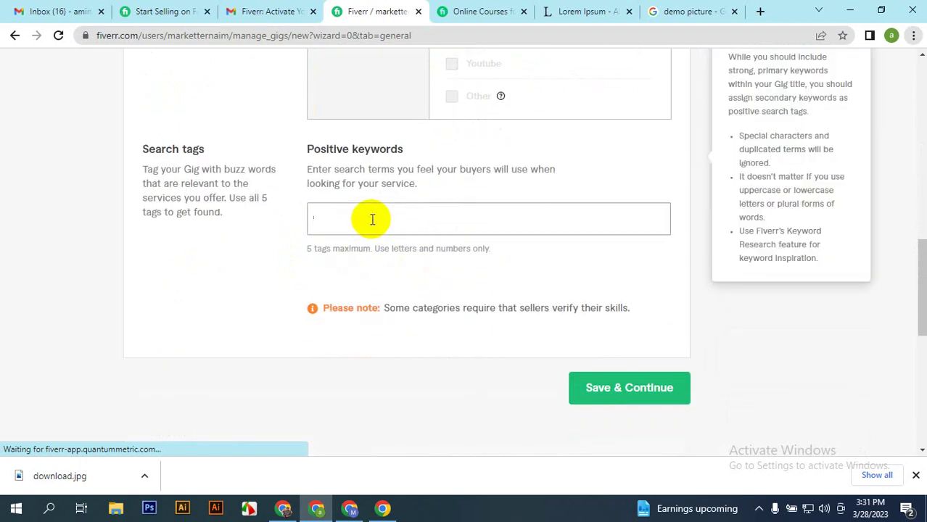
scroll(370, 219, up, 5)
scroll(370, 219, down, 4)
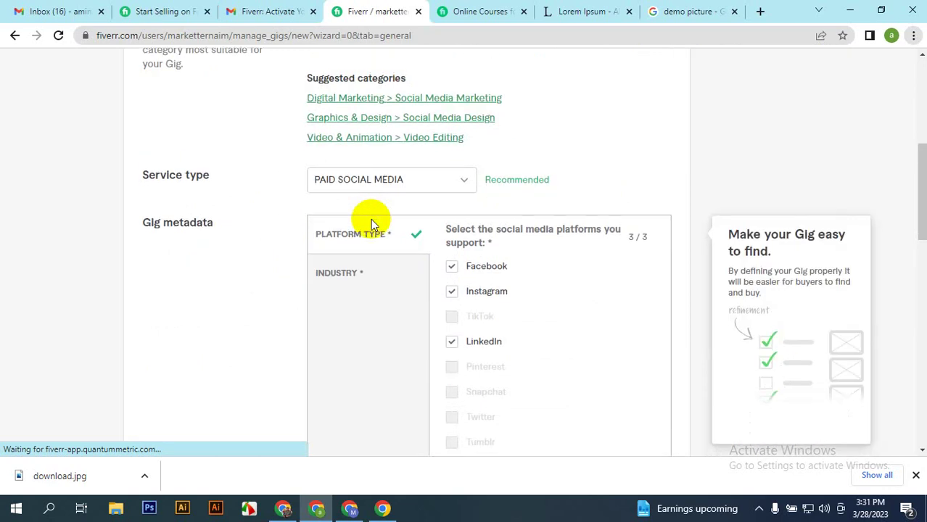
scroll(371, 219, down, 2)
click(356, 217)
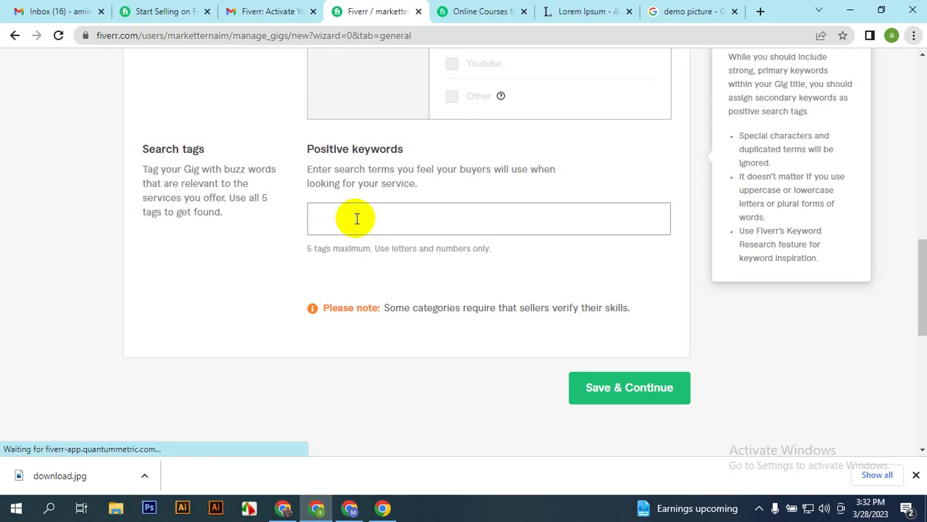
Search Google for 'fiverr' in a new tab and open the Fiverr marketplace home page.
click(759, 11)
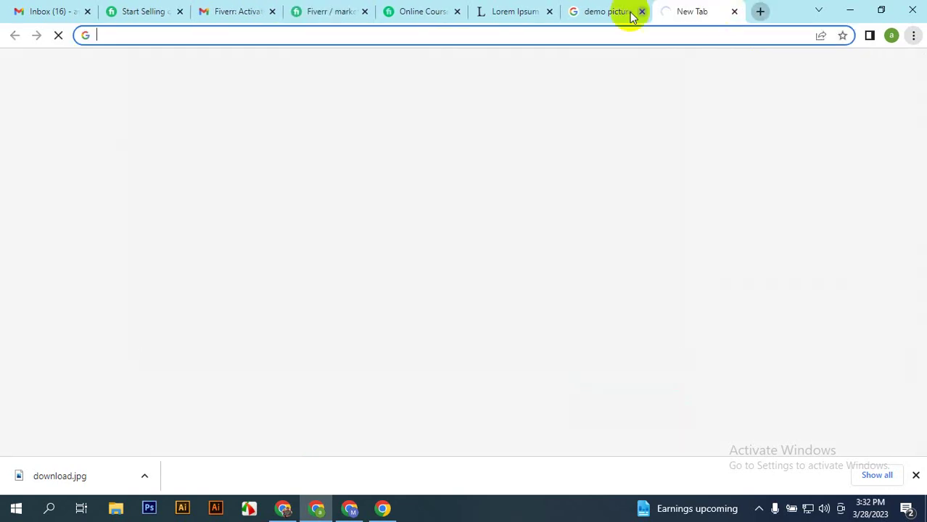
click(603, 32)
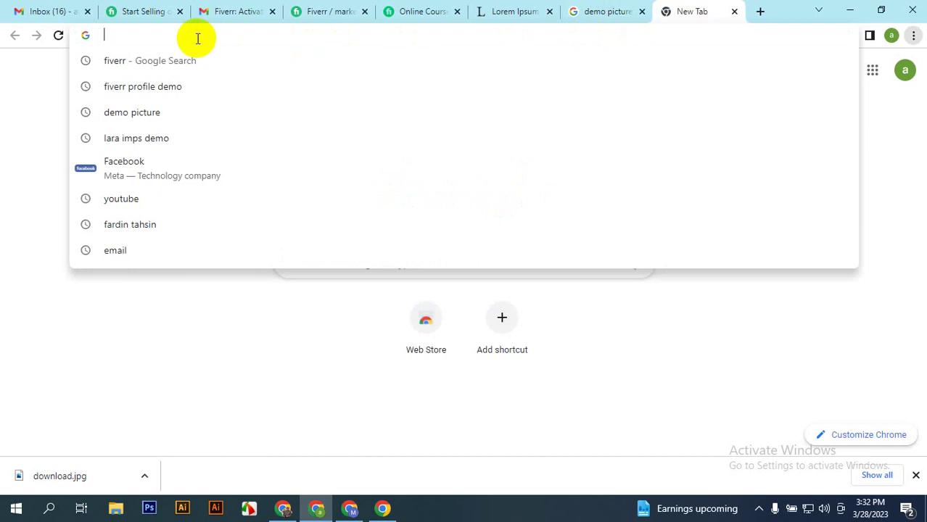
click(281, 61)
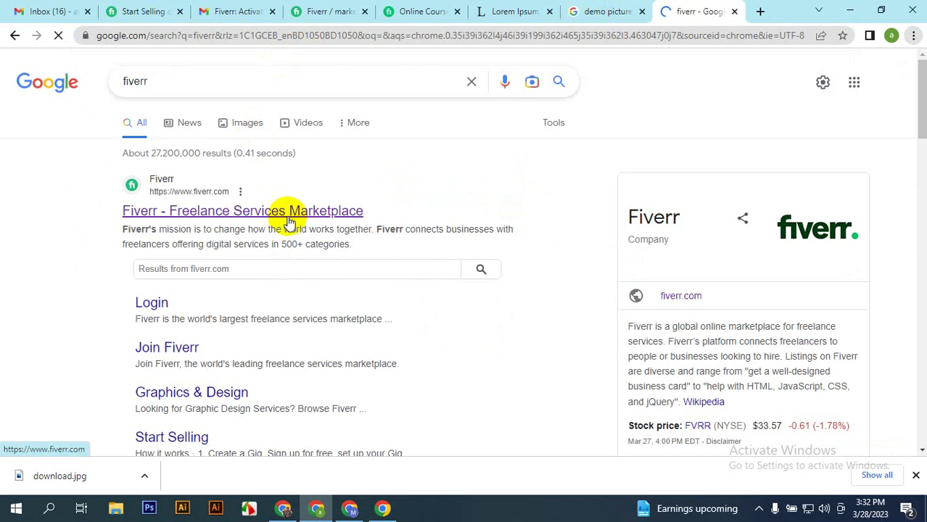
click(289, 221)
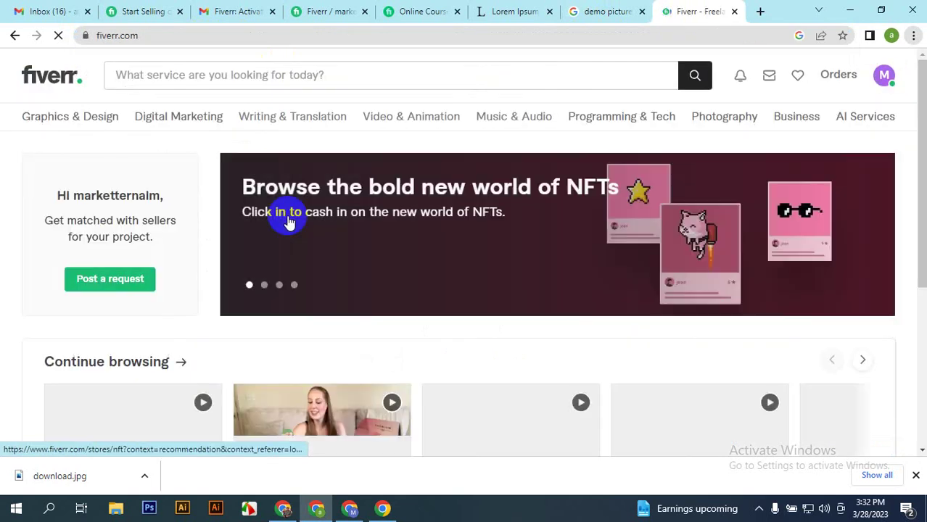
Open an unboxing-video gig and scroll down to highlight its Related Tags.
scroll(312, 228, down, 5)
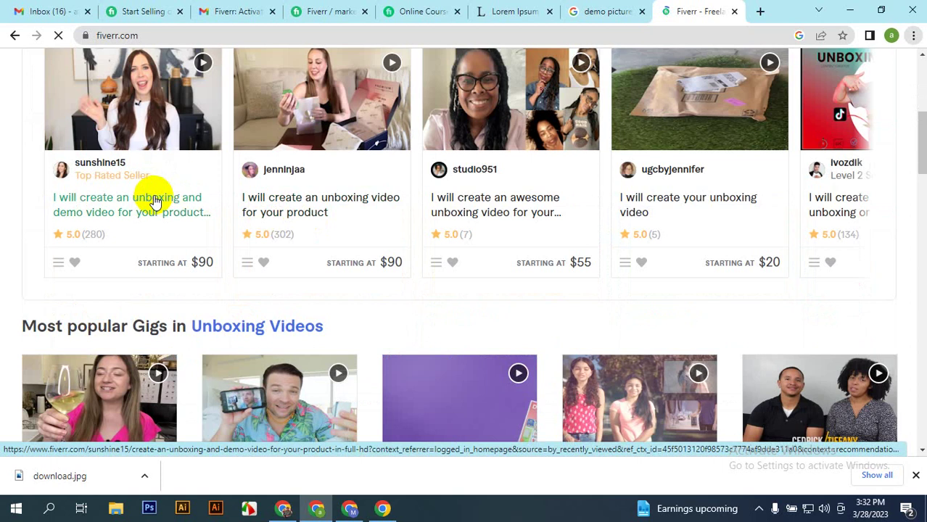
click(154, 201)
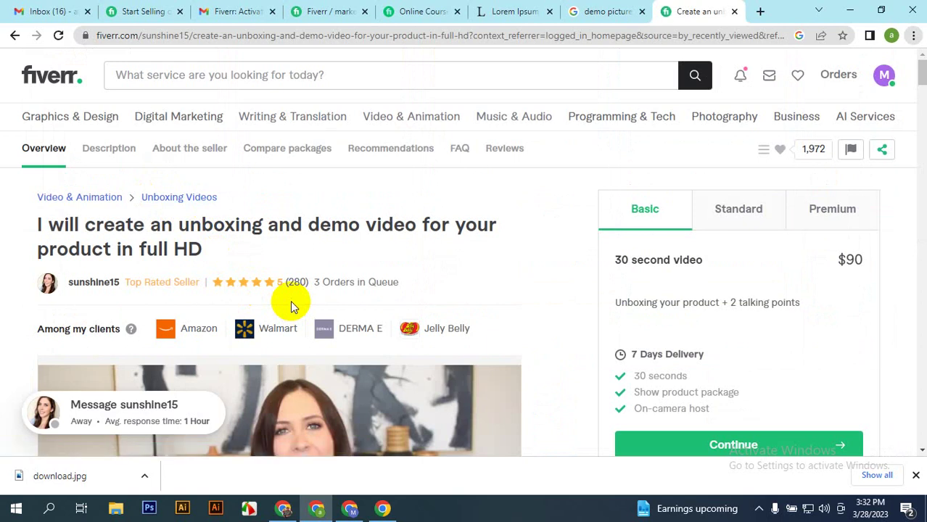
scroll(292, 297, down, 10)
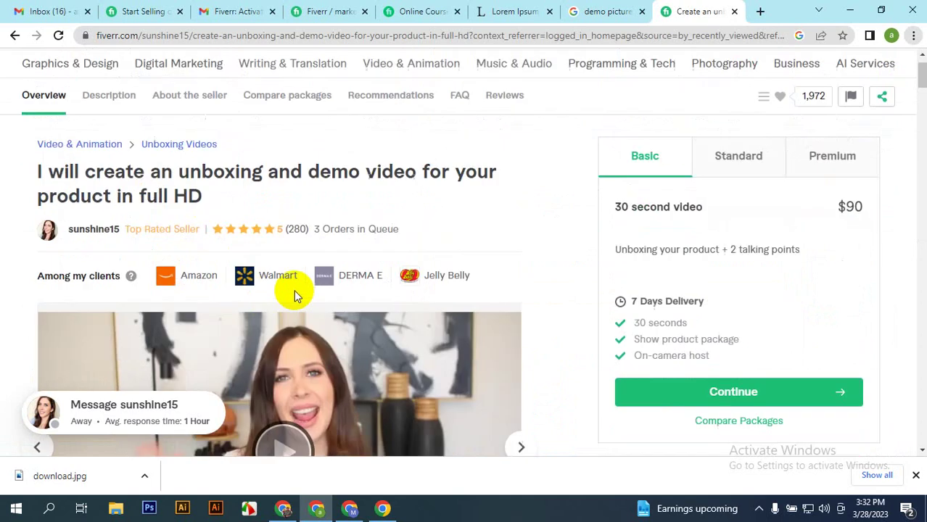
scroll(250, 222, down, 7)
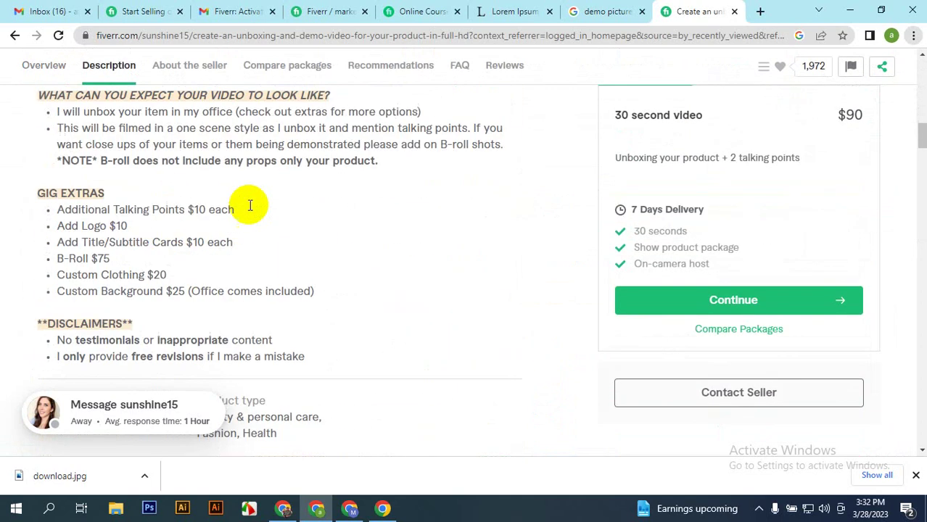
scroll(248, 204, down, 10)
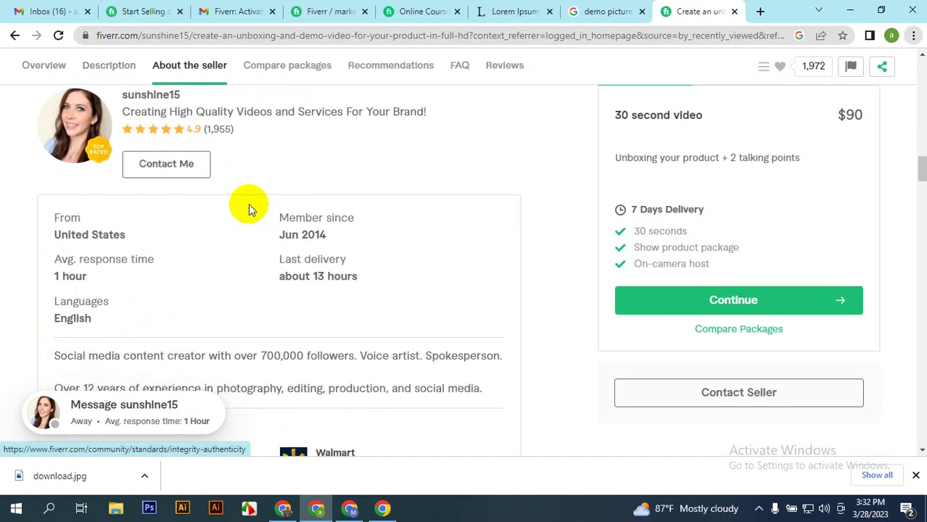
scroll(248, 209, down, 11)
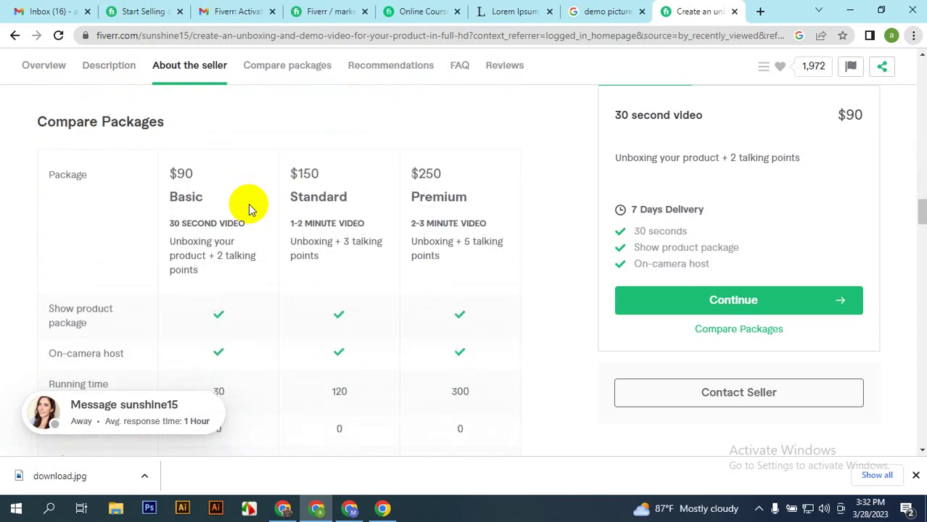
scroll(250, 209, down, 10)
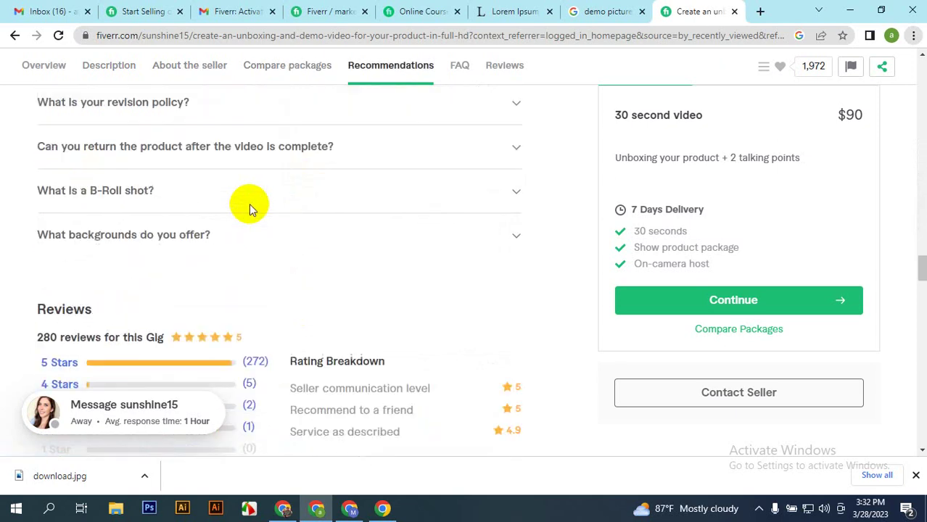
scroll(251, 209, down, 10)
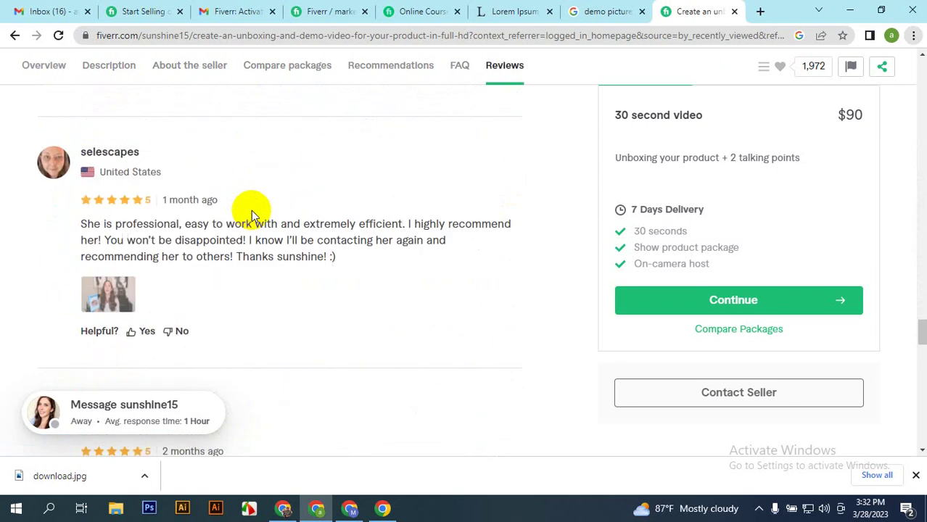
scroll(251, 210, down, 2)
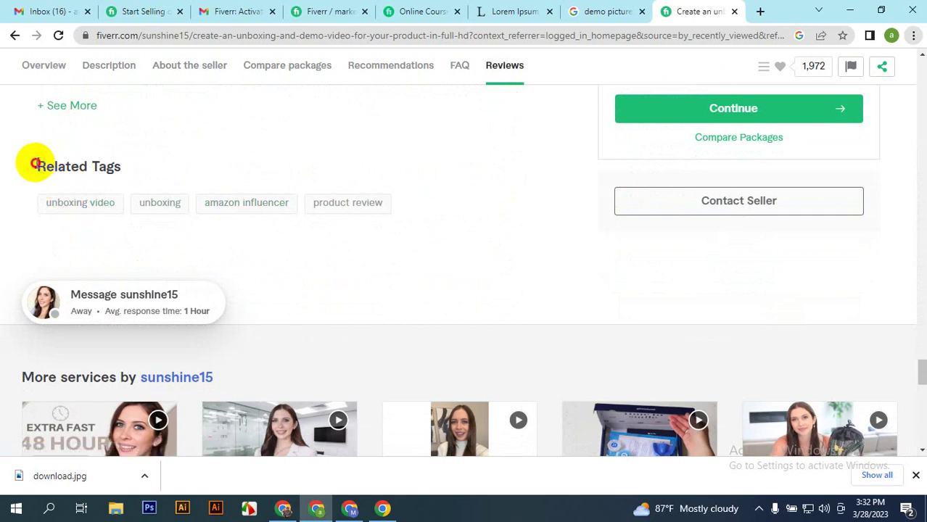
drag(35, 163, 412, 210)
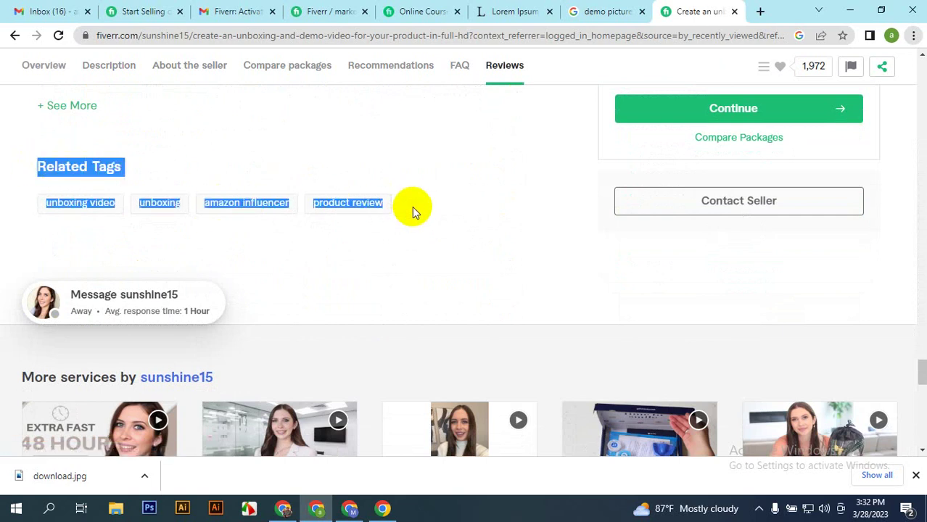
Return to the manage_gigs tab and scroll the new-gig form back to Category and metadata.
click(412, 207)
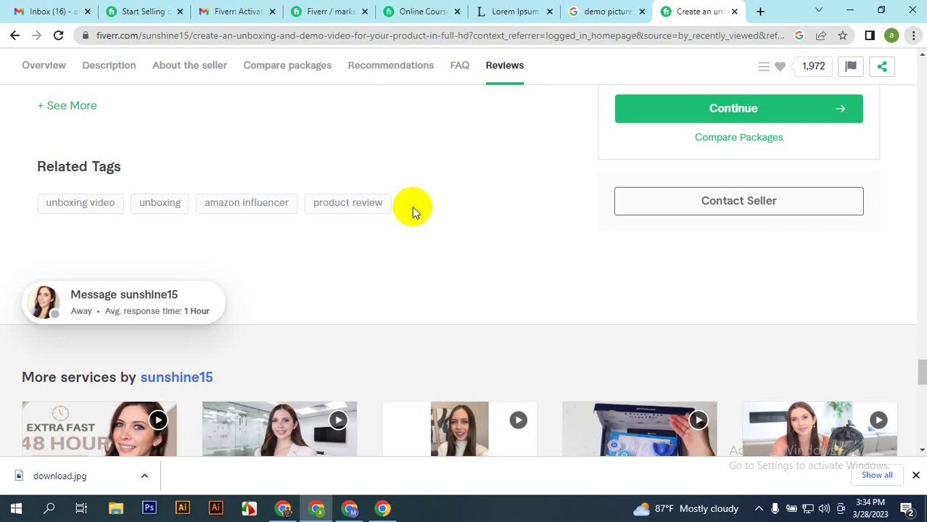
click(423, 11)
click(330, 22)
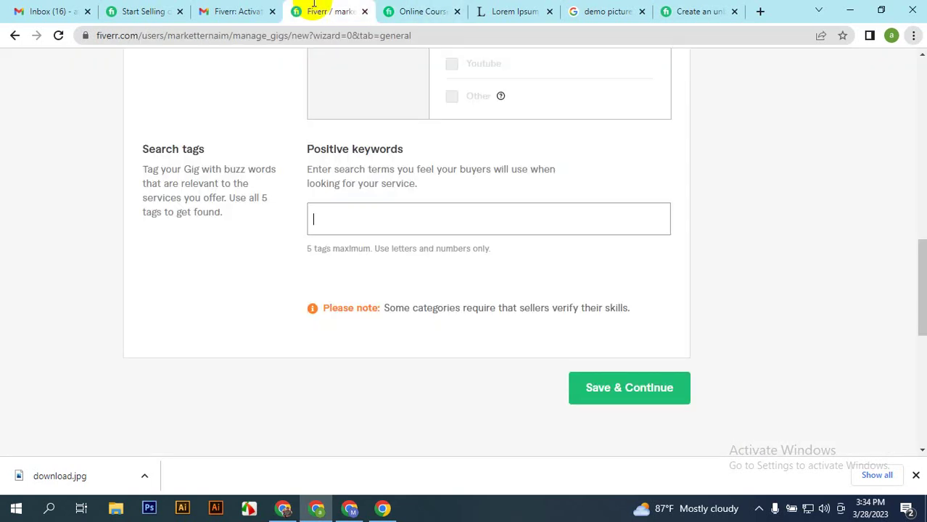
click(433, 224)
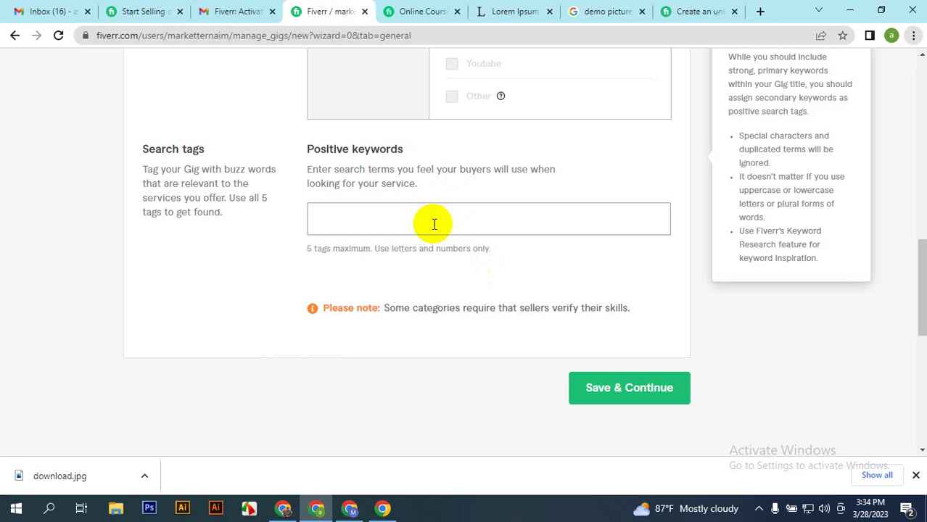
scroll(433, 224, up, 5)
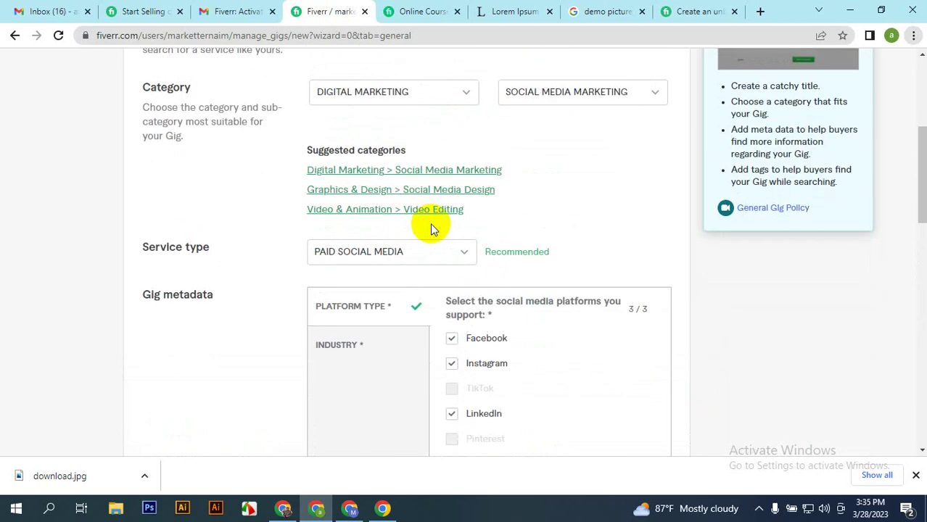
Add FACEBOOK ADS, FACEBOOK ADVERTISING and FACEBOOK ACCOUNT from the keyword suggestions.
scroll(492, 272, down, 1)
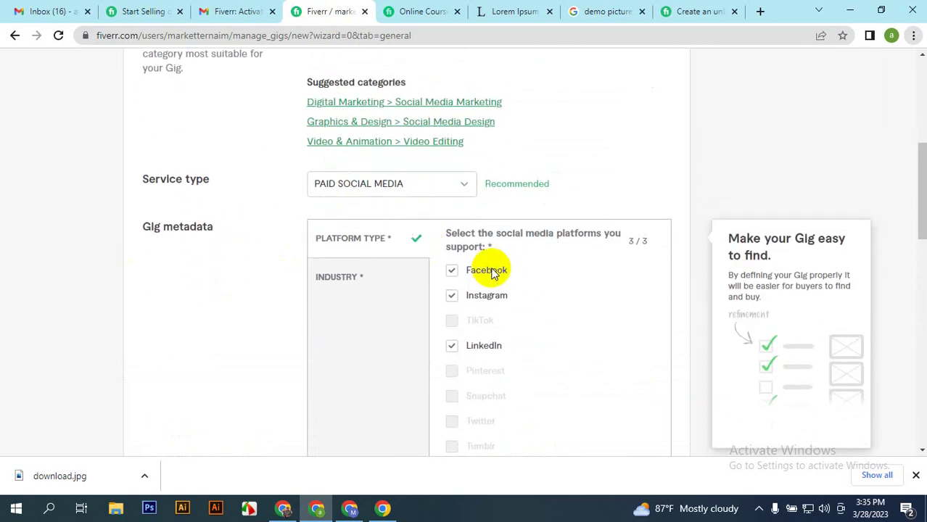
scroll(446, 190, down, 5)
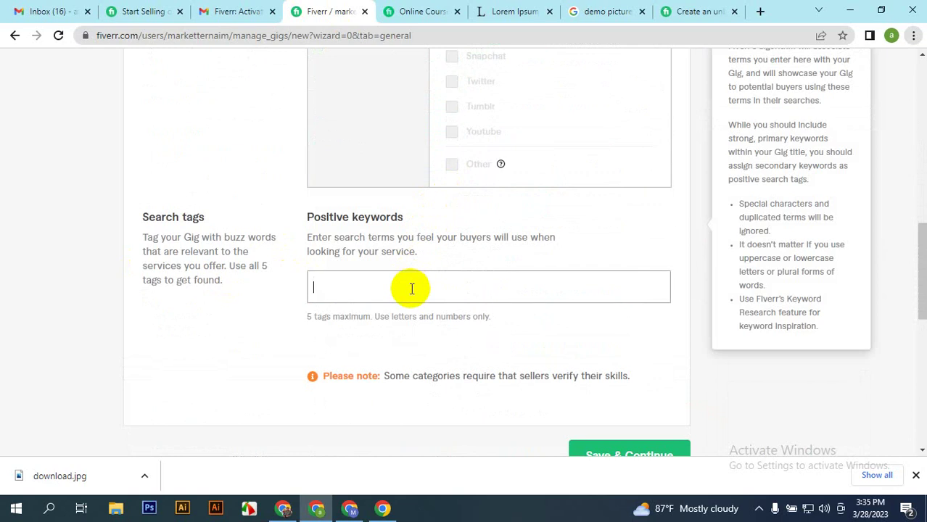
text(ace)
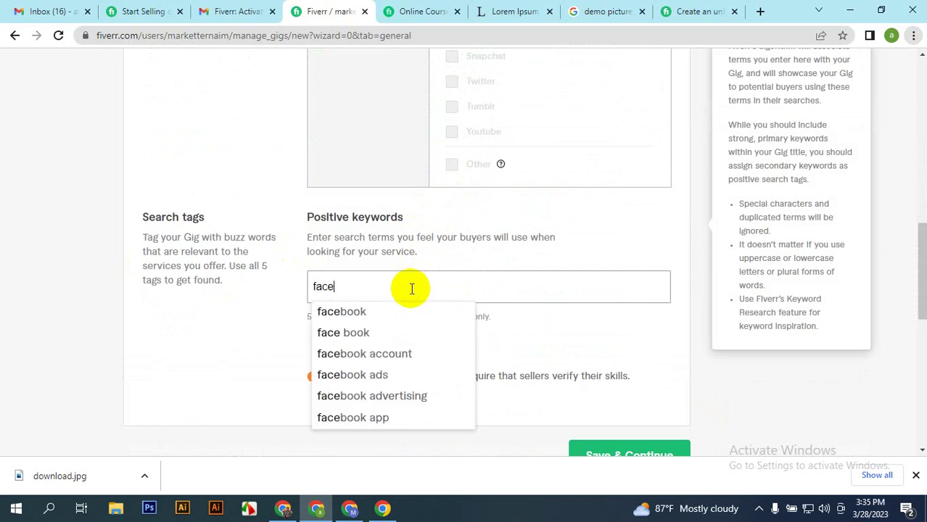
text(b)
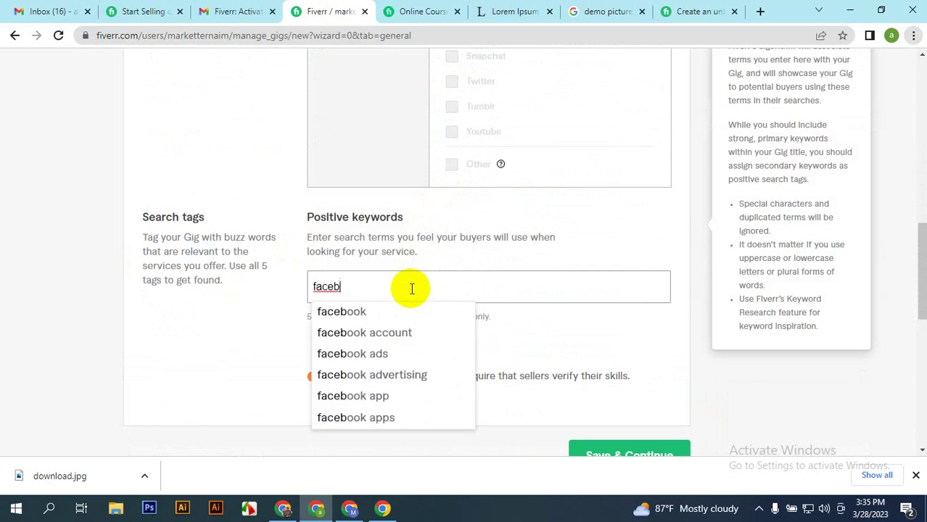
click(388, 353)
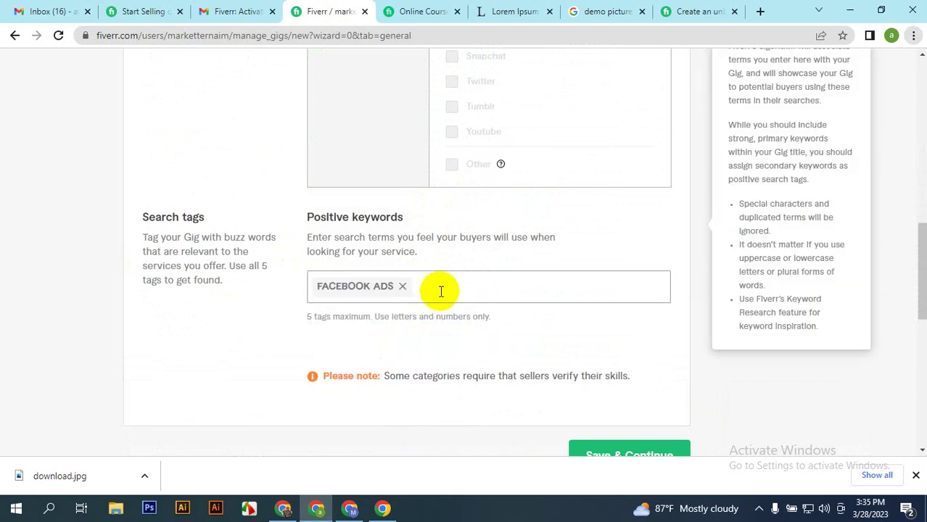
text(face)
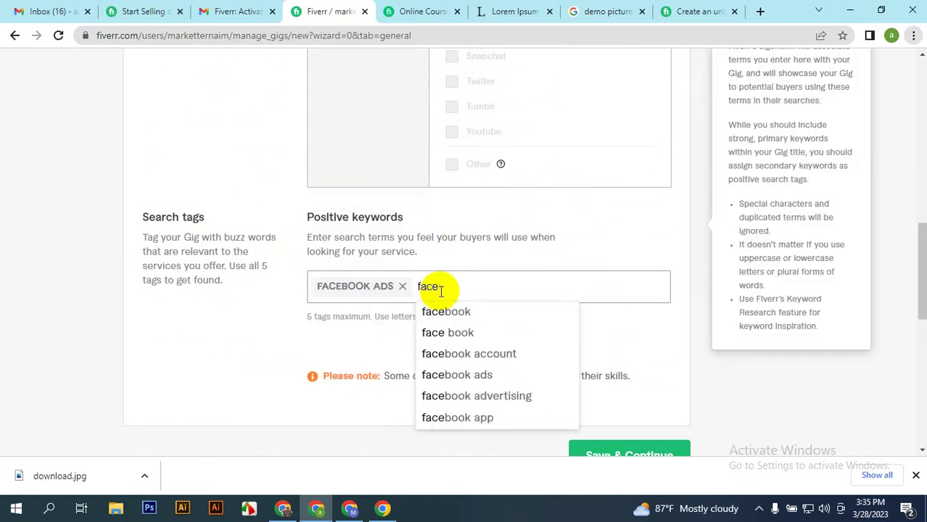
click(538, 392)
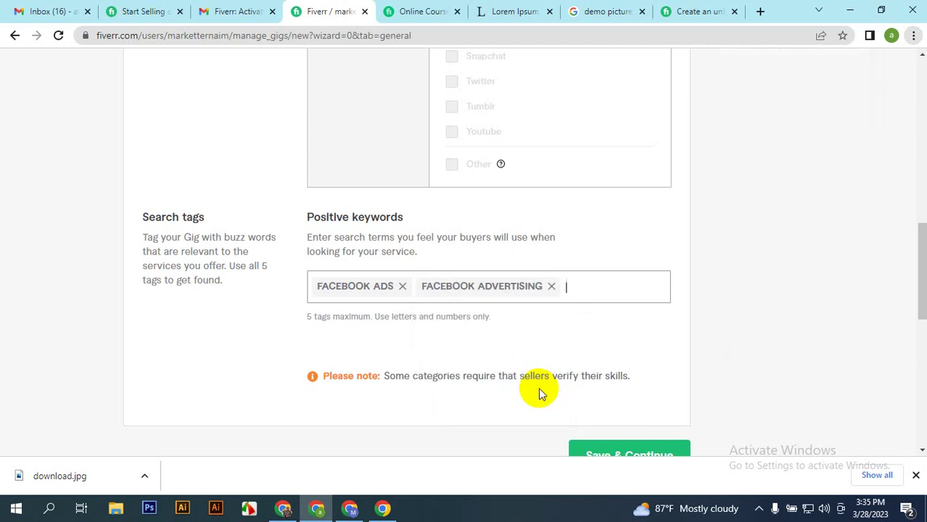
text(face)
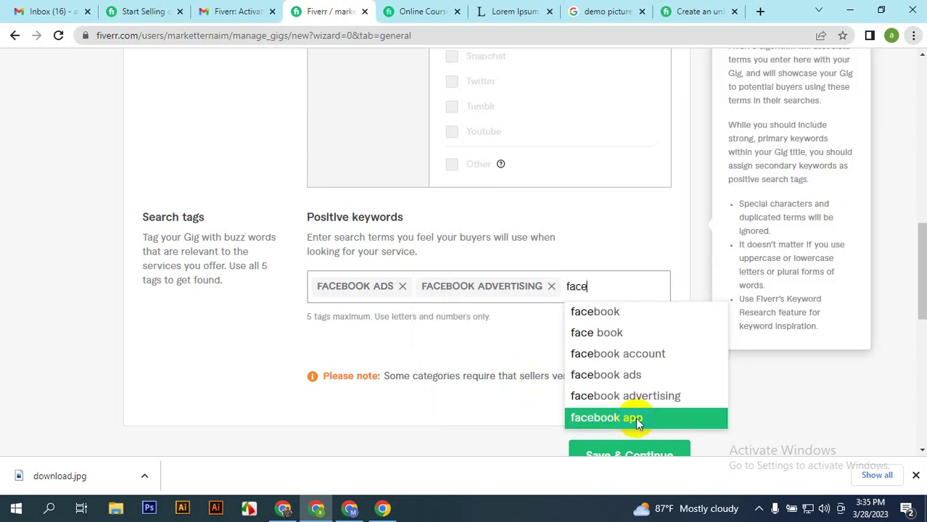
click(615, 355)
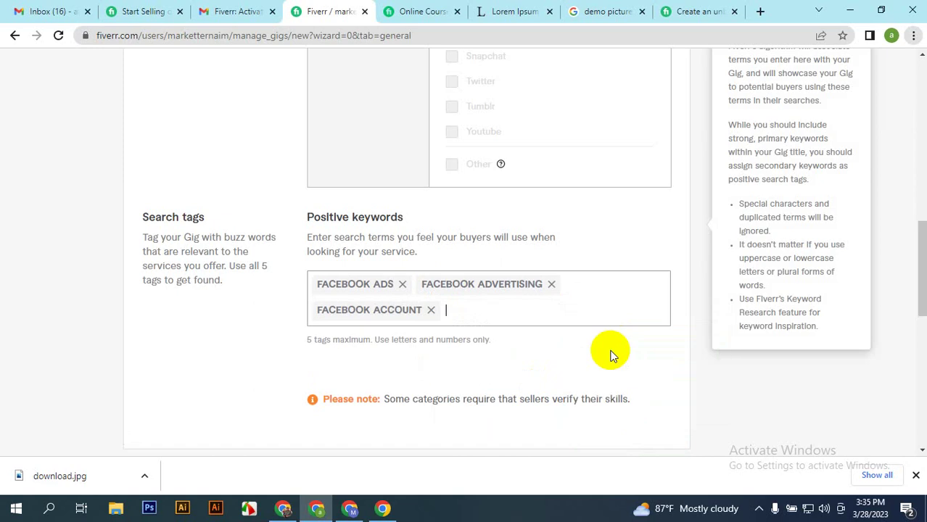
scroll(319, 290, down, 4)
scroll(331, 289, up, 3)
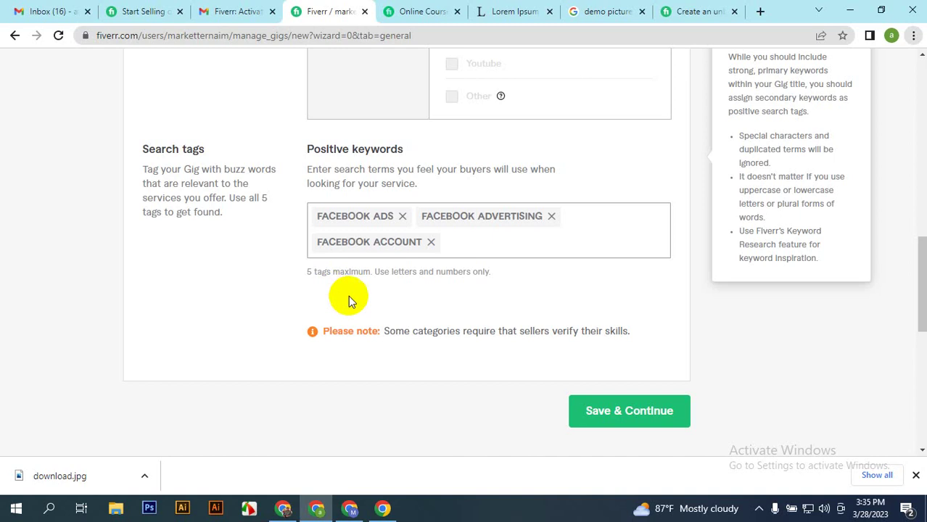
Try saving the overview and review the missing Industry metadata warning.
click(592, 411)
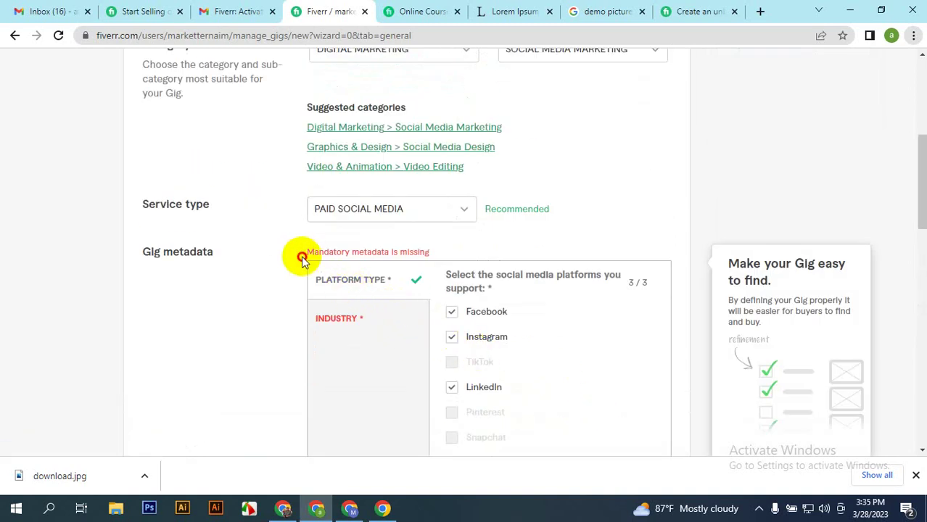
drag(301, 256, 464, 259)
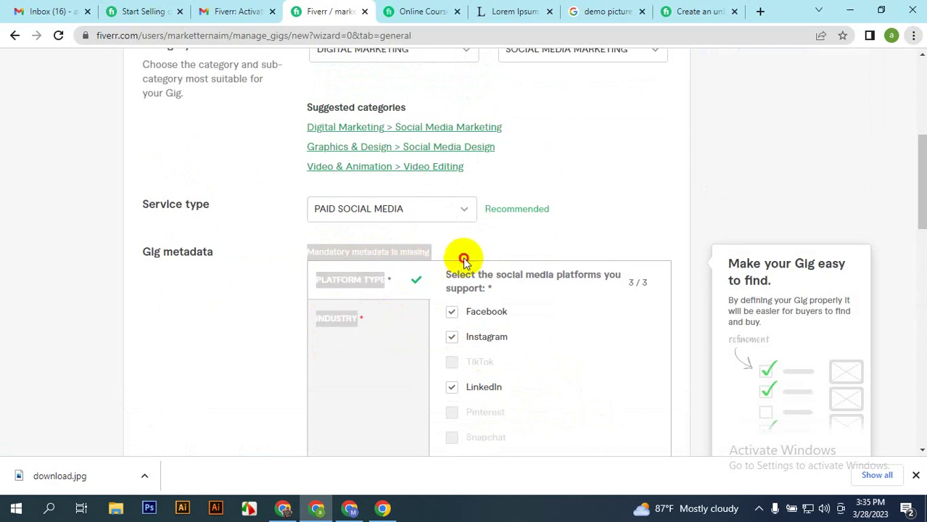
scroll(464, 258, down, 8)
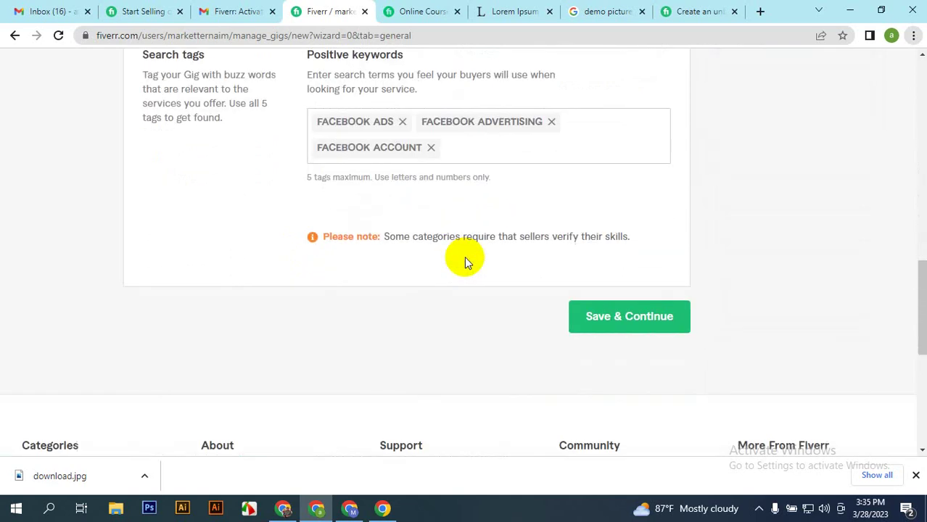
scroll(465, 257, up, 2)
Add SOCIAL MARKETERS and SOCIAL MEDIA MANAGER as search tags and save the overview again.
click(457, 272)
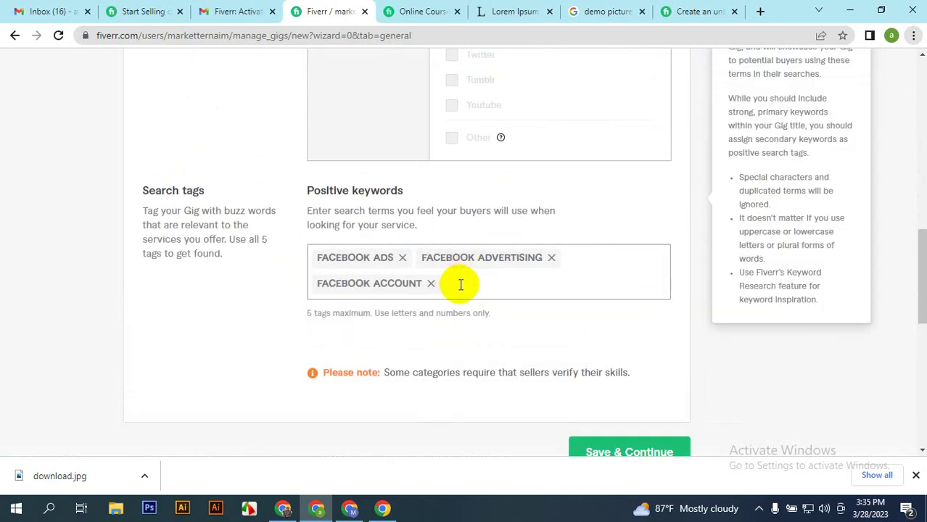
text(fa)
key(BackSpace)
key(BackSpace)
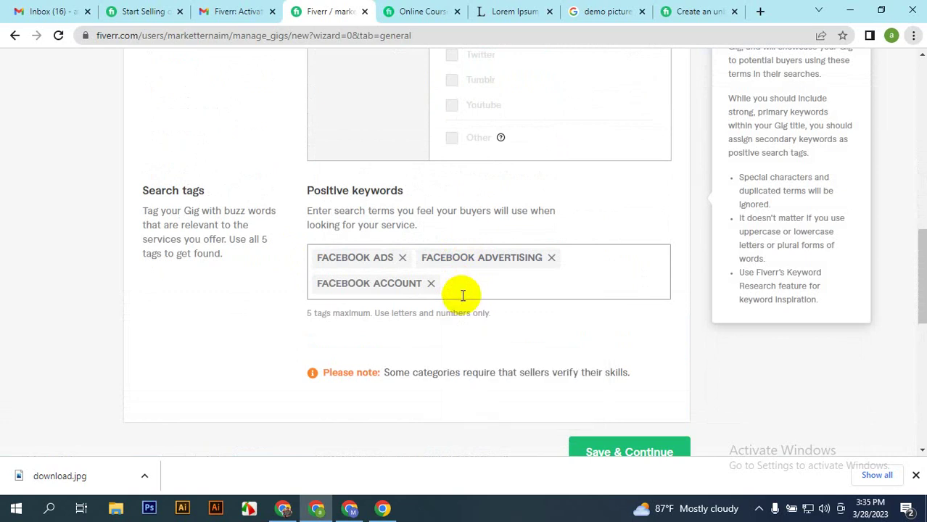
text(social)
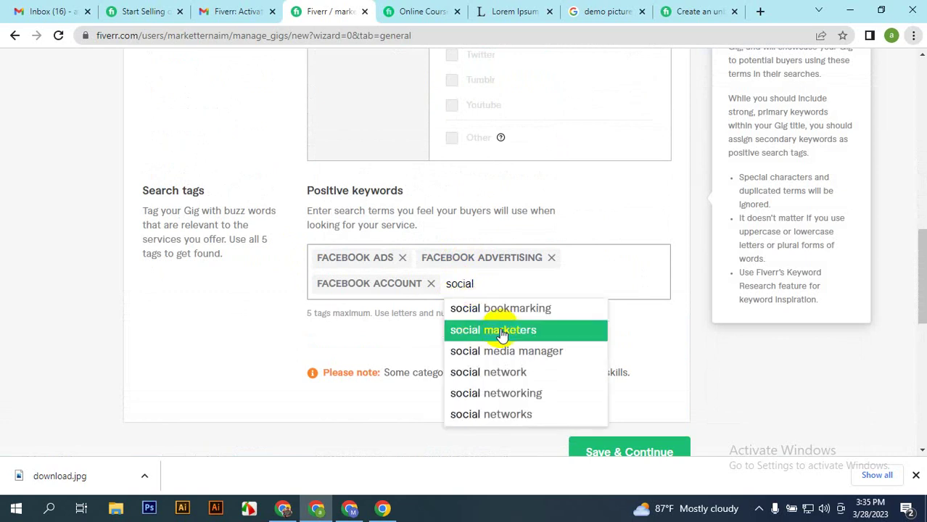
click(499, 330)
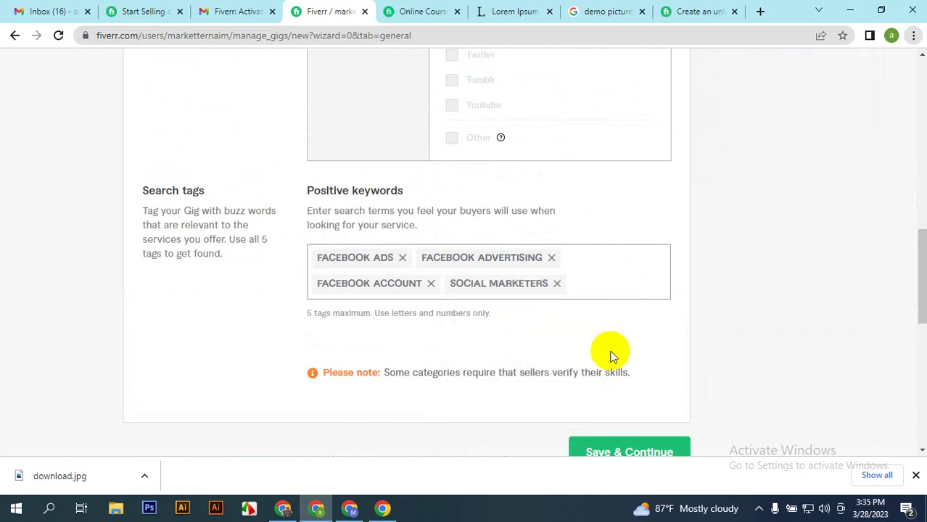
text(so)
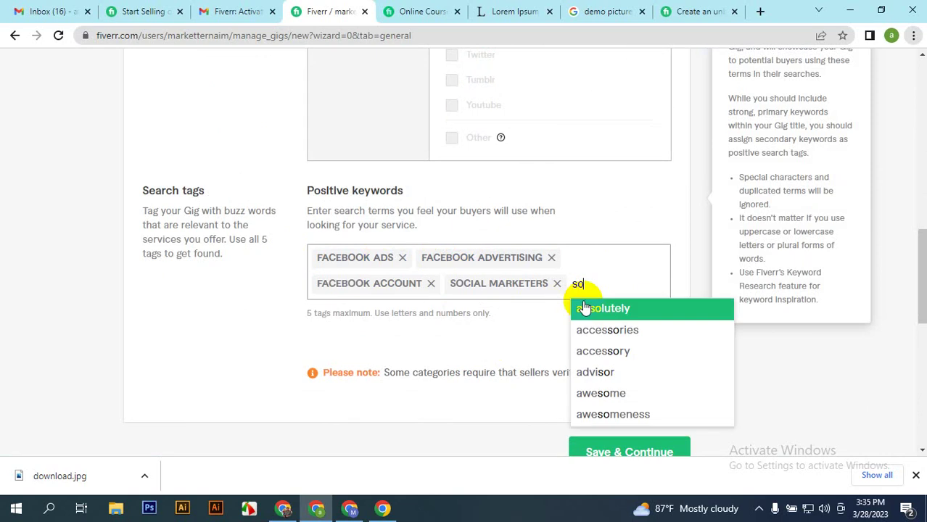
text(cial)
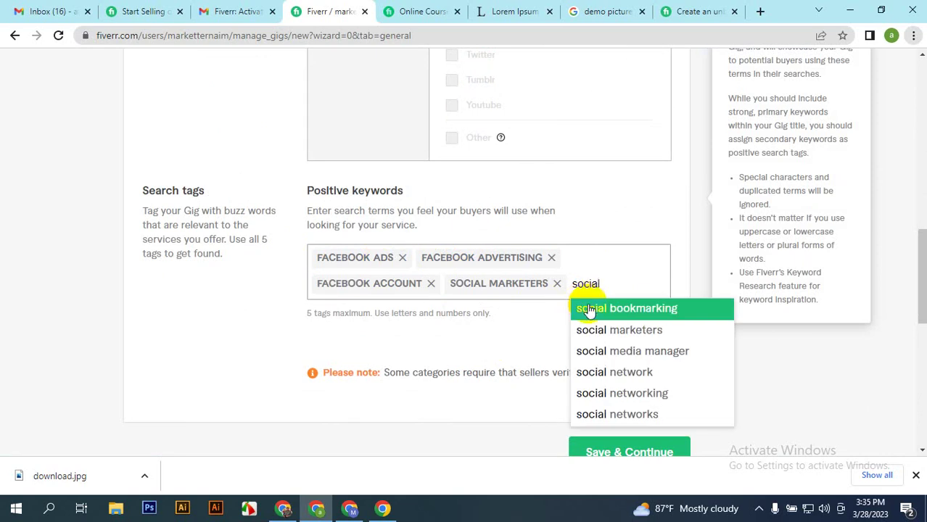
click(641, 351)
scroll(426, 238, down, 2)
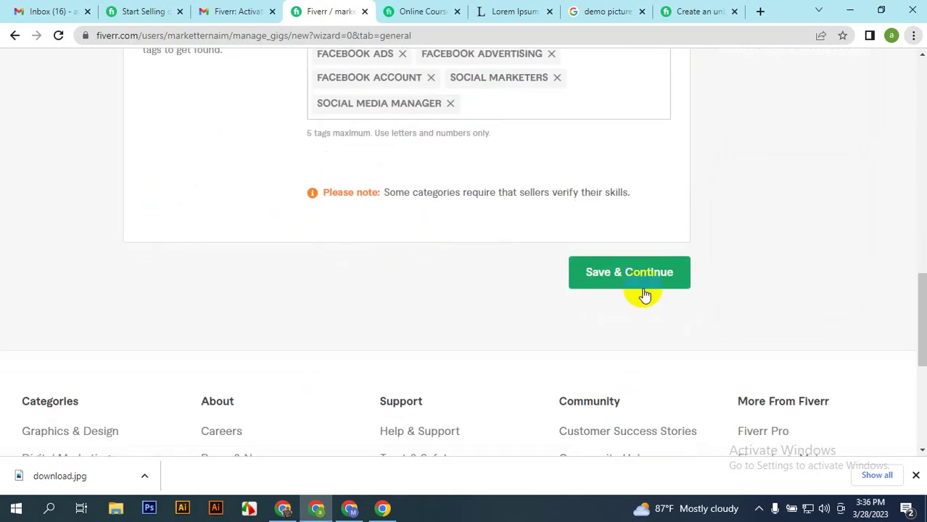
click(638, 271)
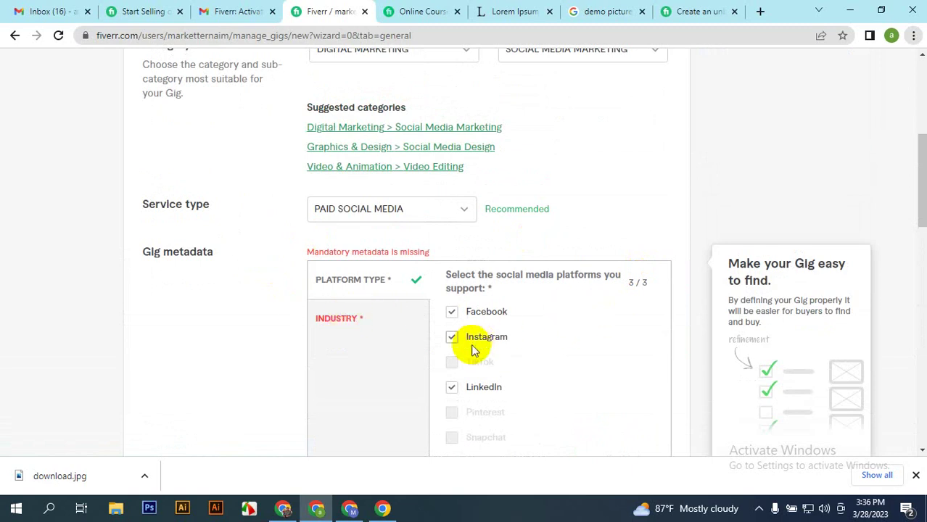
Swap LinkedIn for an Other platform named 'social media manager' and save again.
click(451, 389)
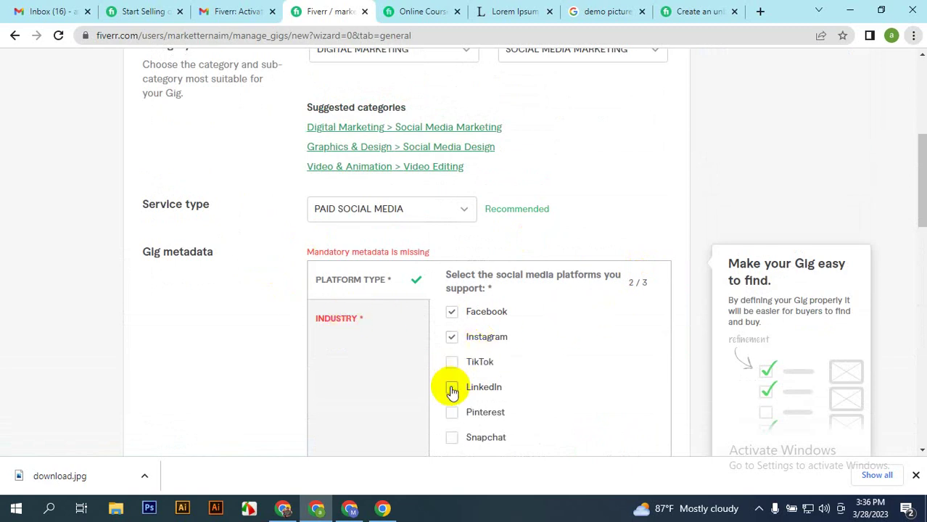
scroll(451, 407, down, 2)
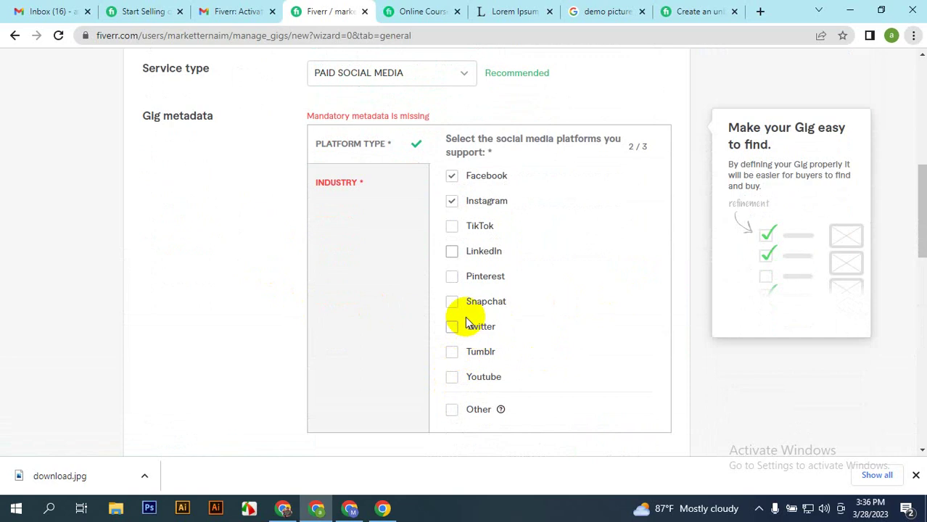
click(452, 410)
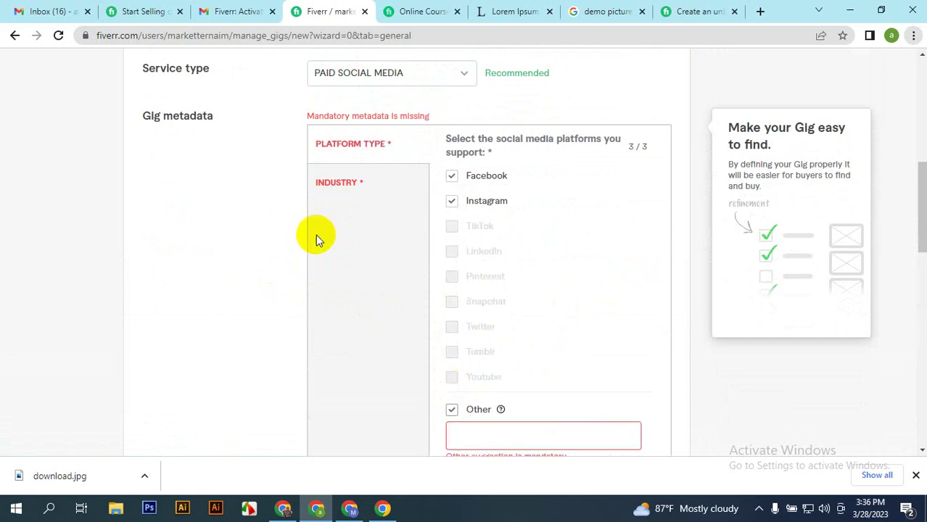
scroll(362, 240, down, 1)
text(social media manager)
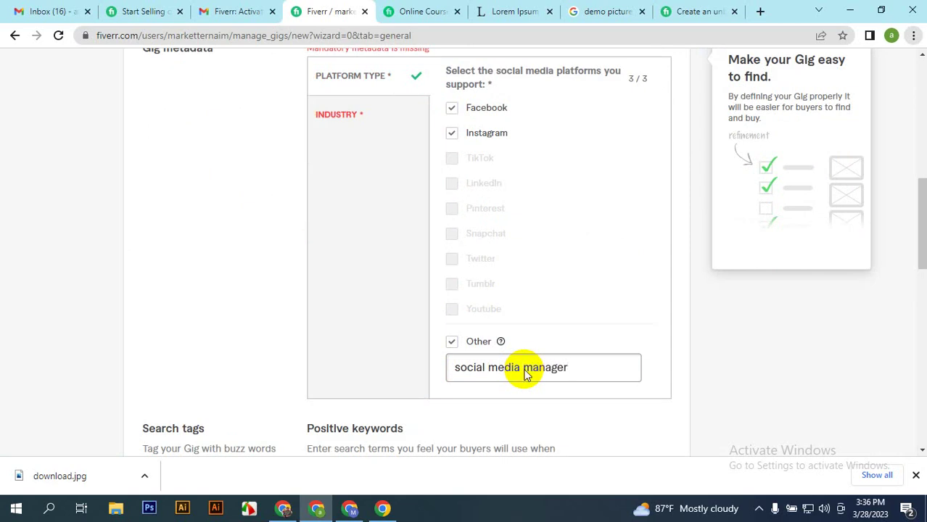
scroll(500, 341, down, 6)
click(597, 302)
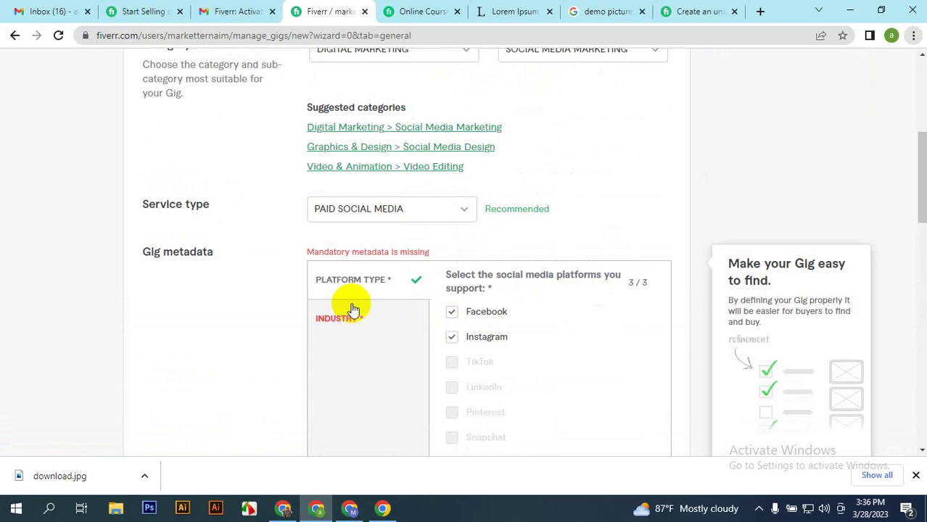
scroll(355, 316, up, 1)
scroll(358, 317, up, 1)
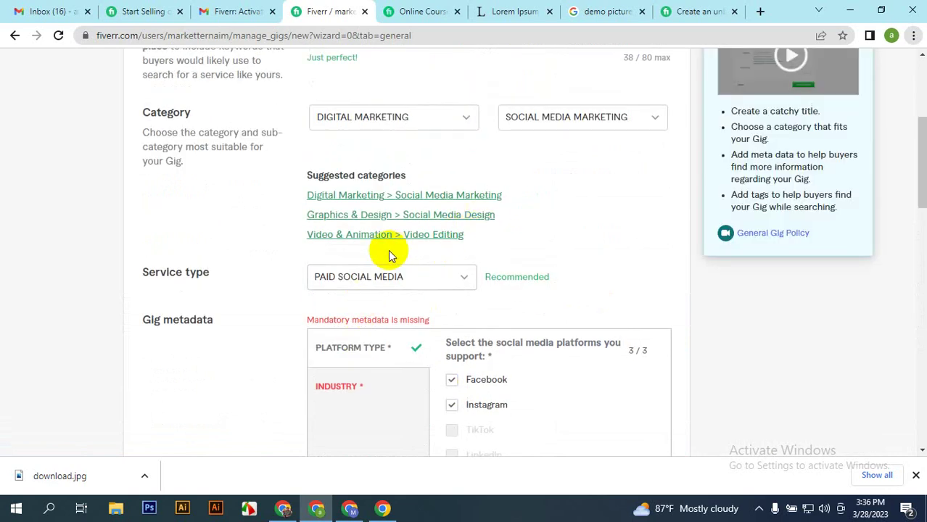
Set the service type to SOCIAL MEDIA MANAGEMENT and tick Facebook and LinkedIn as platforms.
click(387, 281)
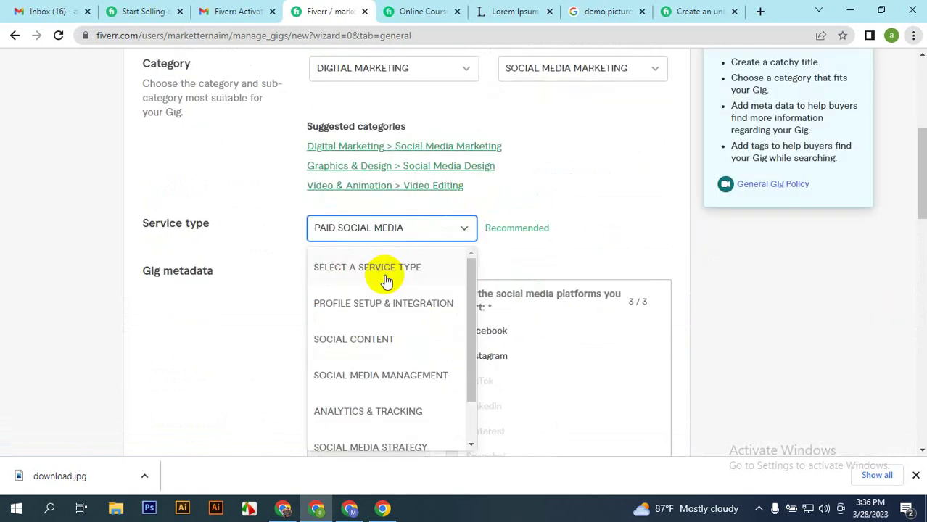
scroll(386, 279, down, 1)
click(399, 321)
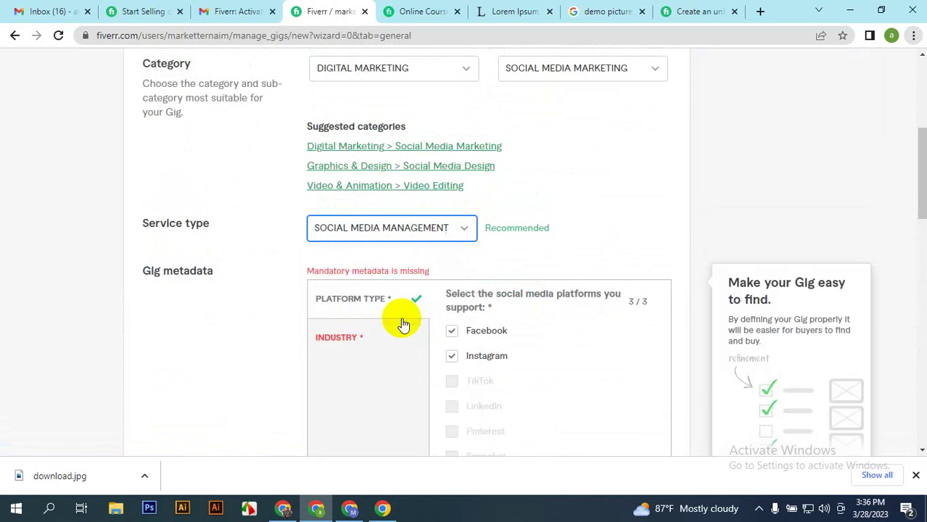
click(453, 331)
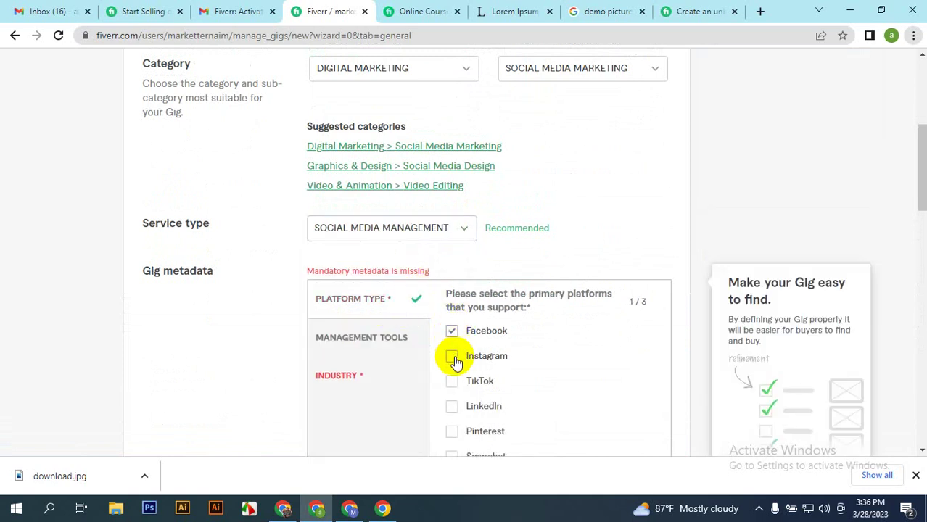
scroll(455, 368, down, 2)
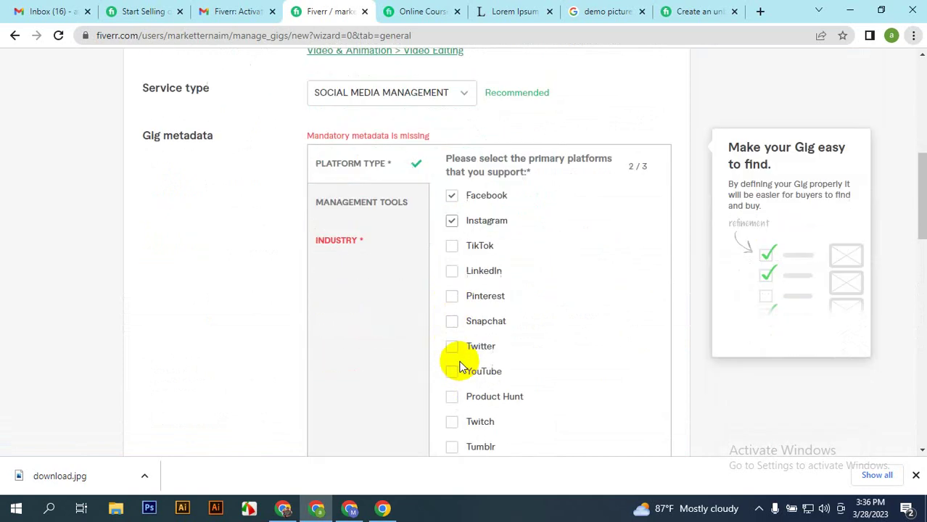
click(453, 273)
Glance at the Industry checklist, then return to the Platform type list.
scroll(451, 291, down, 2)
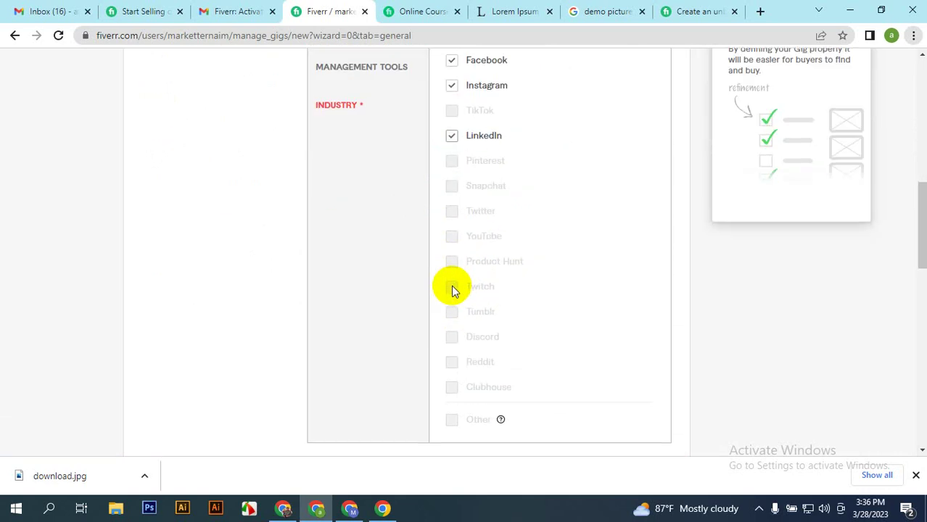
scroll(451, 290, up, 3)
click(361, 308)
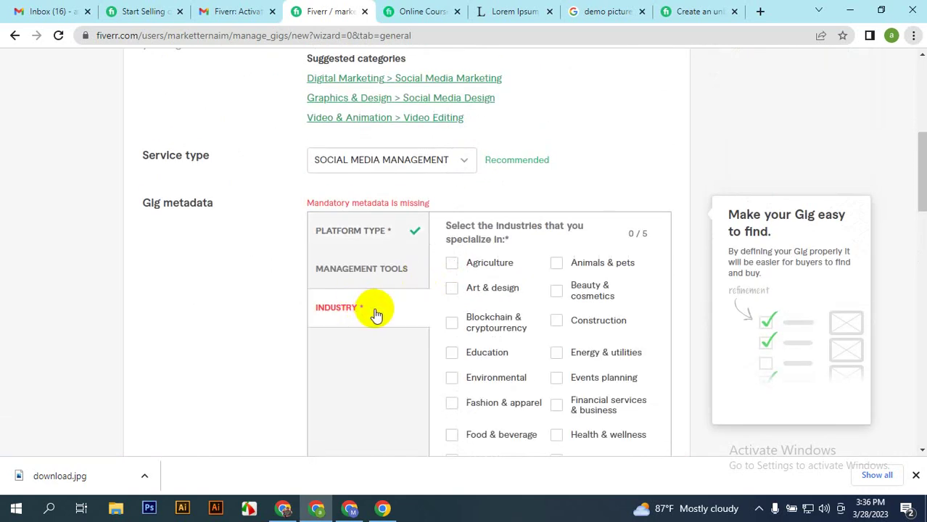
click(382, 238)
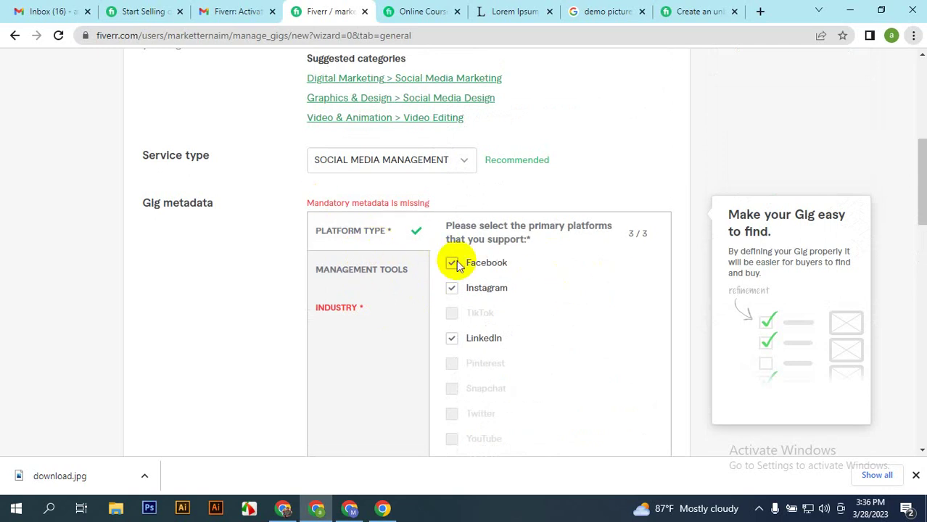
scroll(447, 253, down, 6)
scroll(429, 274, up, 2)
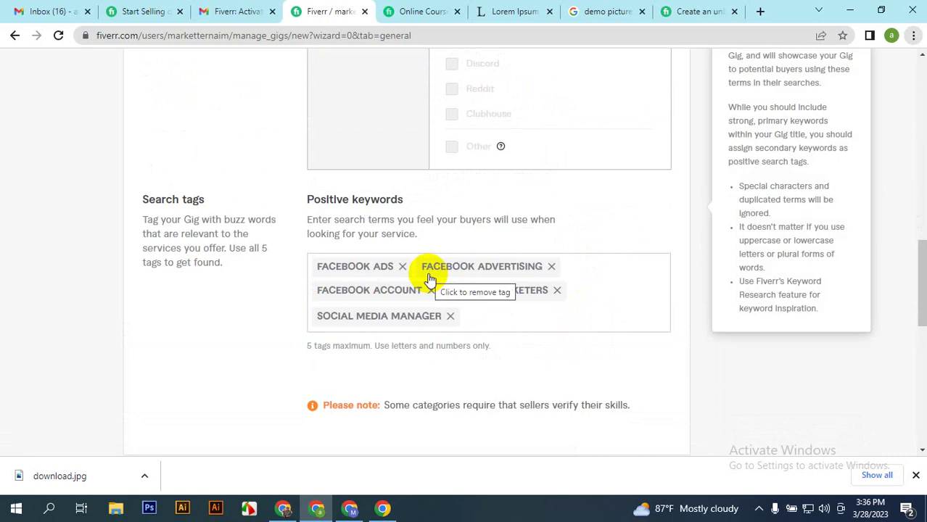
scroll(429, 279, up, 5)
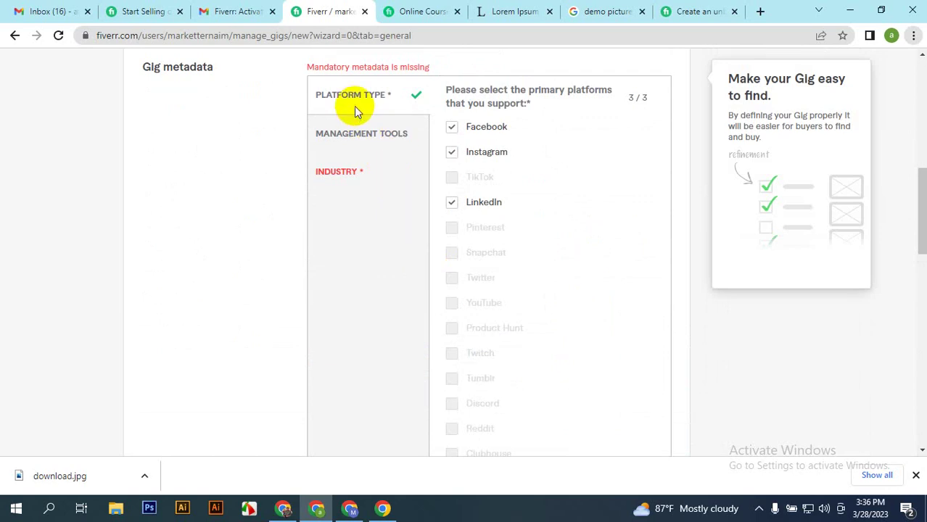
Tick SocialPilot and Zoho Social under Management tools, then show the Industry checklist.
click(349, 507)
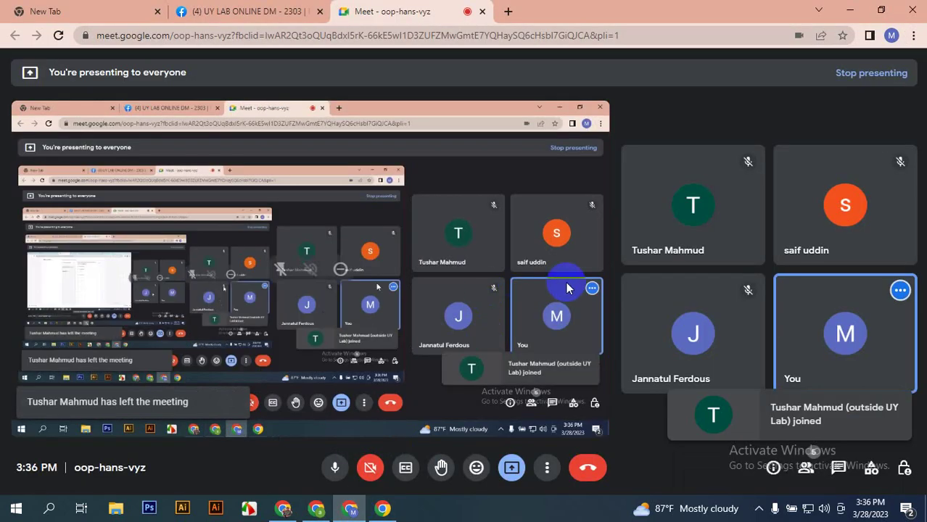
click(325, 515)
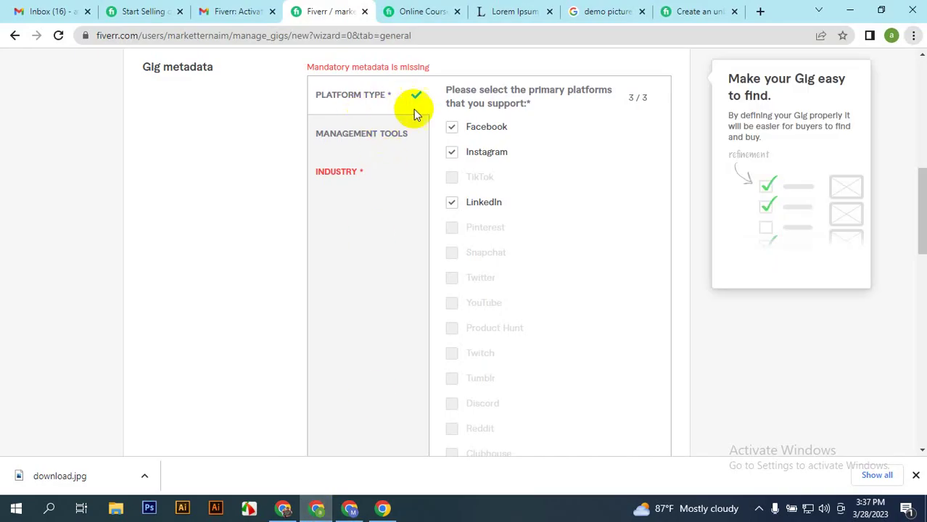
click(380, 136)
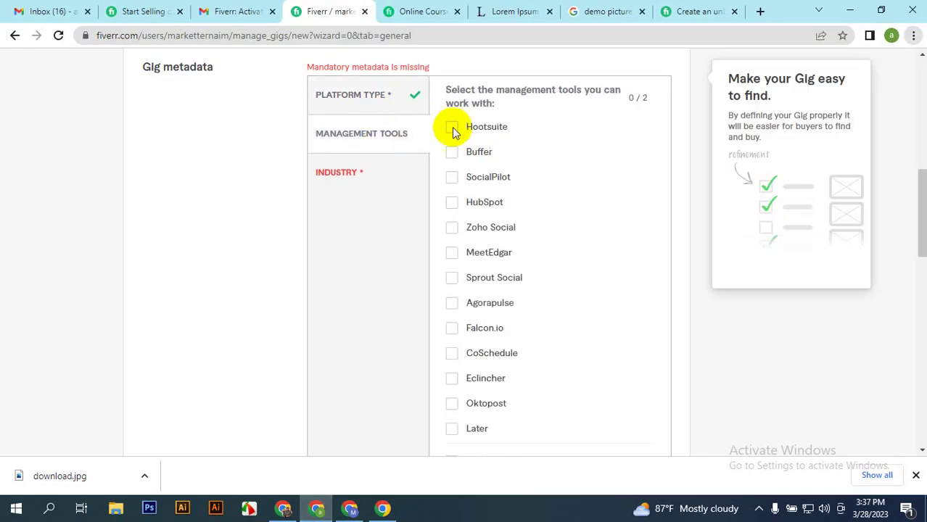
scroll(485, 196, down, 3)
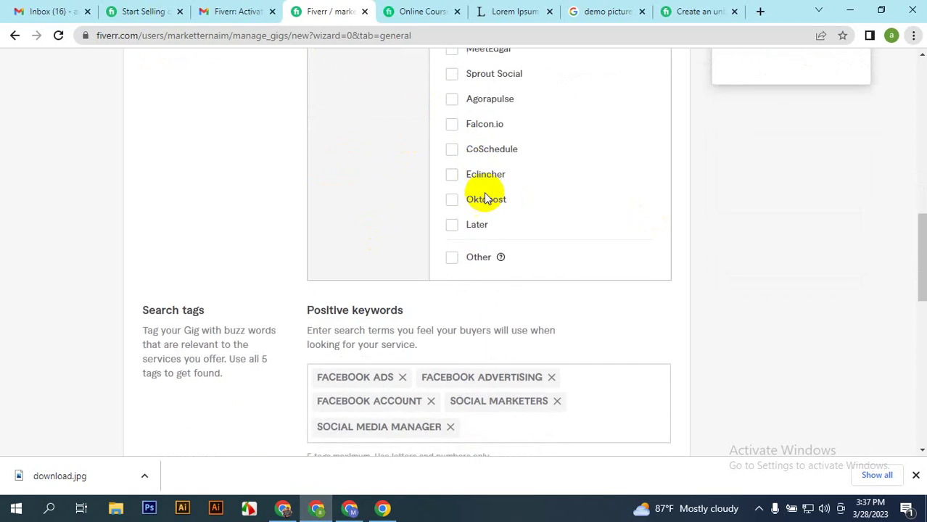
scroll(459, 228, up, 5)
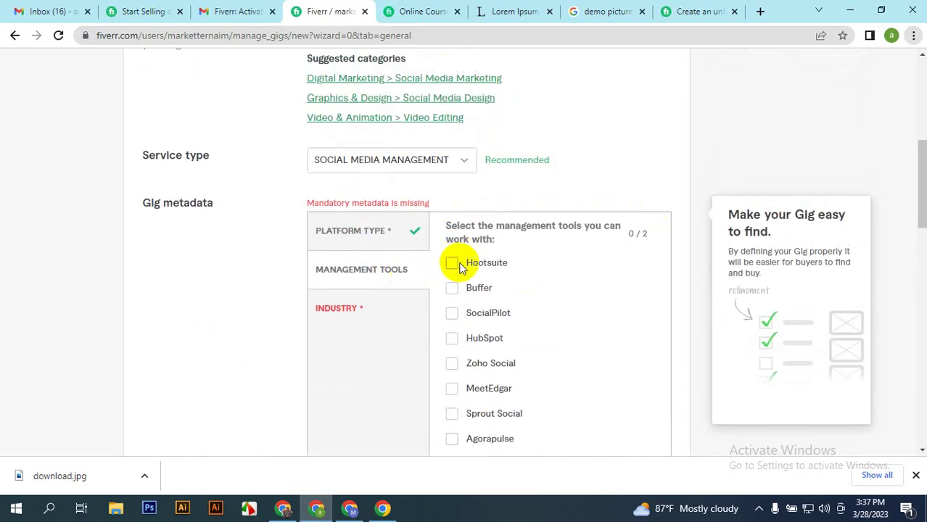
click(451, 313)
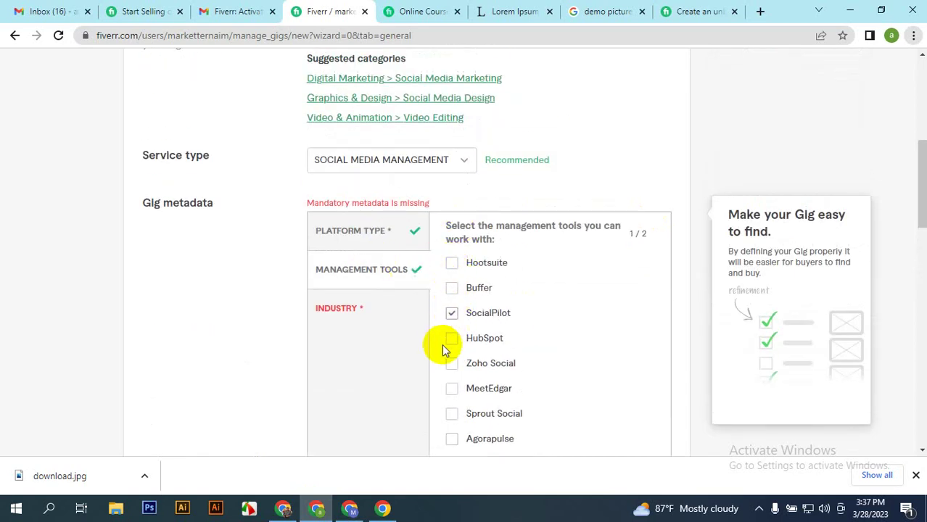
click(450, 365)
scroll(453, 372, down, 2)
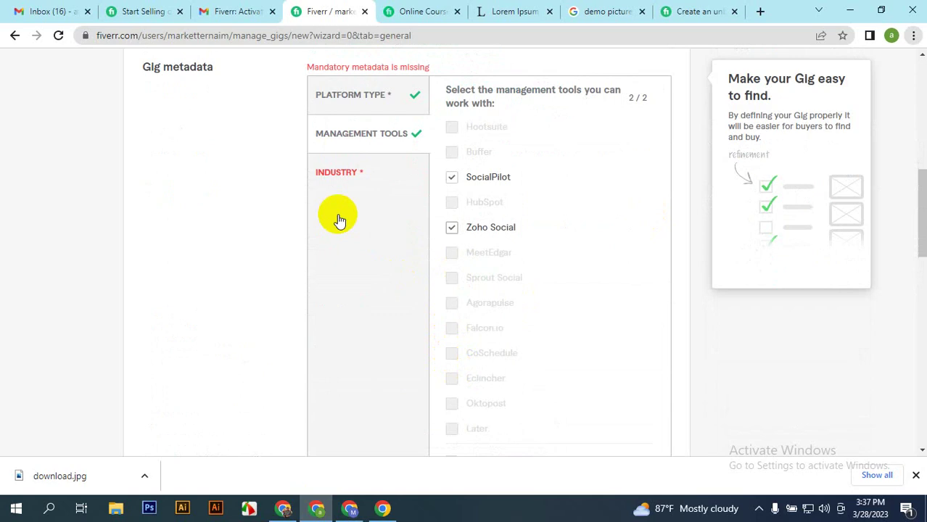
click(347, 177)
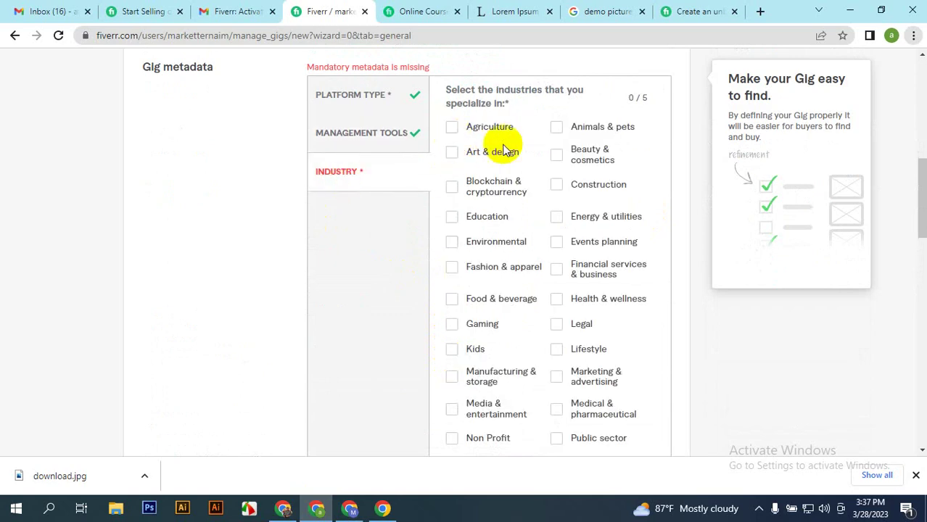
Tick Media & entertainment, Writing & publishing and Other as the gig's industries.
scroll(490, 167, down, 1)
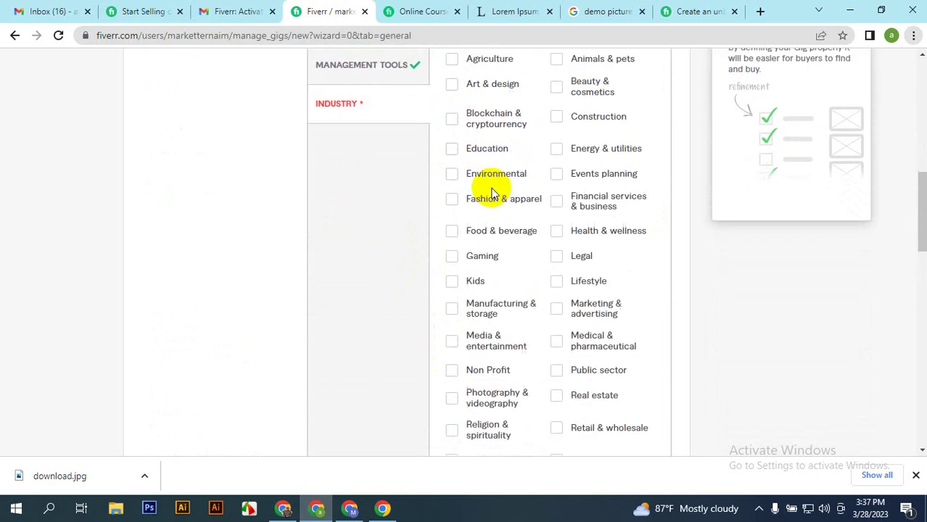
click(451, 346)
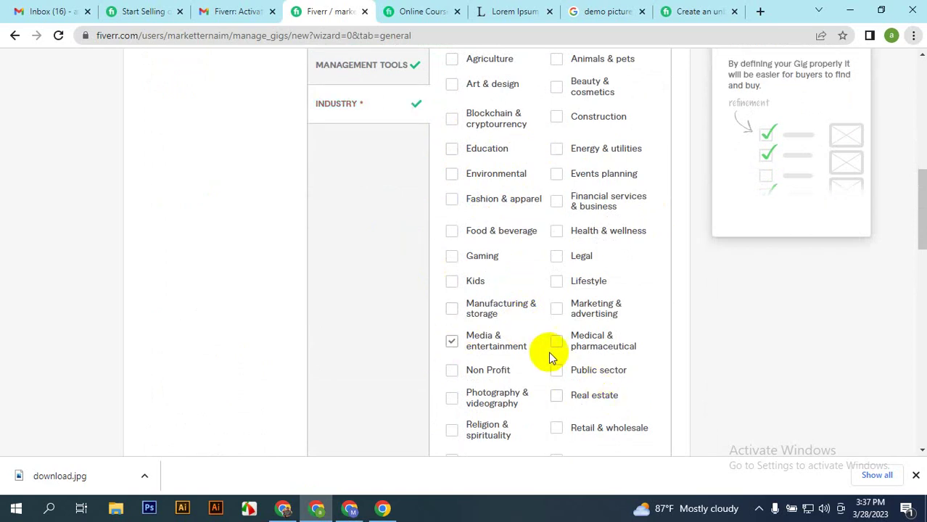
scroll(553, 356, down, 1)
scroll(500, 378, down, 1)
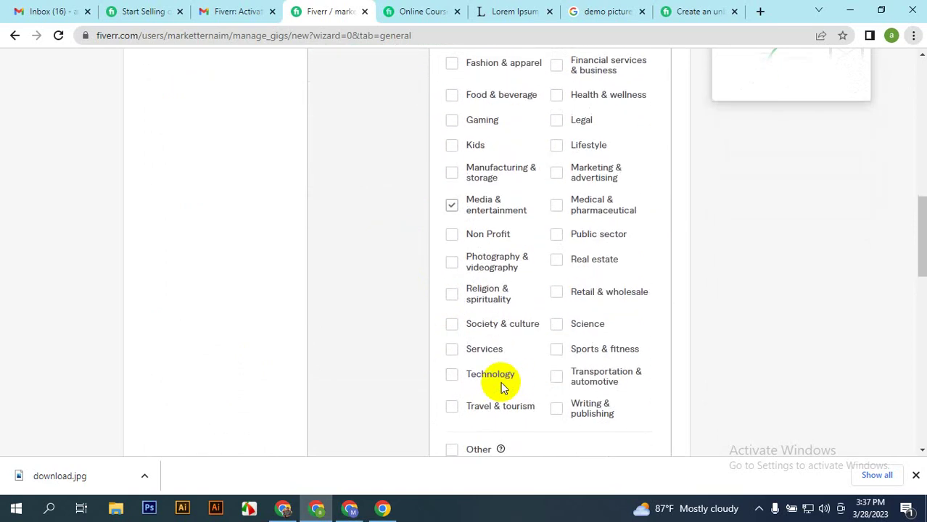
scroll(513, 368, up, 4)
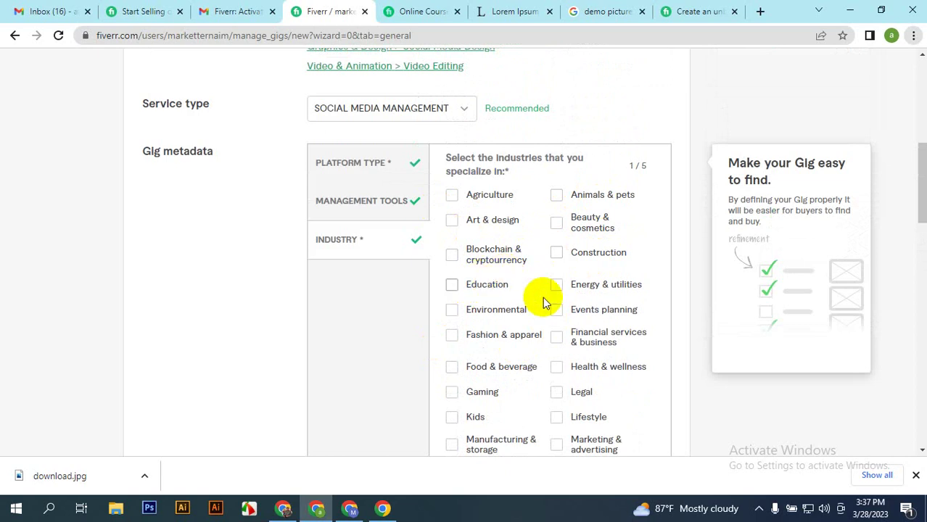
scroll(544, 301, down, 1)
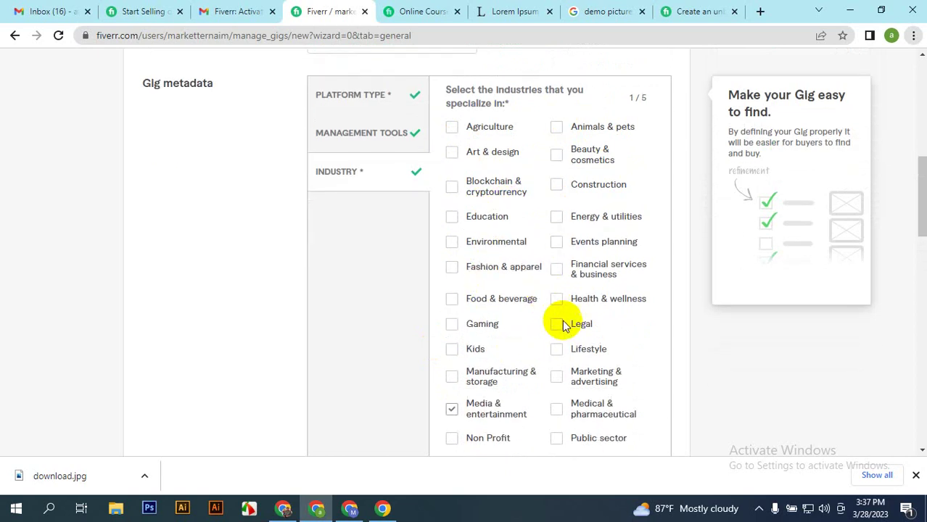
scroll(566, 332, down, 1)
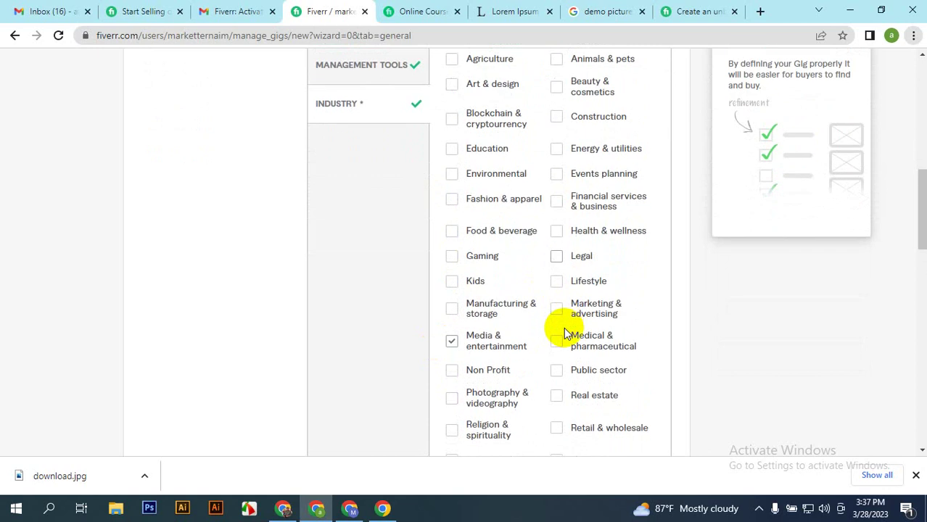
scroll(566, 332, down, 3)
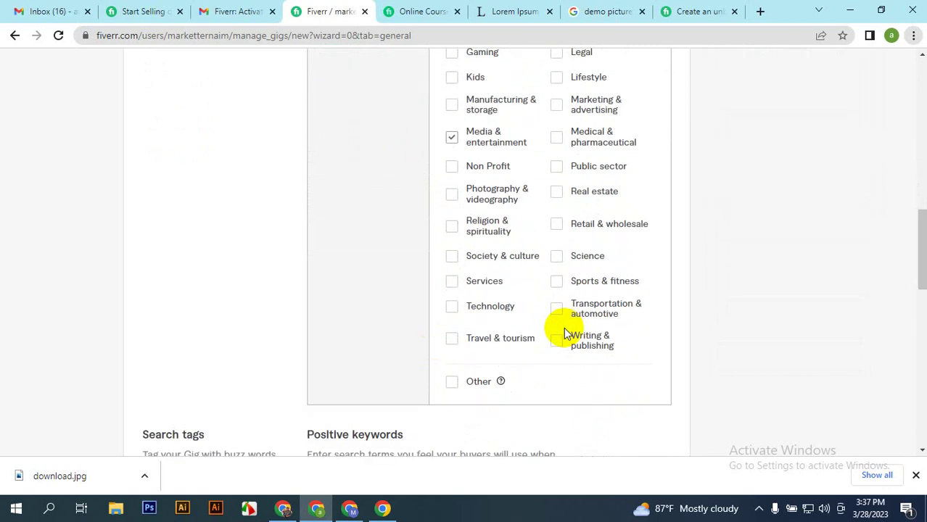
click(556, 340)
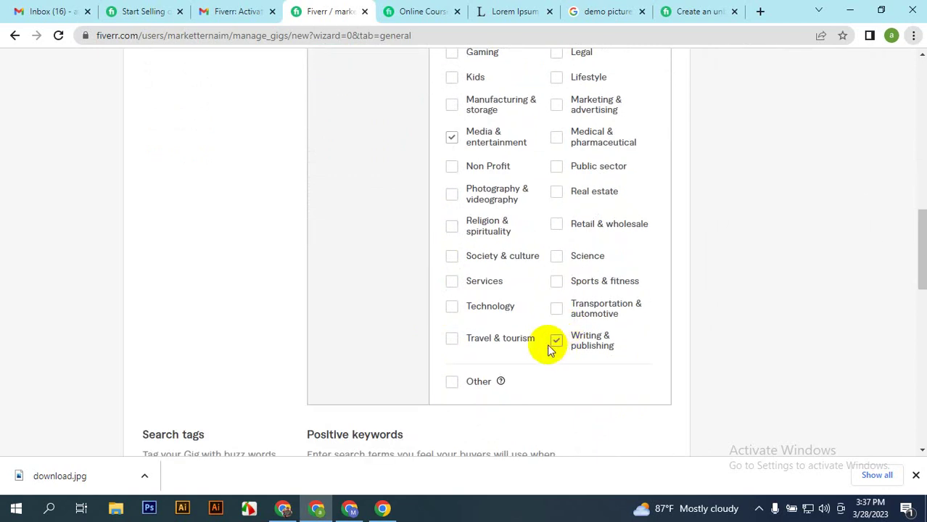
click(455, 384)
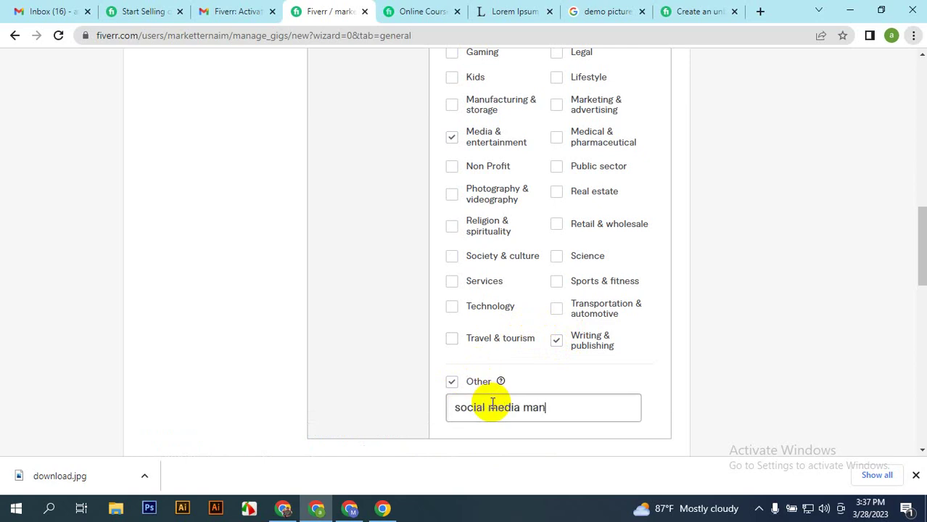
Admit the waiting participant to the Google Meet call and return to Fiverr.
scroll(492, 404, up, 2)
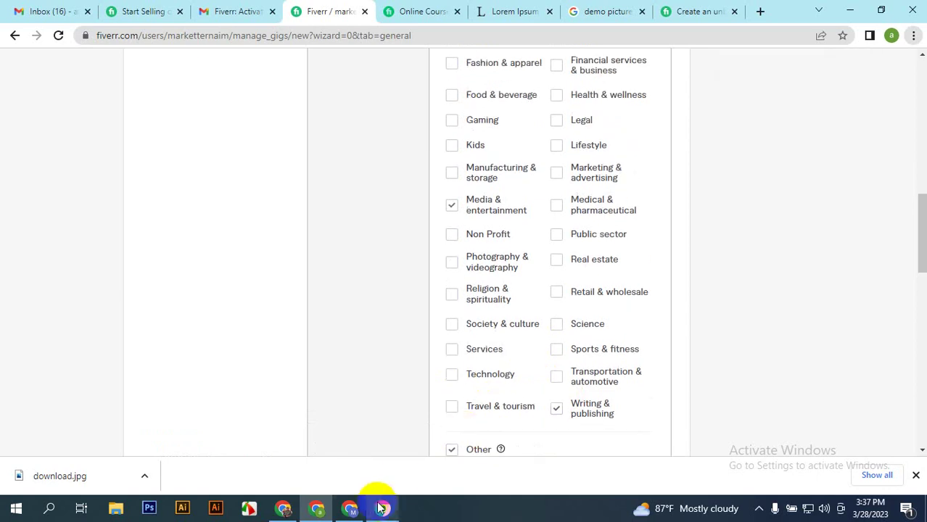
click(349, 508)
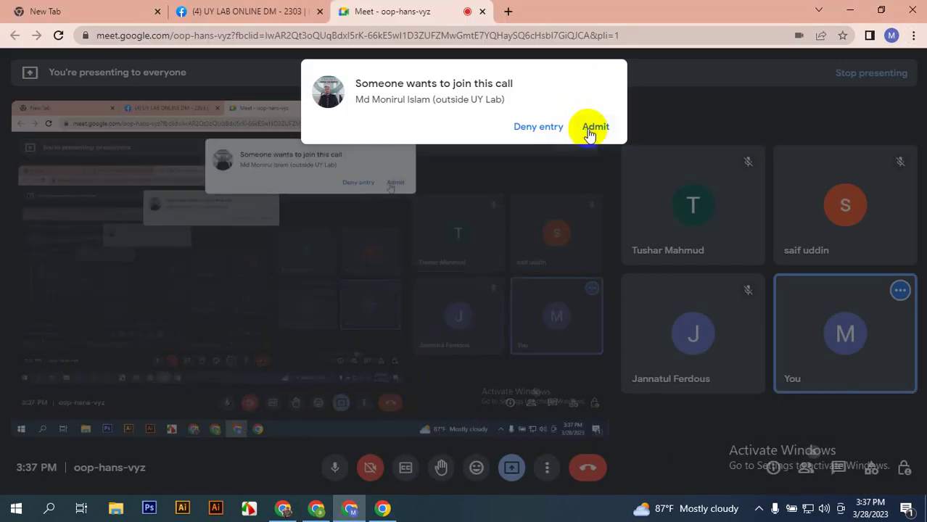
click(591, 128)
click(315, 508)
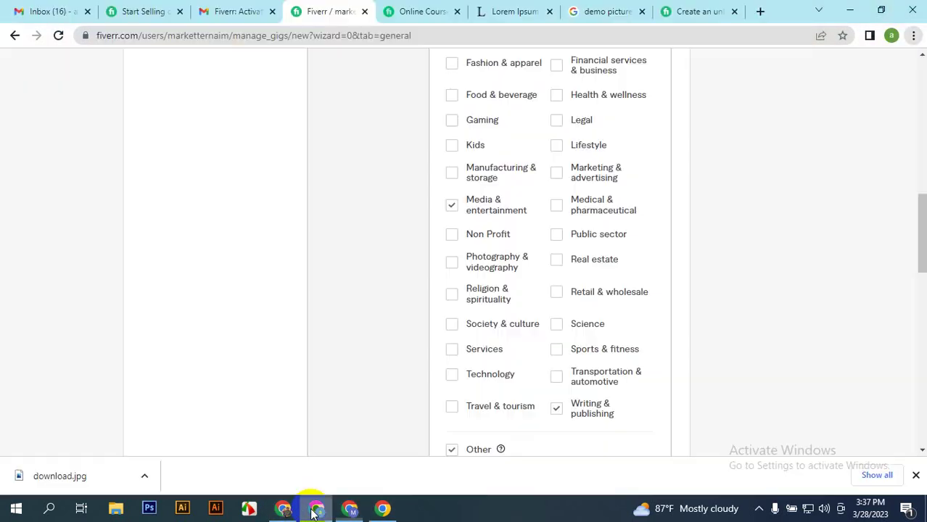
Save the gig Overview step and continue to Scope & Pricing.
scroll(558, 333, down, 4)
scroll(553, 306, down, 1)
scroll(493, 302, up, 9)
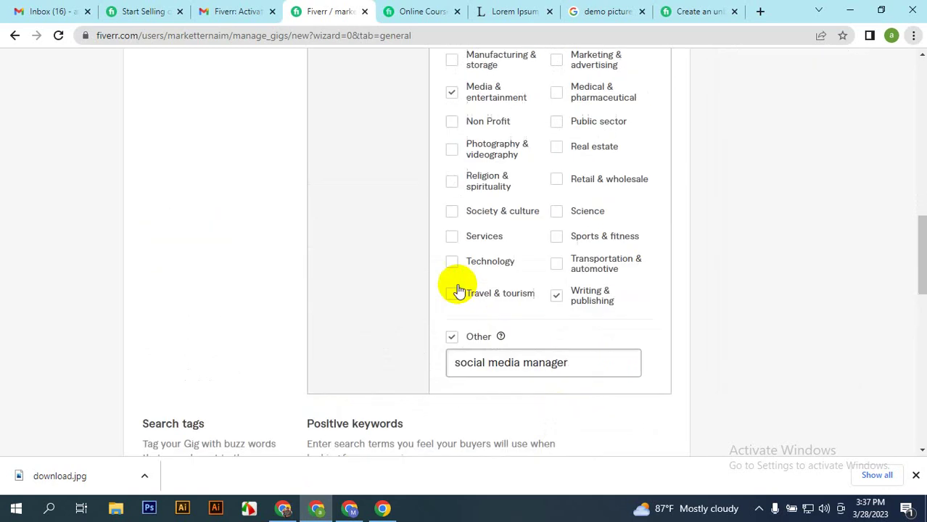
scroll(392, 239, up, 5)
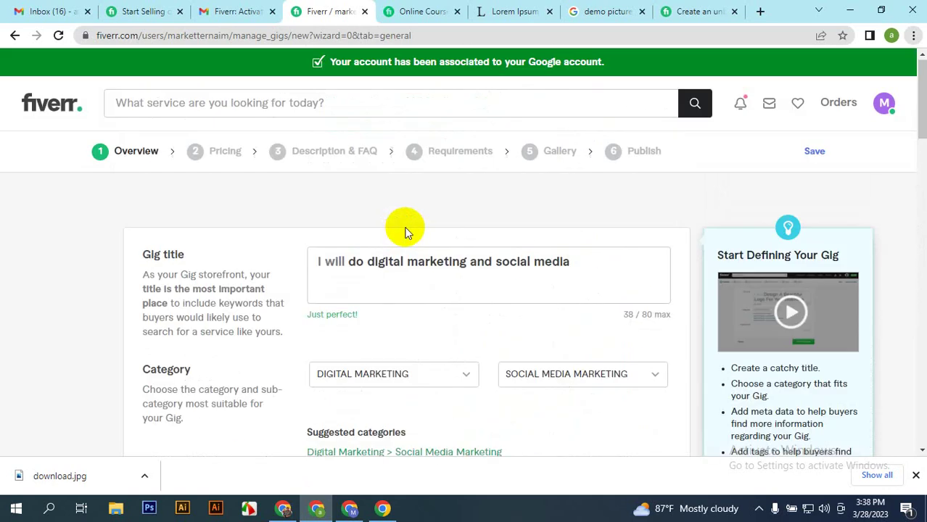
scroll(345, 301, down, 15)
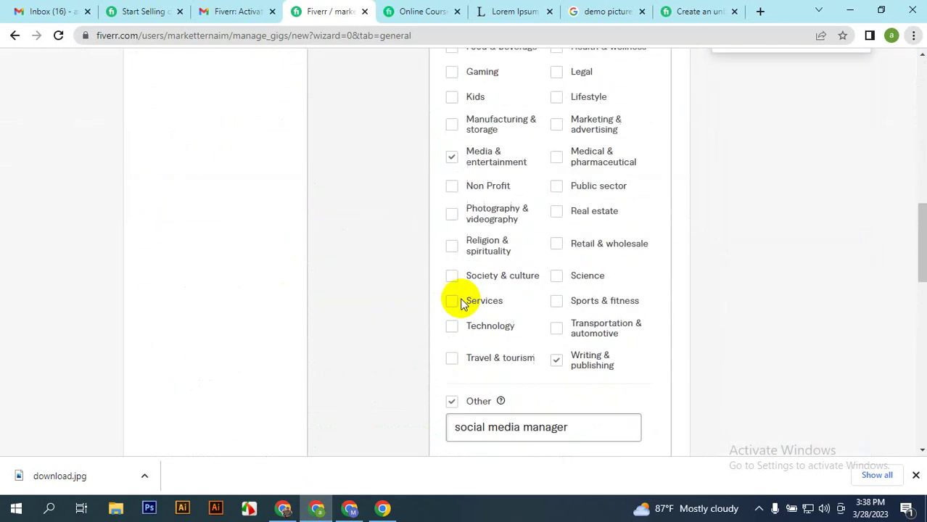
scroll(529, 319, down, 4)
scroll(654, 325, up, 3)
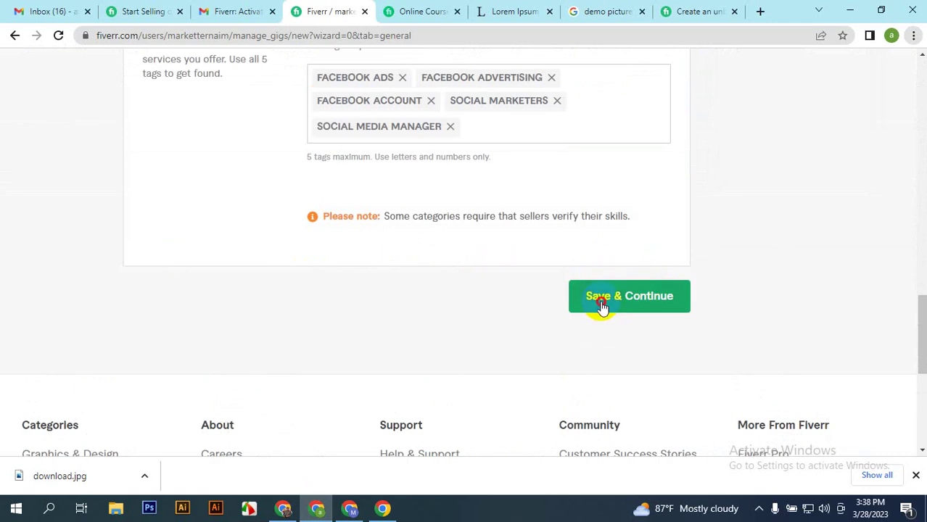
click(600, 302)
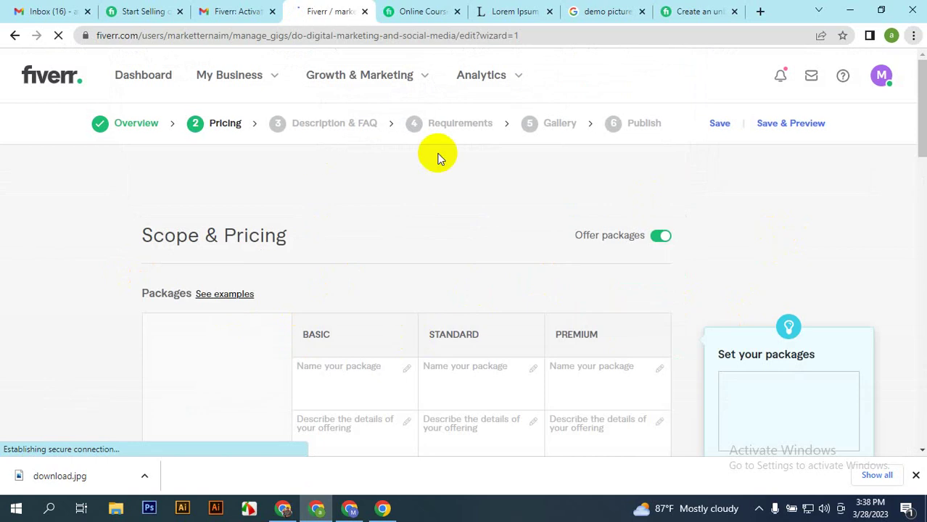
Admit another waiting participant to the Google Meet call and return to pricing.
scroll(377, 189, down, 2)
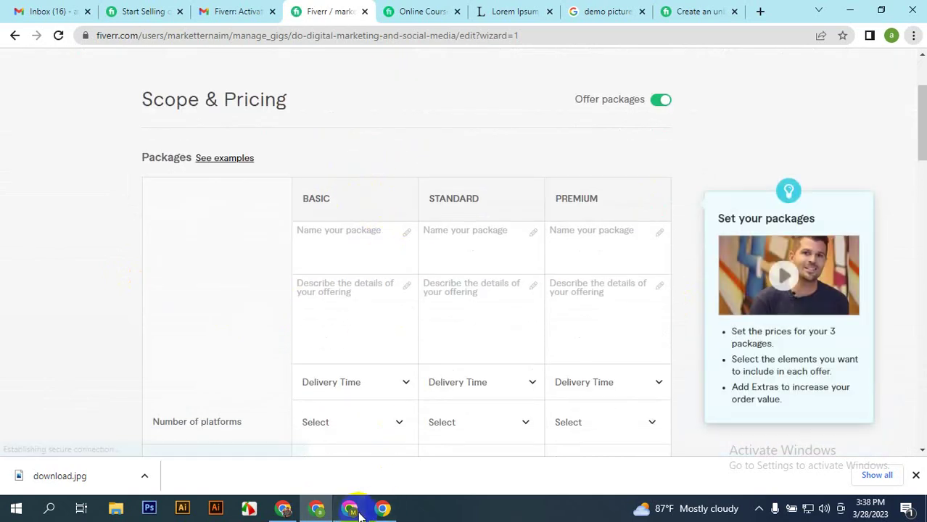
click(350, 509)
click(595, 126)
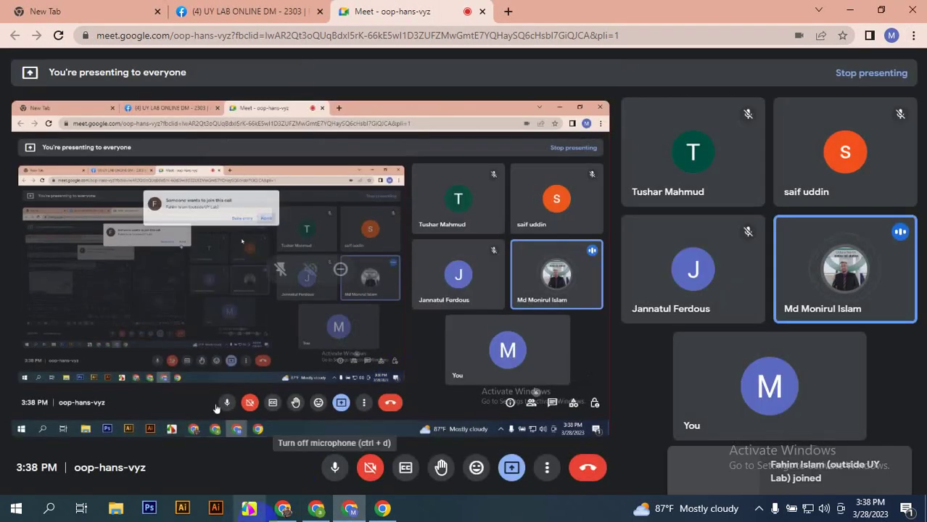
click(316, 508)
Check the Basic, Standard and Premium delivery time options, leaving them unchanged.
mouse_move(391, 238)
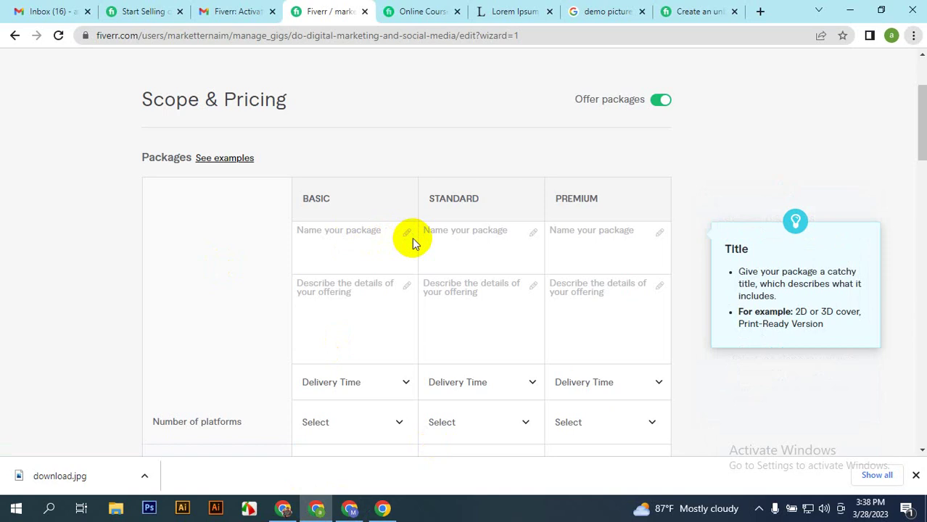
double_click(408, 236)
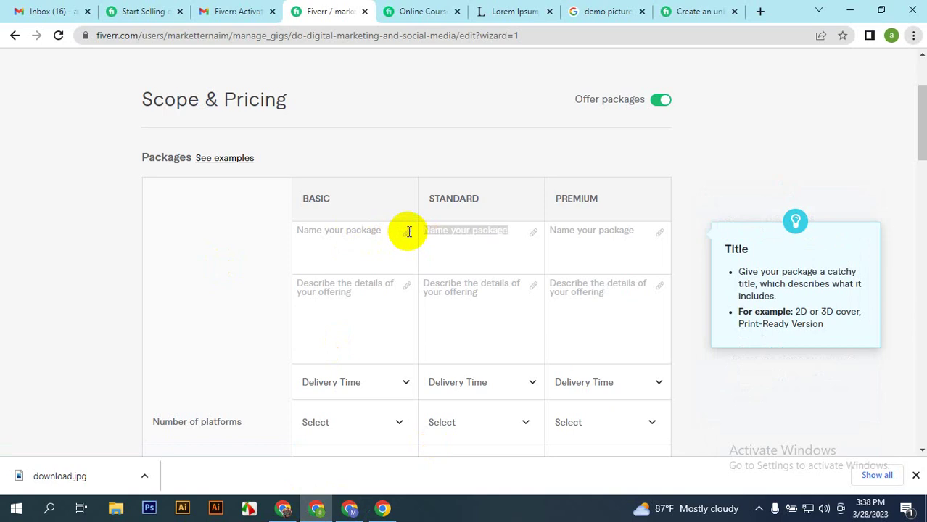
scroll(452, 250, down, 2)
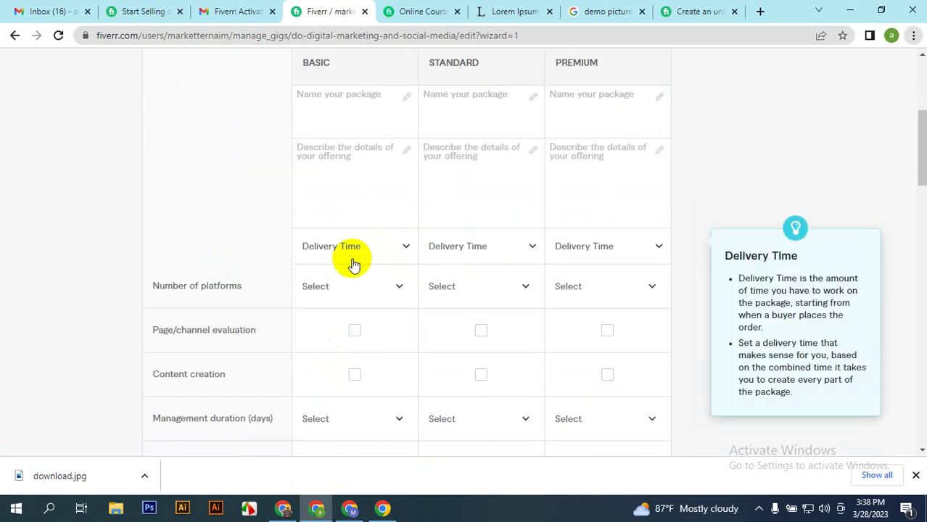
click(384, 254)
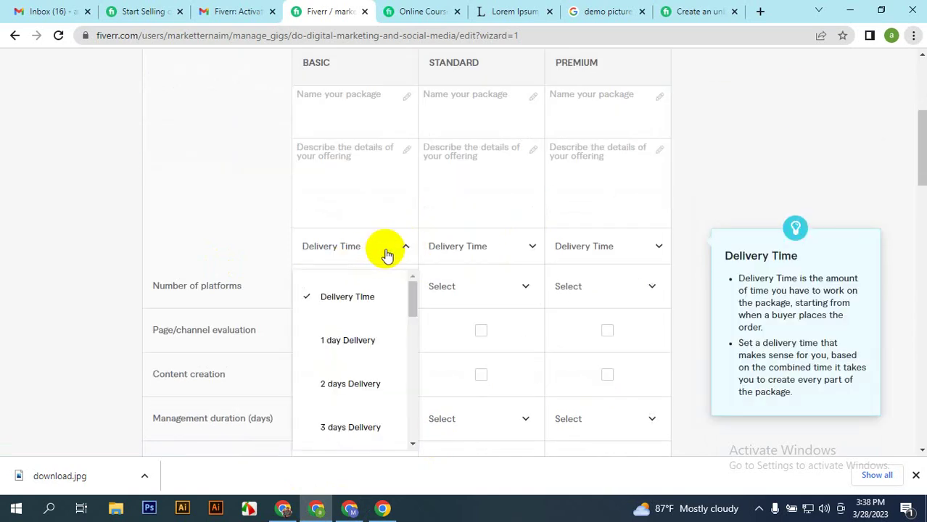
click(360, 301)
click(465, 247)
scroll(493, 327, down, 4)
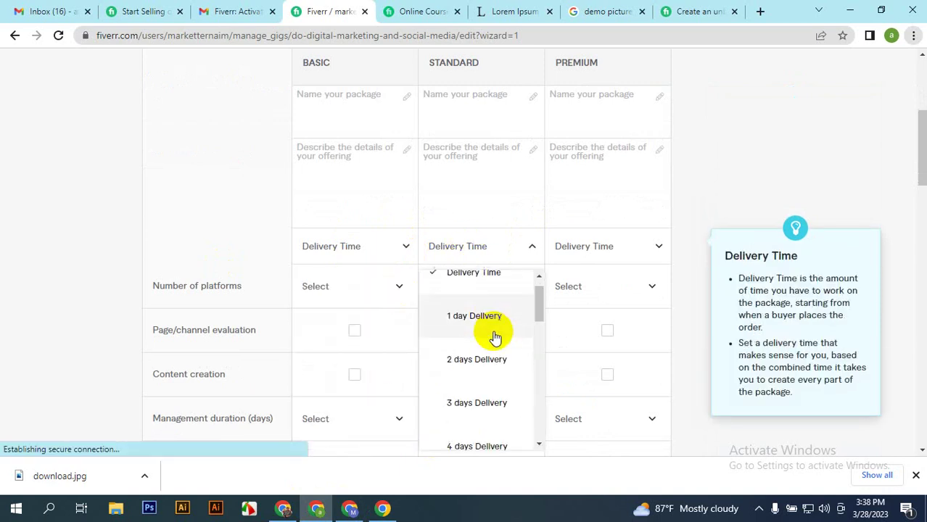
scroll(490, 353, down, 4)
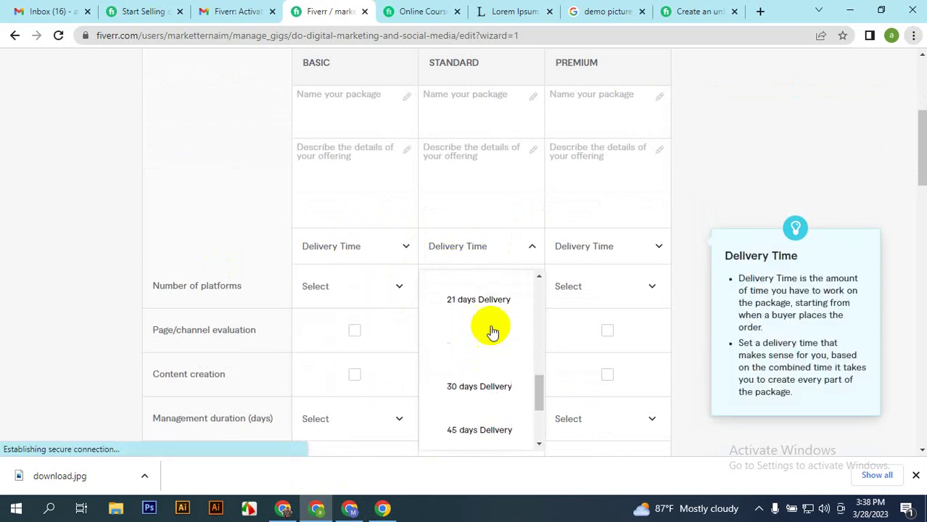
click(616, 245)
click(625, 250)
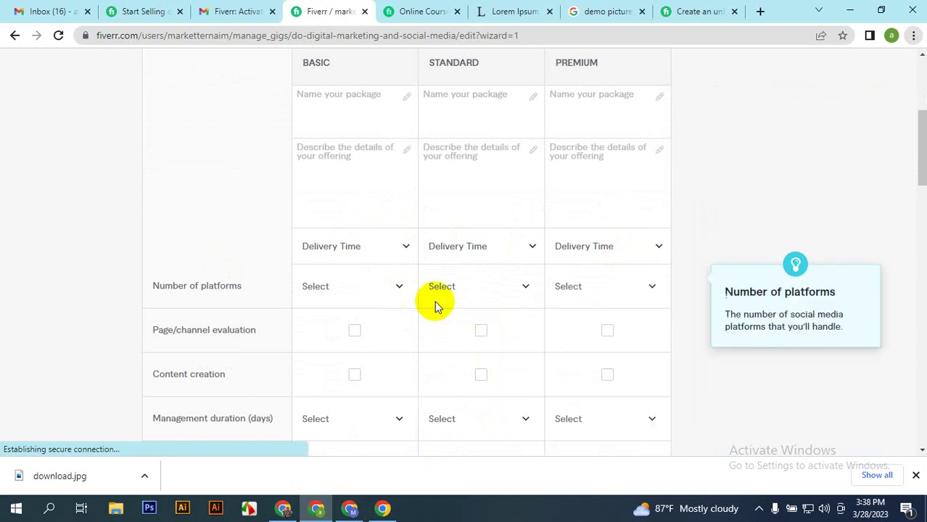
Set Number of platforms to 1 for Basic, 2 for Standard and 3 for Premium.
click(315, 290)
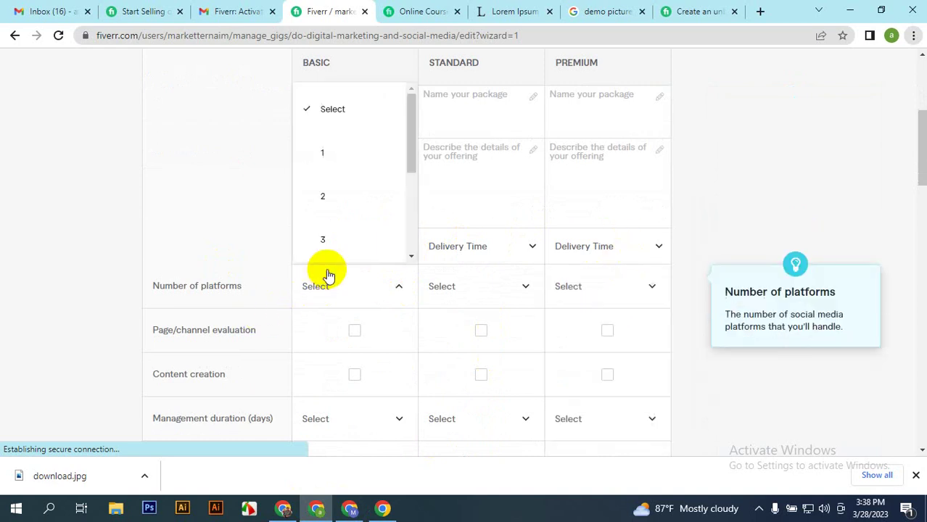
click(331, 158)
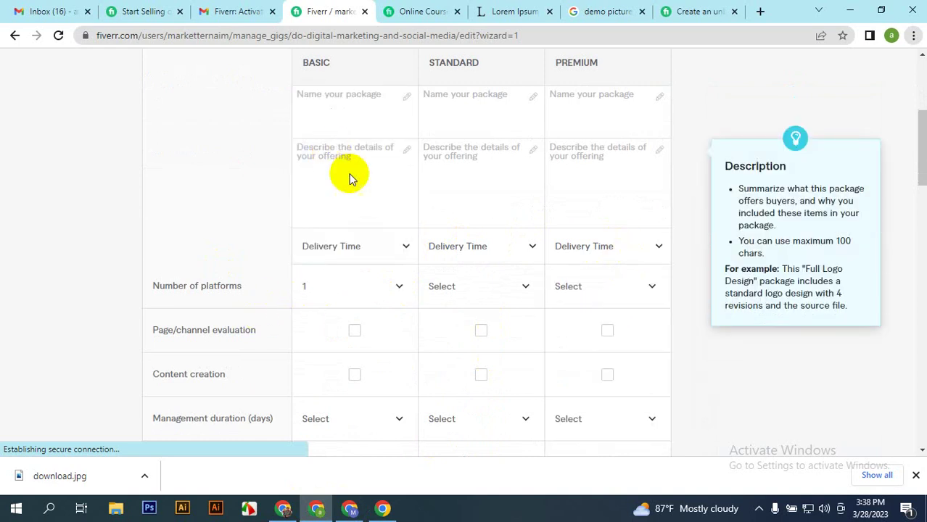
click(435, 286)
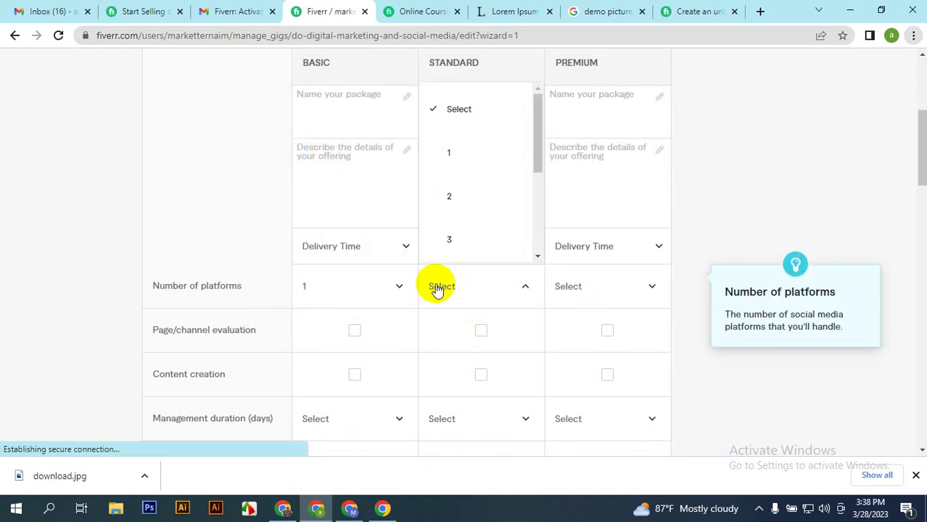
click(457, 210)
click(594, 294)
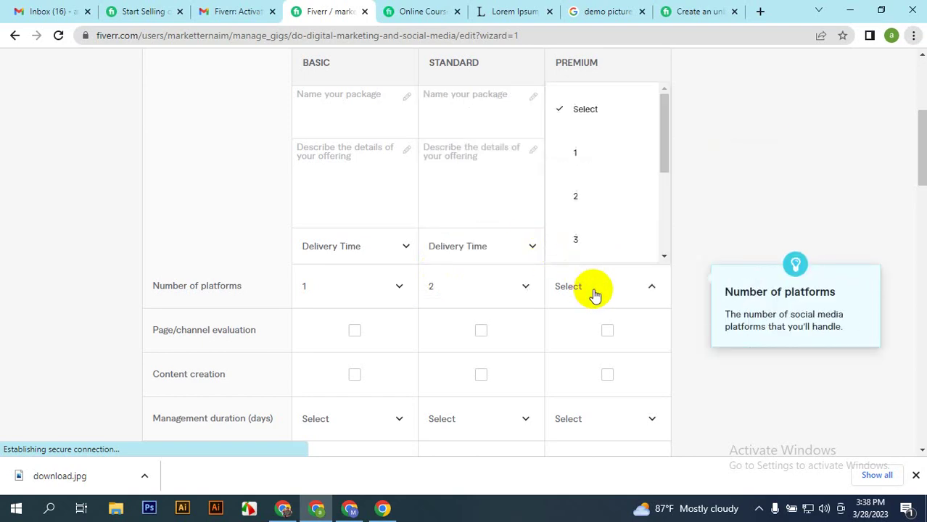
click(564, 242)
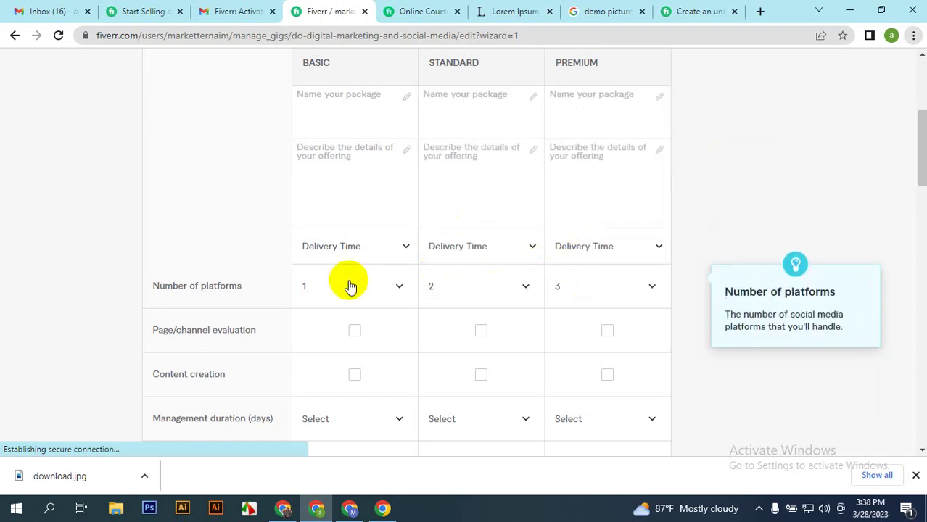
scroll(347, 286, down, 2)
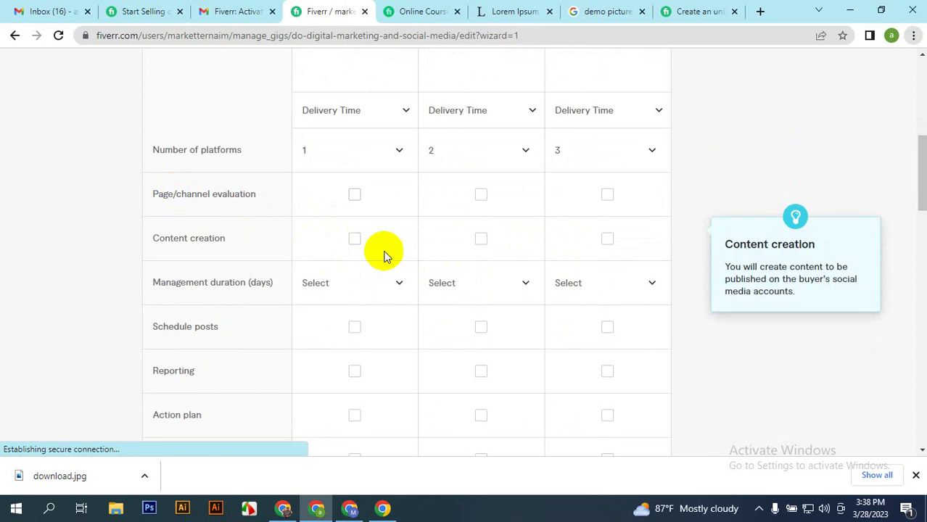
Include Page/channel evaluation in Standard and Premium, and Content creation in Premium.
click(354, 194)
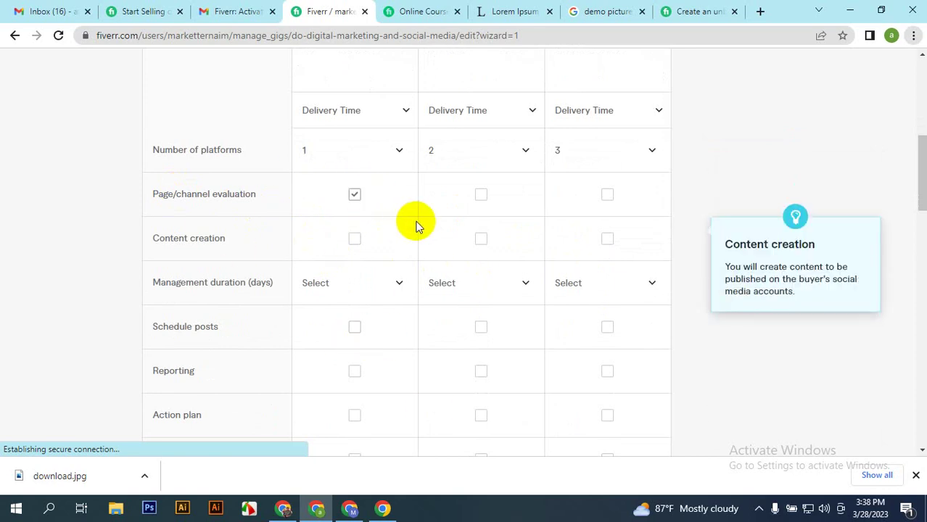
click(356, 196)
click(478, 197)
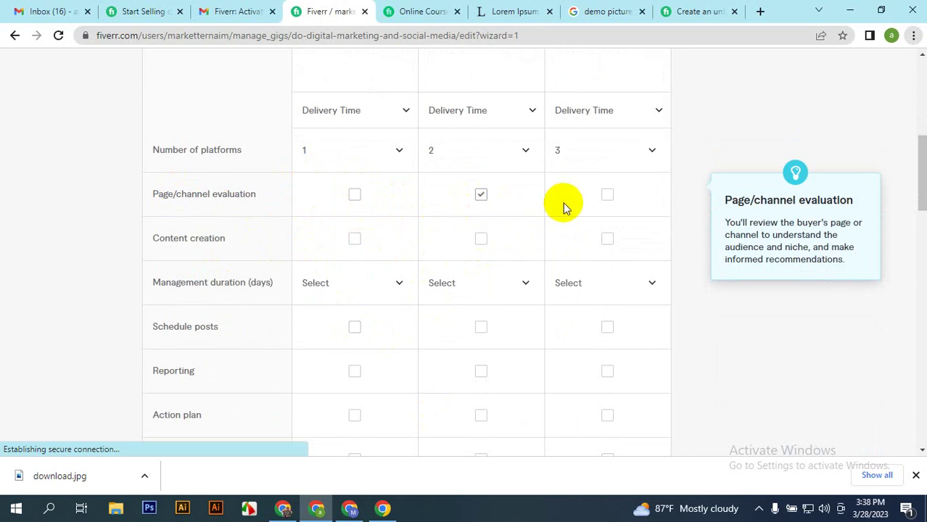
click(606, 197)
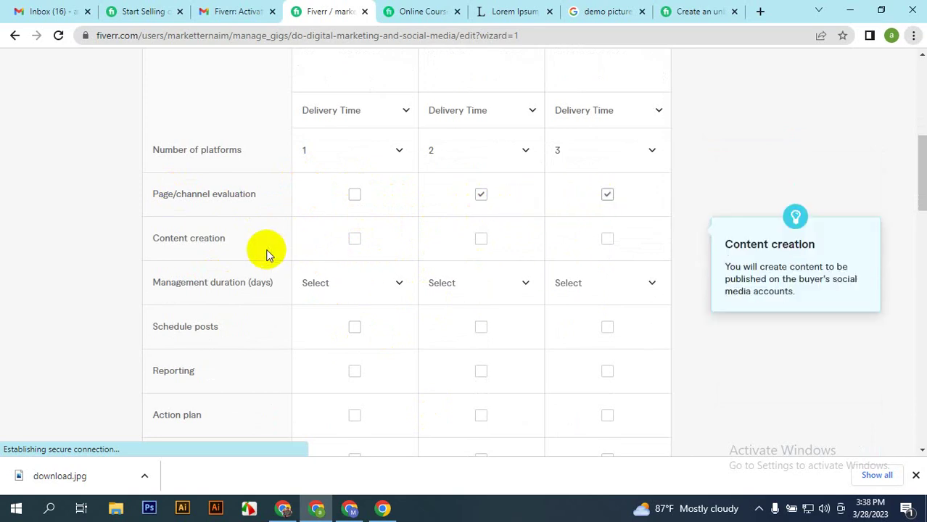
click(606, 239)
scroll(479, 281, down, 1)
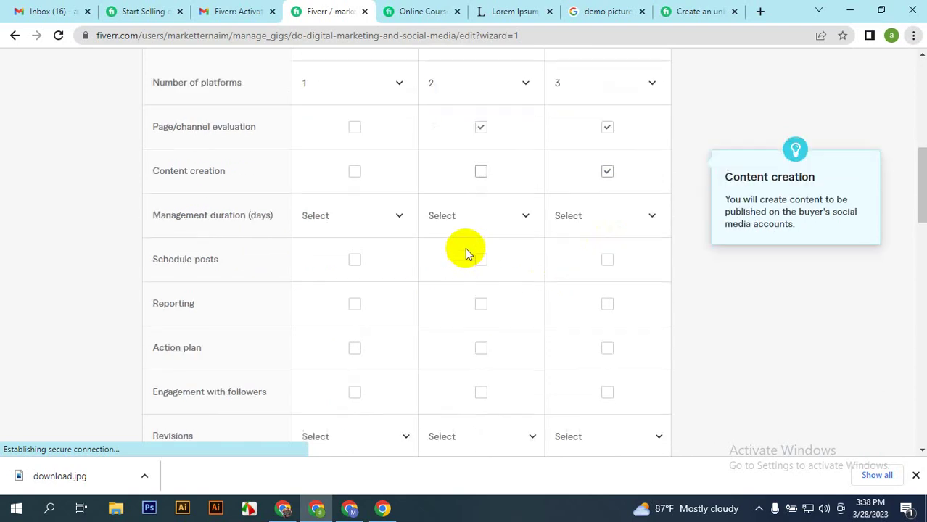
Set management duration to 1, 2 and 3 days for Basic, Standard and Premium.
click(346, 227)
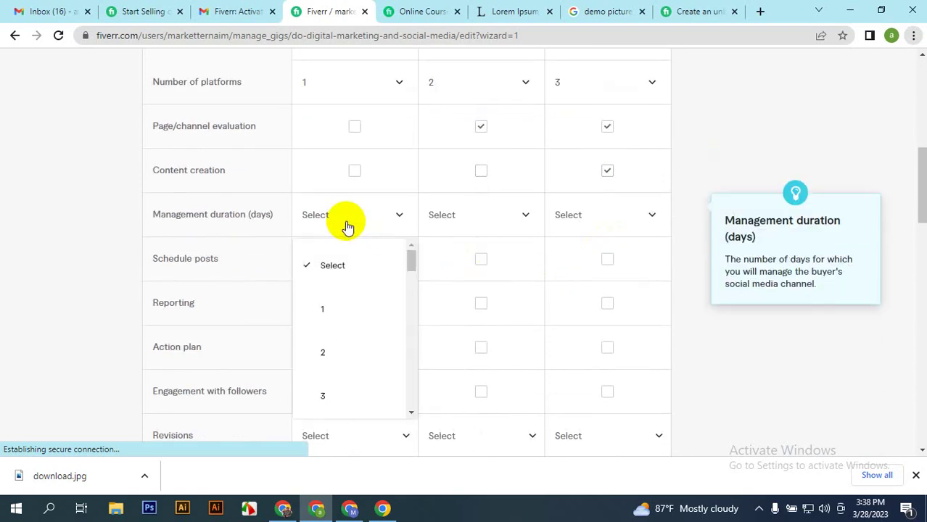
click(331, 307)
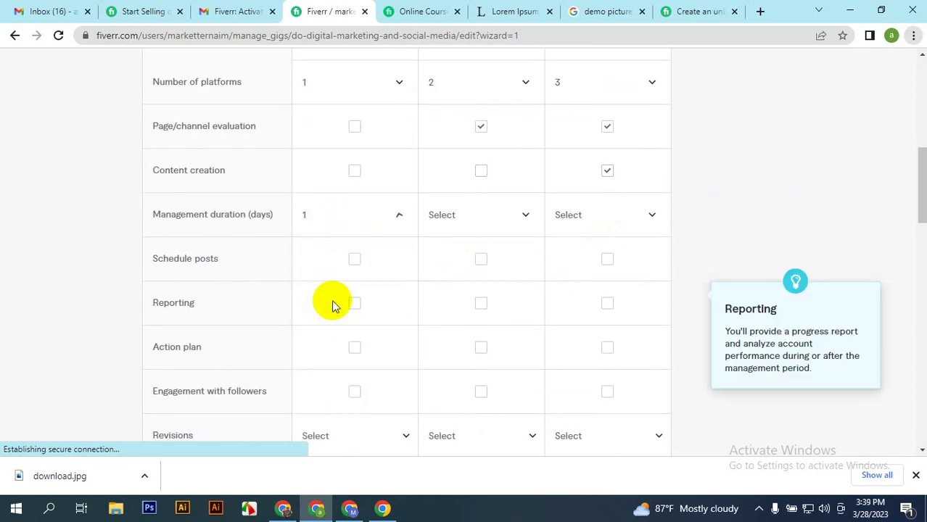
click(470, 219)
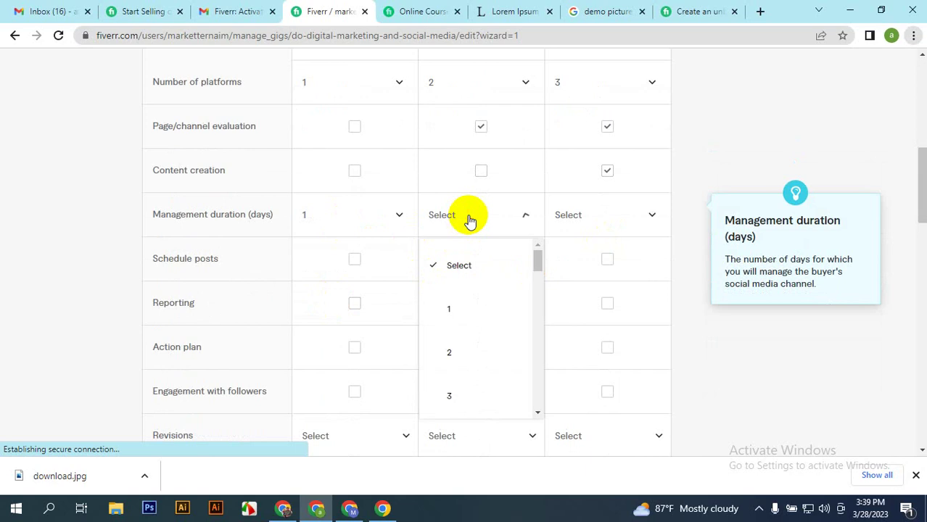
click(449, 350)
click(604, 215)
click(593, 403)
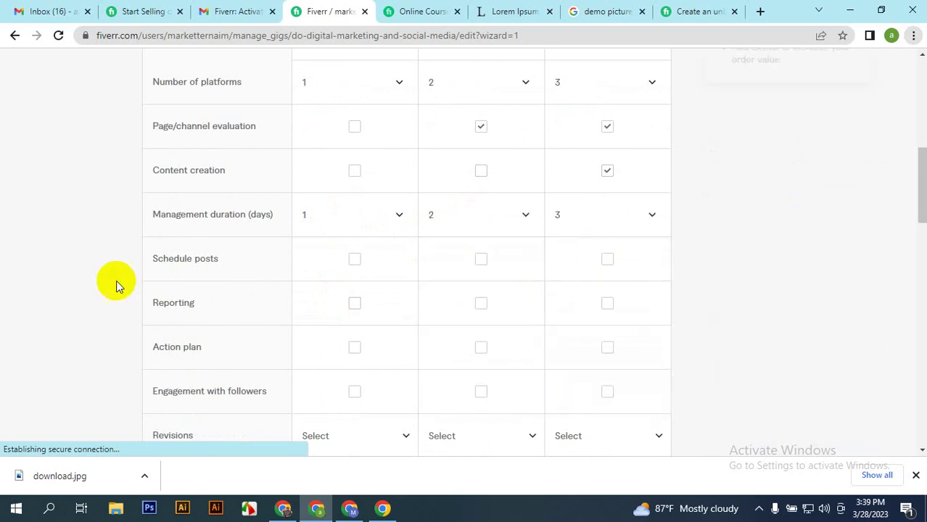
Include Schedule posts in all three packages and Reporting in Standard and Premium.
click(354, 259)
click(482, 262)
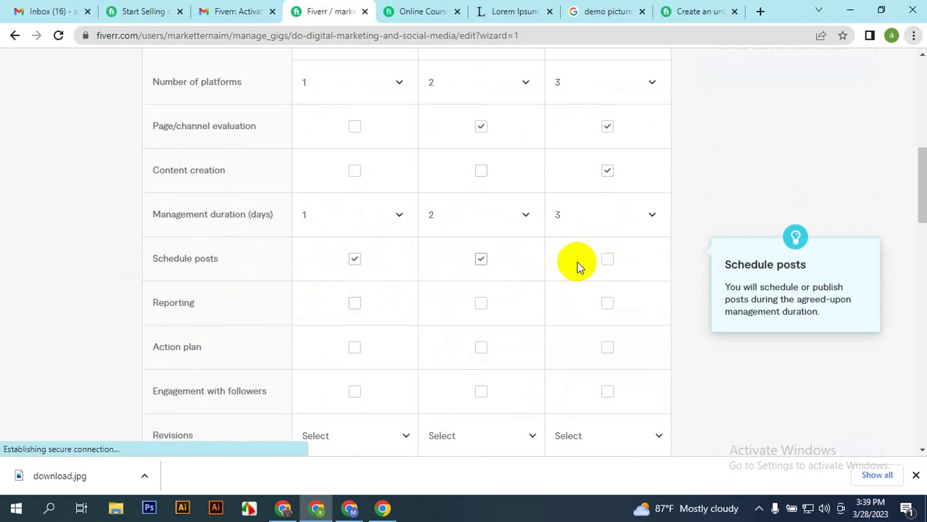
click(607, 259)
scroll(381, 275, down, 1)
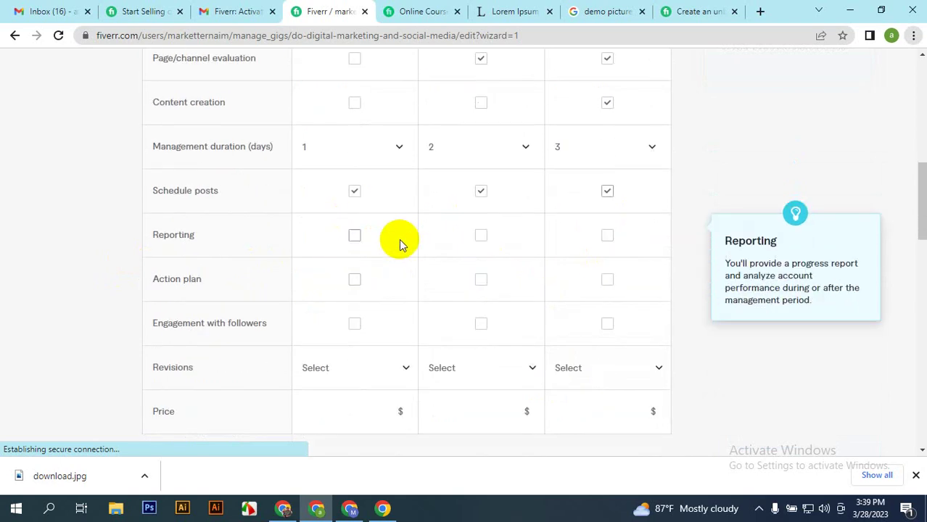
click(478, 239)
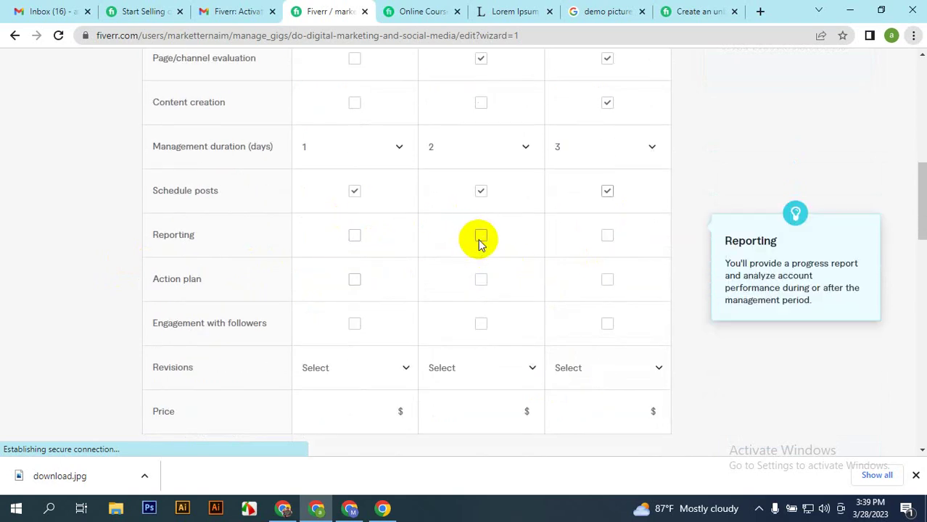
click(606, 239)
scroll(457, 268, down, 1)
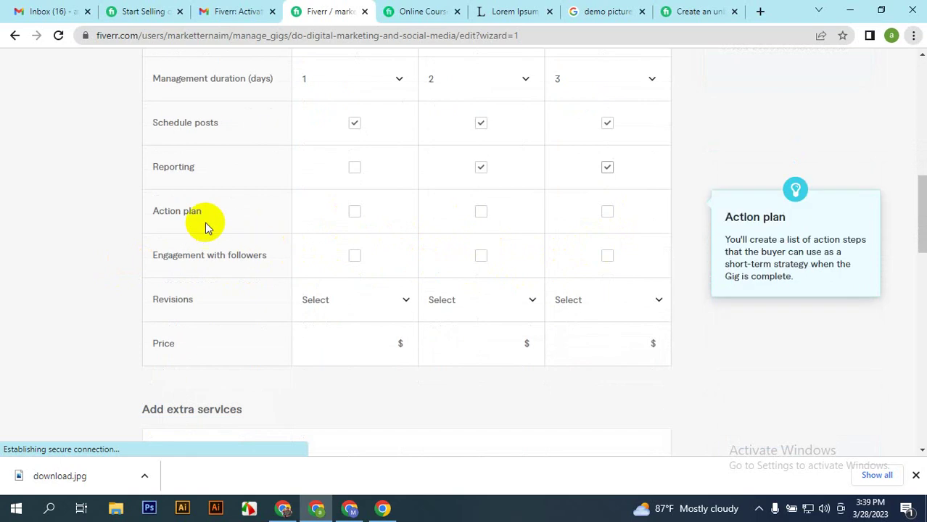
Add Action plan to Premium and Engagement with followers to all three packages.
click(484, 214)
click(481, 211)
click(607, 211)
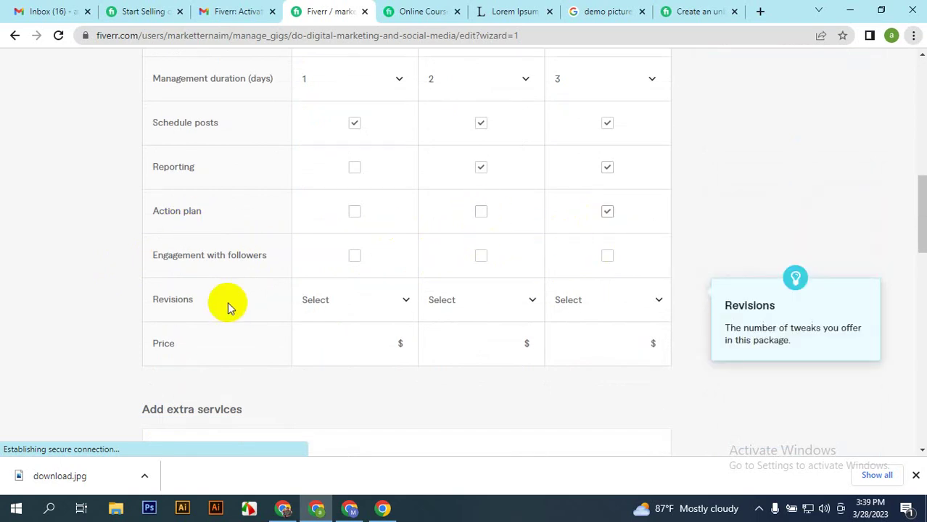
mouse_move(216, 240)
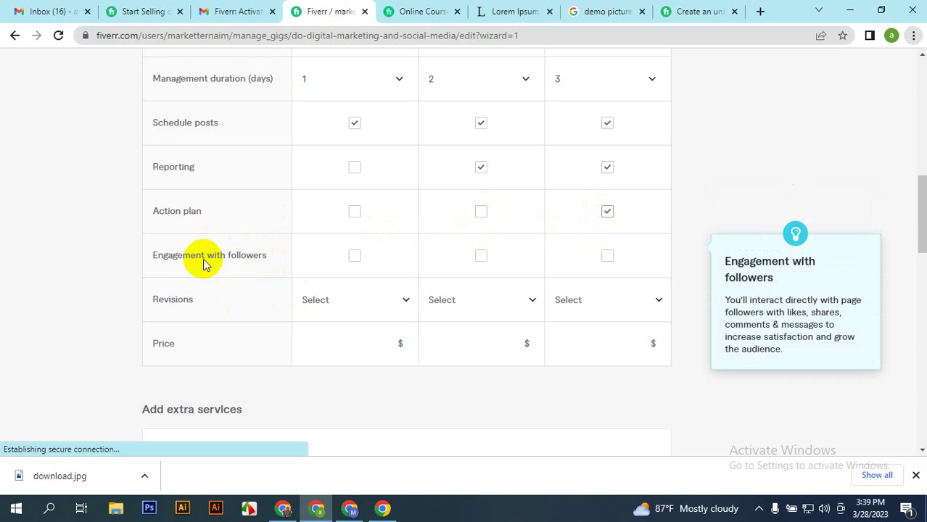
click(481, 256)
click(354, 256)
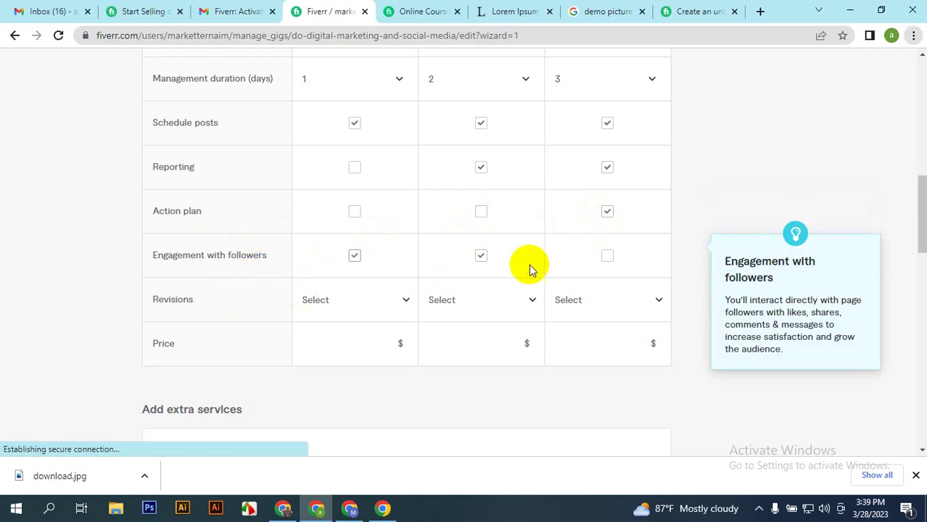
click(604, 260)
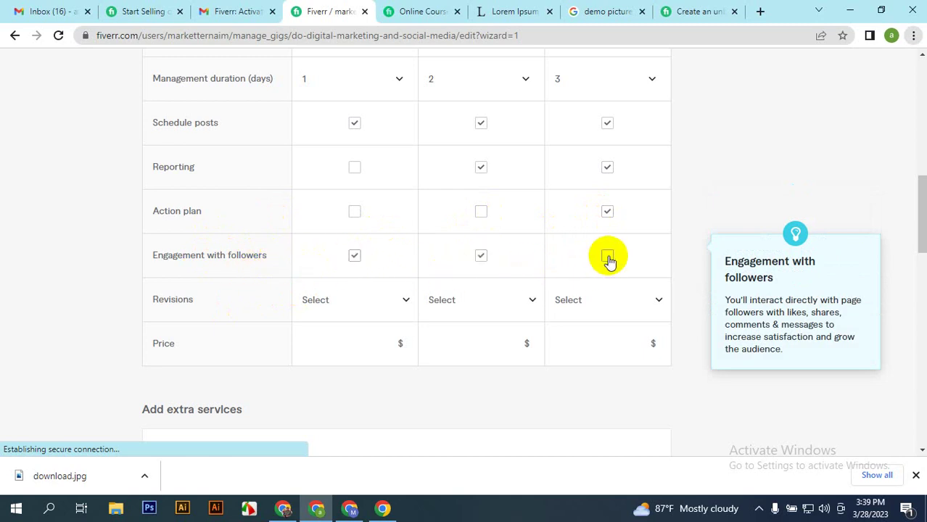
Give Standard 1 revision and Premium 2 revisions, and start the Basic price at $10.
click(346, 298)
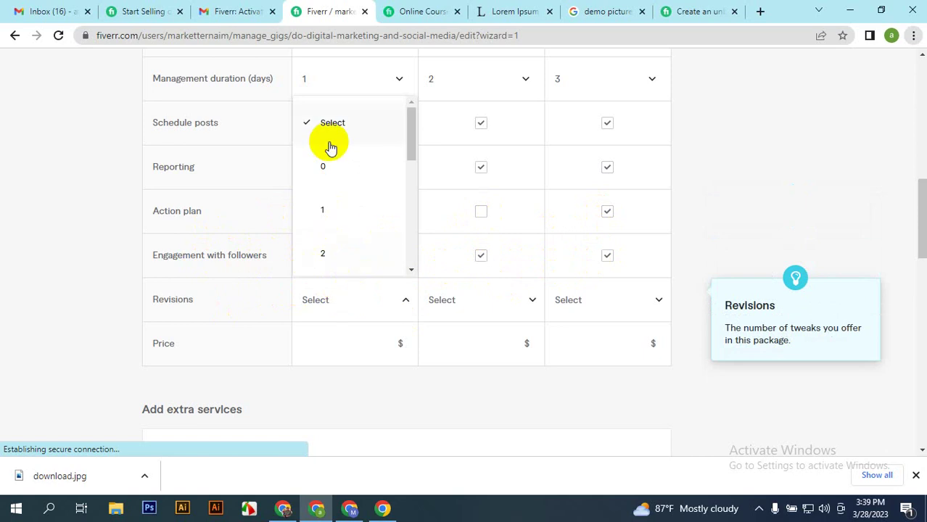
click(463, 301)
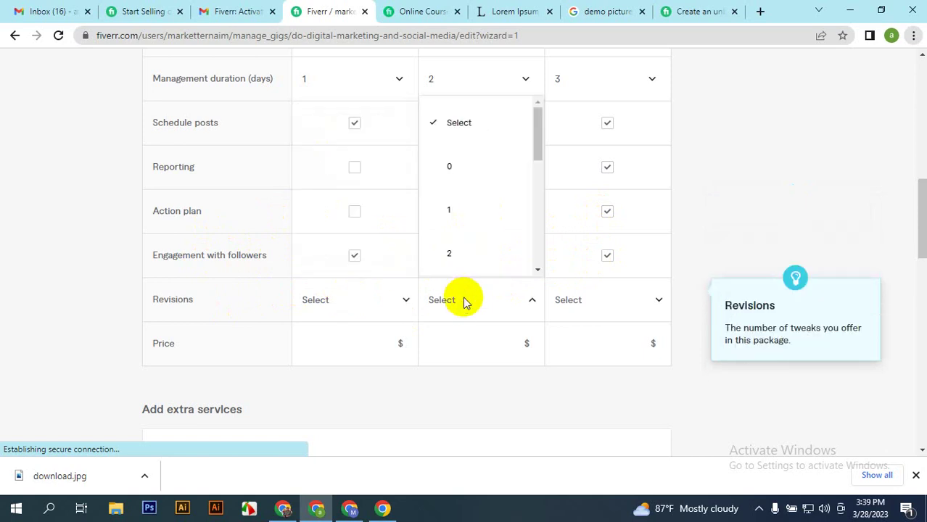
click(473, 214)
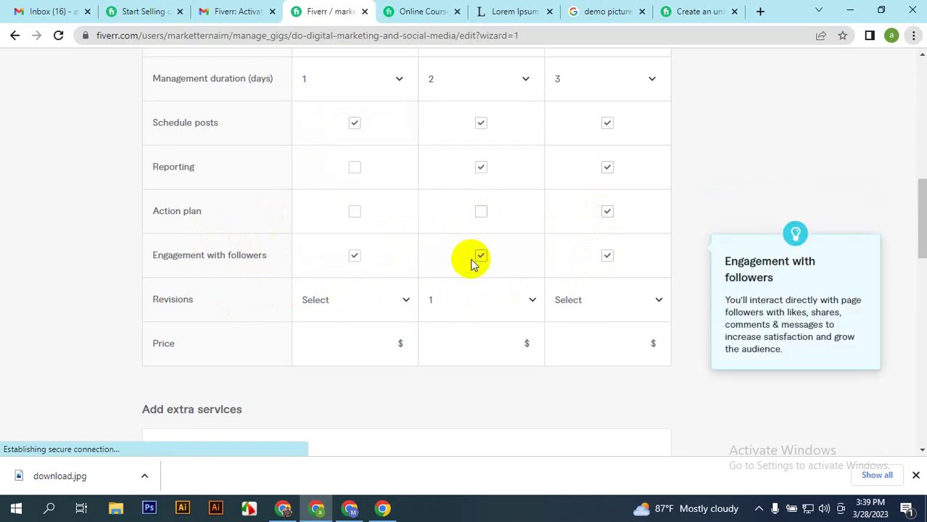
scroll(471, 262, up, 5)
scroll(471, 263, down, 4)
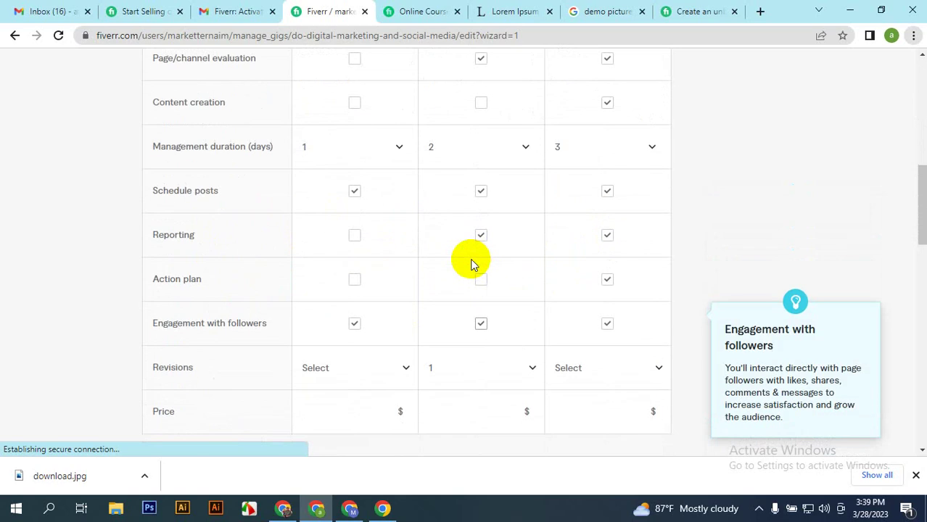
click(599, 369)
click(573, 330)
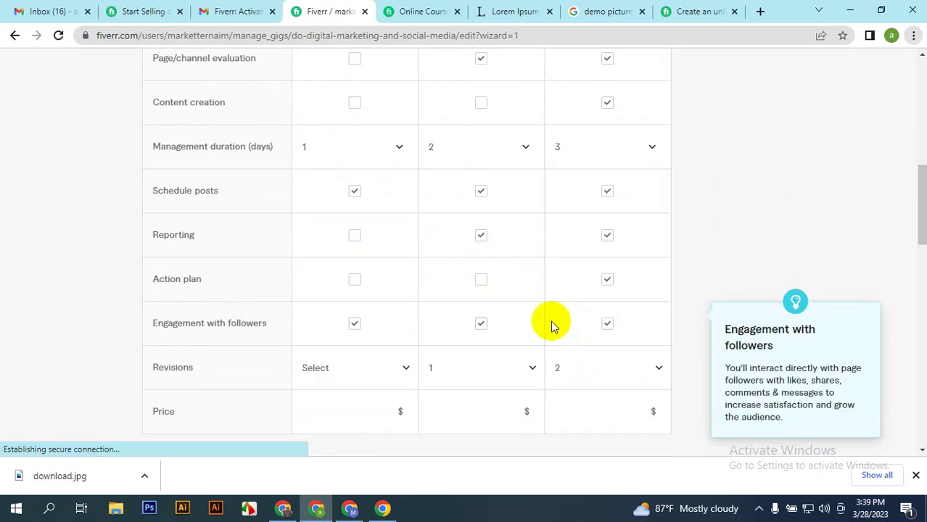
scroll(443, 356, down, 2)
click(380, 282)
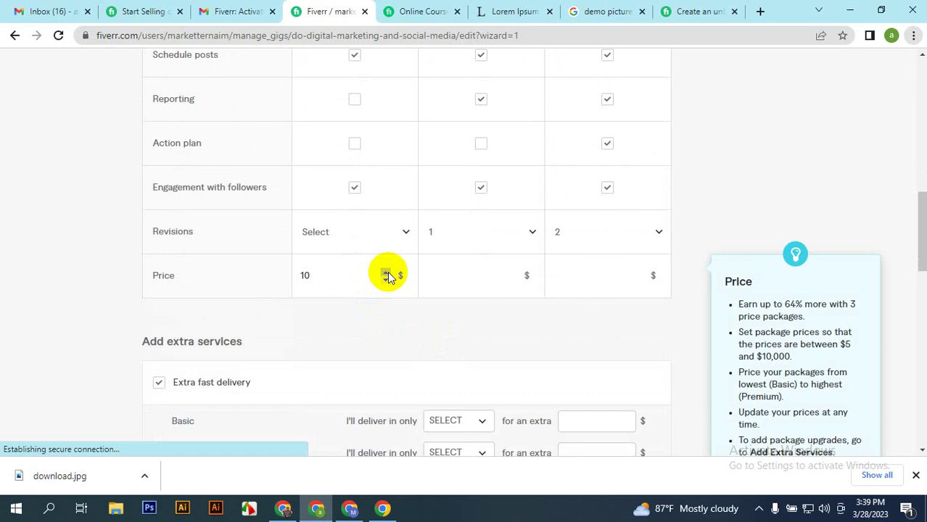
Set the Basic price to $5, Standard to $20 and Premium to $30.
click(387, 283)
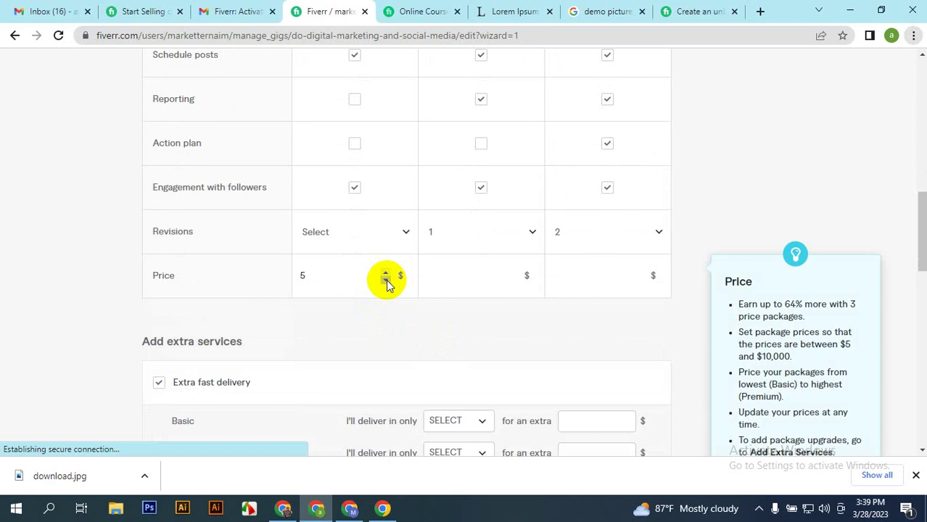
click(514, 276)
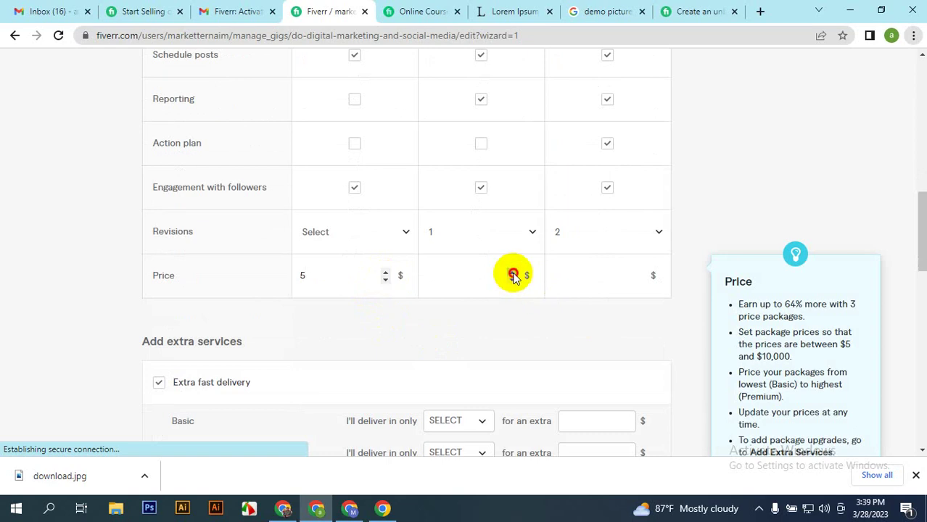
scroll(514, 276, up, 8)
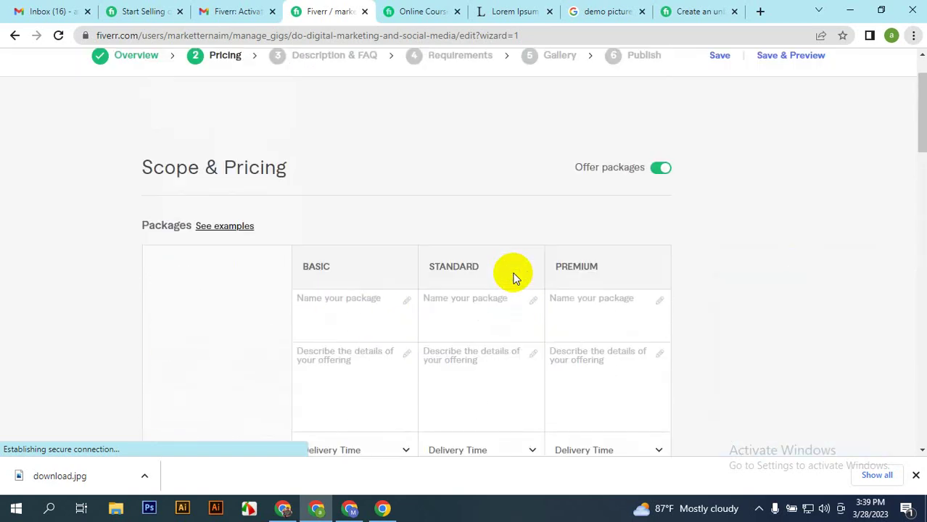
scroll(514, 275, down, 5)
scroll(514, 275, down, 5)
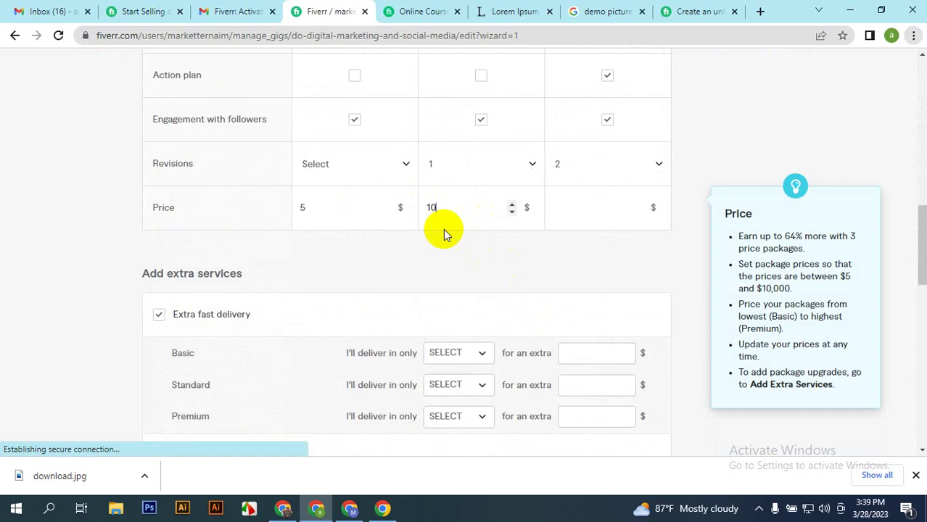
click(636, 207)
click(636, 207)
click(636, 207)
click(636, 206)
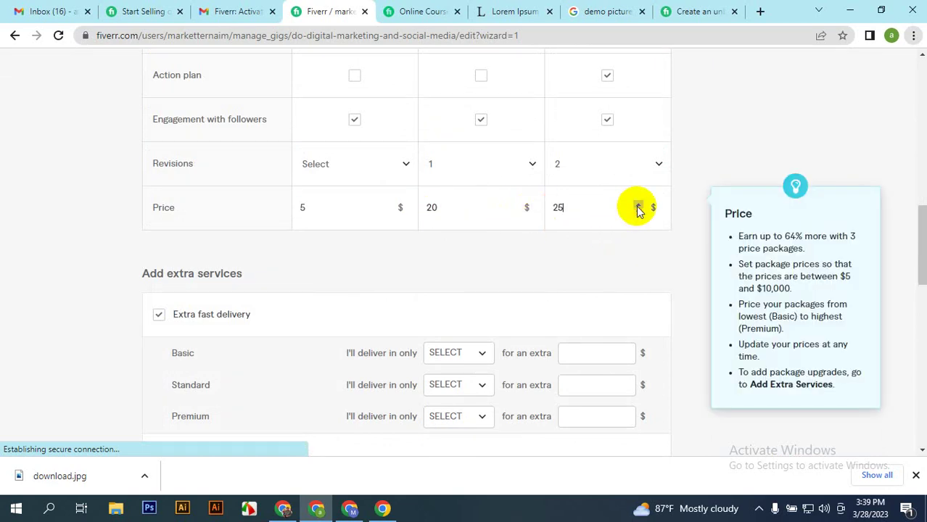
click(636, 207)
click(636, 207)
scroll(611, 193, up, 10)
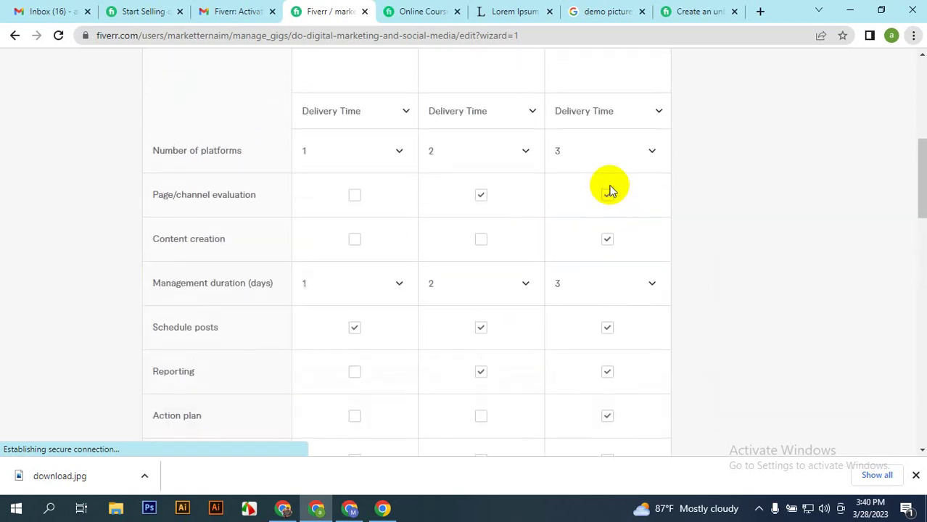
scroll(594, 198, down, 2)
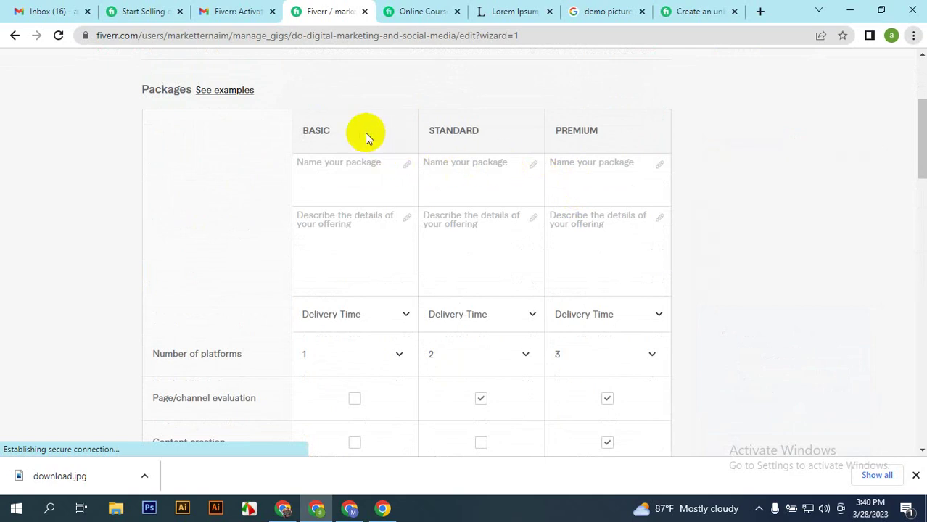
mouse_move(398, 186)
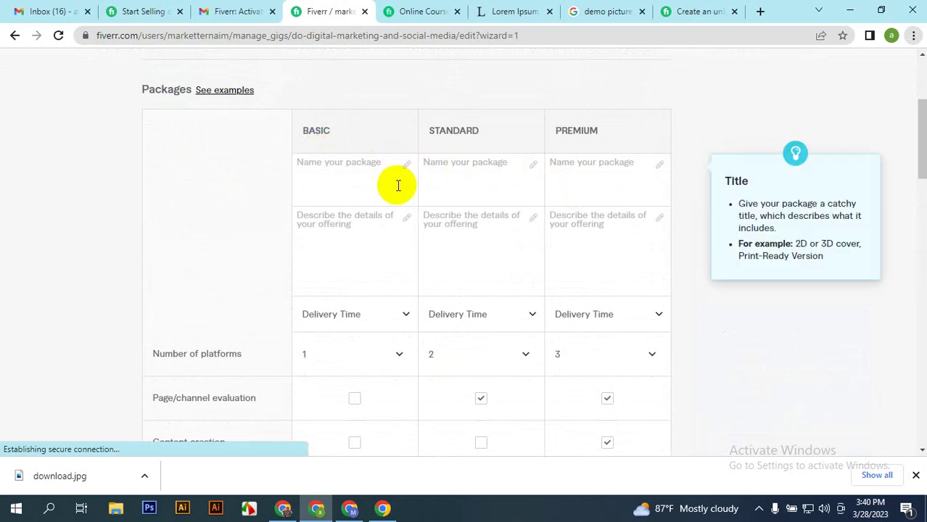
mouse_move(416, 214)
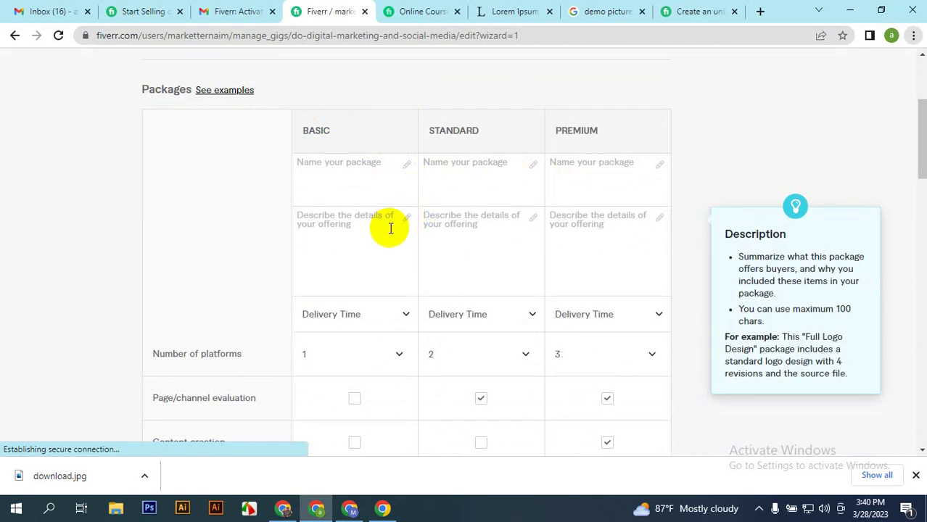
scroll(390, 274, down, 2)
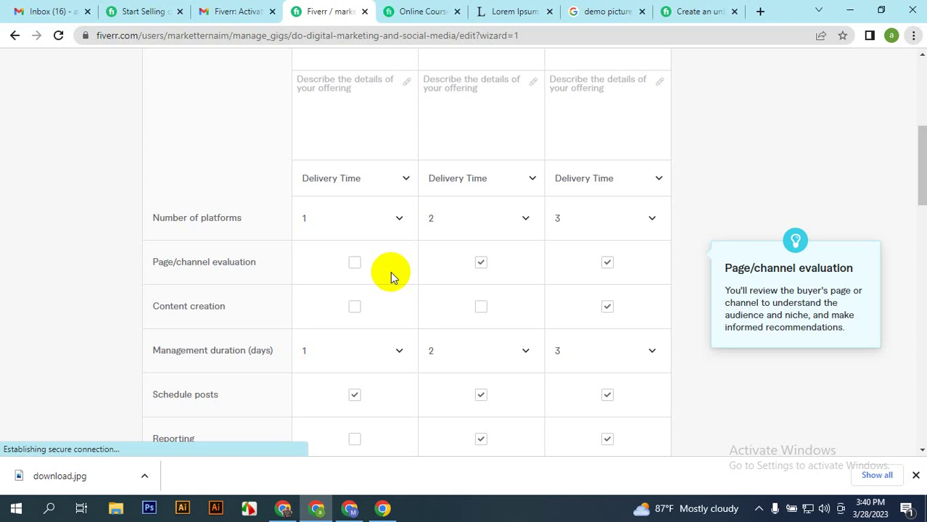
scroll(390, 271, down, 4)
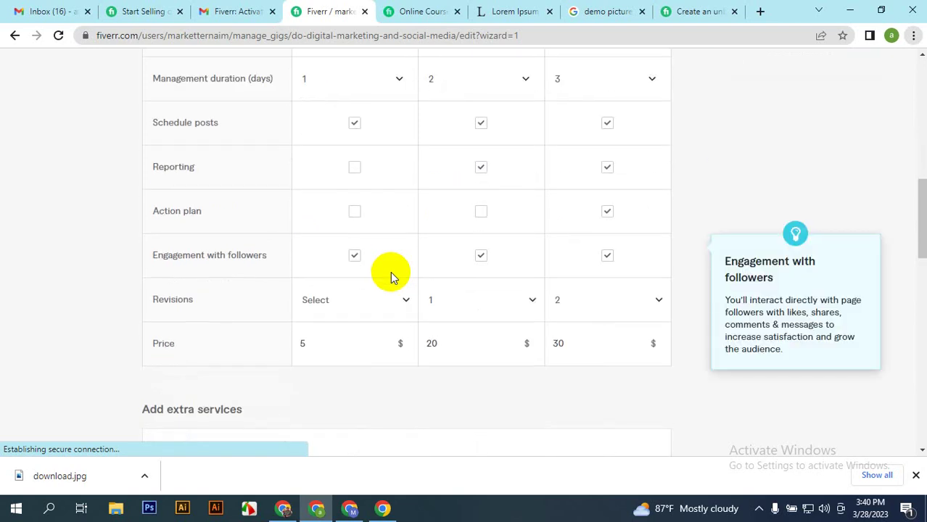
scroll(390, 272, up, 8)
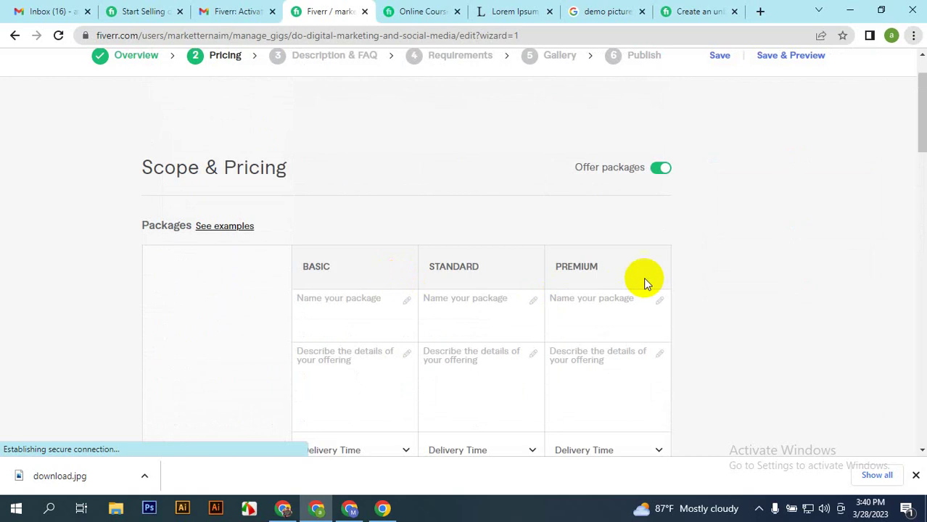
mouse_move(662, 306)
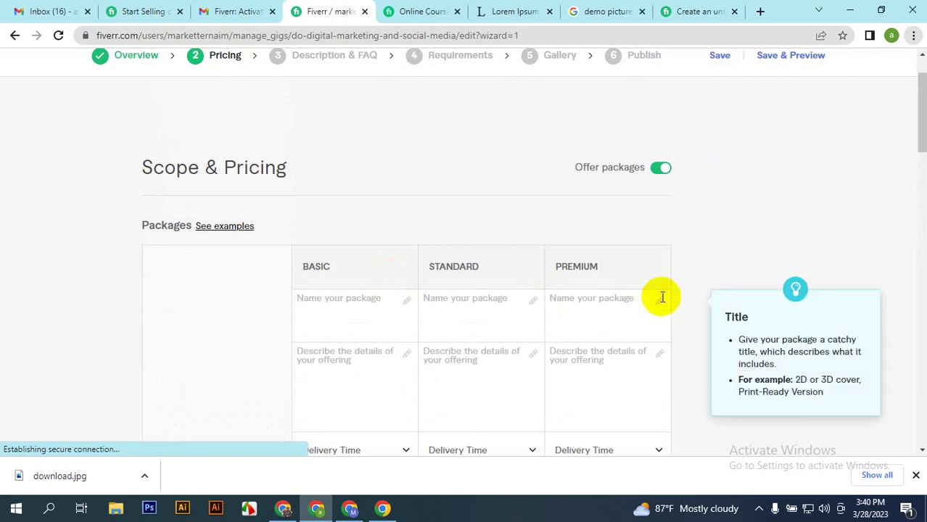
scroll(662, 298, down, 9)
mouse_move(274, 209)
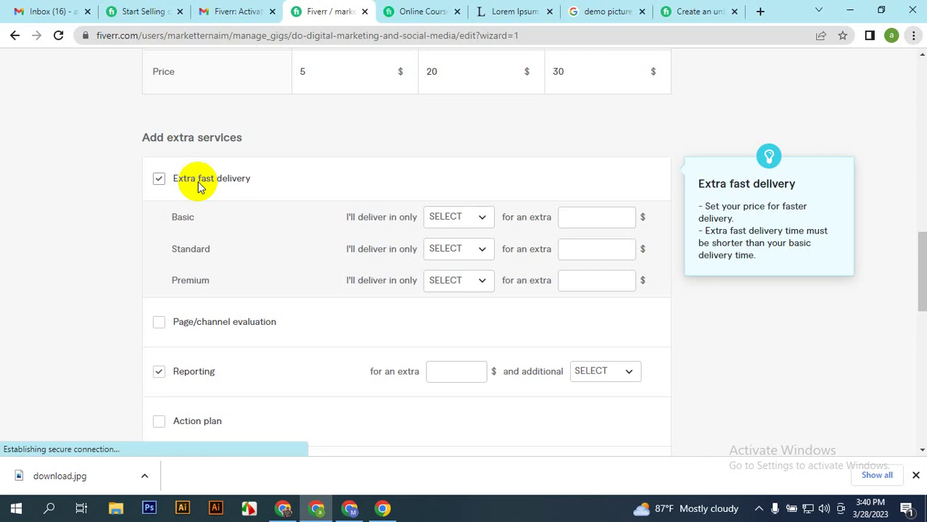
Make Basic extra-fast delivery 1 day and enter its extra price.
click(472, 216)
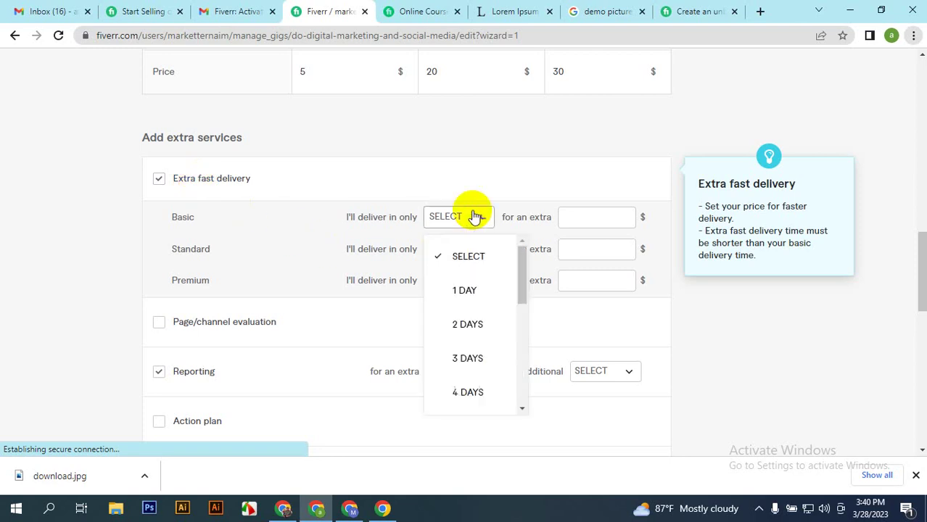
click(465, 298)
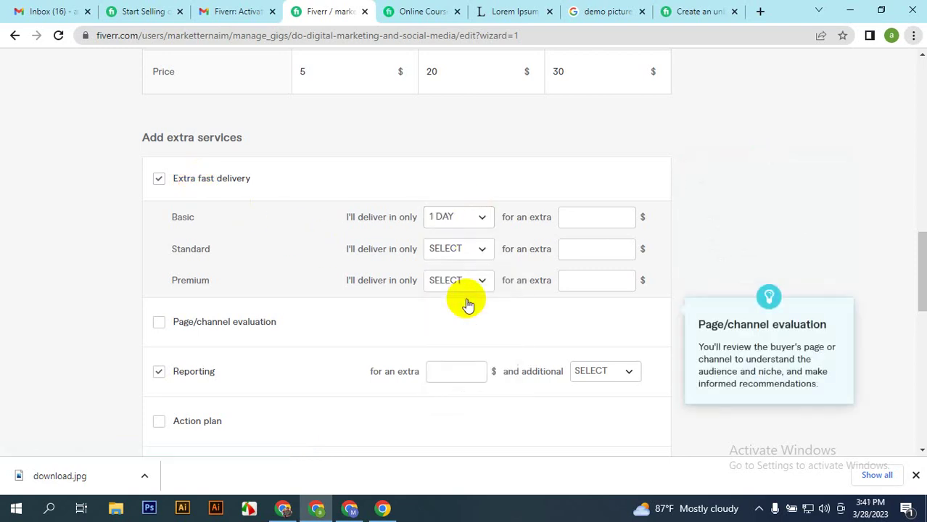
click(591, 224)
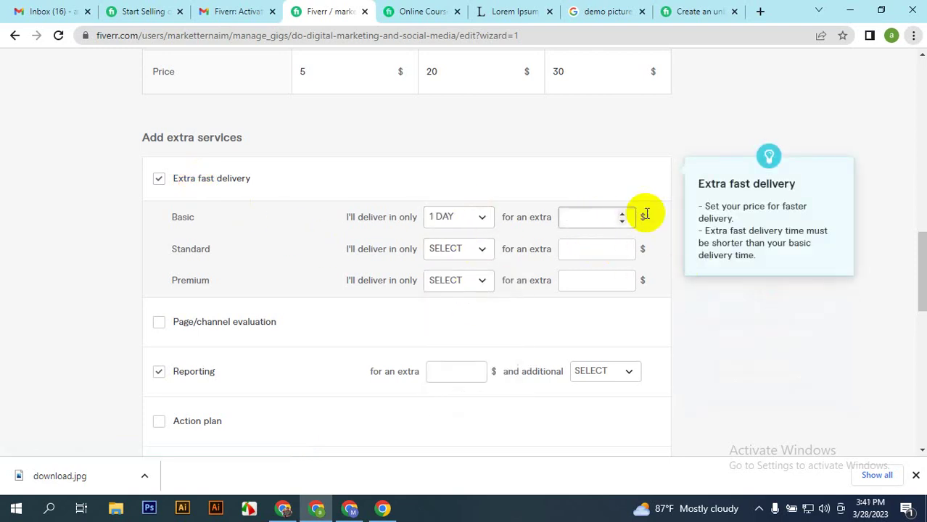
text(5)
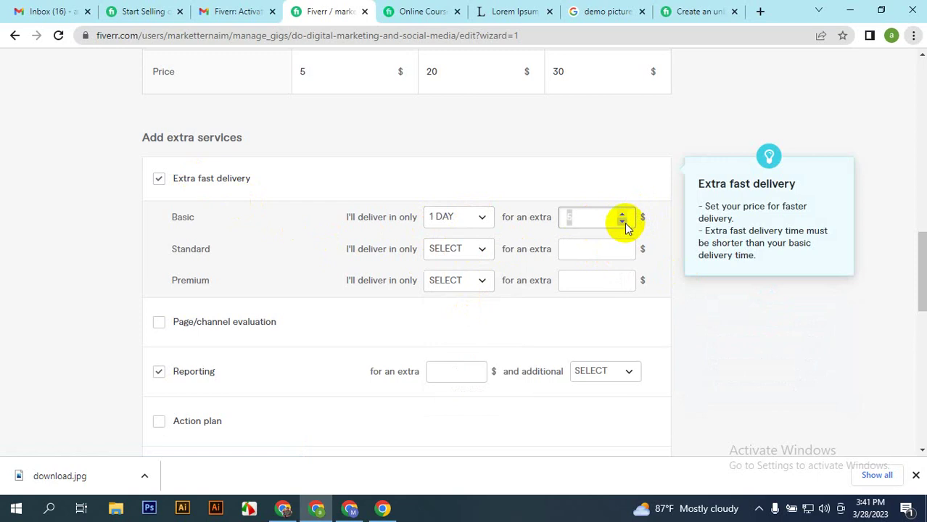
Set Standard extra-fast delivery to 2 days for $20 and Premium to 3 days for $35.
click(468, 248)
click(467, 356)
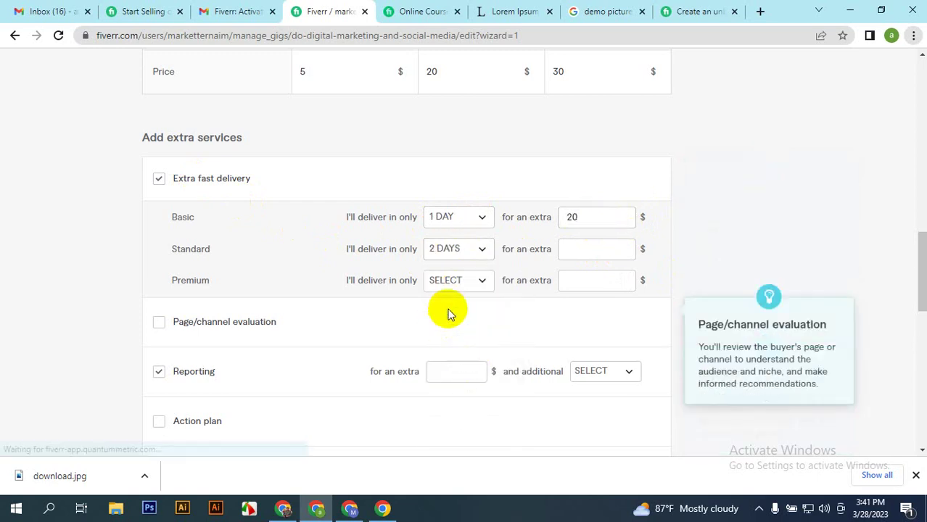
click(460, 282)
click(471, 202)
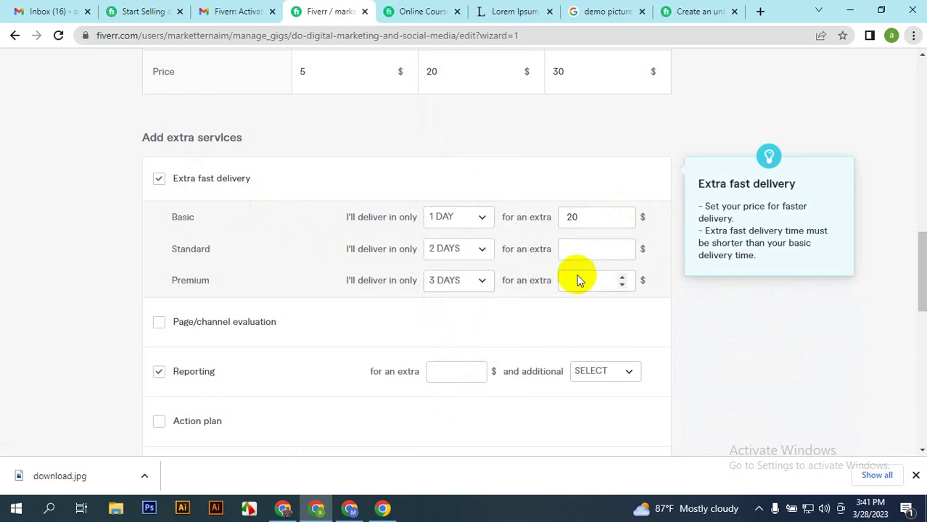
click(624, 279)
click(622, 246)
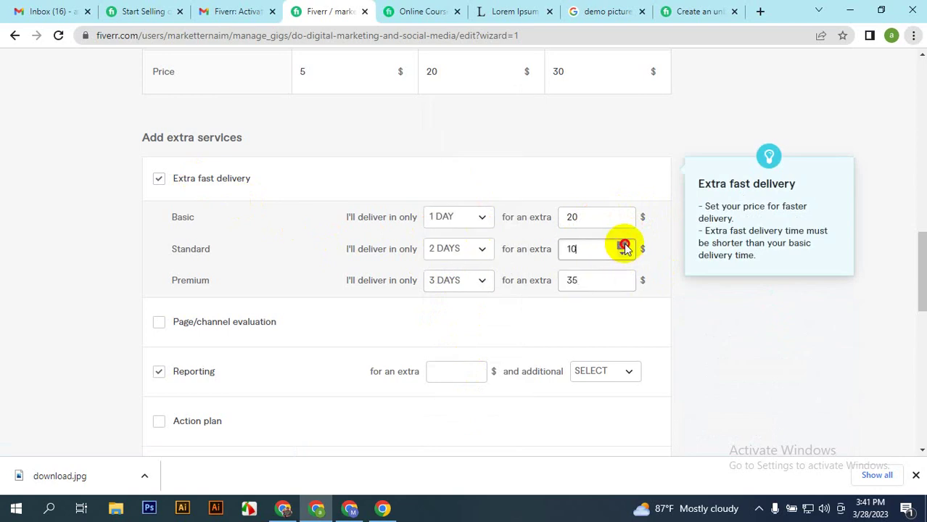
click(622, 246)
scroll(540, 252, down, 2)
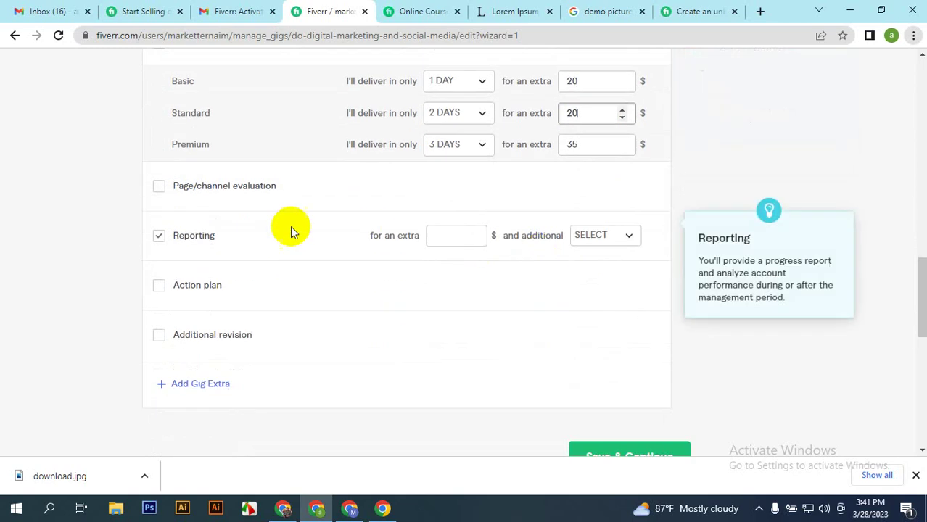
Price the Reporting extra at $20 with 3 additional days.
click(451, 235)
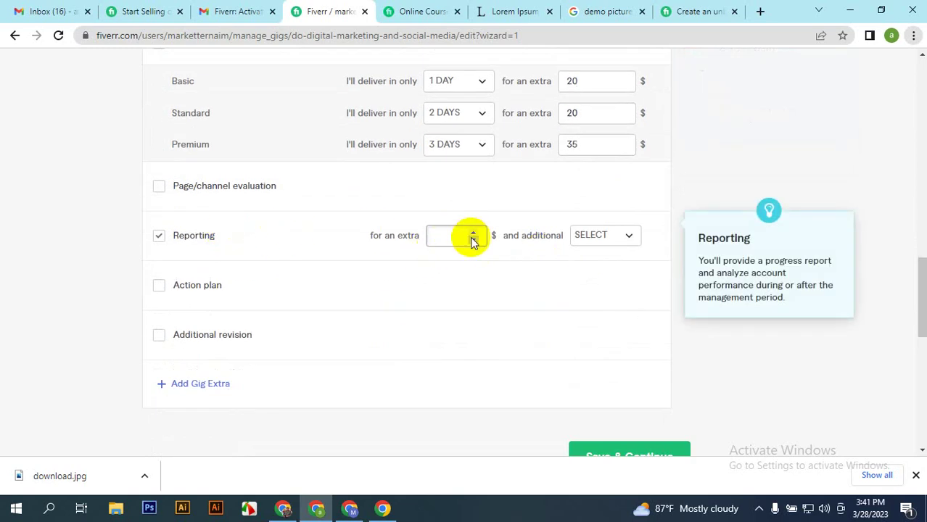
click(473, 233)
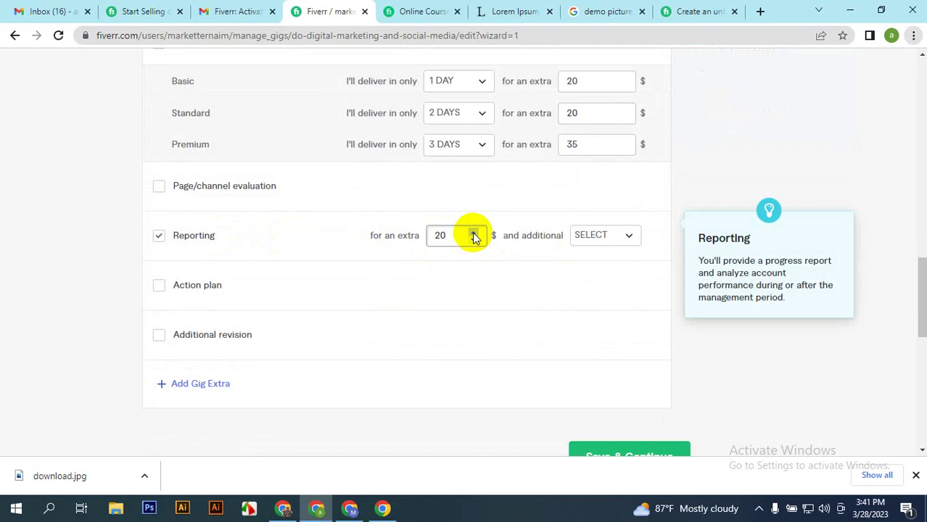
click(586, 237)
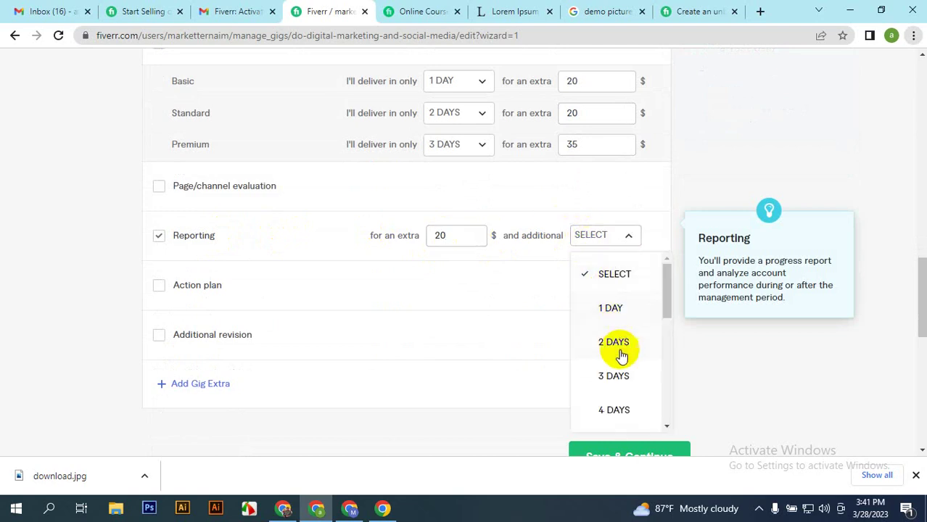
click(633, 378)
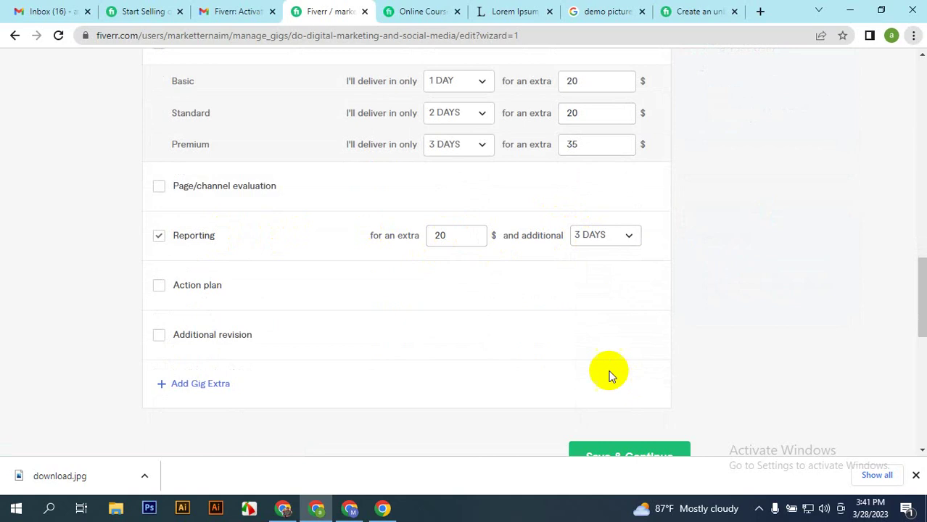
scroll(336, 283, down, 4)
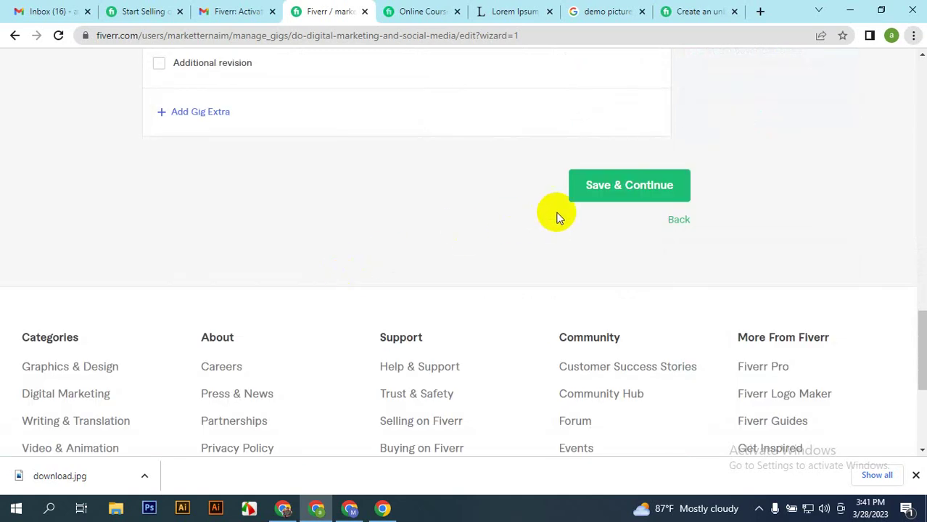
Save the pricing step, then set delivery to 1 day for Basic and 2 days for Standard and Premium.
click(623, 190)
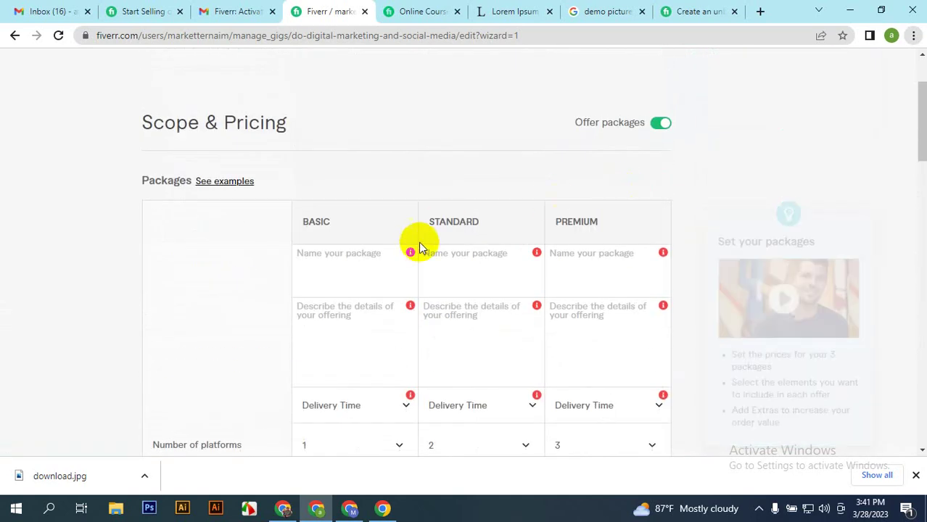
click(408, 408)
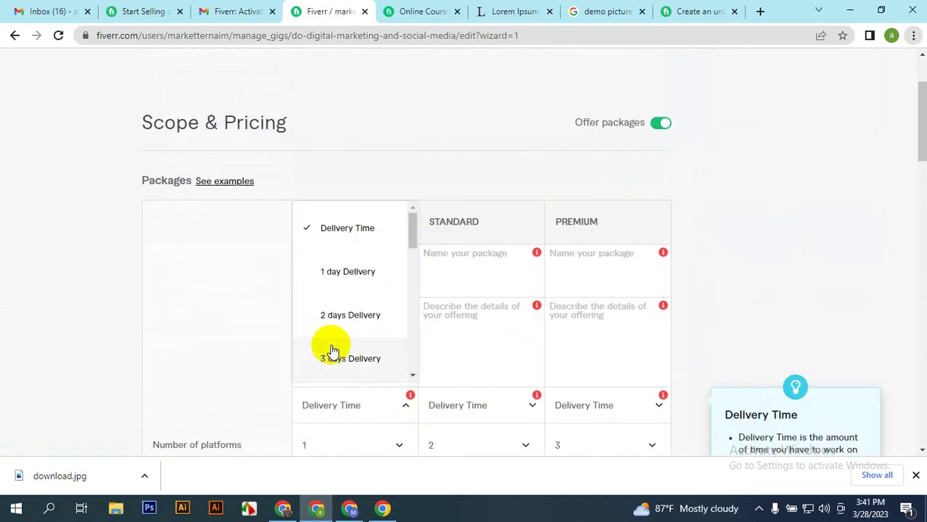
click(332, 274)
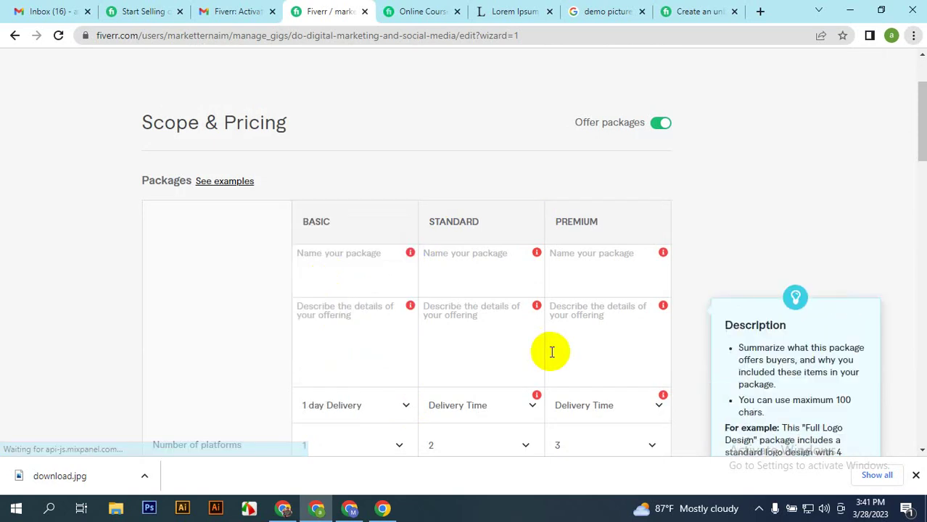
click(530, 408)
click(476, 325)
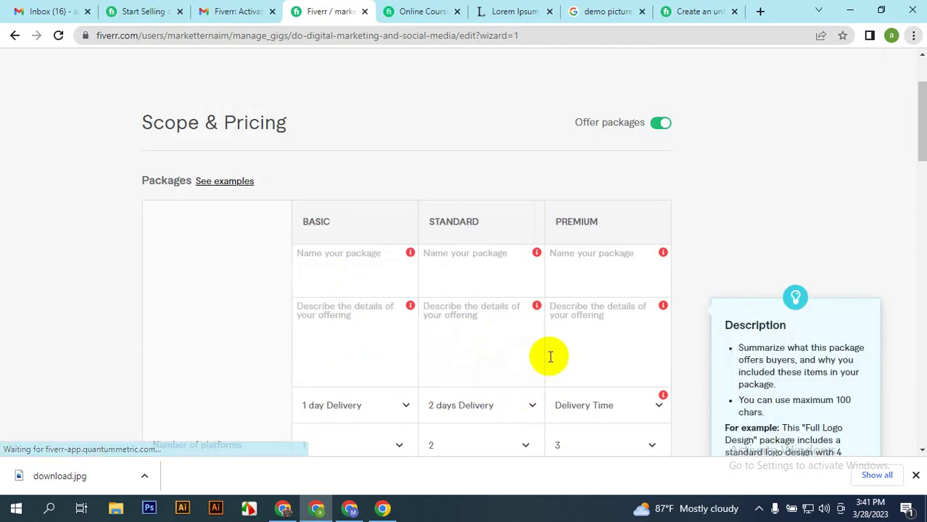
click(631, 409)
click(600, 325)
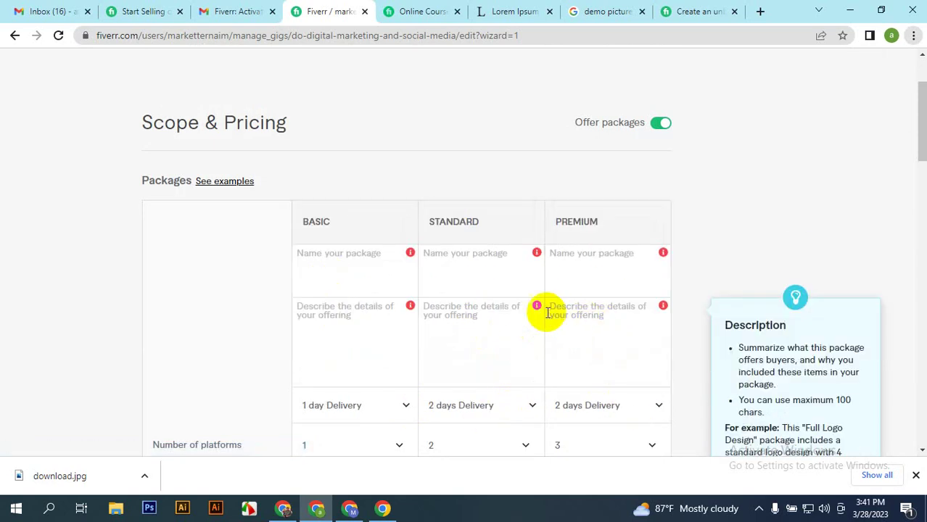
mouse_move(540, 311)
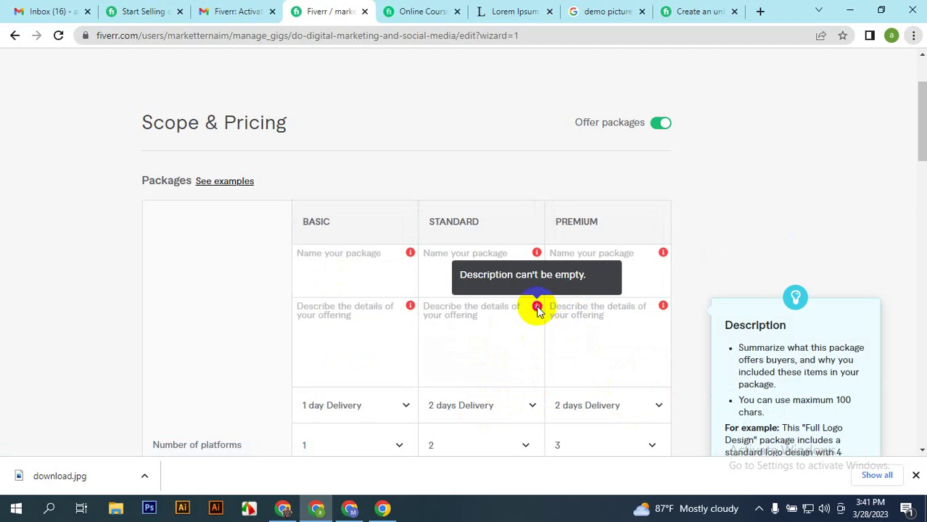
click(234, 182)
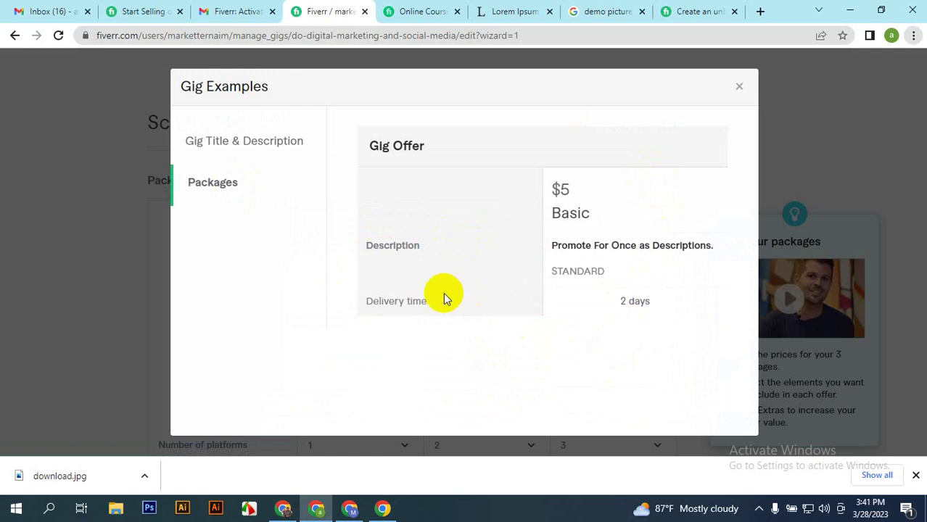
click(739, 88)
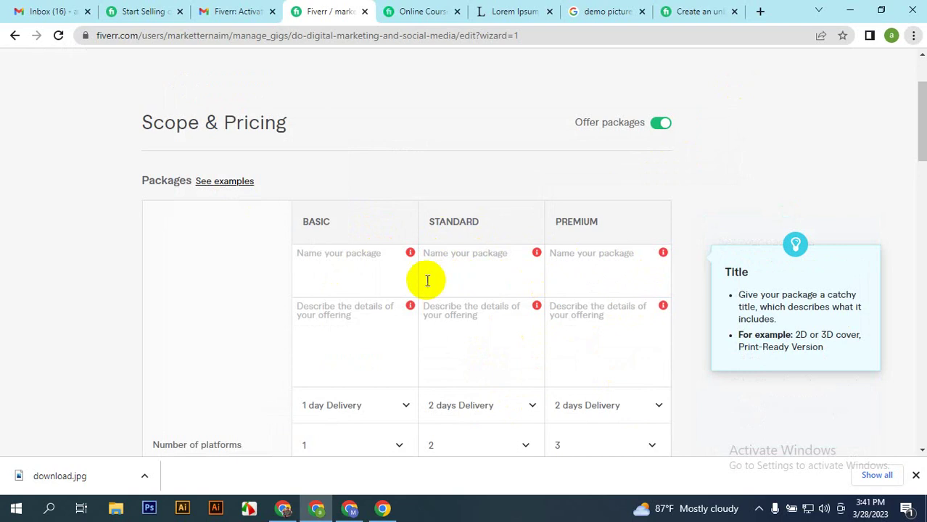
mouse_move(411, 255)
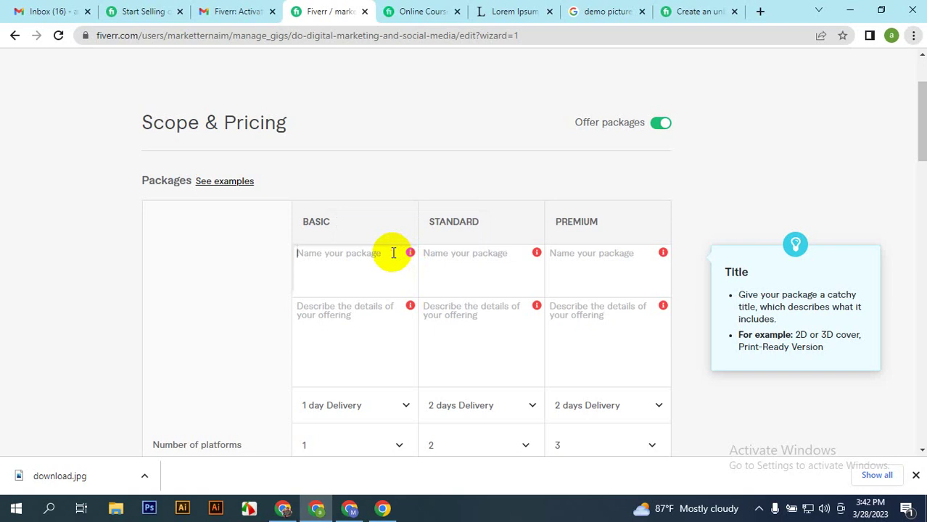
Name the Basic, Standard and Premium packages gold, platinum and daimond.
text(a)
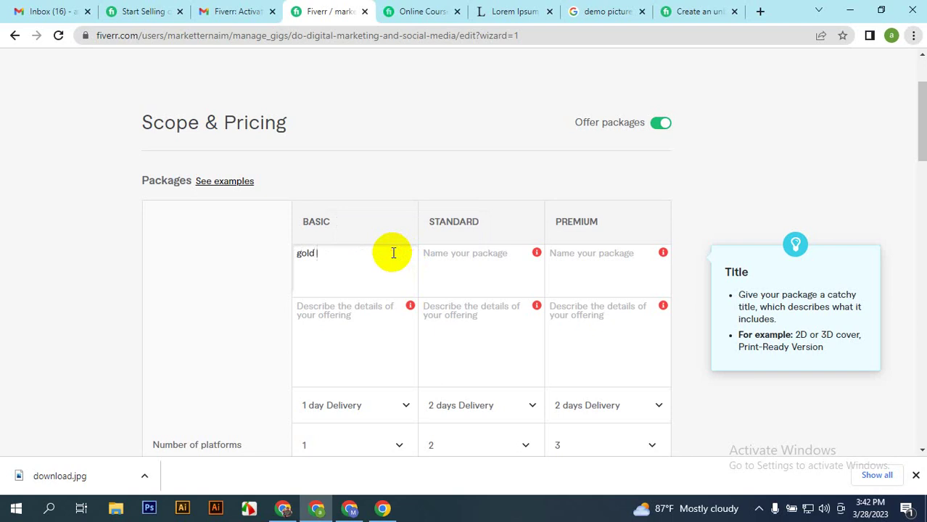
click(431, 256)
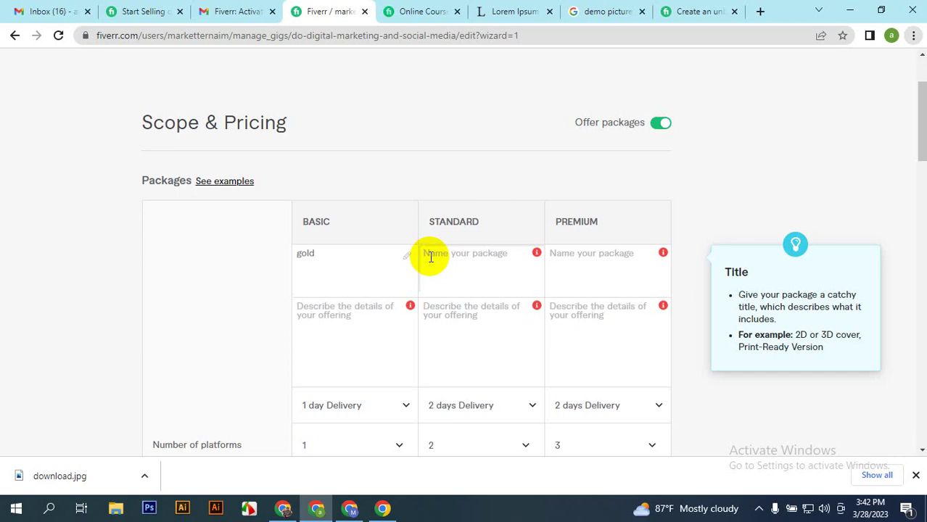
scroll(429, 256, down, 5)
scroll(428, 255, up, 7)
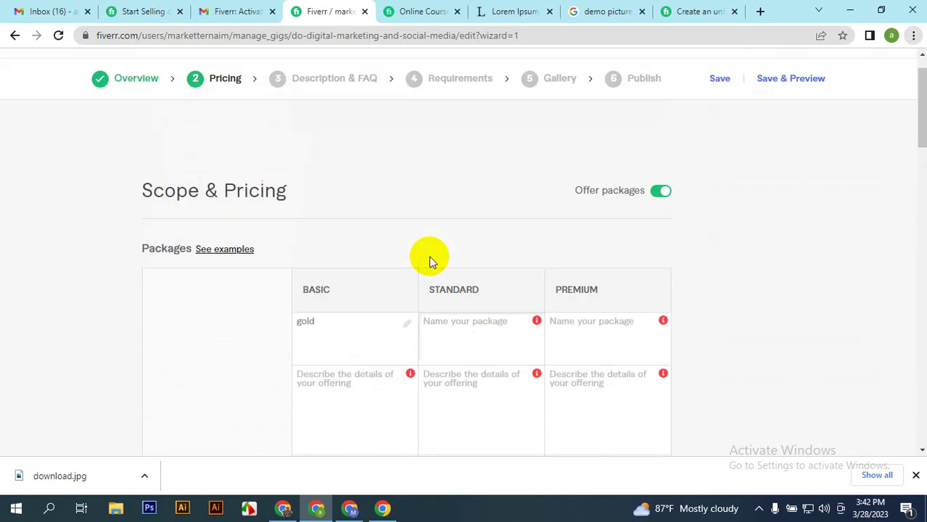
click(460, 317)
scroll(455, 311, down, 1)
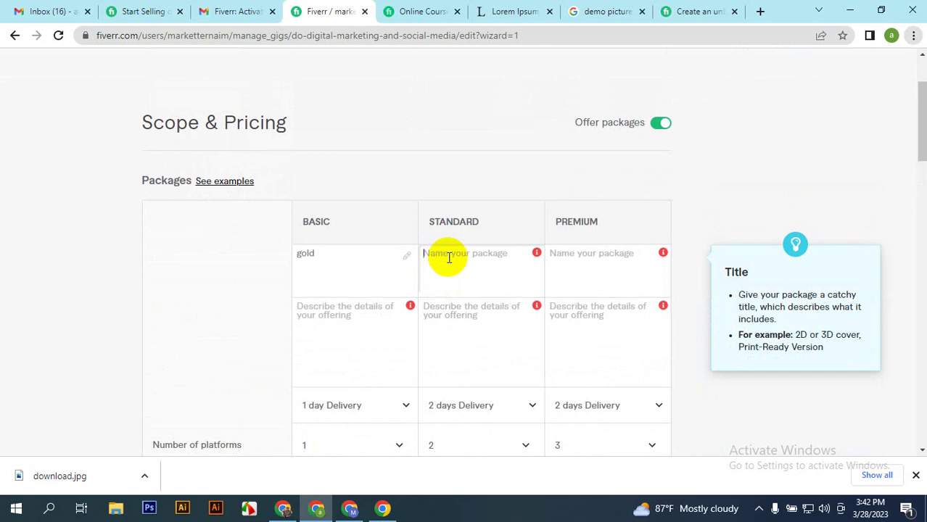
text(platinum)
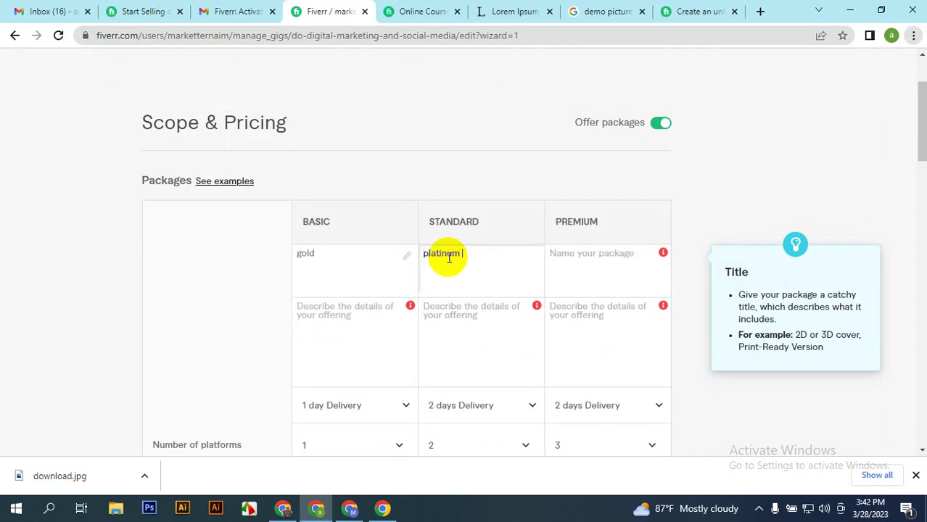
click(589, 257)
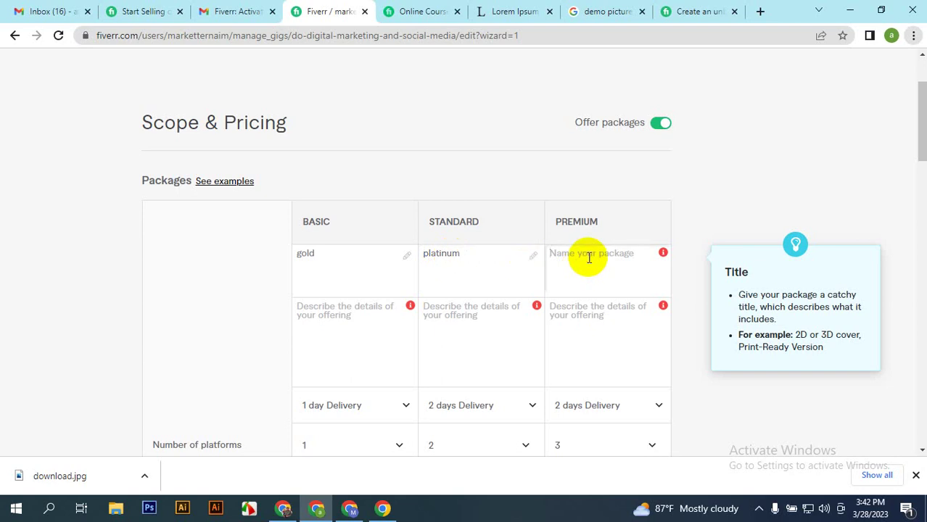
text(daimond)
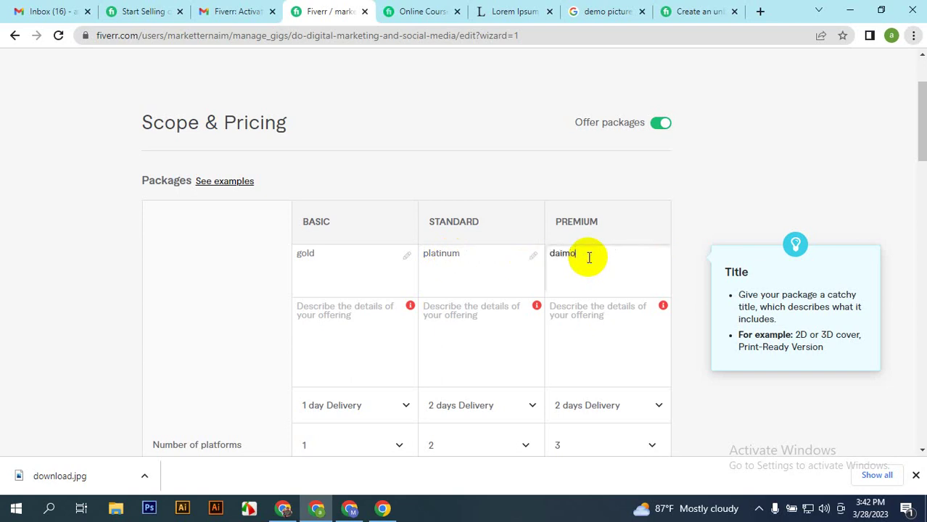
click(333, 304)
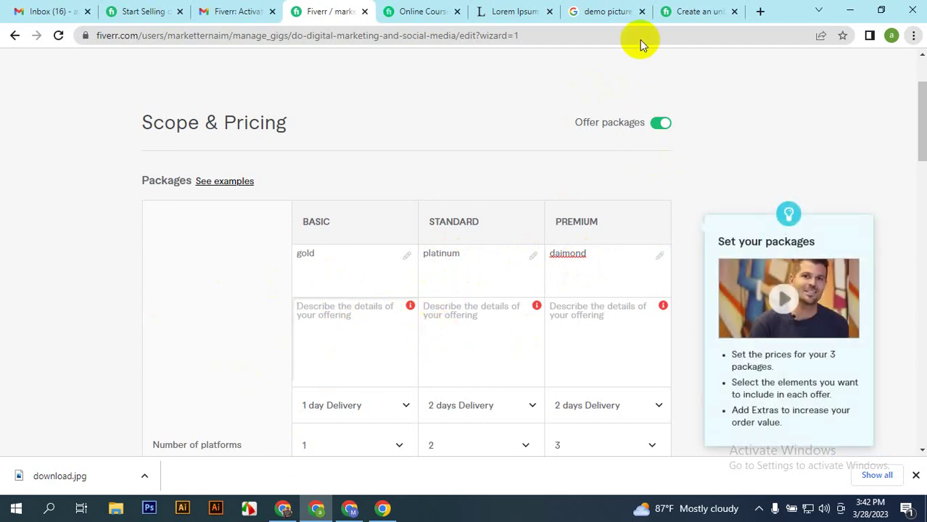
Replace the 'demo picture' Google search with the earlier Lorem Ipsum search and open lipsum.com.
click(609, 10)
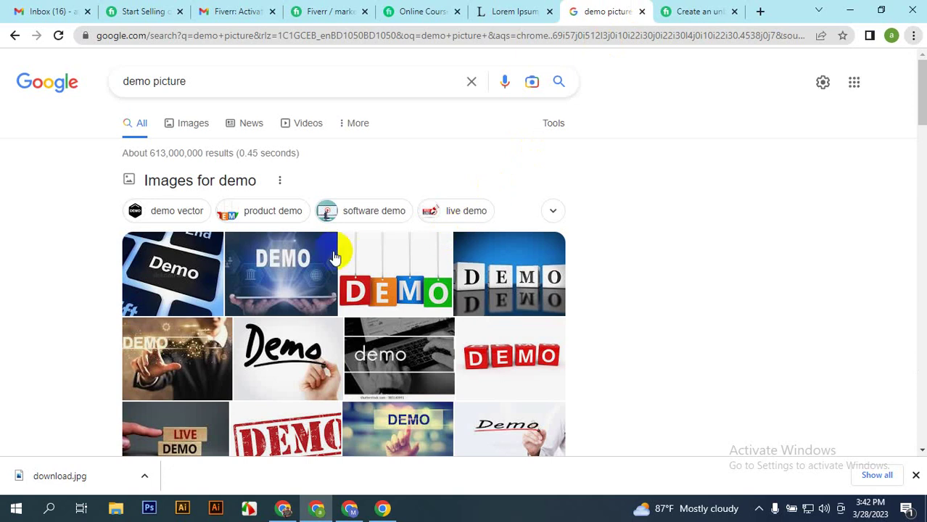
scroll(294, 185, down, 1)
scroll(294, 187, up, 1)
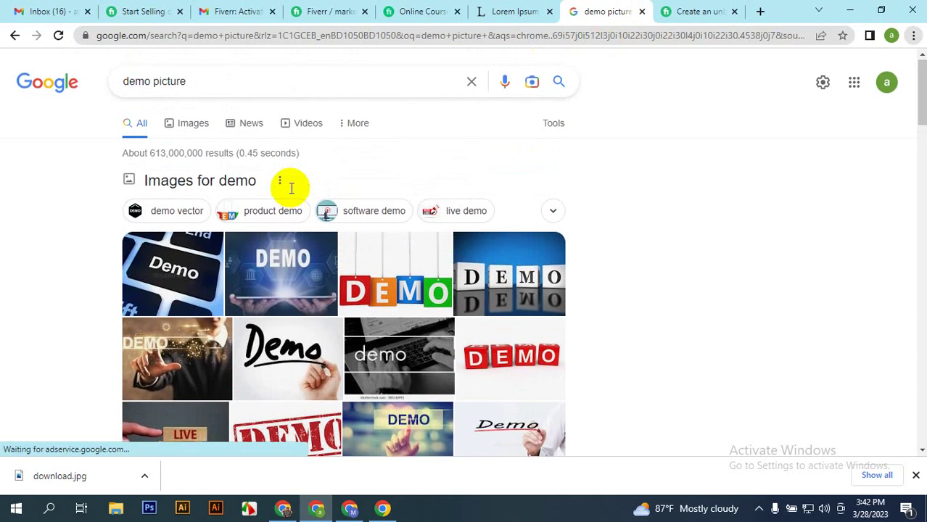
triple_click(255, 83)
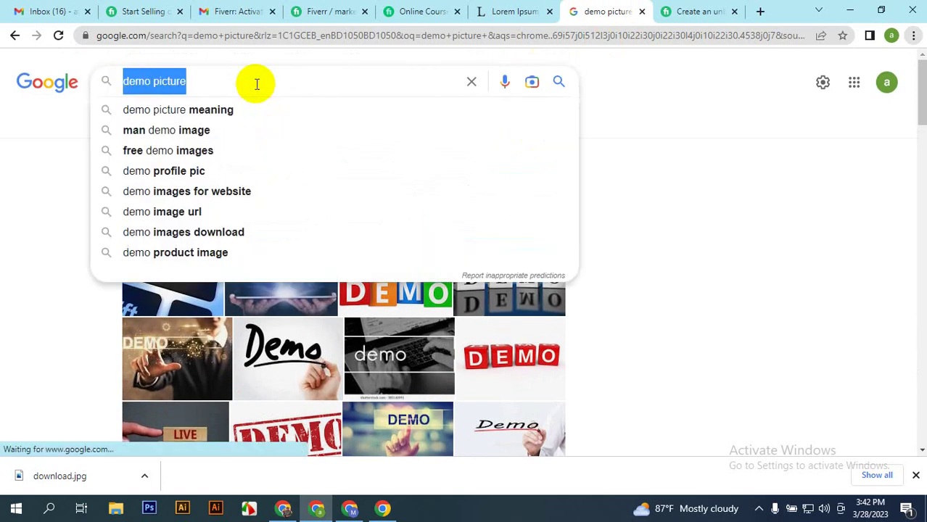
key(BackSpace)
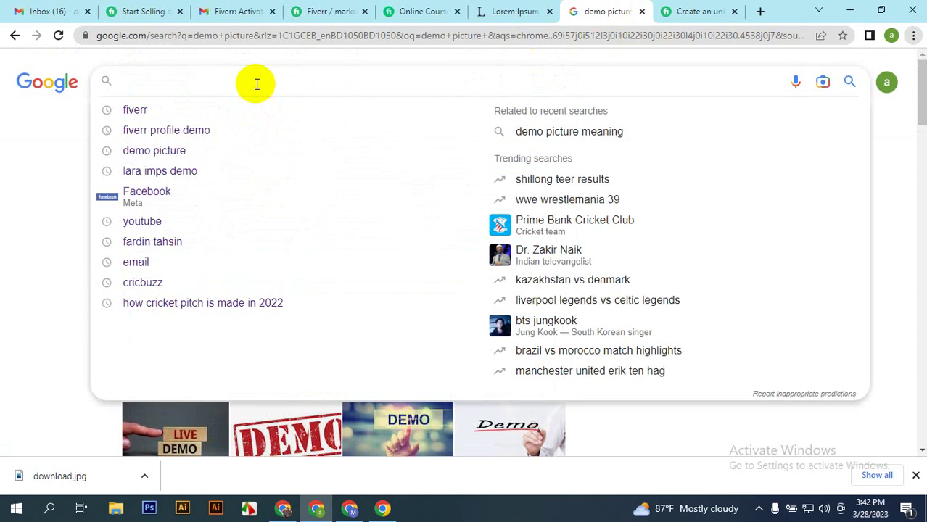
click(233, 170)
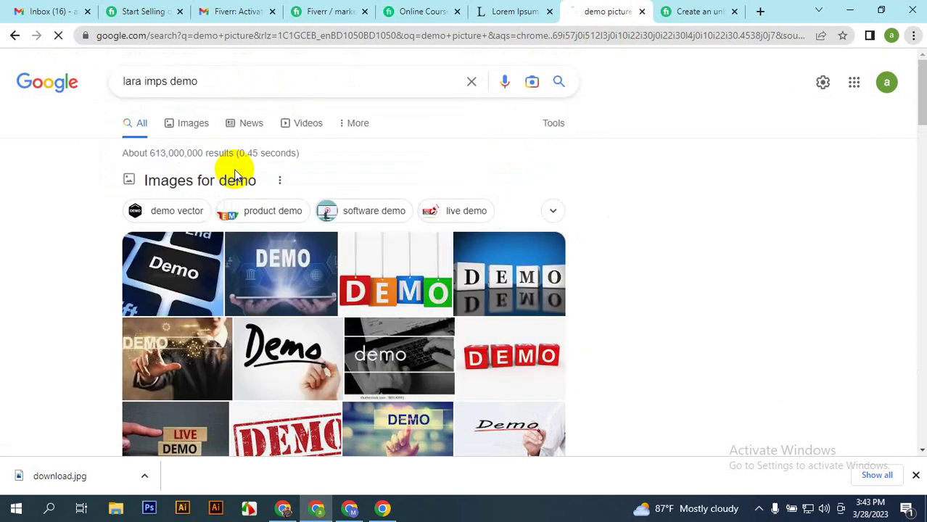
click(204, 209)
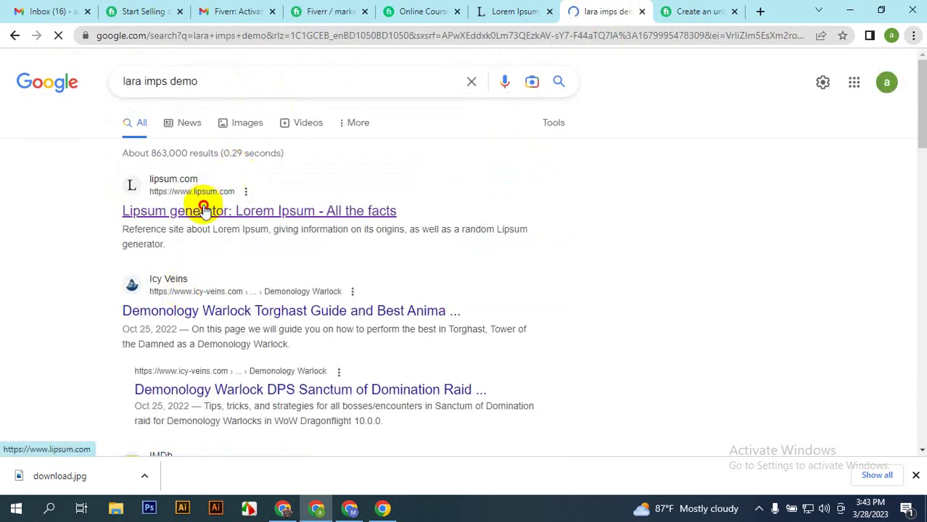
Copy the closing text of the 'What is Lorem Ipsum?' paragraph.
scroll(305, 254, down, 4)
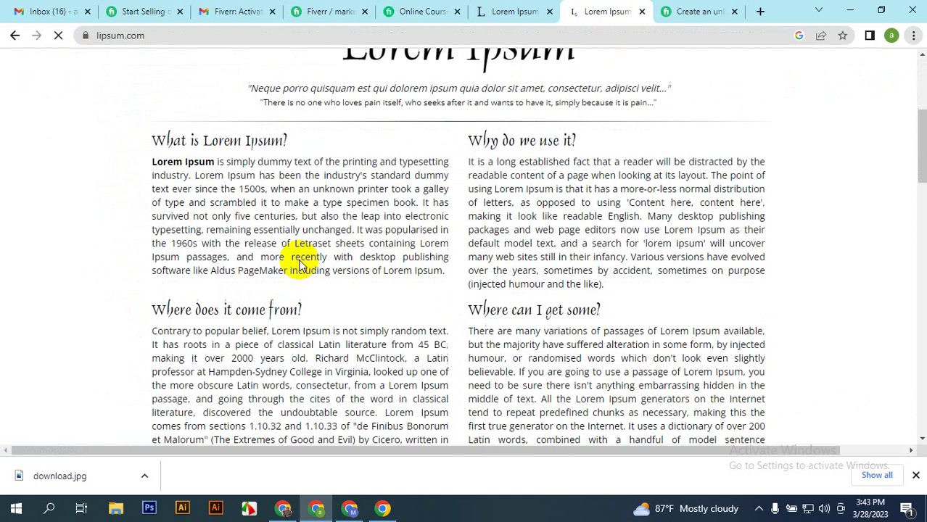
drag(151, 186, 249, 205)
click(248, 206)
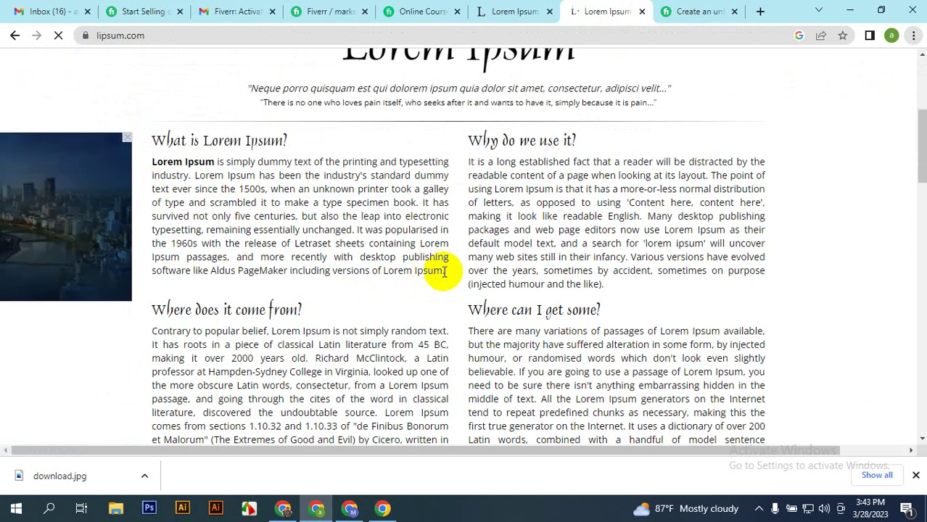
drag(443, 271, 243, 258)
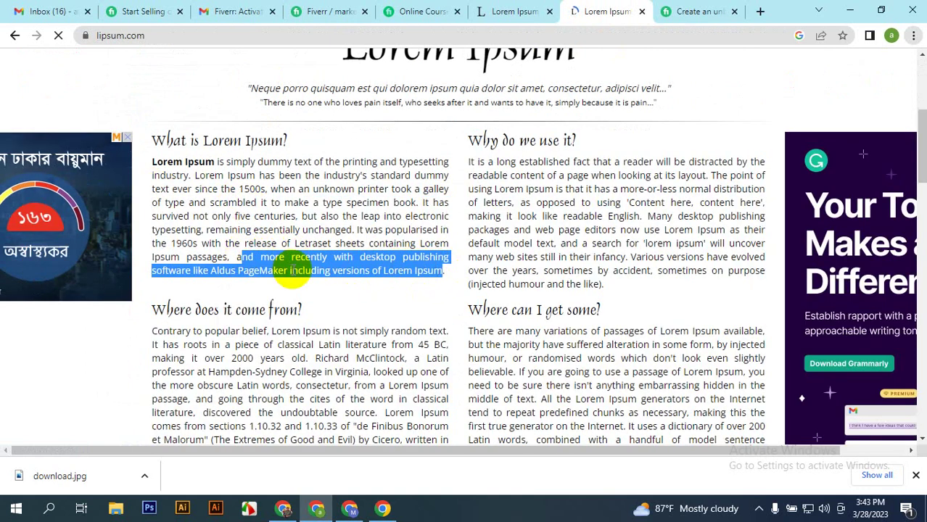
right_click(293, 275)
click(312, 281)
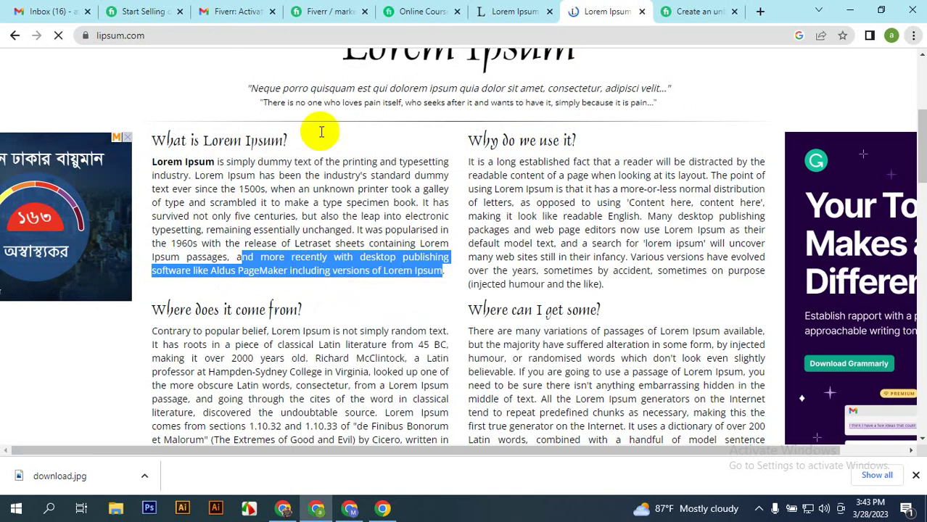
click(390, 13)
Paste the copied Lorem Ipsum passage into the BASIC, STANDARD and PREMIUM description boxes.
click(308, 10)
click(335, 311)
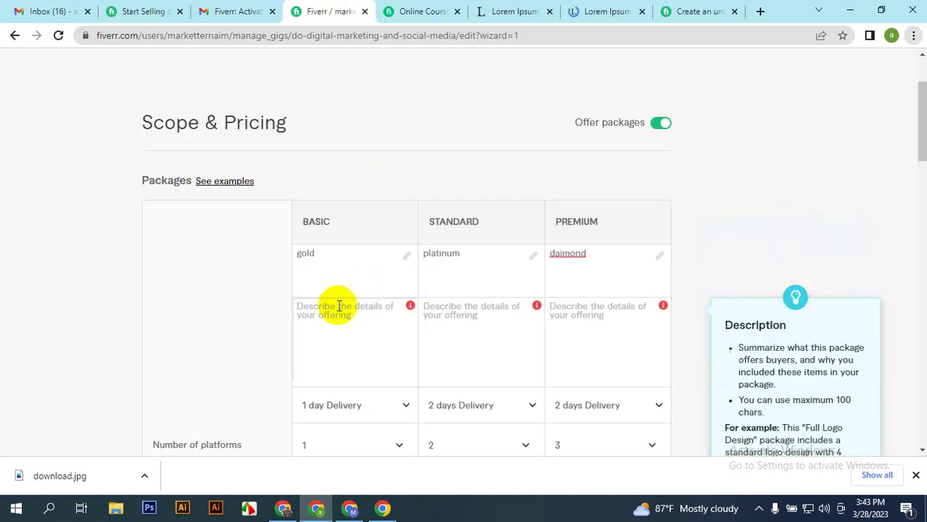
right_click(335, 315)
click(381, 211)
click(448, 323)
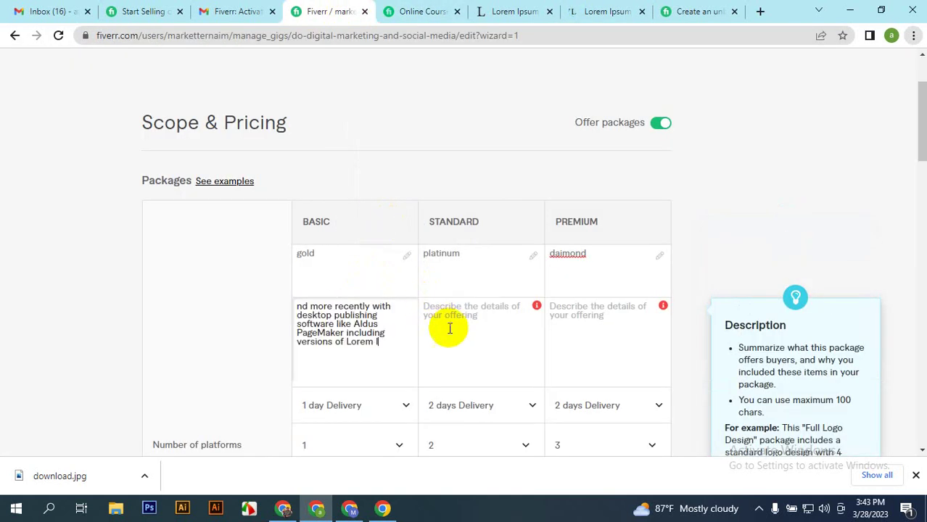
right_click(450, 321)
click(514, 212)
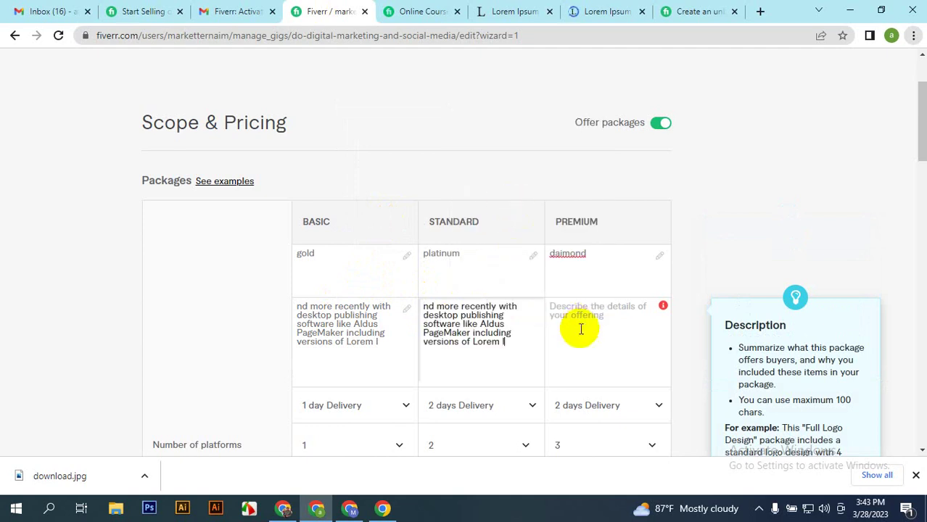
click(582, 324)
right_click(582, 324)
click(597, 213)
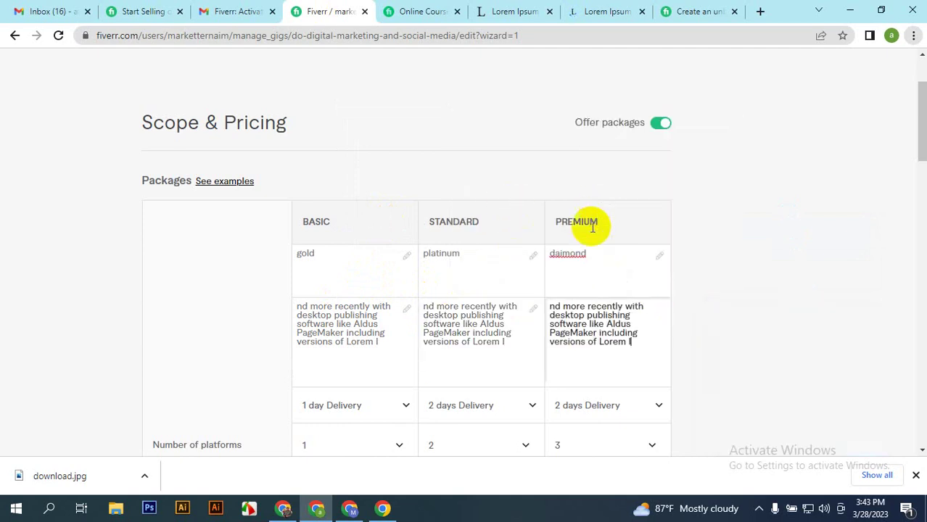
scroll(523, 354, down, 8)
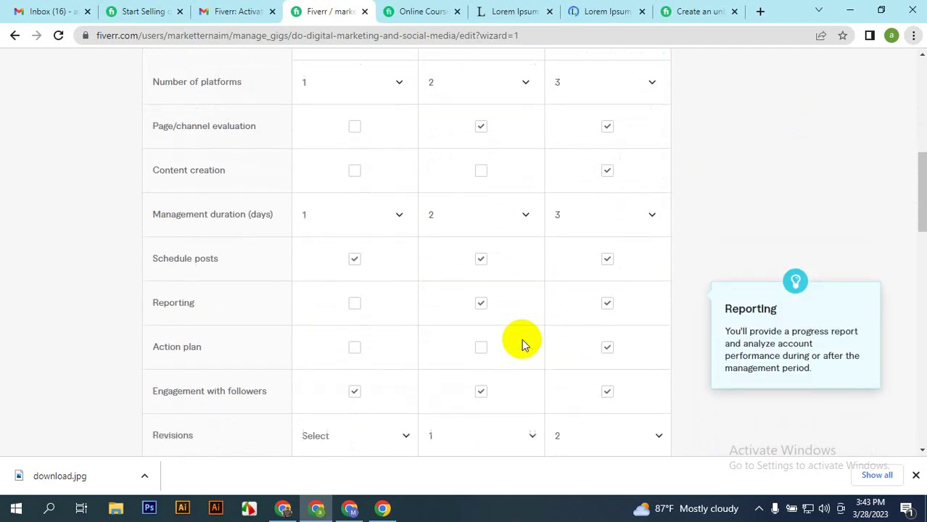
scroll(521, 339, up, 8)
scroll(521, 341, down, 7)
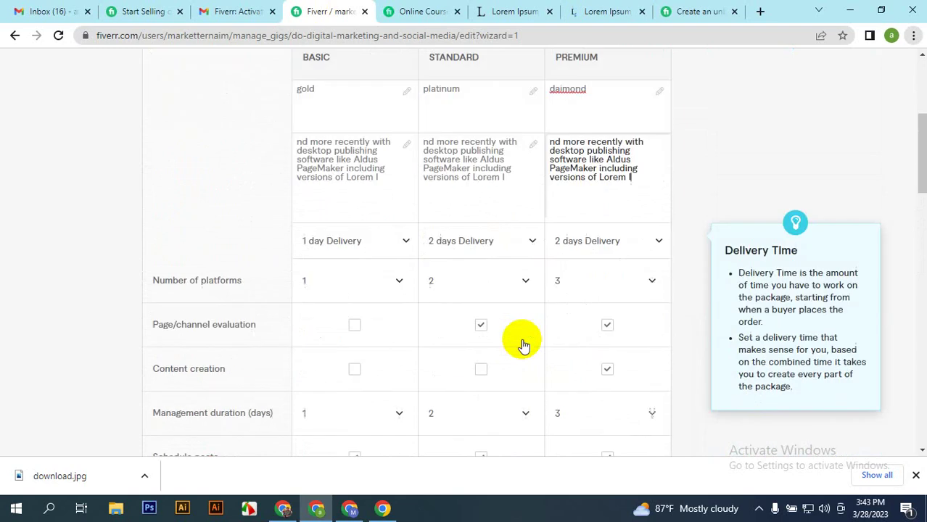
scroll(522, 338, down, 3)
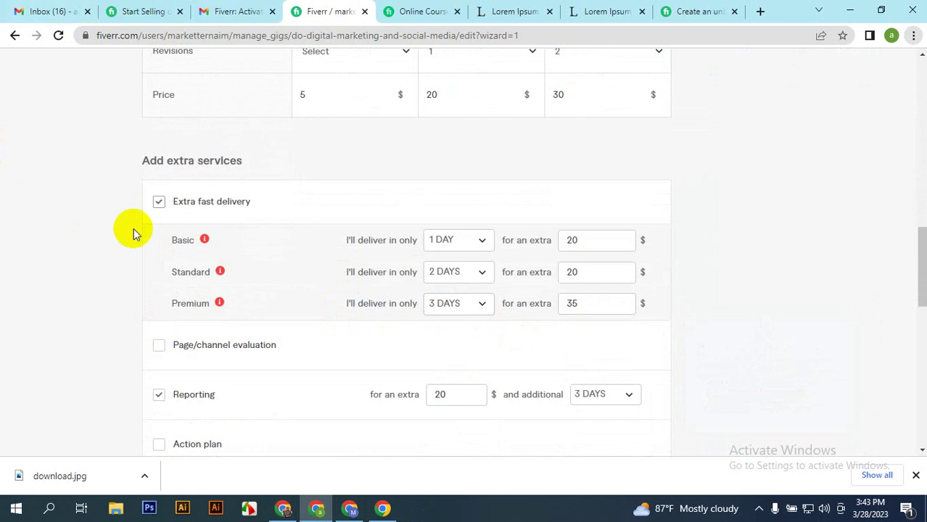
Uncheck the Reporting extra service.
mouse_move(151, 201)
click(185, 240)
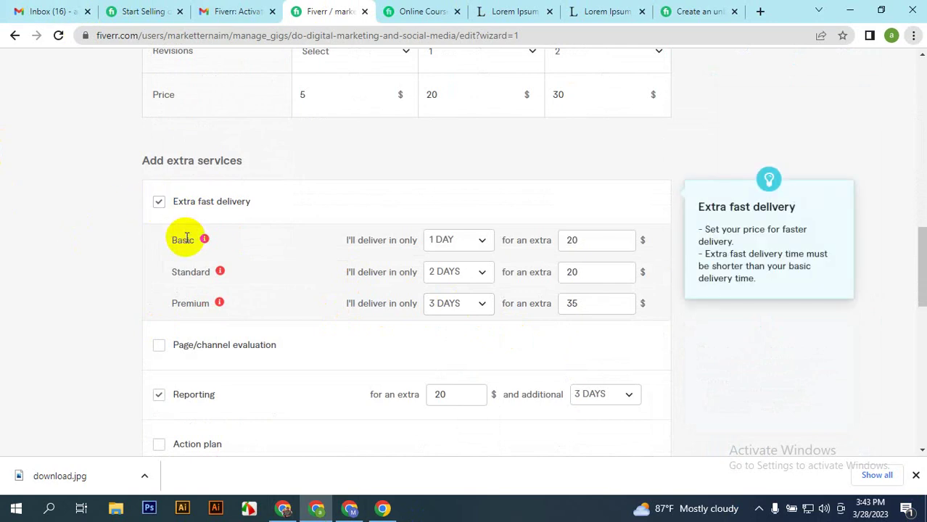
click(161, 204)
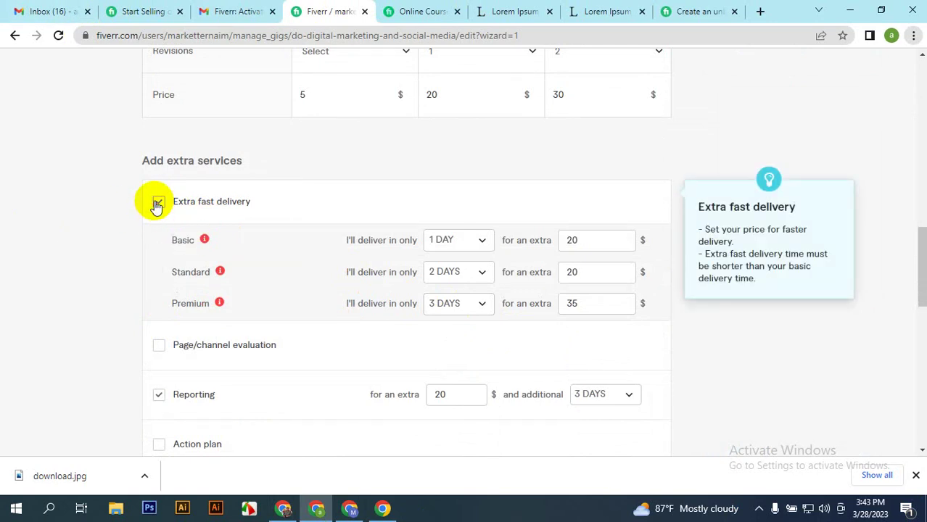
scroll(174, 228, down, 2)
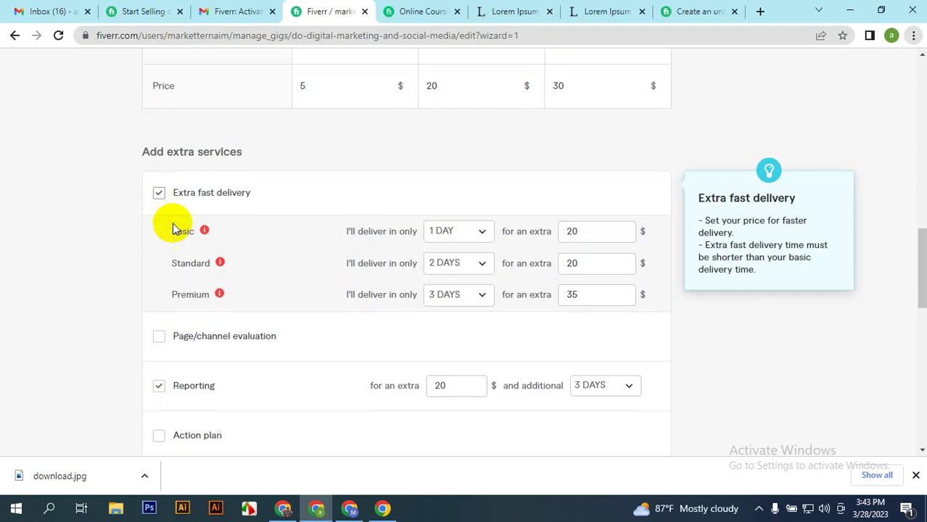
click(158, 259)
scroll(159, 287, up, 3)
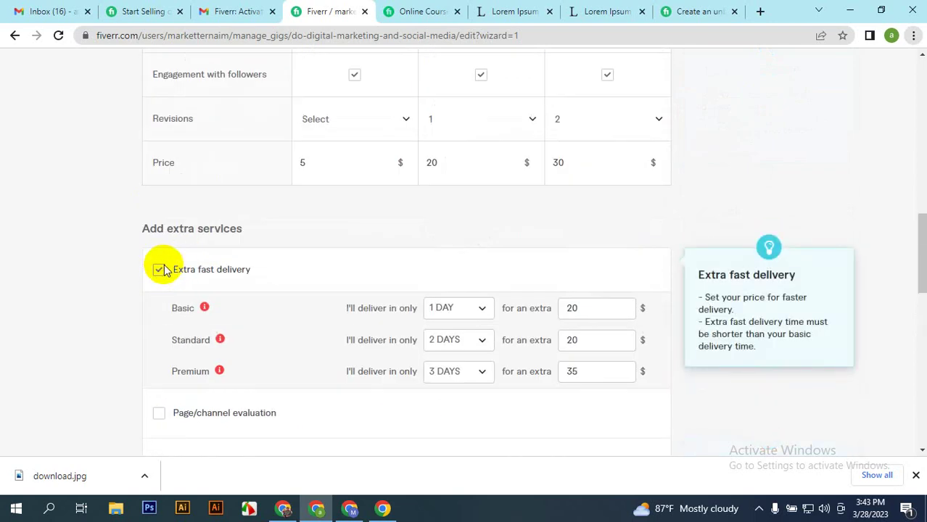
Set all three Extra fast delivery times to SELECT, then save and continue.
click(454, 310)
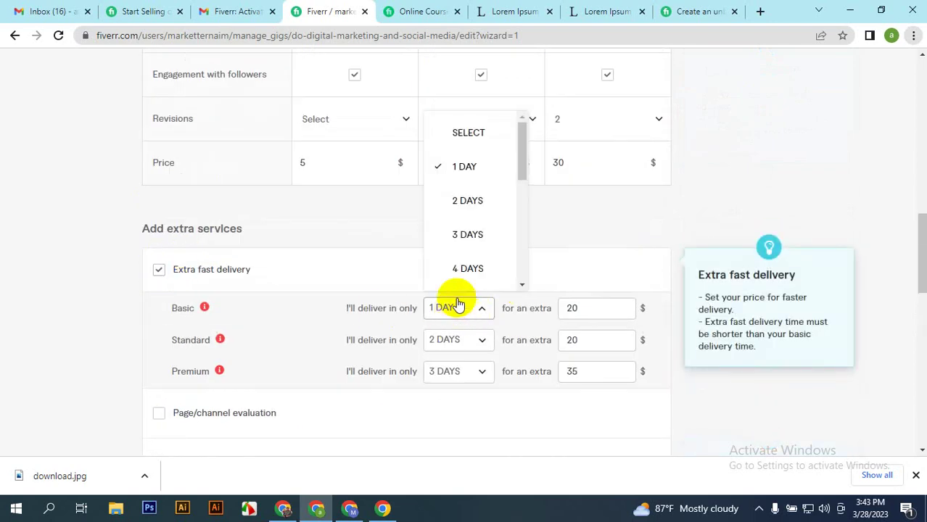
click(449, 138)
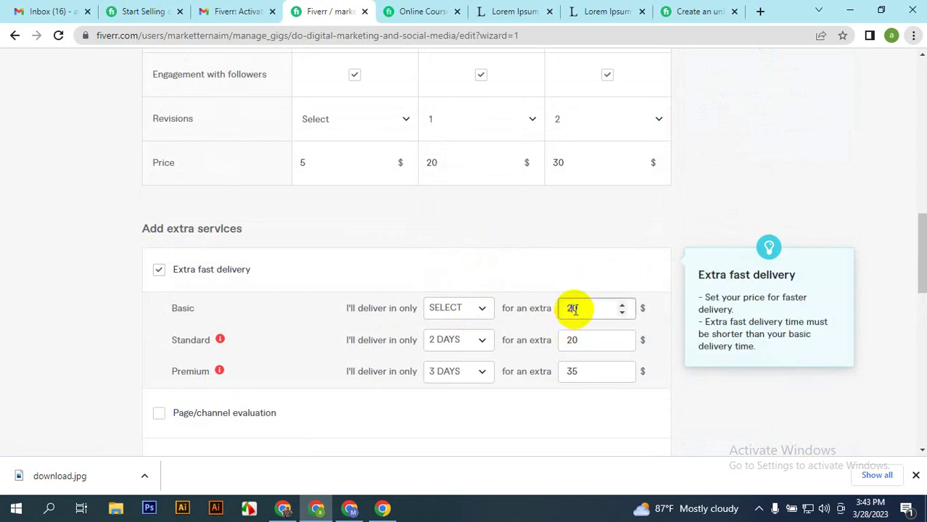
click(451, 344)
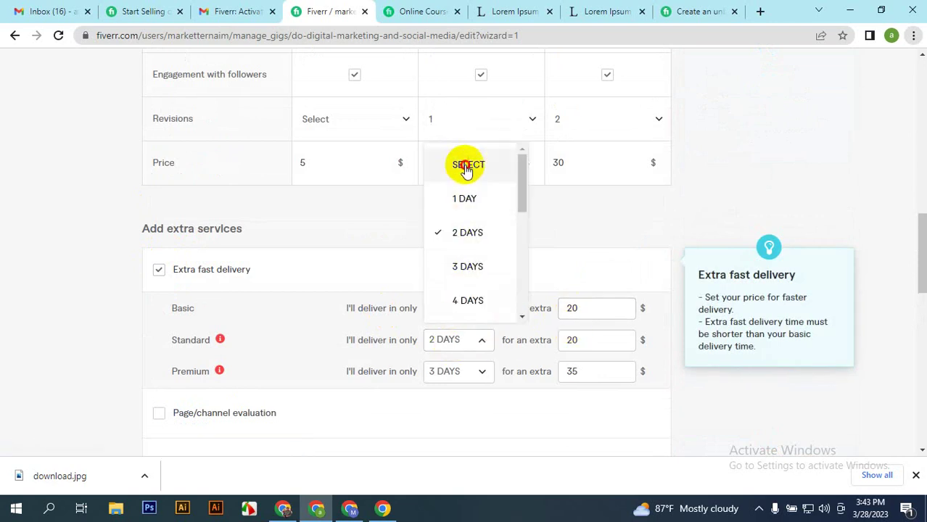
click(466, 166)
click(470, 373)
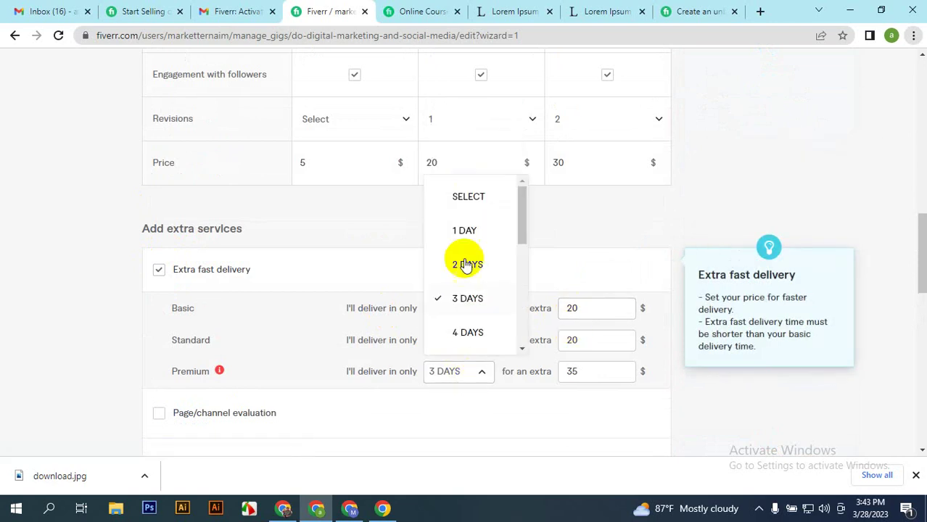
click(465, 197)
scroll(464, 275, down, 8)
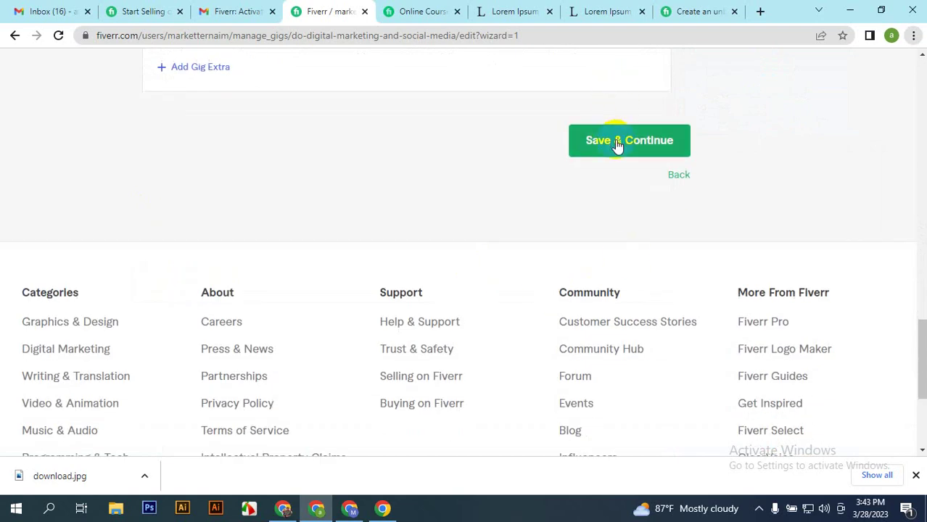
click(617, 144)
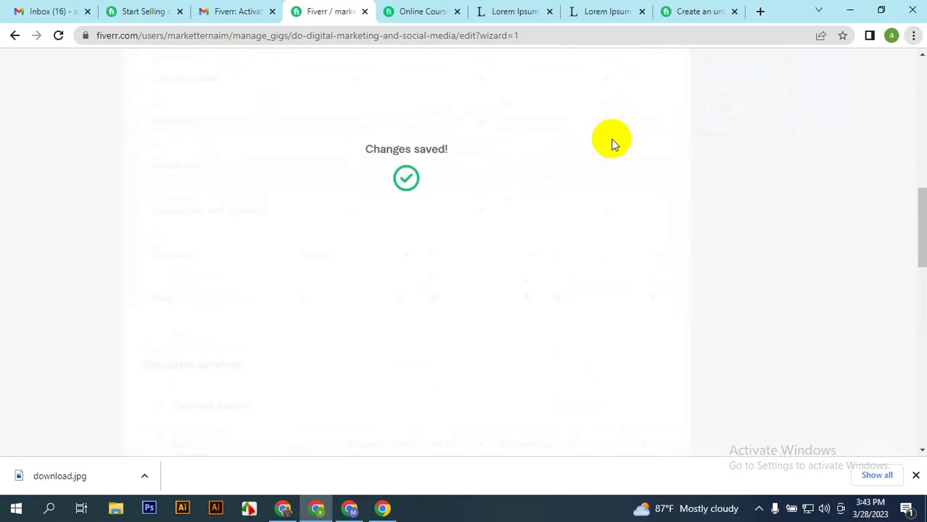